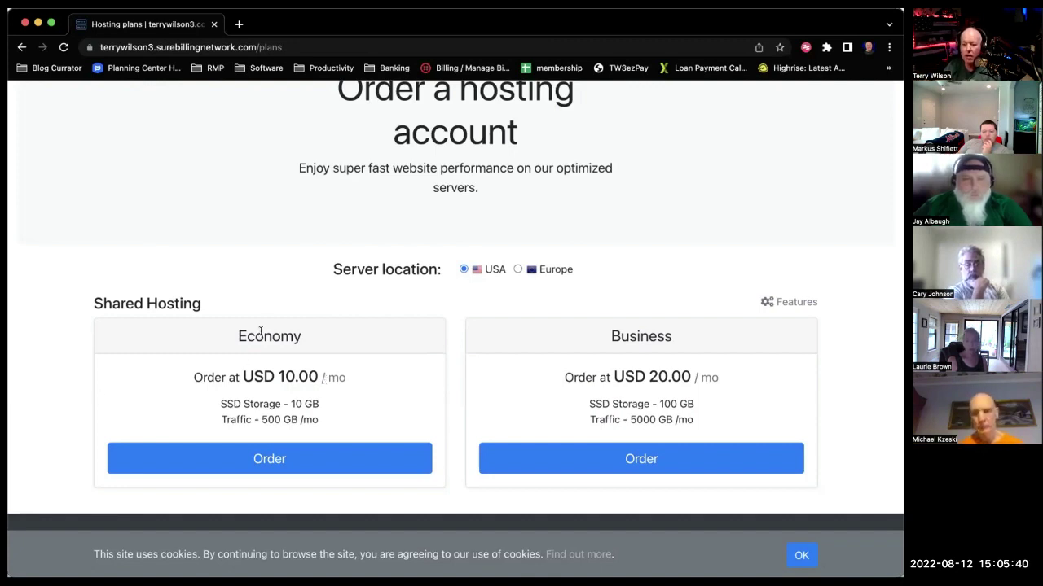
Scroll through the Economy and Business hosting plans on the TW3 store page.
{"action": "scroll", "coordinate": [323, 368], "scroll_direction": "up", "scroll_amount": 1}
{"action": "scroll", "coordinate": [330, 366], "scroll_direction": "down", "scroll_amount": 1}
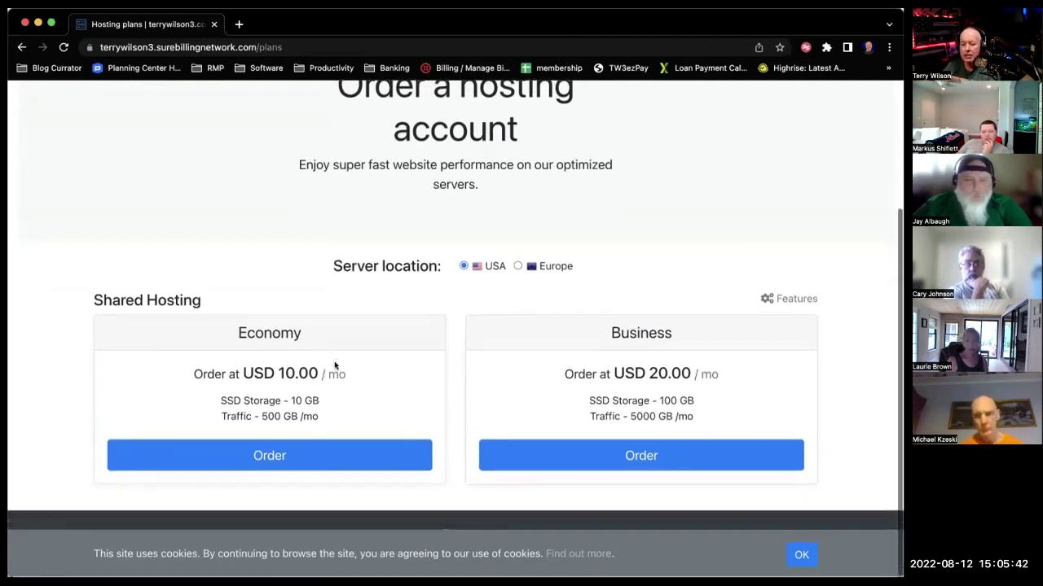
{"action": "scroll", "coordinate": [363, 380], "scroll_direction": "up", "scroll_amount": 3}
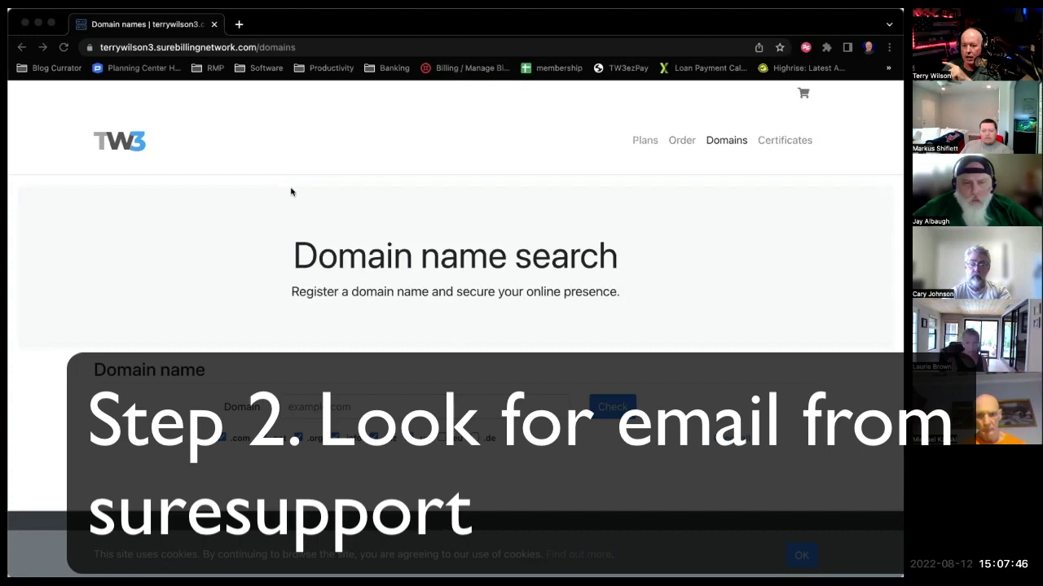
In Mail, read the 'Your hosting account is ready' login details and follow the secure control panel link.
{"action": "key", "text": "super+Tab"}
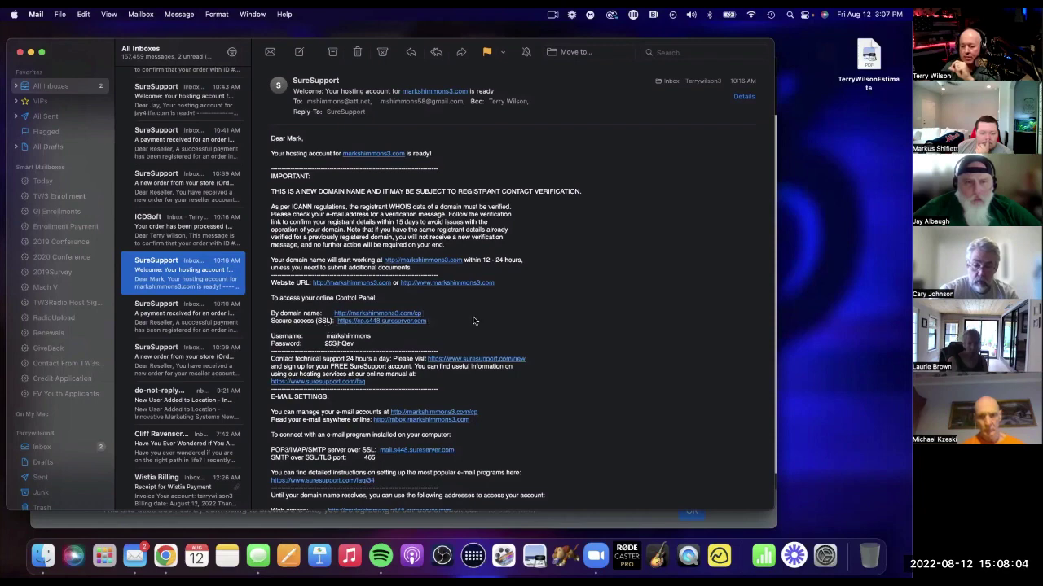
{"action": "scroll", "coordinate": [473, 320], "scroll_direction": "down", "scroll_amount": 2}
{"action": "scroll", "coordinate": [473, 320], "scroll_direction": "down", "scroll_amount": 4}
{"action": "scroll", "coordinate": [478, 320], "scroll_direction": "down", "scroll_amount": 4}
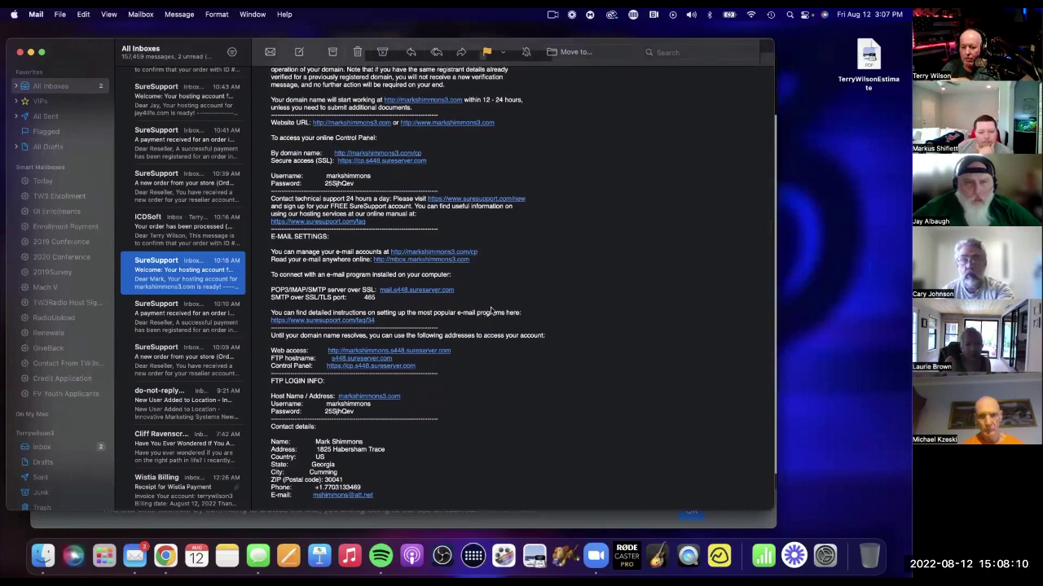
{"action": "scroll", "coordinate": [492, 310], "scroll_direction": "up", "scroll_amount": 4}
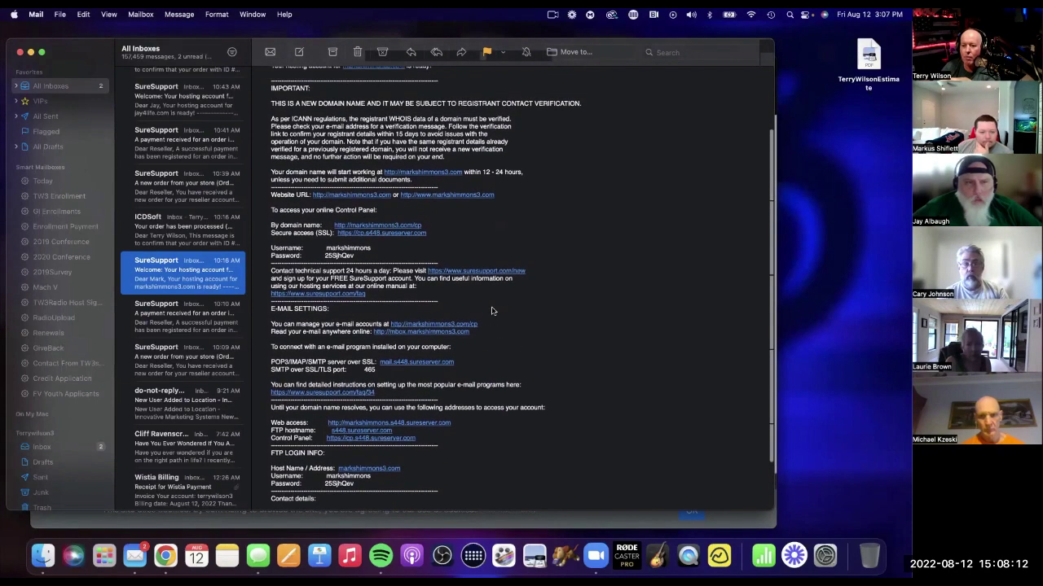
{"action": "scroll", "coordinate": [492, 310], "scroll_direction": "up", "scroll_amount": 1}
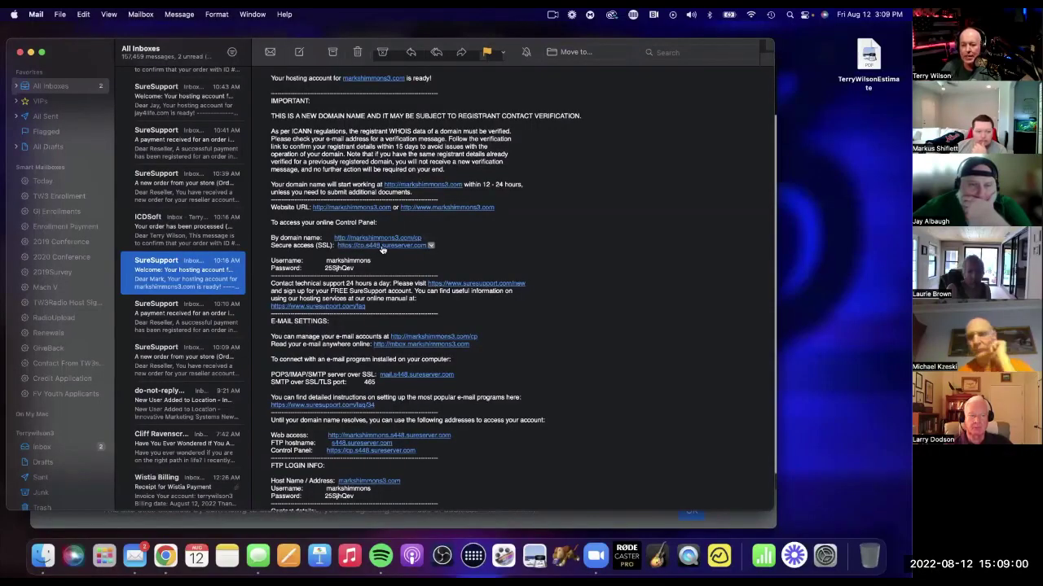
{"action": "left_click", "coordinate": [376, 249]}
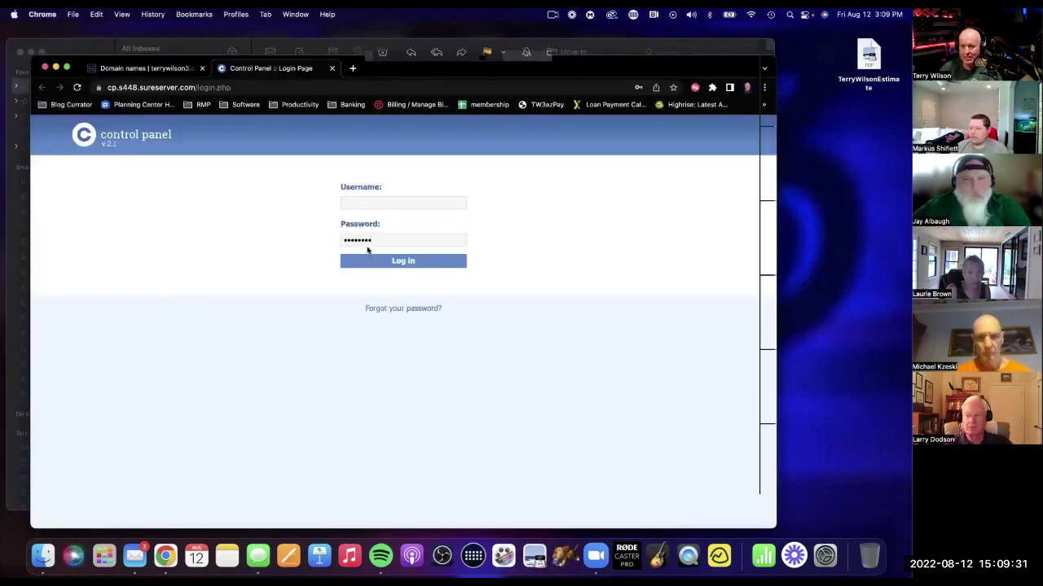
Log in with the pasted account username and dismiss Chrome's save-password prompt.
{"action": "left_click", "coordinate": [366, 204]}
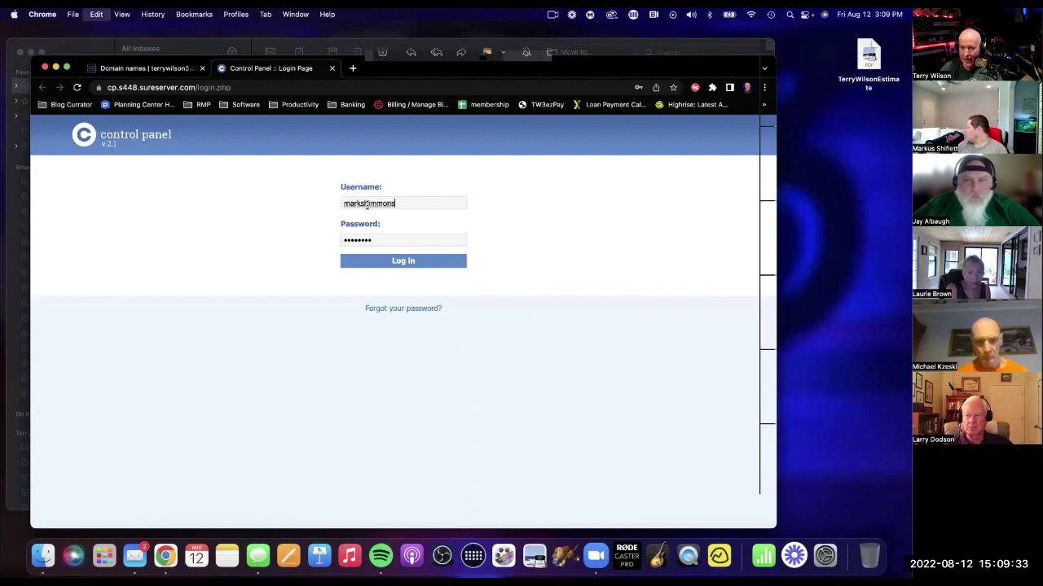
{"action": "left_click", "coordinate": [388, 260]}
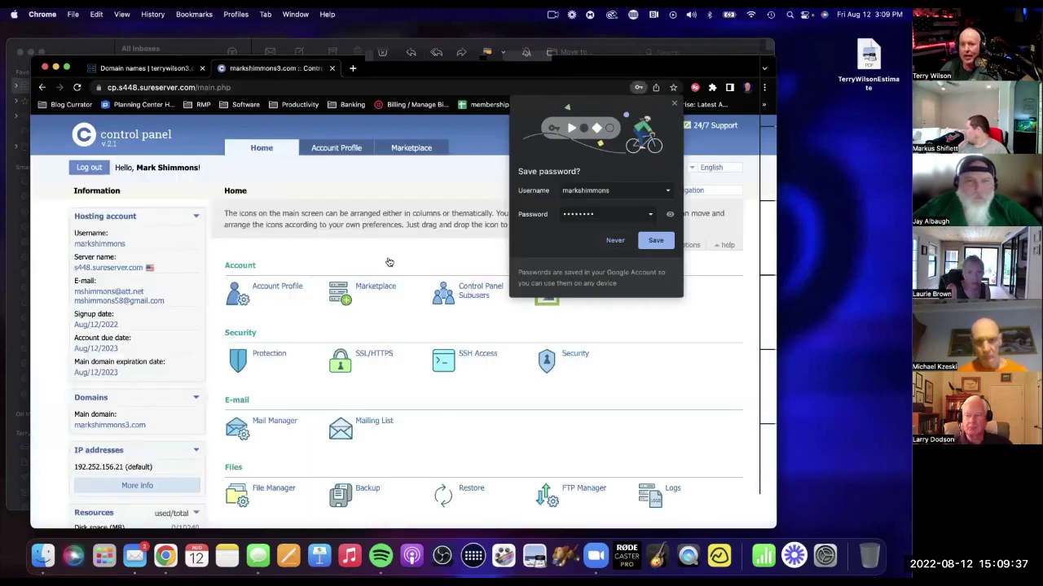
{"action": "left_click", "coordinate": [390, 261]}
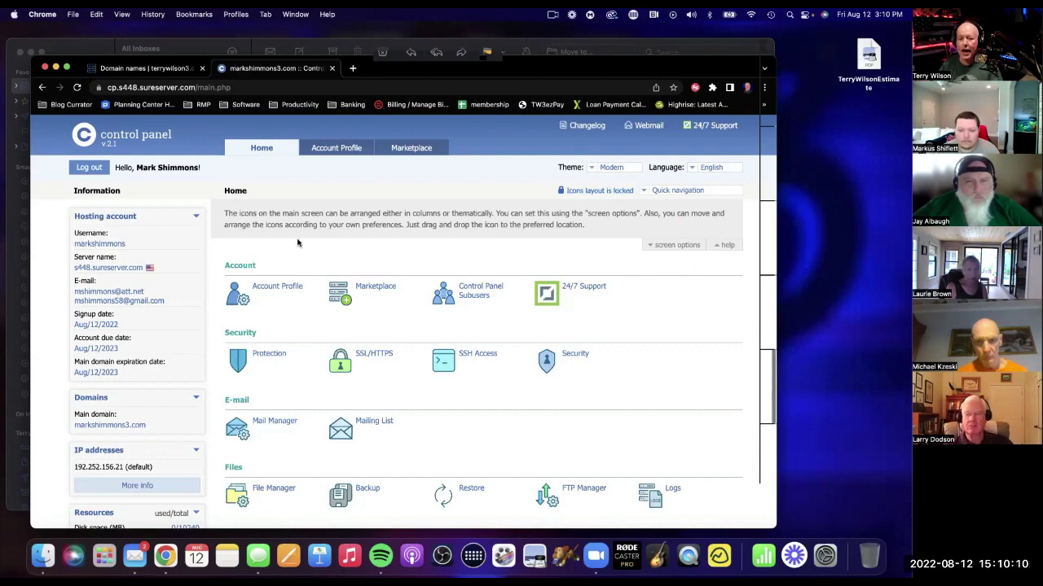
Scroll the control panel Home page down to the WordPress management section.
{"action": "scroll", "coordinate": [363, 275], "scroll_direction": "down", "scroll_amount": 5}
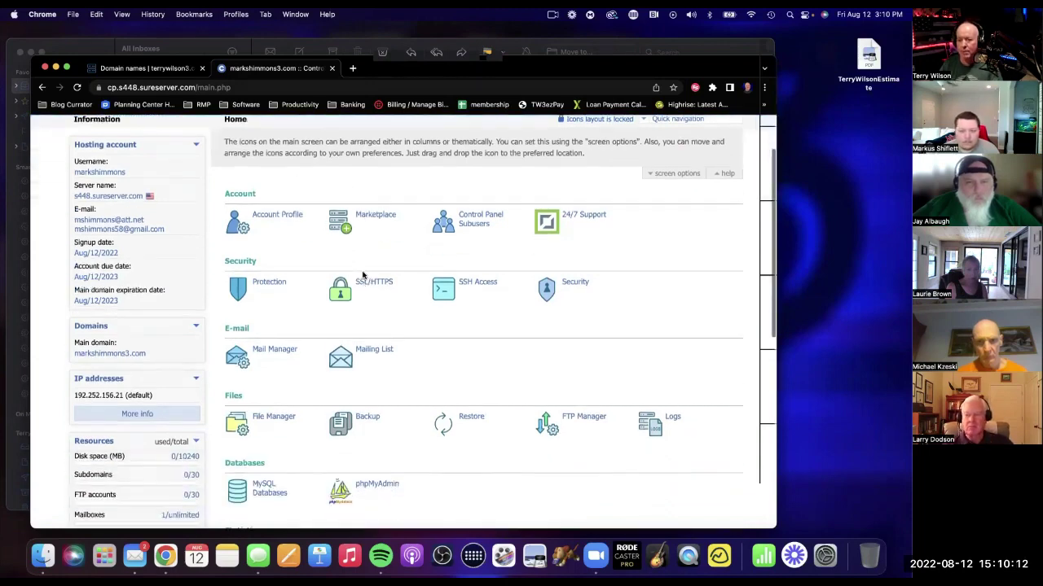
{"action": "scroll", "coordinate": [364, 275], "scroll_direction": "down", "scroll_amount": 2}
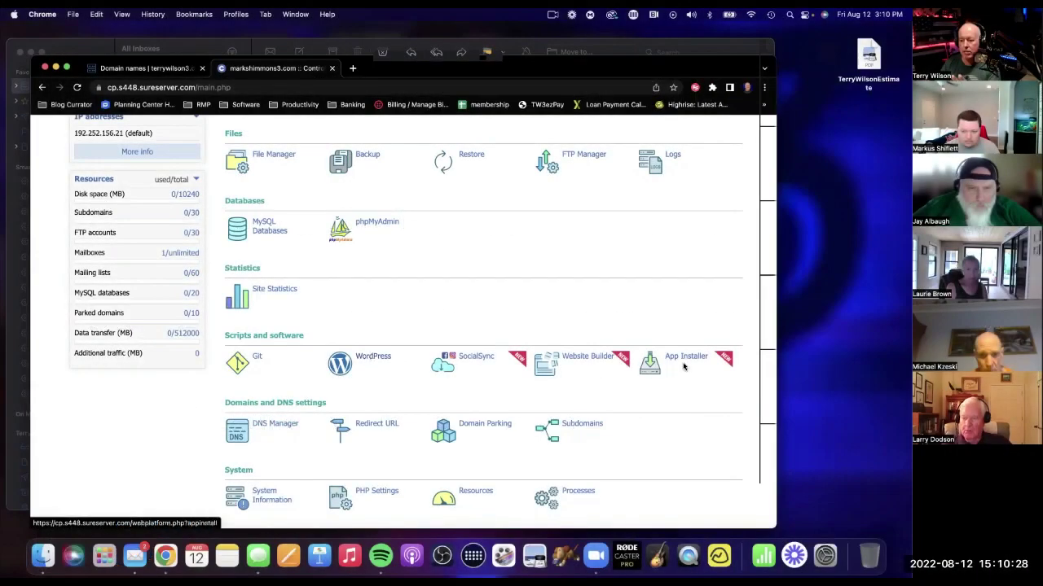
{"action": "scroll", "coordinate": [659, 399], "scroll_direction": "down", "scroll_amount": 2}
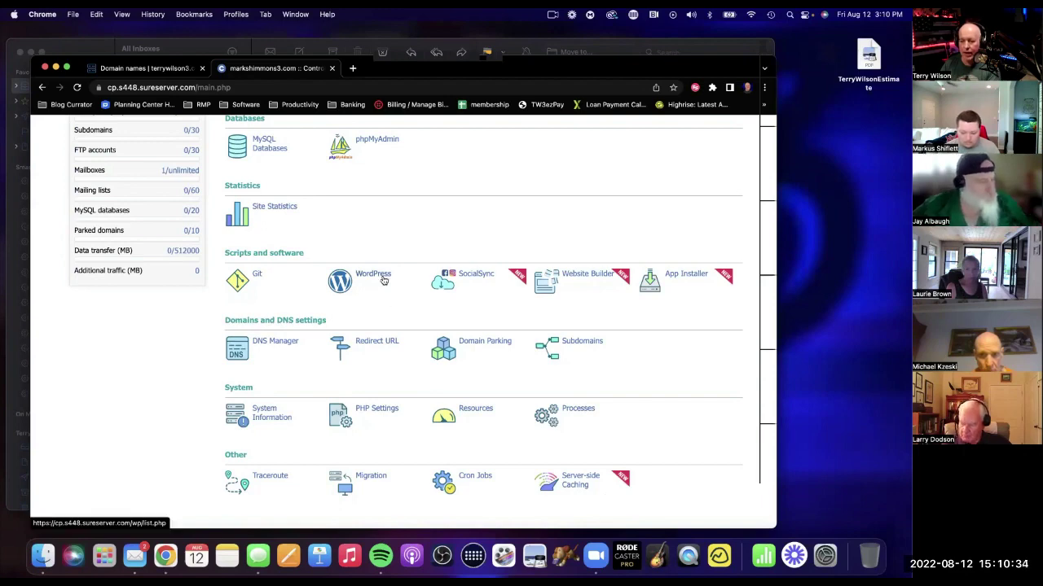
{"action": "left_click", "coordinate": [383, 279]}
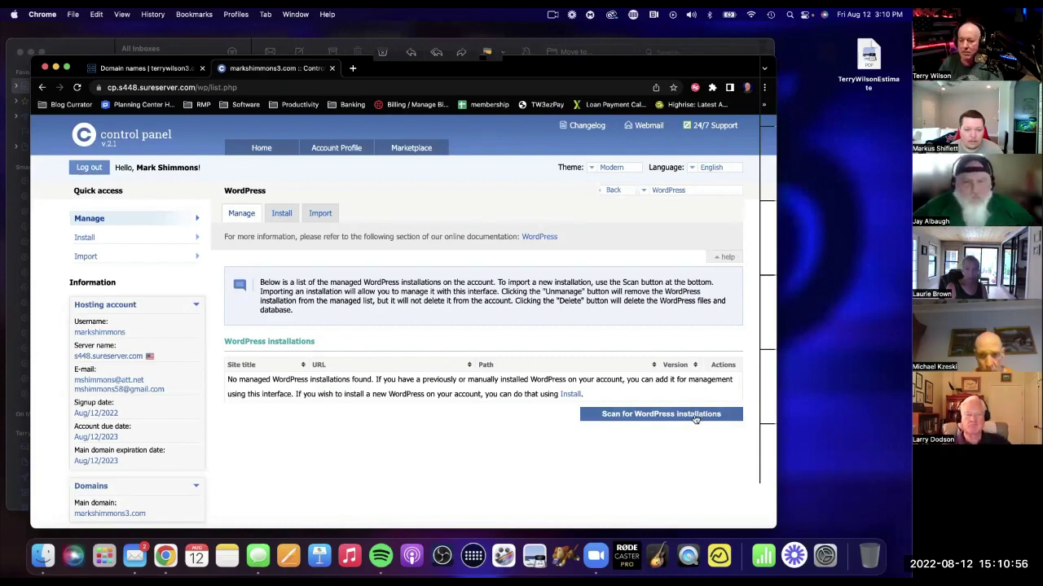
Scroll the WordPress page, which lists no managed installations.
{"action": "scroll", "coordinate": [624, 418], "scroll_direction": "down", "scroll_amount": 2}
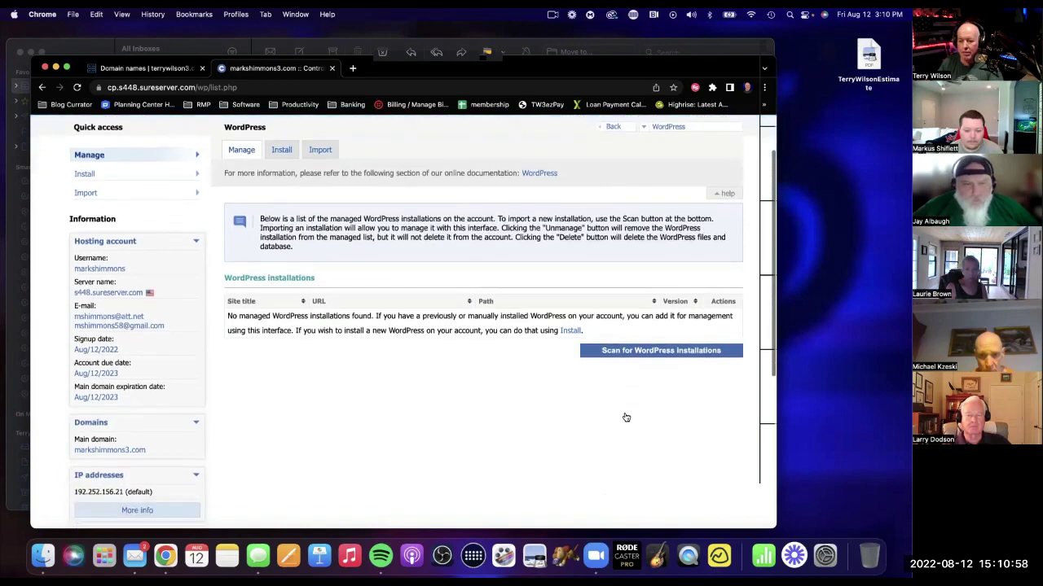
{"action": "scroll", "coordinate": [626, 418], "scroll_direction": "down", "scroll_amount": 1}
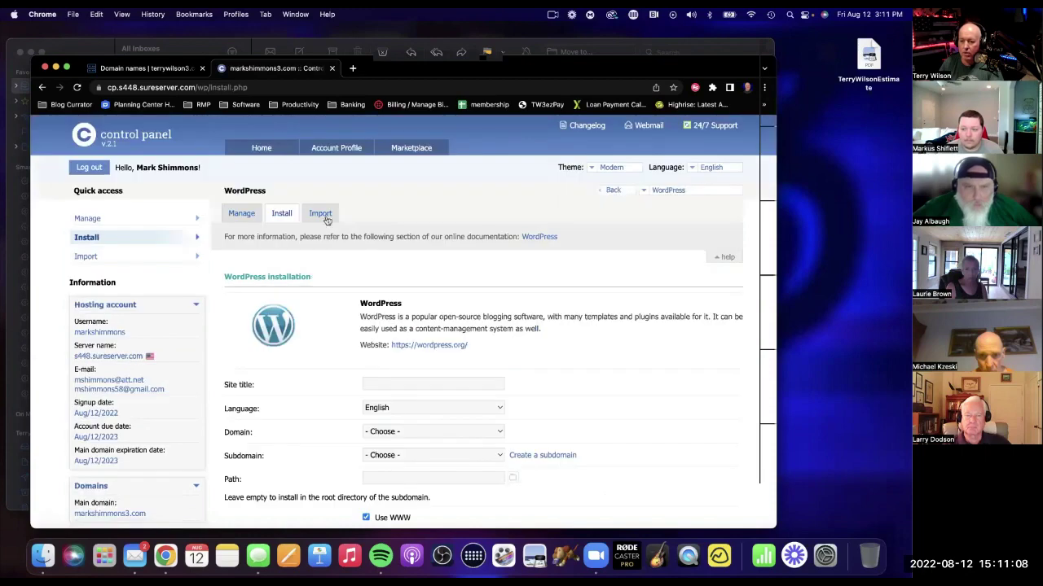
Enter the site owner's name as the WordPress site title.
{"action": "scroll", "coordinate": [538, 358], "scroll_direction": "down", "scroll_amount": 2}
{"action": "scroll", "coordinate": [537, 358], "scroll_direction": "up", "scroll_amount": 1}
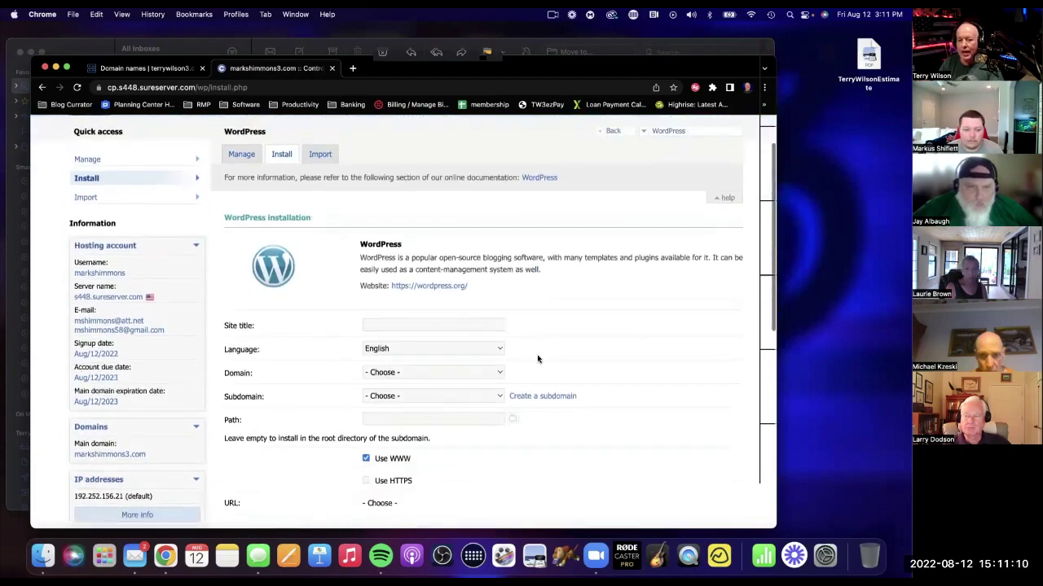
{"action": "scroll", "coordinate": [537, 358], "scroll_direction": "up", "scroll_amount": 1}
{"action": "left_click", "coordinate": [386, 386]}
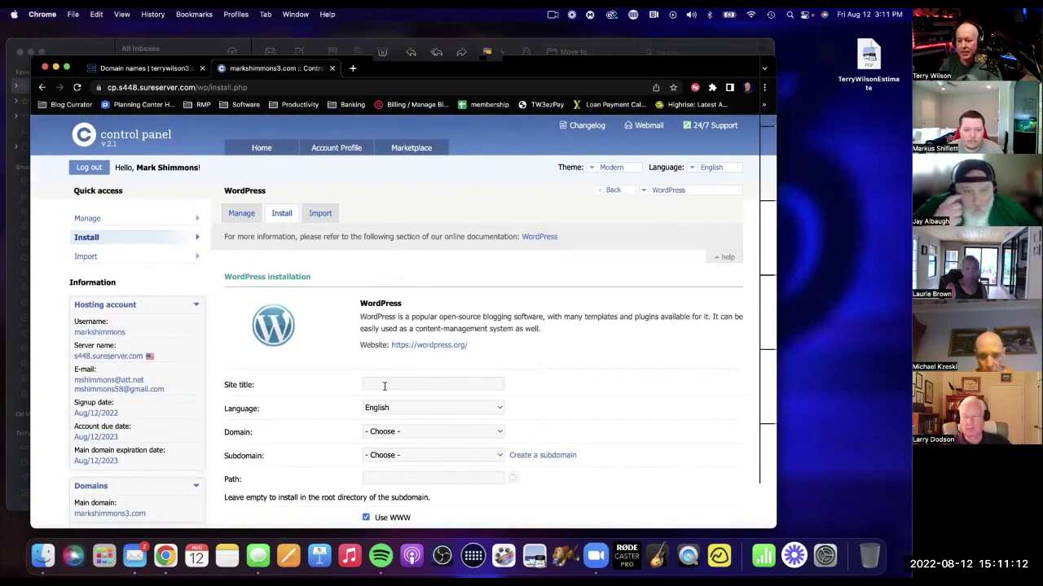
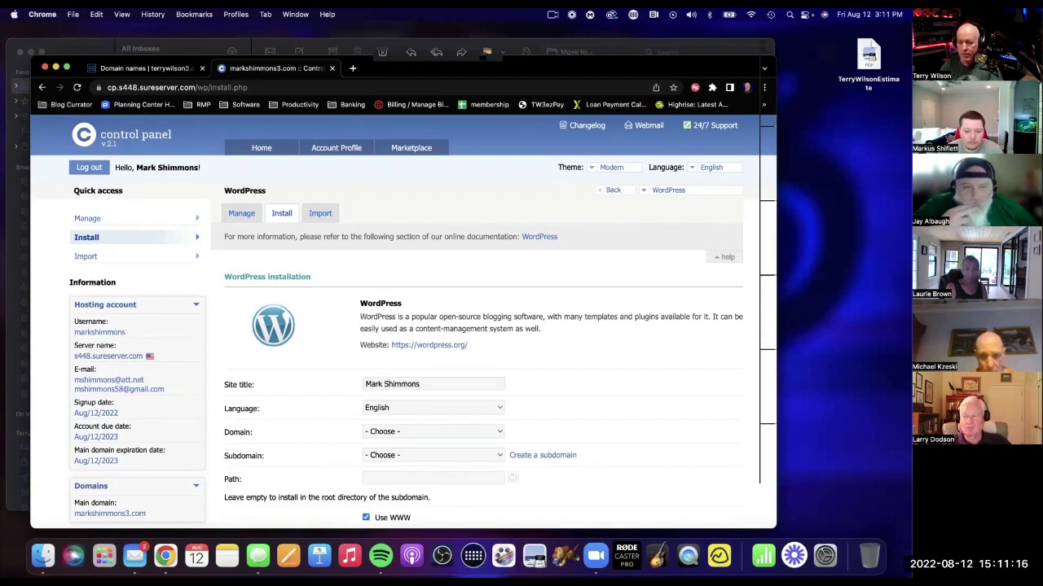
Install on the account's main domain under the www subdomain, with Use HTTPS ticked.
{"action": "scroll", "coordinate": [479, 384], "scroll_direction": "down", "scroll_amount": 2}
{"action": "left_click", "coordinate": [417, 364]}
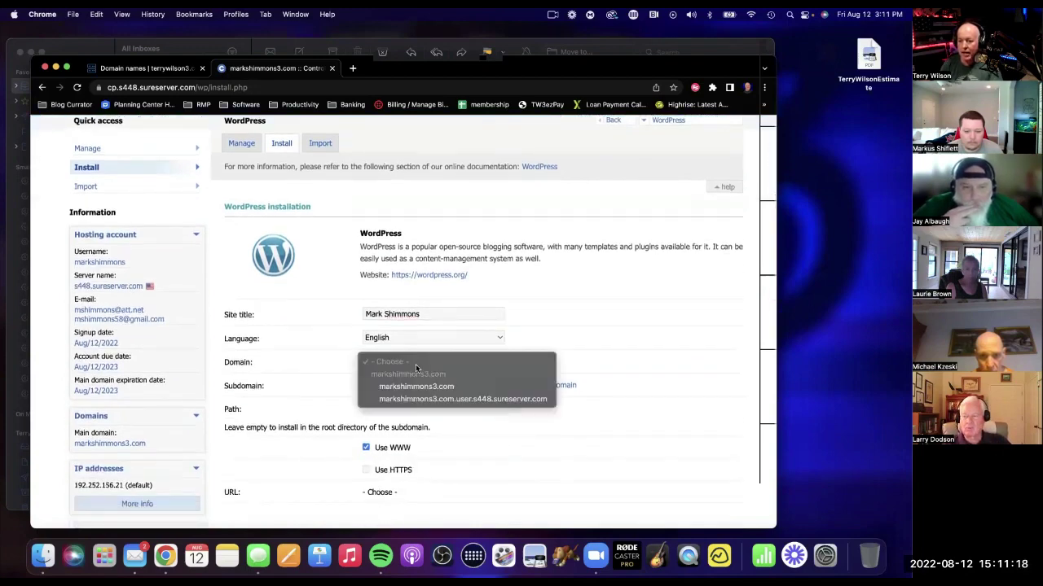
{"action": "left_click", "coordinate": [426, 388]}
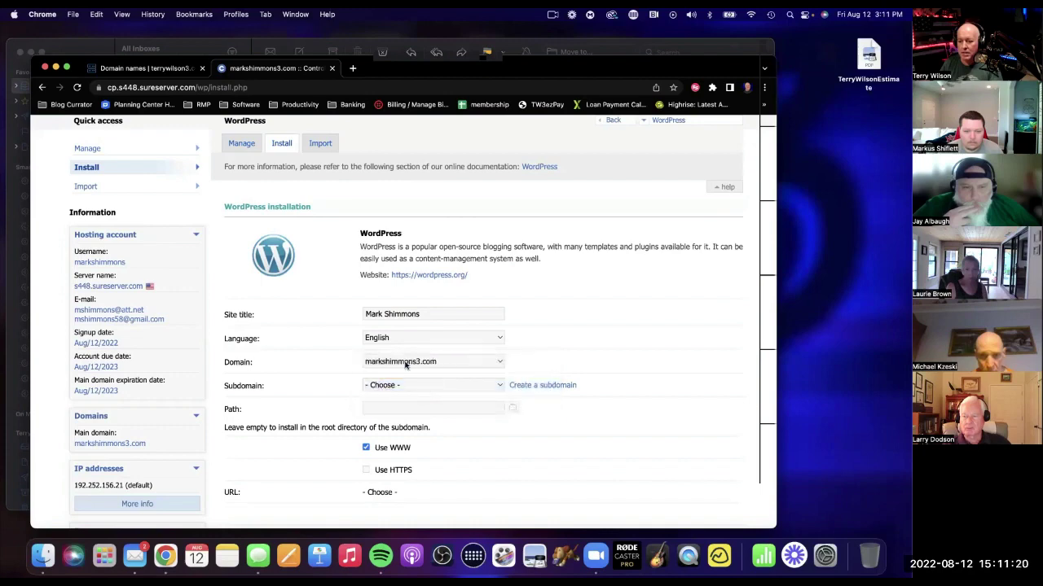
{"action": "left_click", "coordinate": [383, 387]}
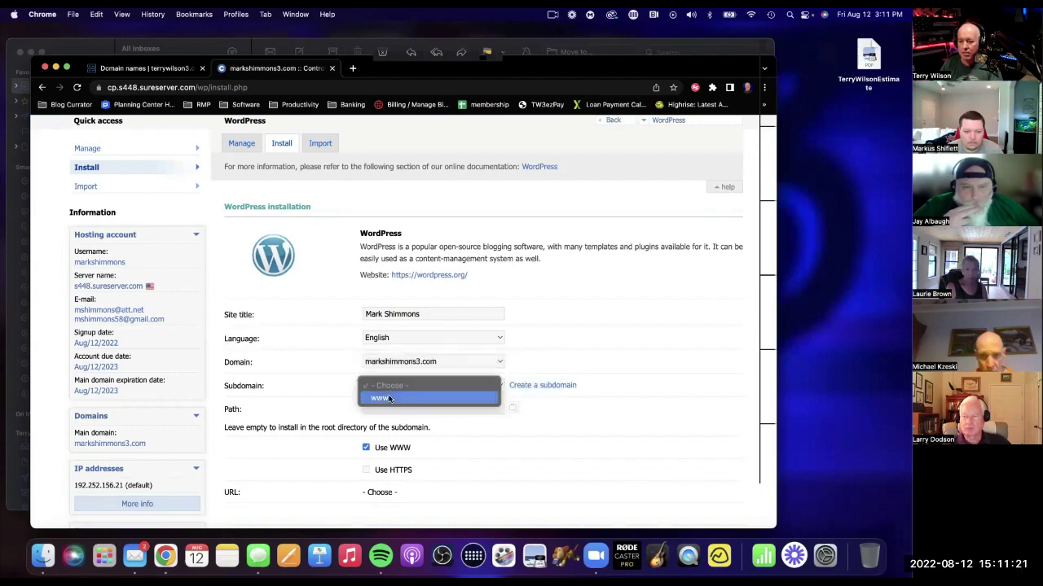
{"action": "left_click", "coordinate": [438, 396]}
{"action": "scroll", "coordinate": [587, 396], "scroll_direction": "down", "scroll_amount": 3}
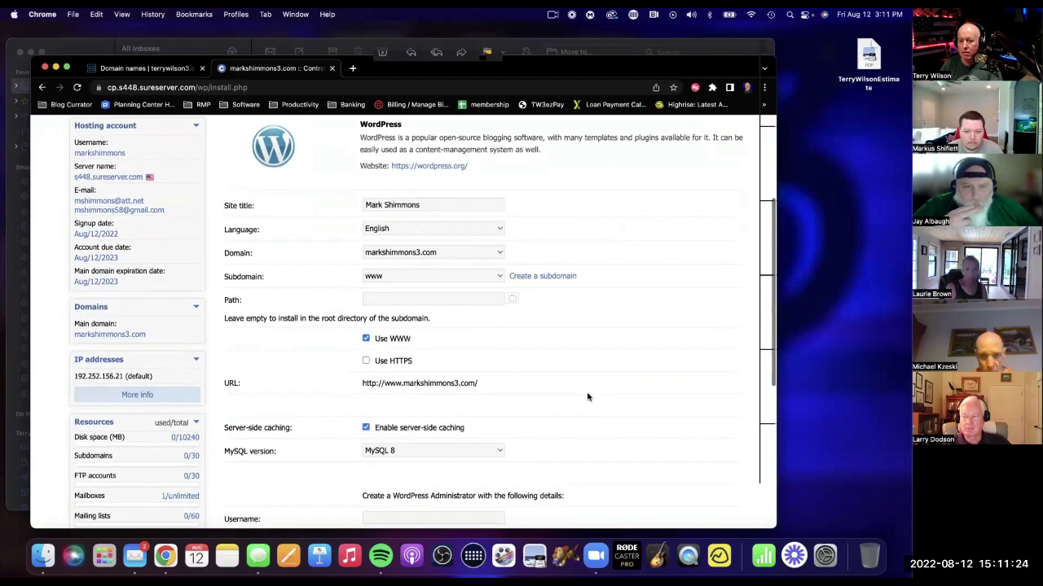
{"action": "scroll", "coordinate": [586, 396], "scroll_direction": "down", "scroll_amount": 1}
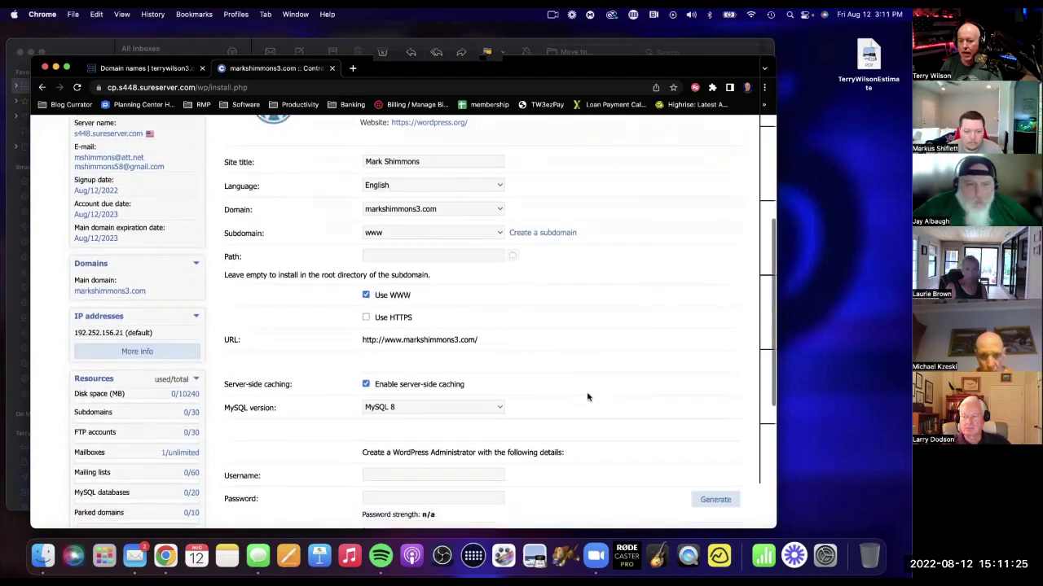
{"action": "left_click", "coordinate": [379, 318]}
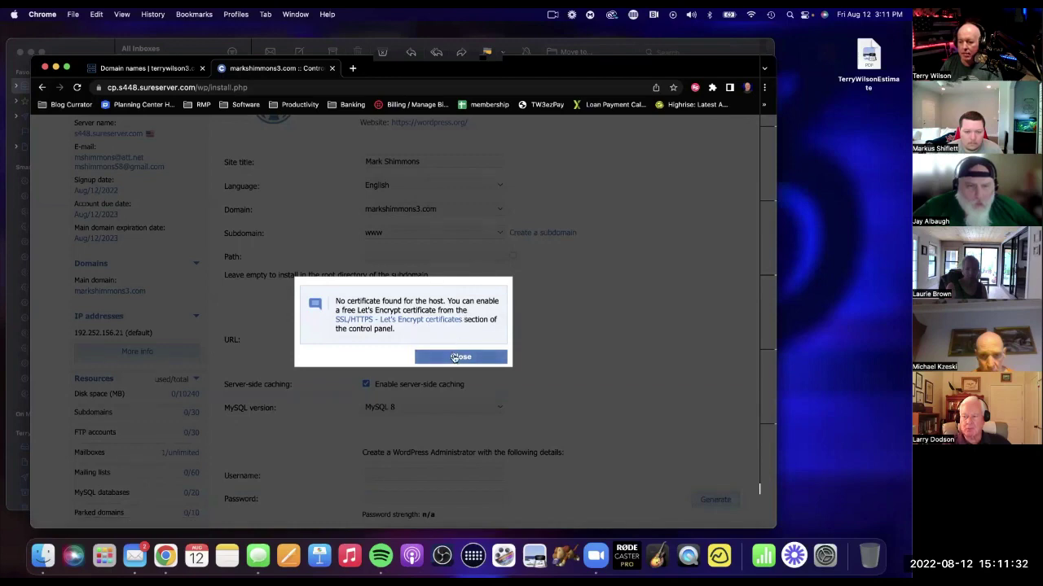
Select all four hostnames, including wildcard and www, and enable Let's Encrypt certificates.
{"action": "left_click", "coordinate": [449, 323]}
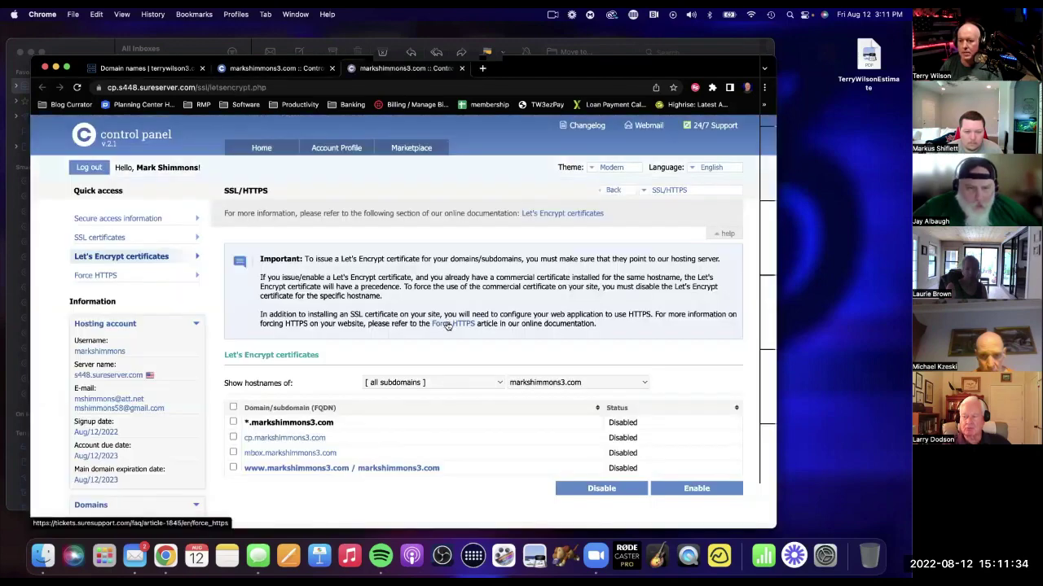
{"action": "scroll", "coordinate": [471, 324], "scroll_direction": "down", "scroll_amount": 3}
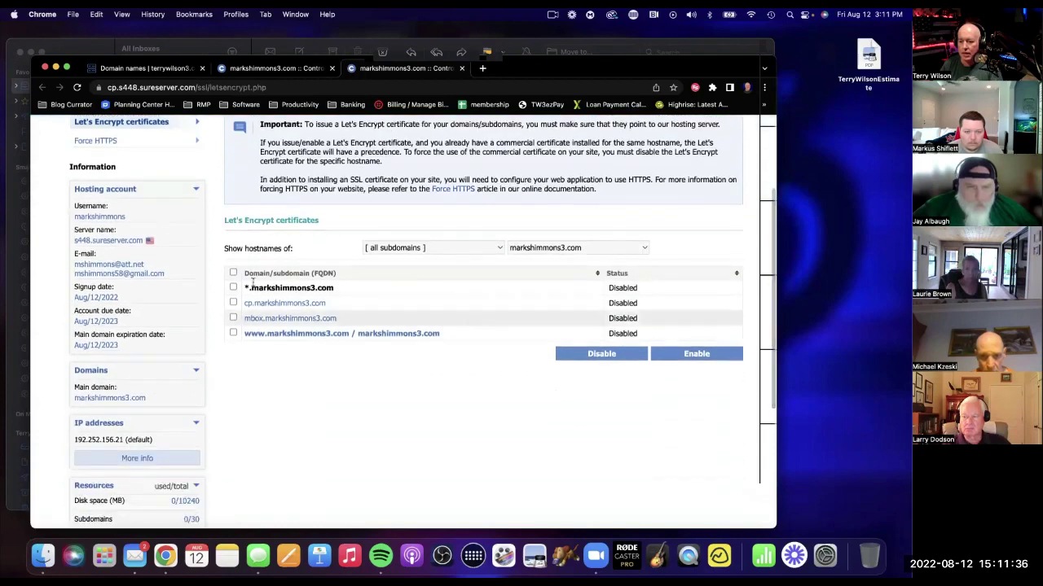
{"action": "left_click", "coordinate": [232, 274]}
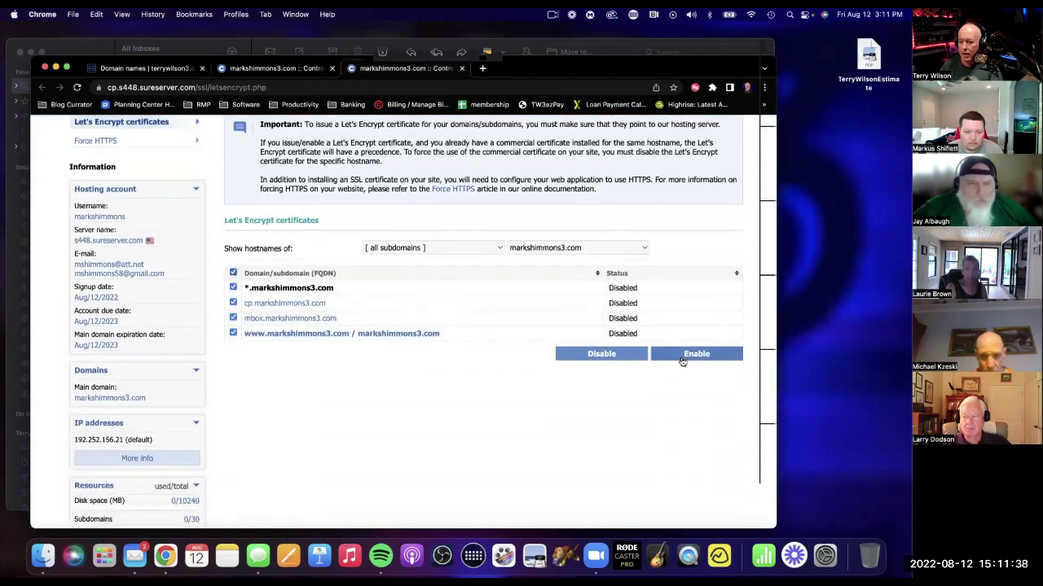
{"action": "left_click", "coordinate": [684, 358]}
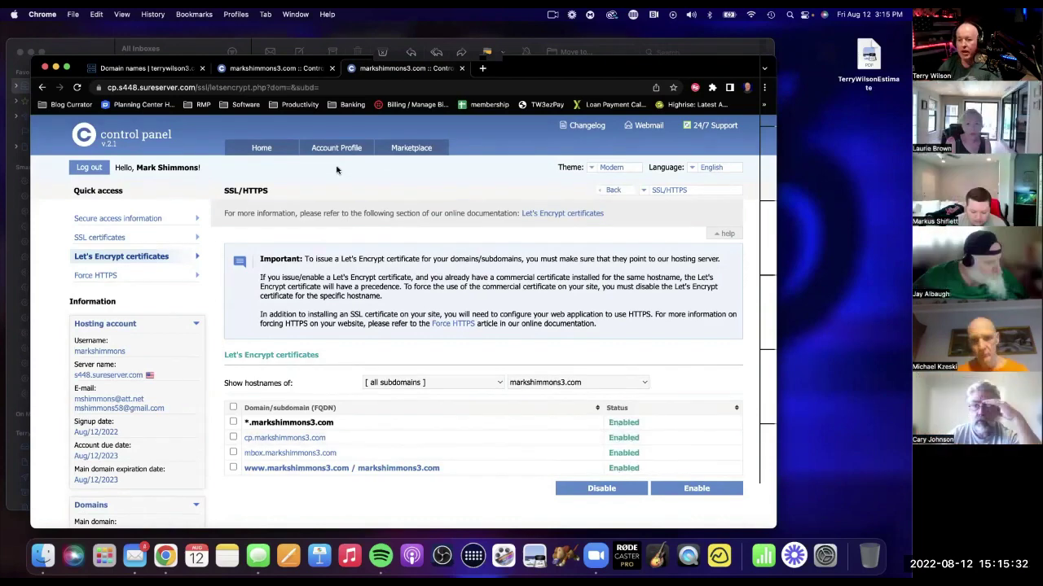
{"action": "scroll", "coordinate": [515, 314], "scroll_direction": "down", "scroll_amount": 3}
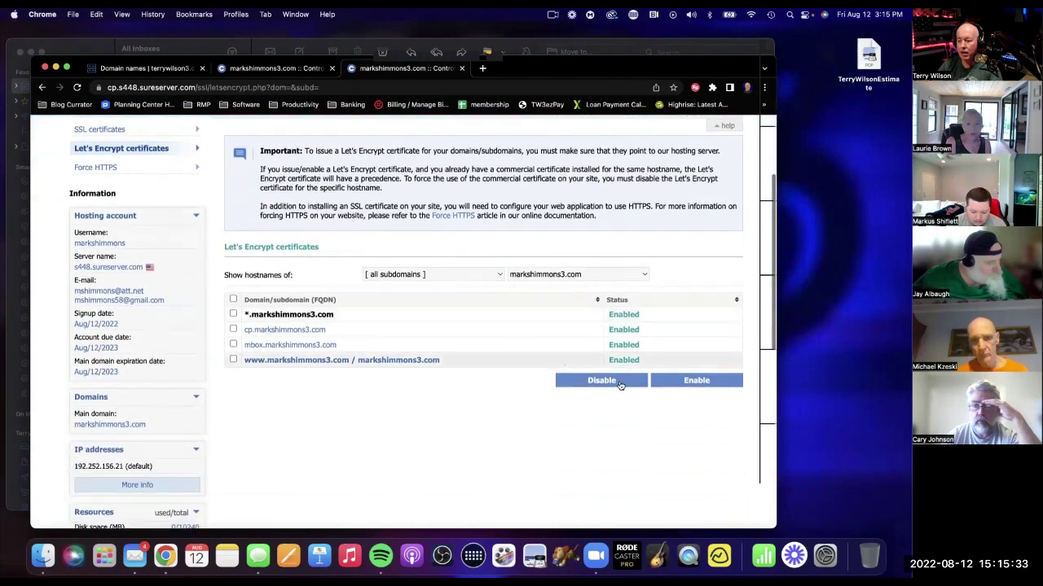
{"action": "scroll", "coordinate": [621, 378], "scroll_direction": "up", "scroll_amount": 3}
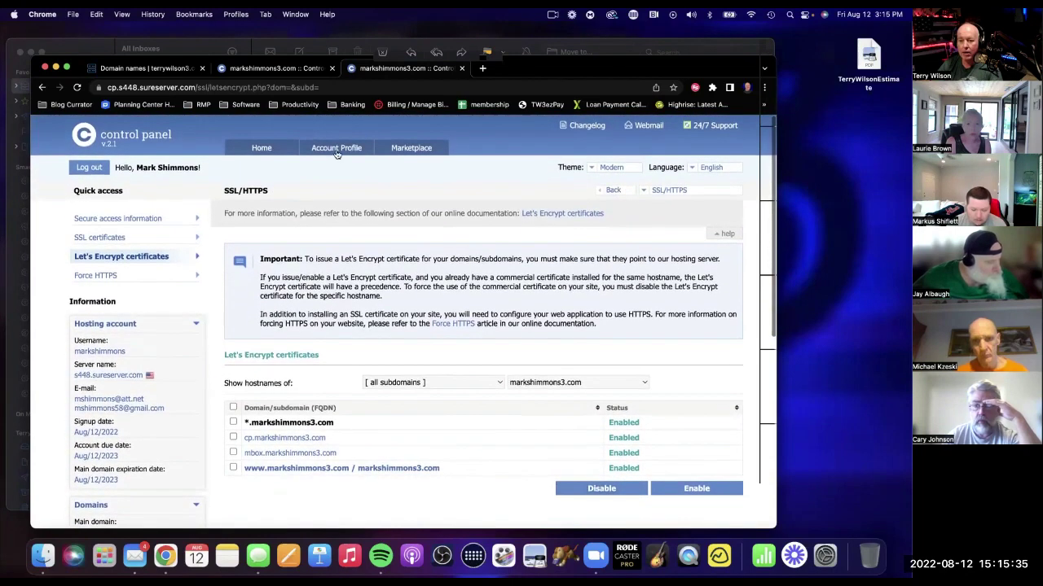
Reopen the WordPress installer with the owner's name as title, main domain and www subdomain.
{"action": "left_click", "coordinate": [261, 147]}
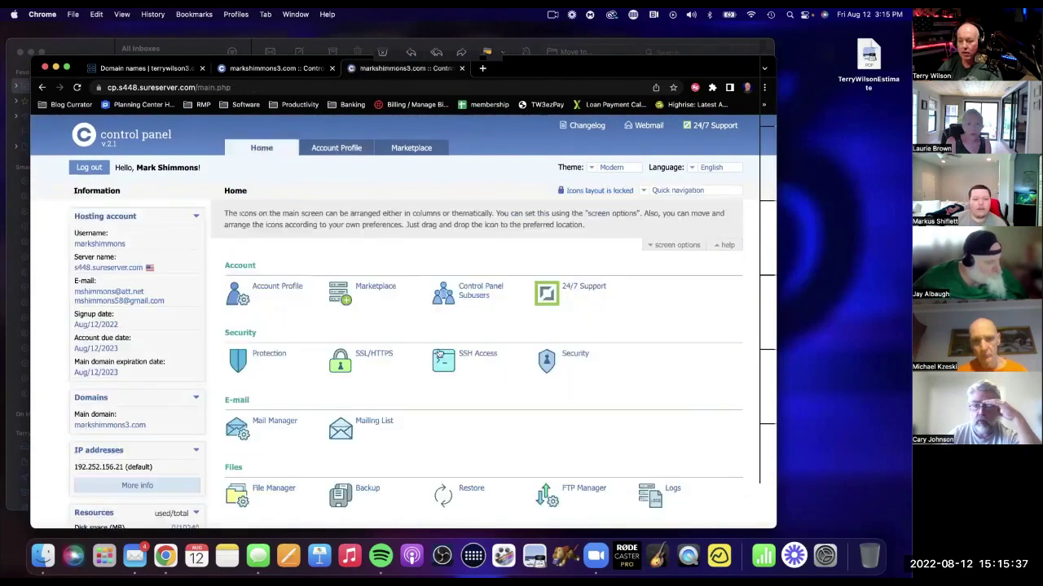
{"action": "scroll", "coordinate": [438, 352], "scroll_direction": "down", "scroll_amount": 8}
{"action": "left_click", "coordinate": [387, 368]}
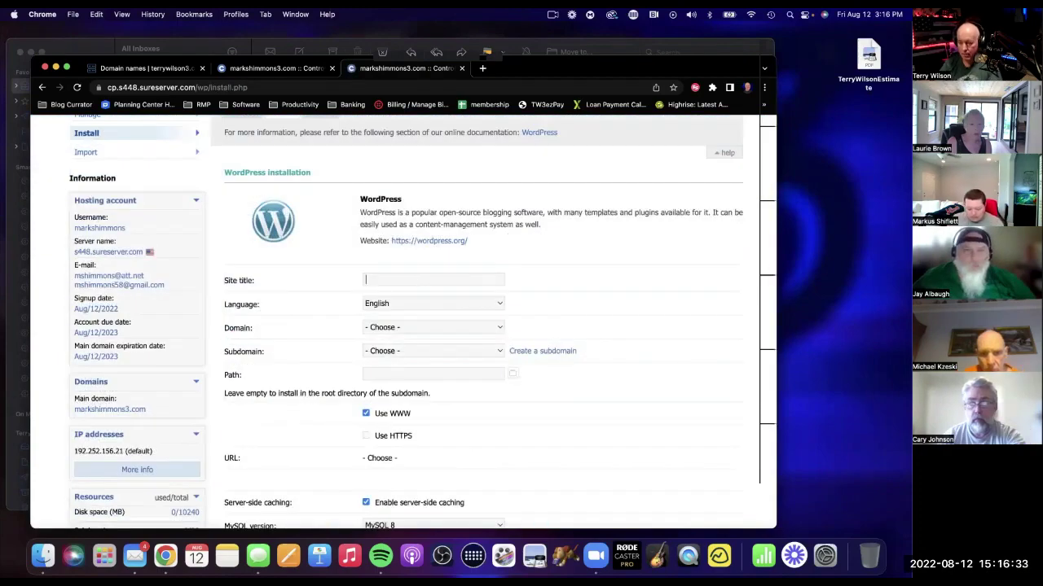
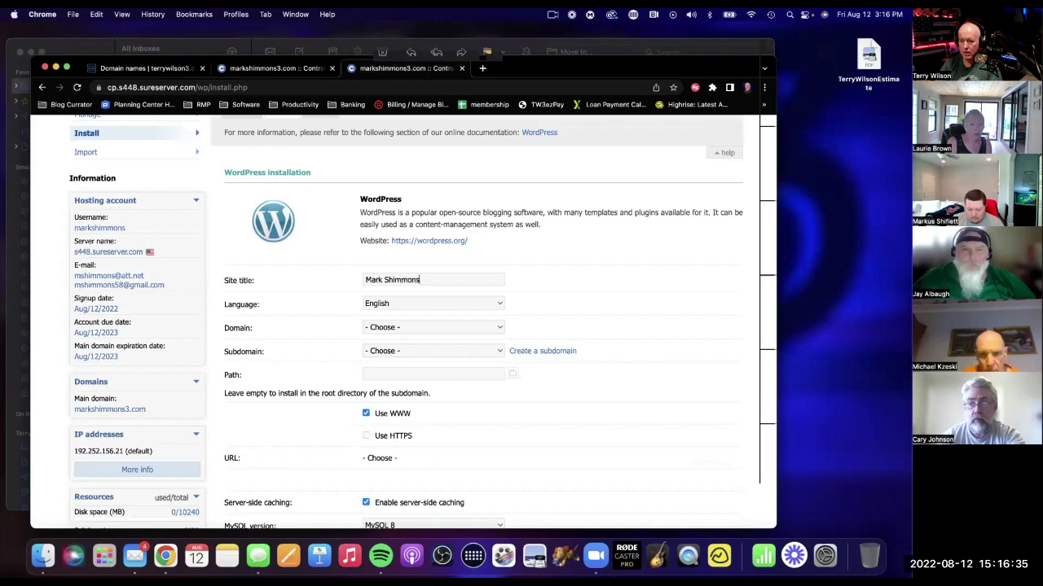
{"action": "left_click", "coordinate": [406, 329]}
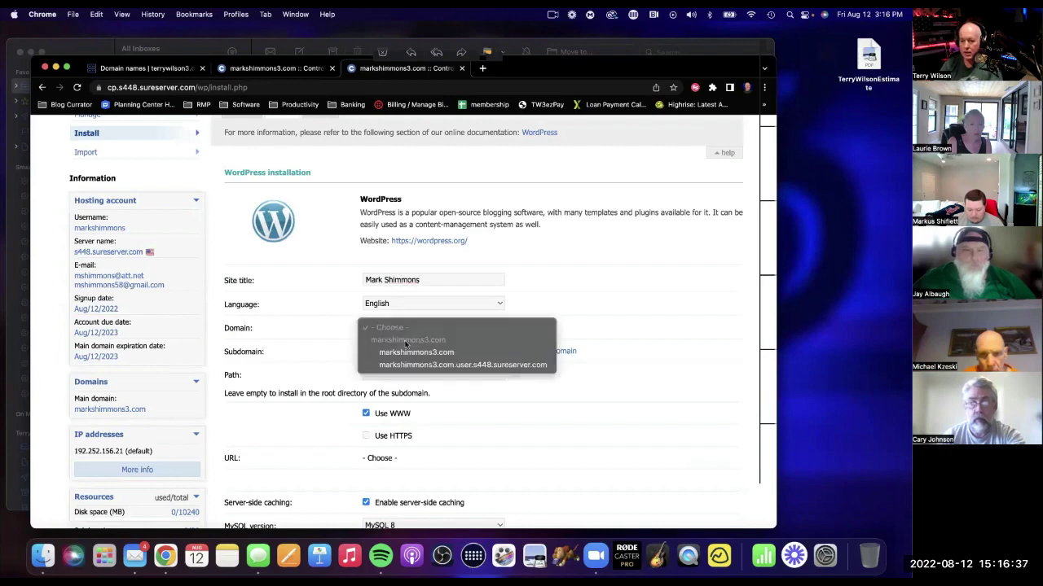
{"action": "left_click", "coordinate": [408, 352]}
{"action": "left_click", "coordinate": [404, 359]}
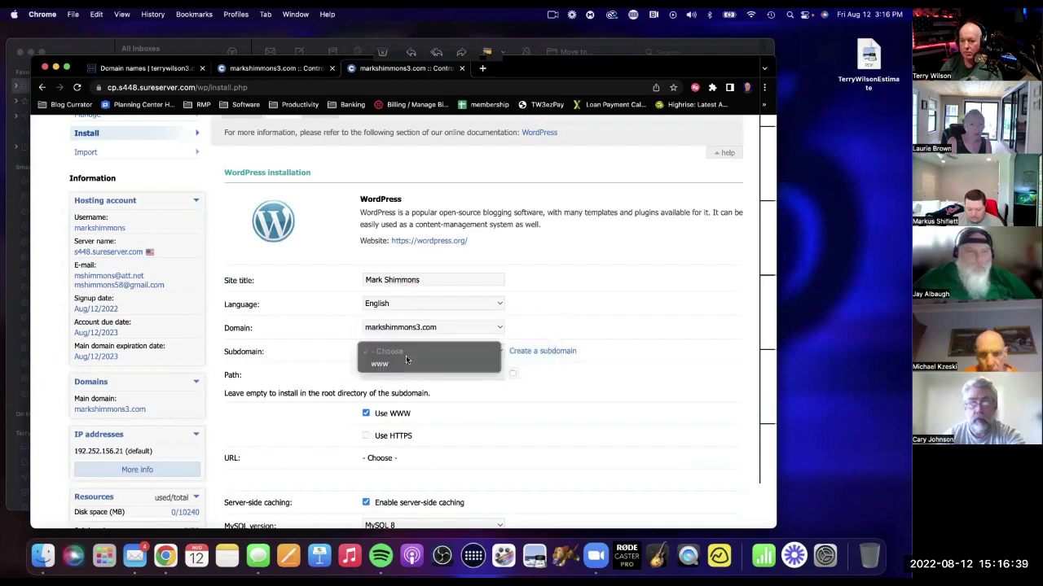
{"action": "left_click", "coordinate": [407, 365]}
Enter the administrator username and a strong administrator password.
{"action": "scroll", "coordinate": [516, 366], "scroll_direction": "down", "scroll_amount": 5}
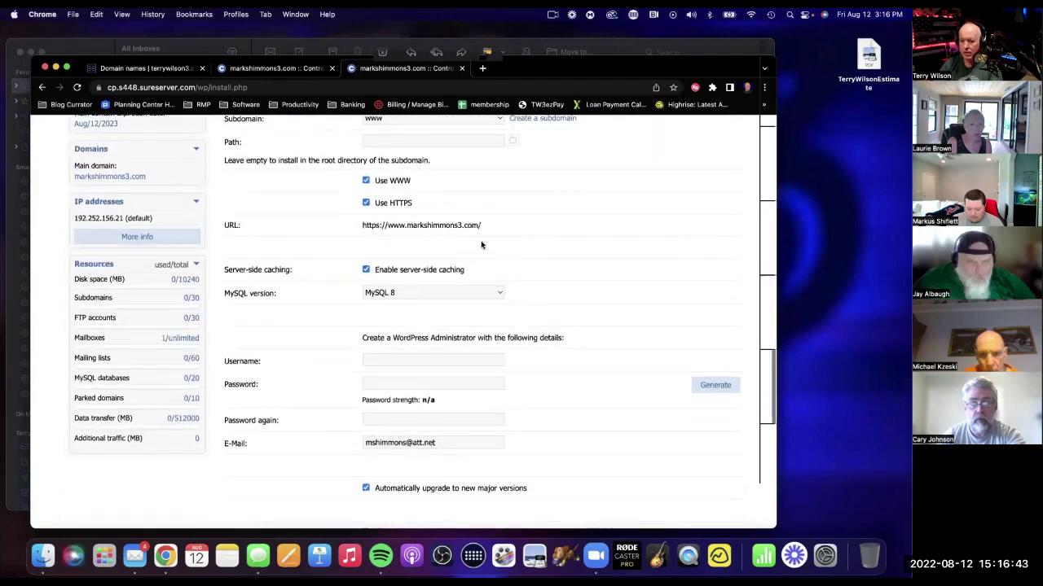
{"action": "scroll", "coordinate": [482, 244], "scroll_direction": "down", "scroll_amount": 2}
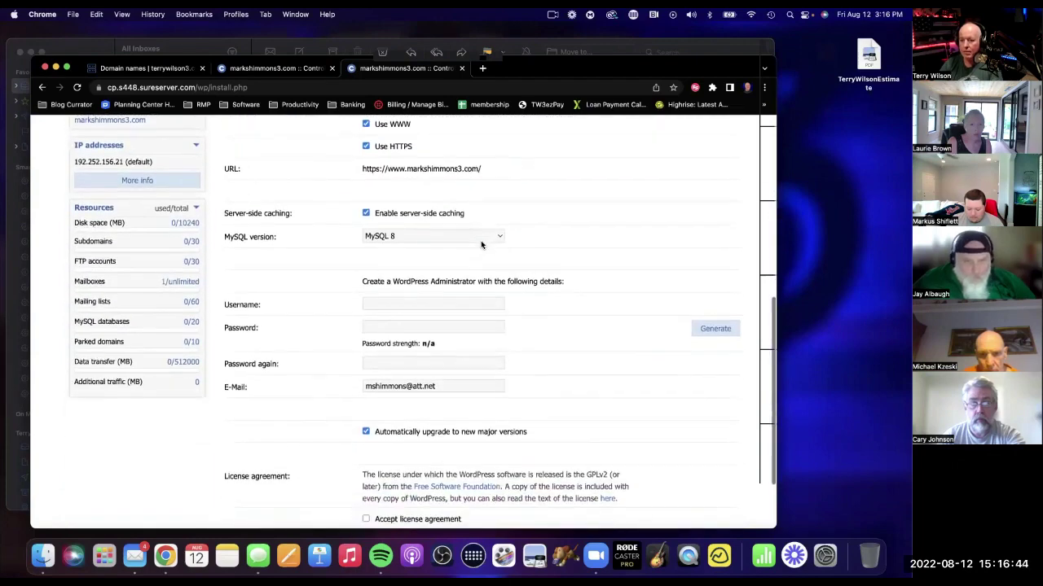
{"action": "left_click", "coordinate": [407, 302]}
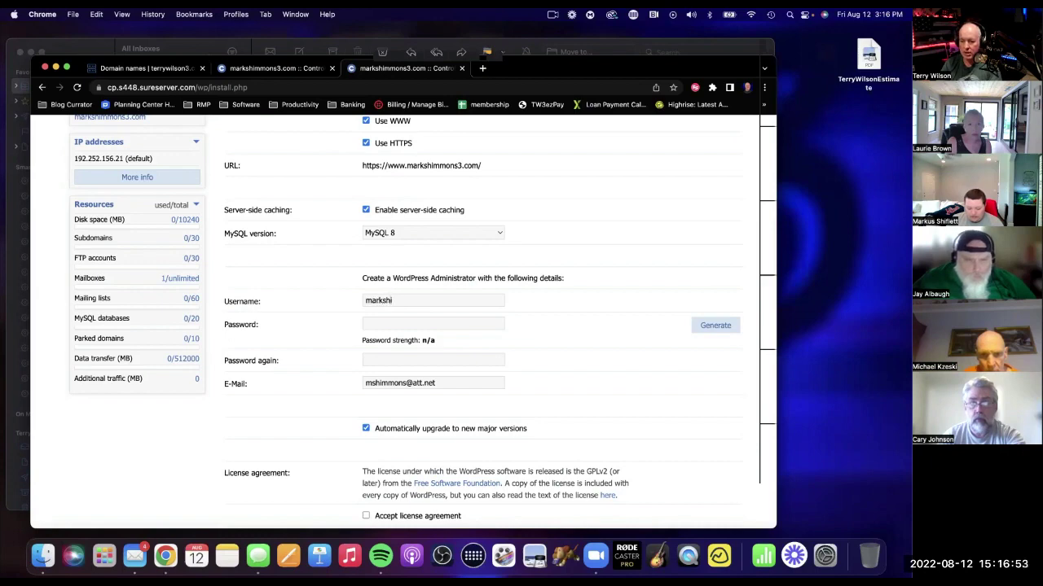
{"action": "type", "text": "mmons"}
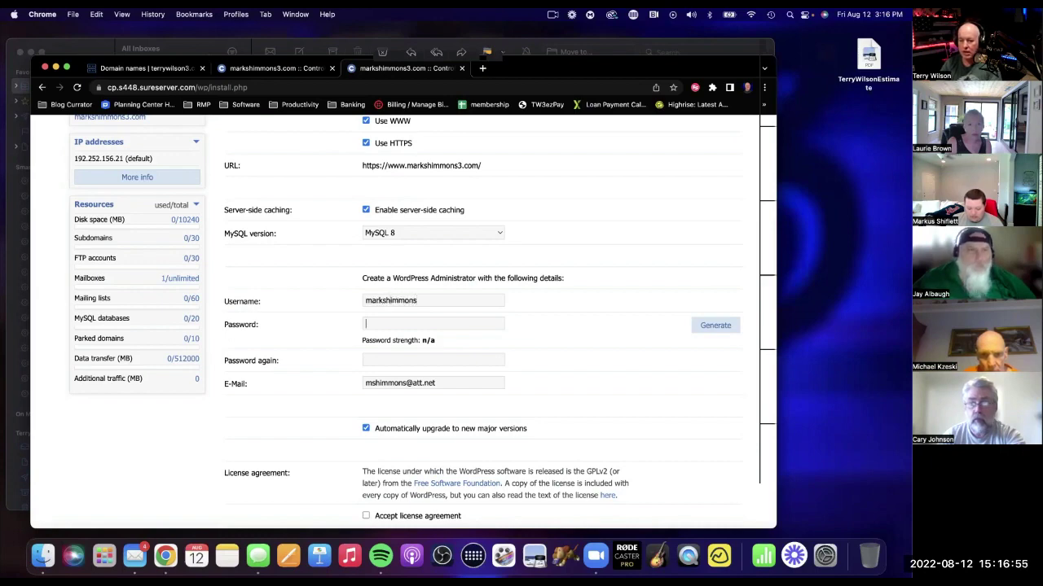
{"action": "type", "text": "@a"}
{"action": "key", "text": "BackSpace"}
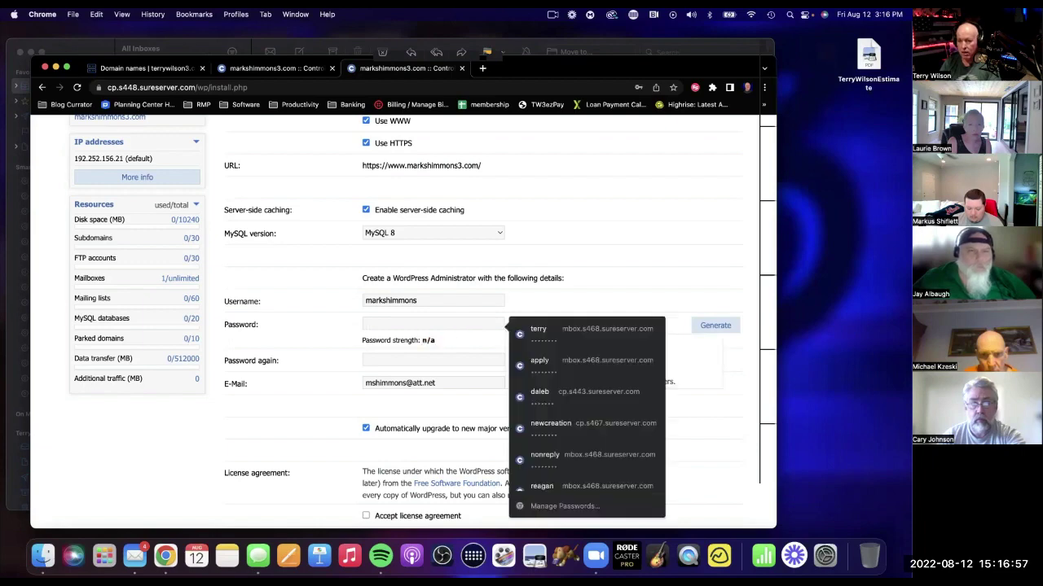
{"action": "type", "text": "ab"}
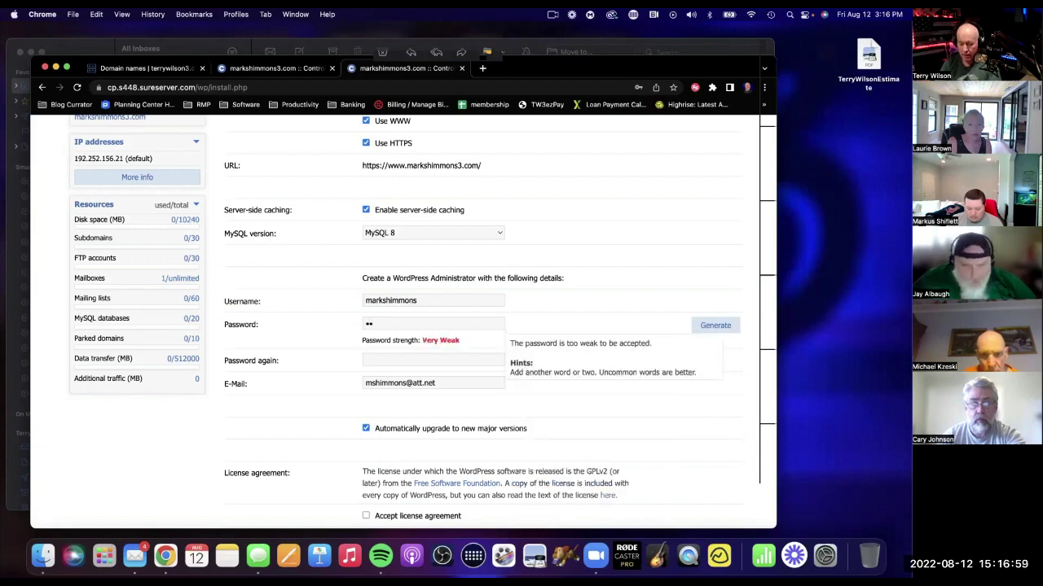
{"action": "key", "text": "BackSpace"}
{"action": "key", "text": "Escape"}
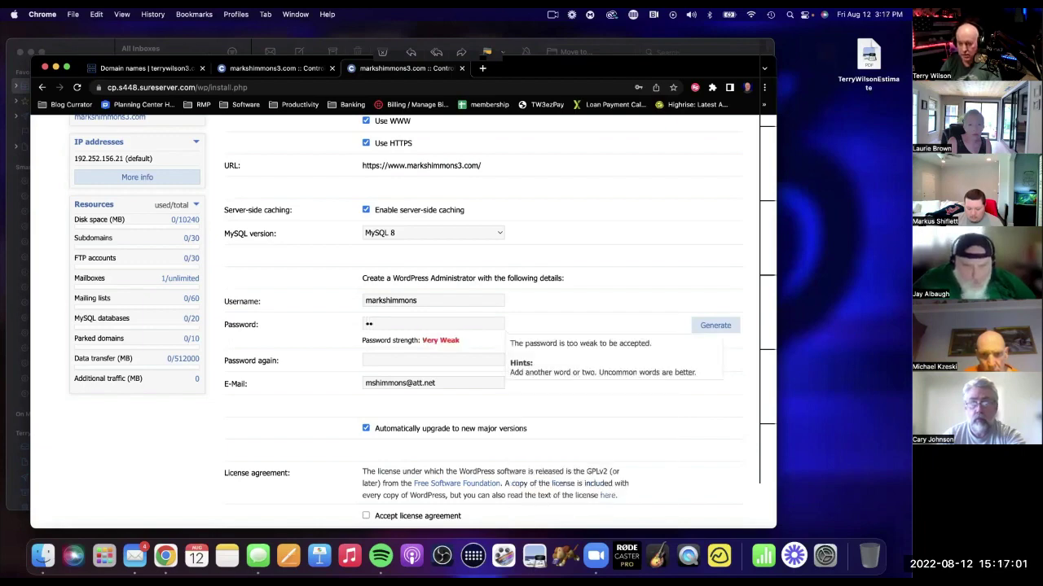
{"action": "type", "text": "•••••••••"}
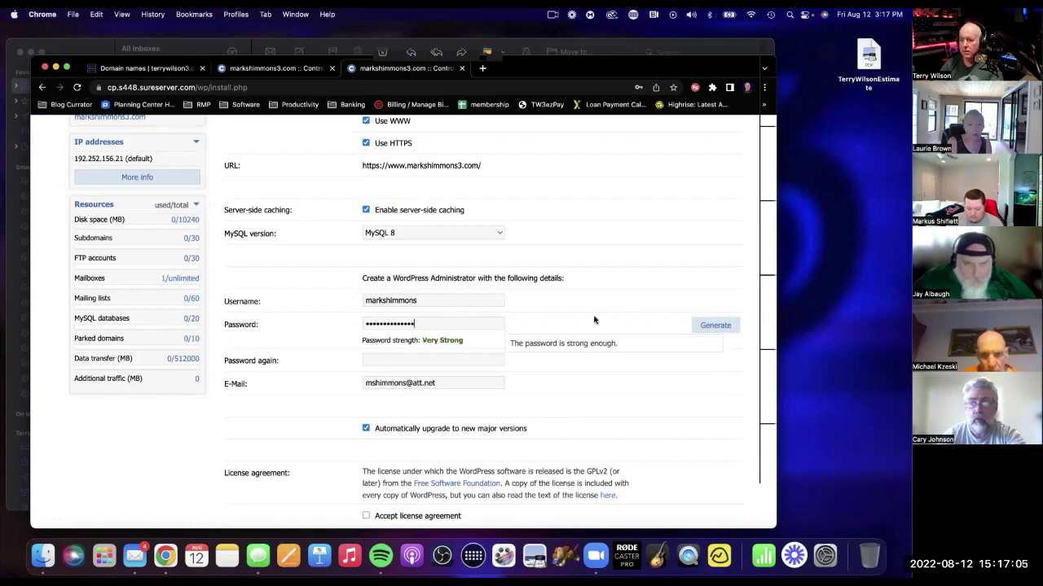
Accept the WordPress license, confirm the password, and submit the installation.
{"action": "scroll", "coordinate": [653, 351], "scroll_direction": "down", "scroll_amount": 3}
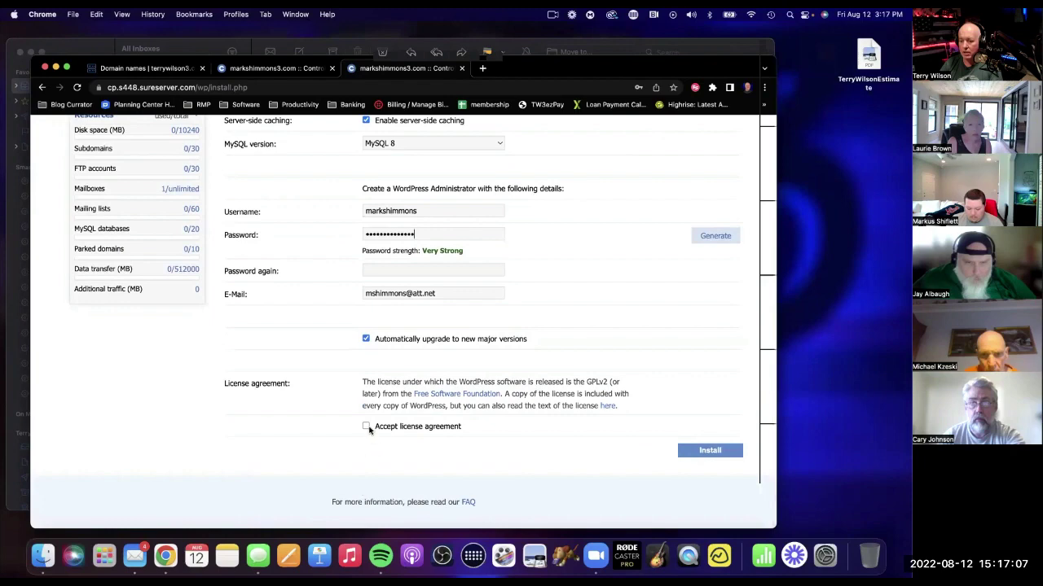
{"action": "left_click", "coordinate": [710, 450]}
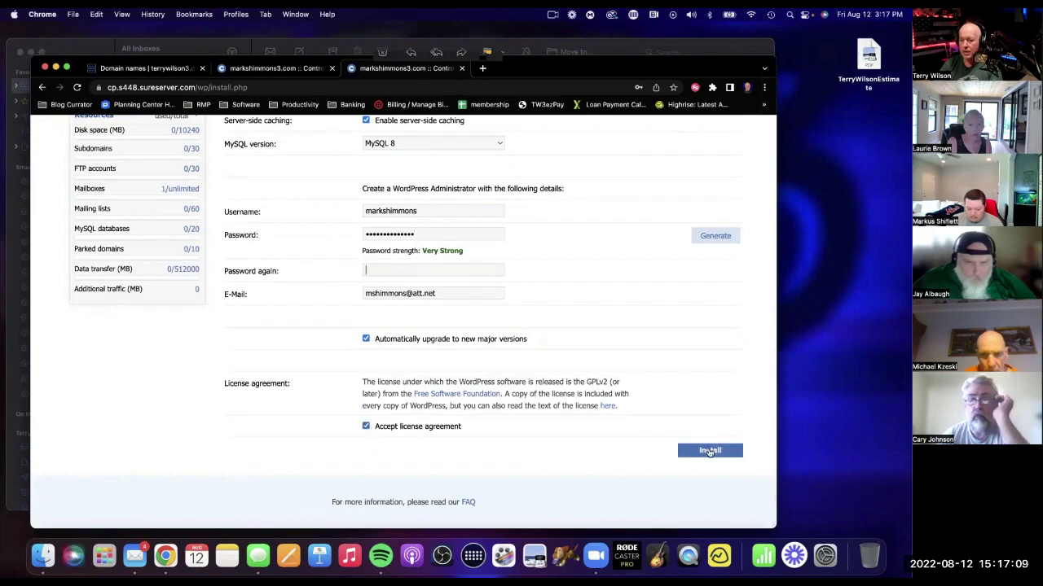
{"action": "left_click", "coordinate": [372, 269]}
{"action": "type", "text": "••"}
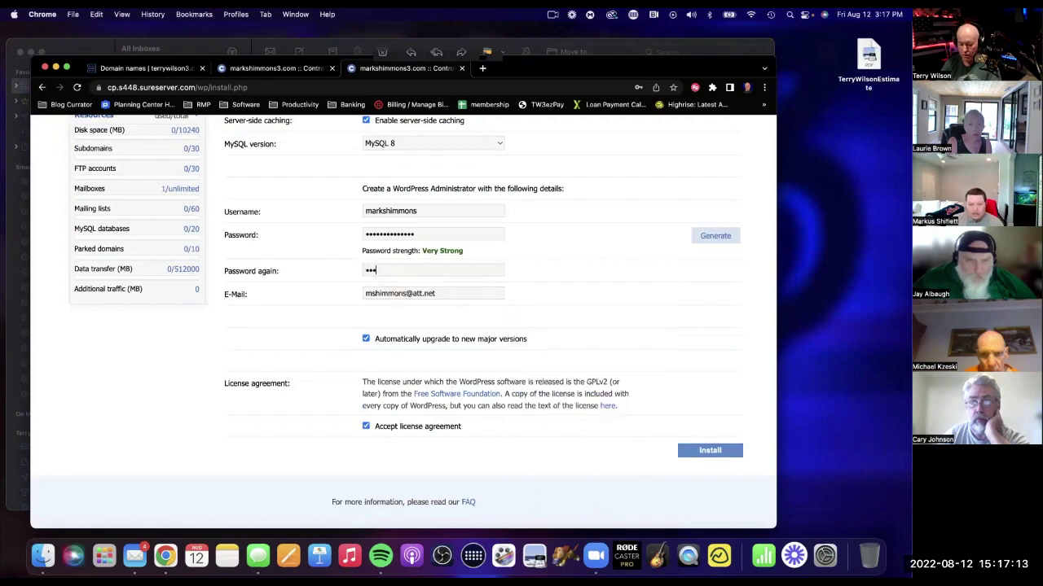
{"action": "type", "text": "••••••••"}
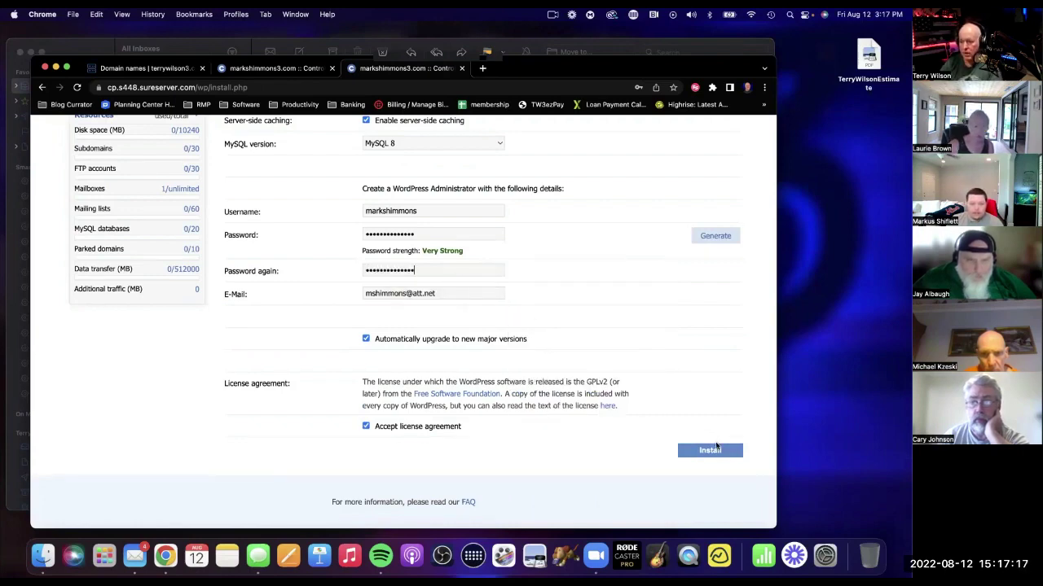
{"action": "left_click", "coordinate": [713, 450]}
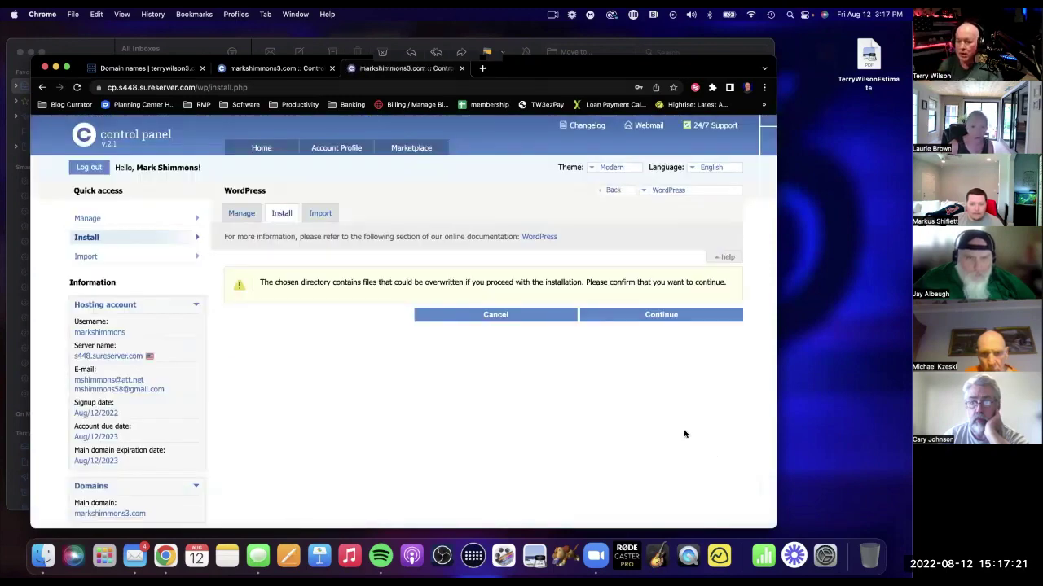
Confirm Continue on the overwrite warning so the WordPress install proceeds.
{"action": "left_click", "coordinate": [659, 316]}
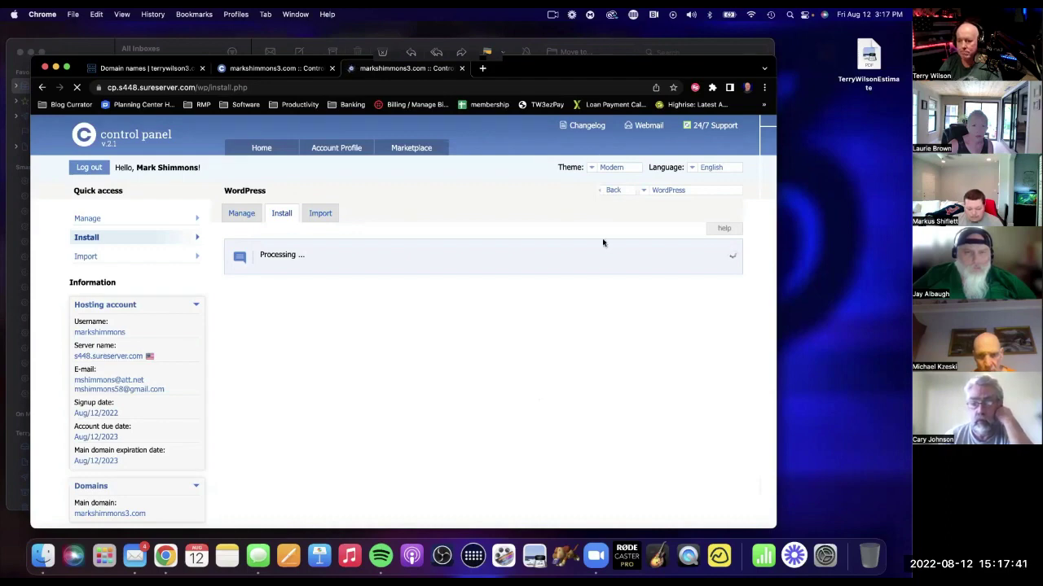
Scroll through the WordPress 6.0.1 install details: site URL, login URL, path, database and administrators.
{"action": "scroll", "coordinate": [668, 391], "scroll_direction": "down", "scroll_amount": 10}
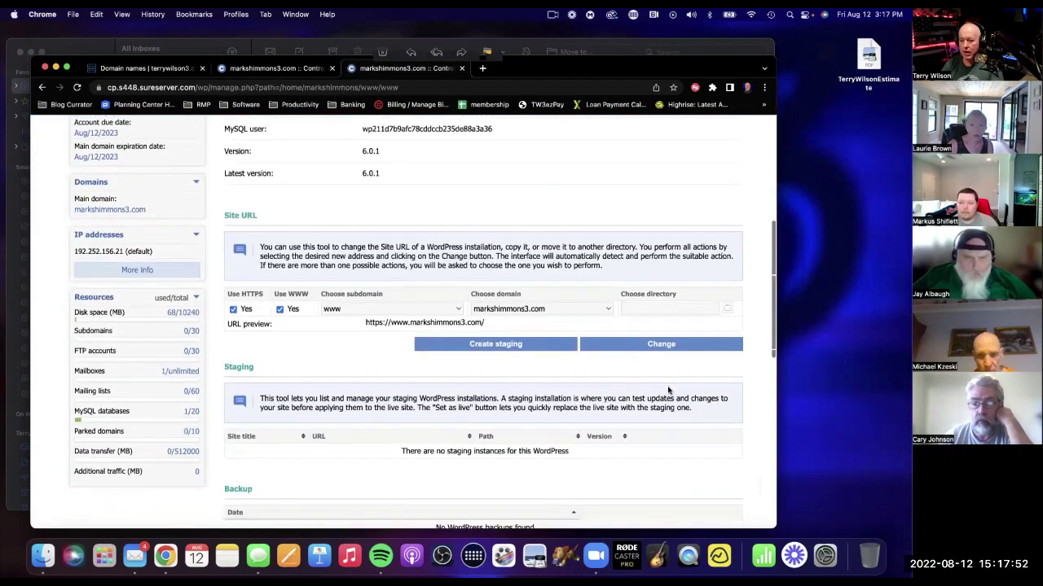
{"action": "scroll", "coordinate": [668, 391], "scroll_direction": "down", "scroll_amount": 2}
{"action": "scroll", "coordinate": [554, 377], "scroll_direction": "down", "scroll_amount": 5}
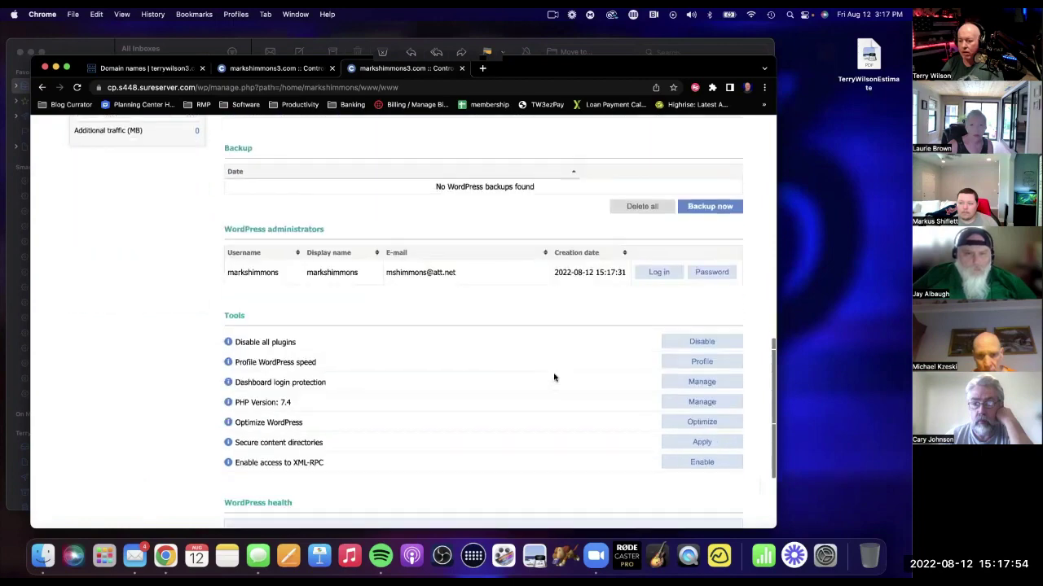
{"action": "scroll", "coordinate": [573, 366], "scroll_direction": "up", "scroll_amount": 6}
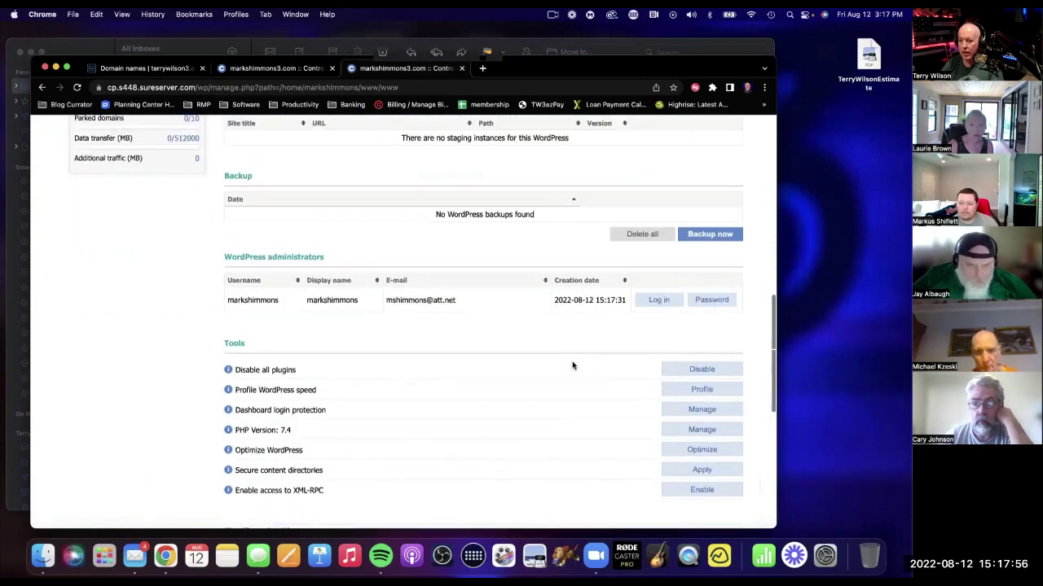
{"action": "scroll", "coordinate": [573, 366], "scroll_direction": "down", "scroll_amount": 2}
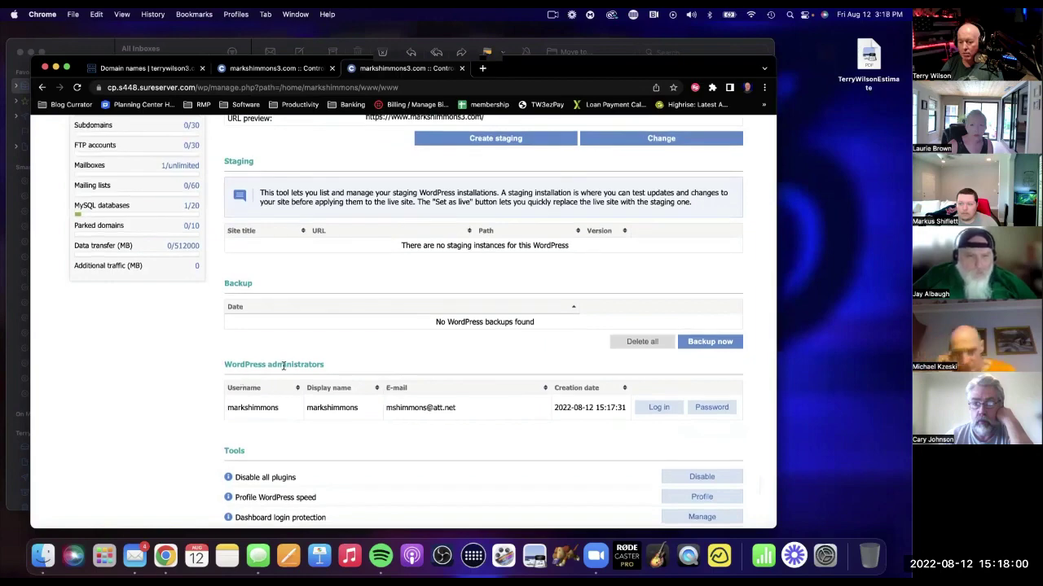
{"action": "scroll", "coordinate": [390, 377], "scroll_direction": "down", "scroll_amount": 2}
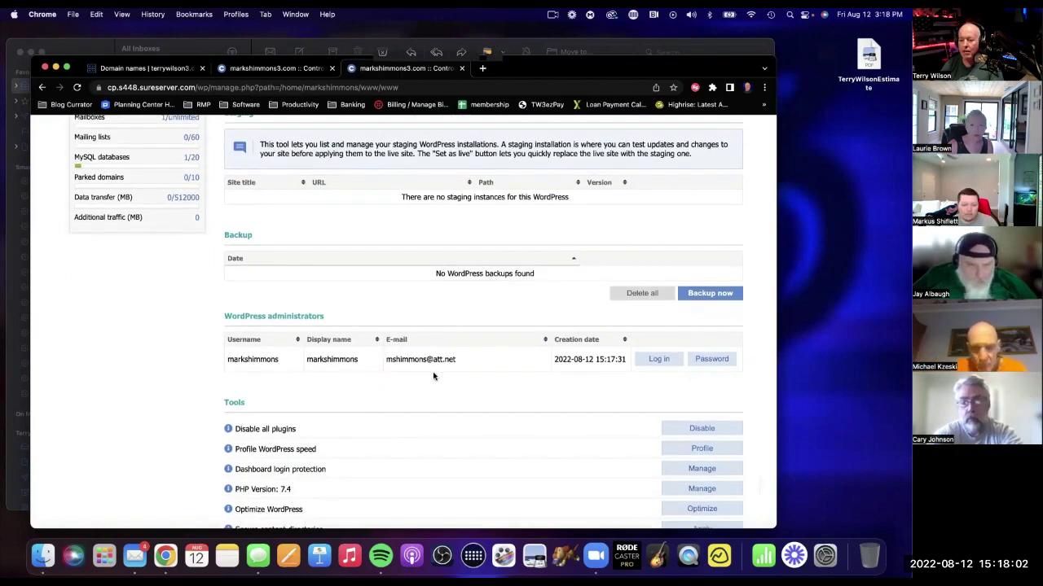
{"action": "scroll", "coordinate": [440, 373], "scroll_direction": "up", "scroll_amount": 8}
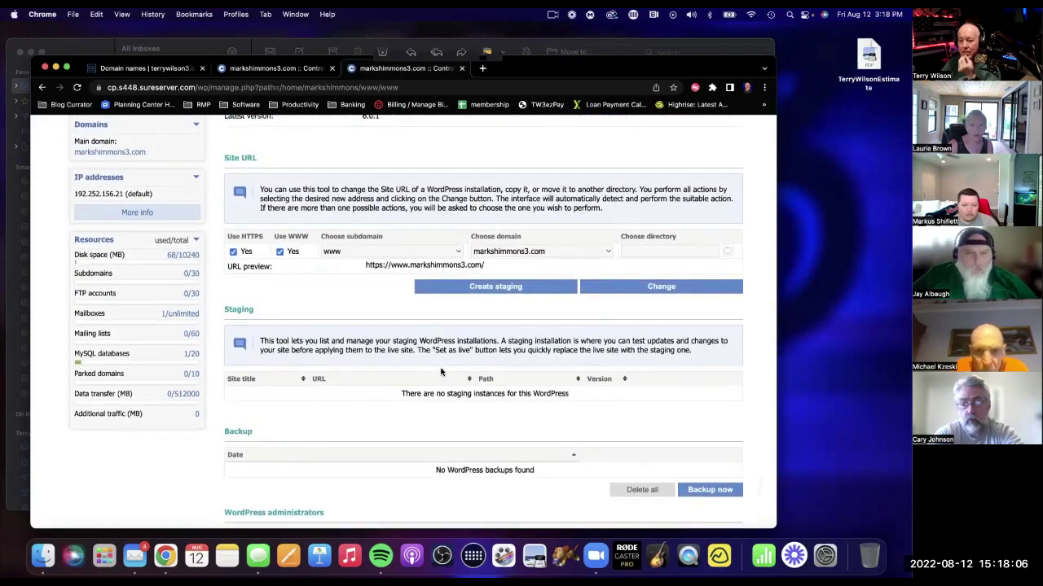
{"action": "scroll", "coordinate": [440, 372], "scroll_direction": "up", "scroll_amount": 1}
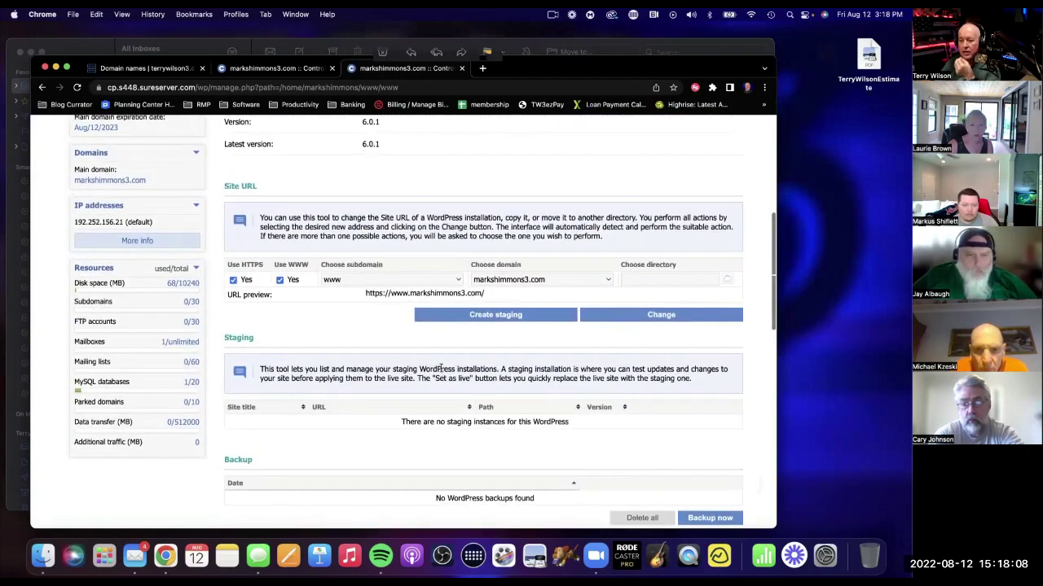
{"action": "scroll", "coordinate": [441, 372], "scroll_direction": "down", "scroll_amount": 3}
{"action": "scroll", "coordinate": [441, 372], "scroll_direction": "down", "scroll_amount": 4}
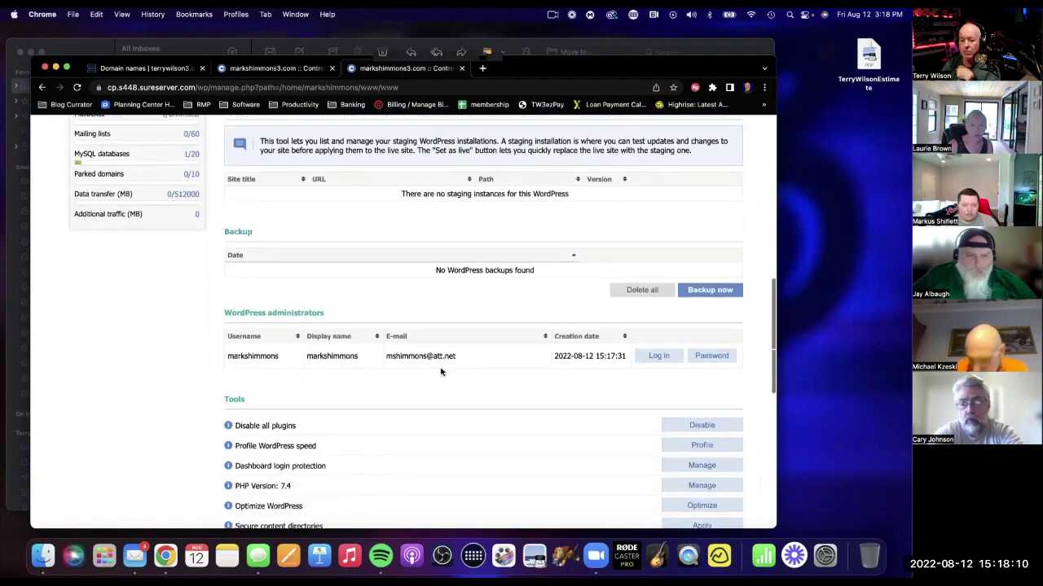
{"action": "scroll", "coordinate": [441, 372], "scroll_direction": "up", "scroll_amount": 5}
{"action": "scroll", "coordinate": [440, 372], "scroll_direction": "up", "scroll_amount": 1}
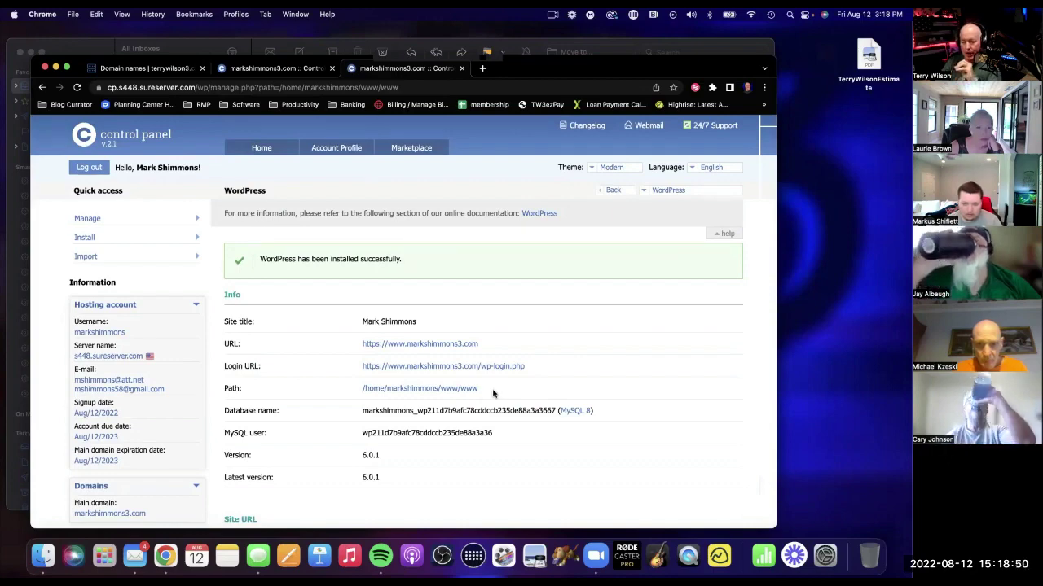
{"action": "scroll", "coordinate": [493, 393], "scroll_direction": "down", "scroll_amount": 1}
{"action": "scroll", "coordinate": [493, 393], "scroll_direction": "up", "scroll_amount": 2}
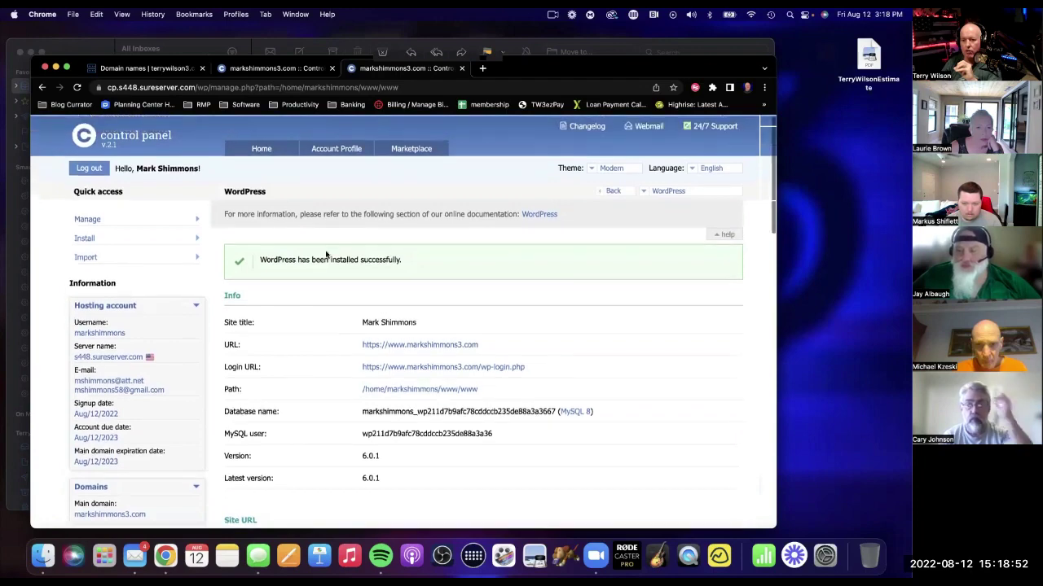
Go back to the control panel Home page and scroll through its services to find Mail Manager.
{"action": "left_click", "coordinate": [259, 147]}
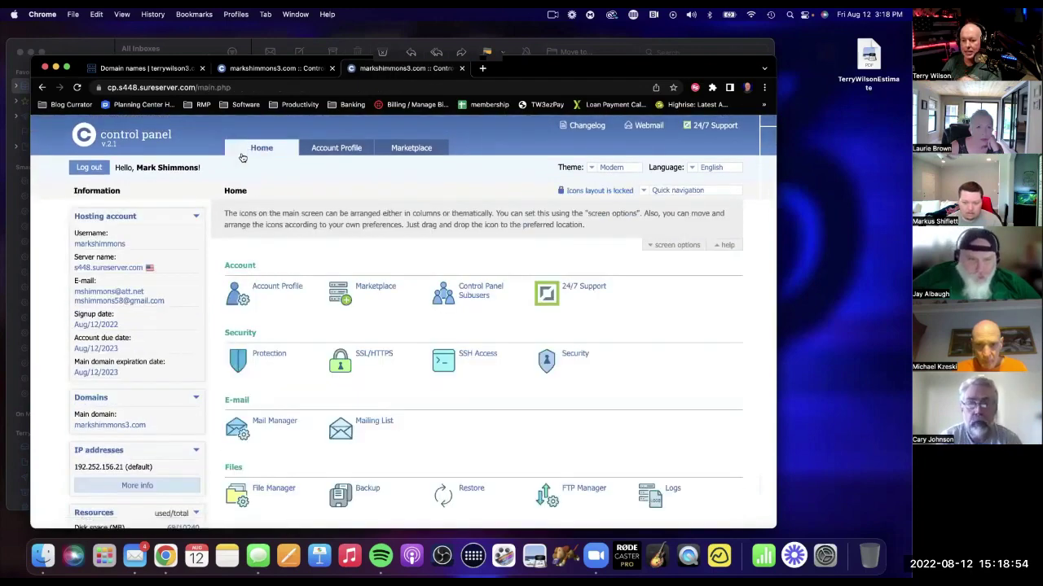
{"action": "scroll", "coordinate": [526, 323], "scroll_direction": "down", "scroll_amount": 3}
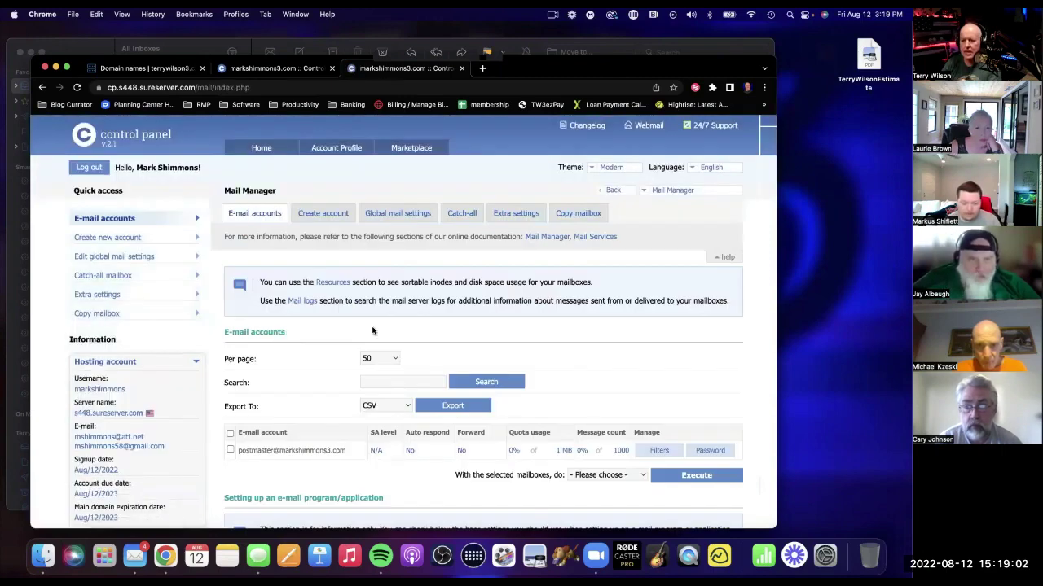
{"action": "scroll", "coordinate": [367, 333], "scroll_direction": "down", "scroll_amount": 4}
{"action": "scroll", "coordinate": [367, 333], "scroll_direction": "up", "scroll_amount": 3}
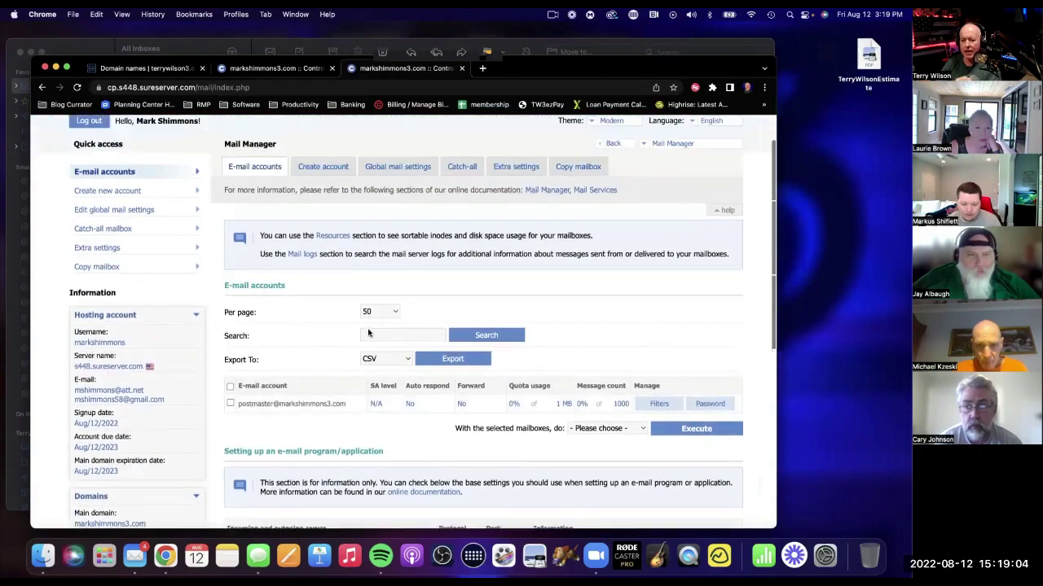
{"action": "scroll", "coordinate": [371, 331], "scroll_direction": "up", "scroll_amount": 3}
{"action": "scroll", "coordinate": [383, 329], "scroll_direction": "down", "scroll_amount": 4}
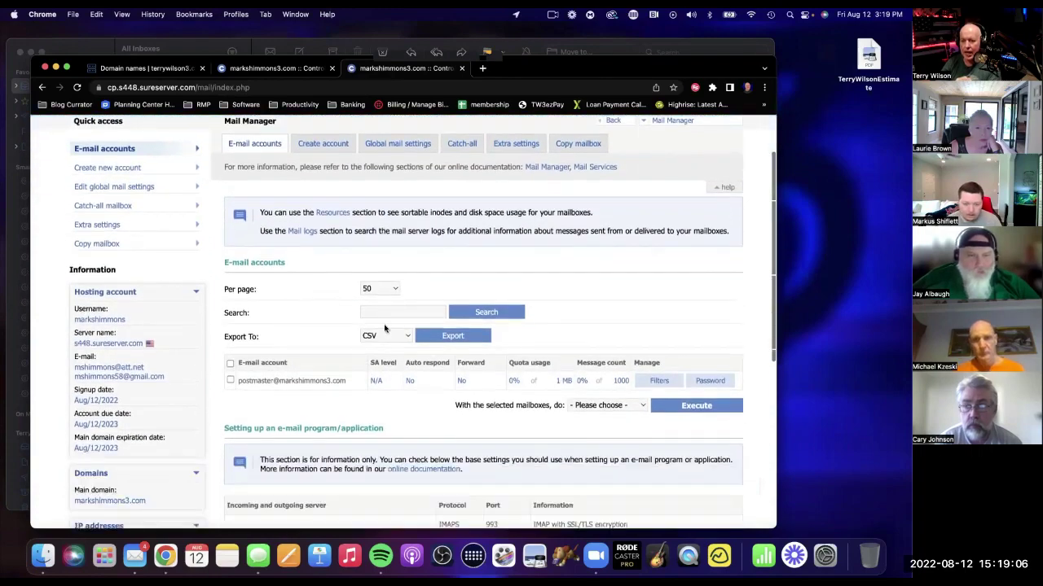
{"action": "scroll", "coordinate": [384, 329], "scroll_direction": "down", "scroll_amount": 4}
{"action": "scroll", "coordinate": [384, 328], "scroll_direction": "up", "scroll_amount": 1}
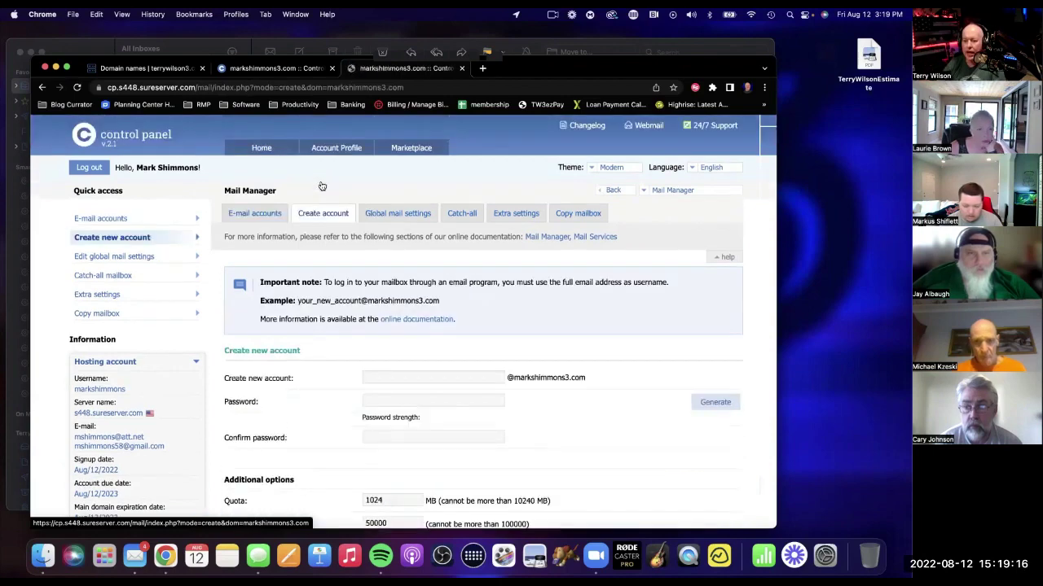
Enter the new mailbox's user name and a strong password, retyped in Confirm password.
{"action": "scroll", "coordinate": [544, 298], "scroll_direction": "down", "scroll_amount": 2}
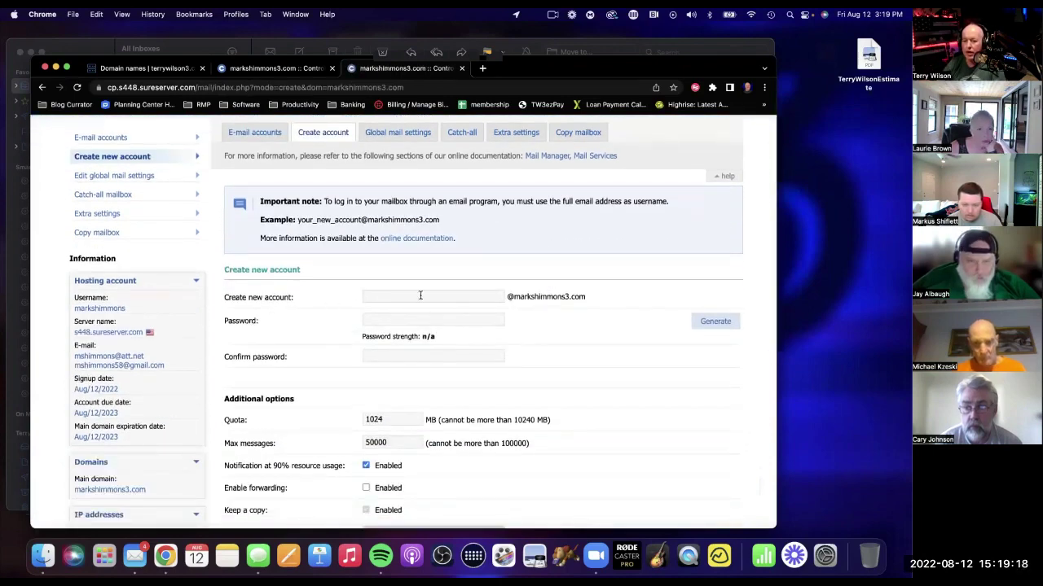
{"action": "left_click", "coordinate": [429, 296]}
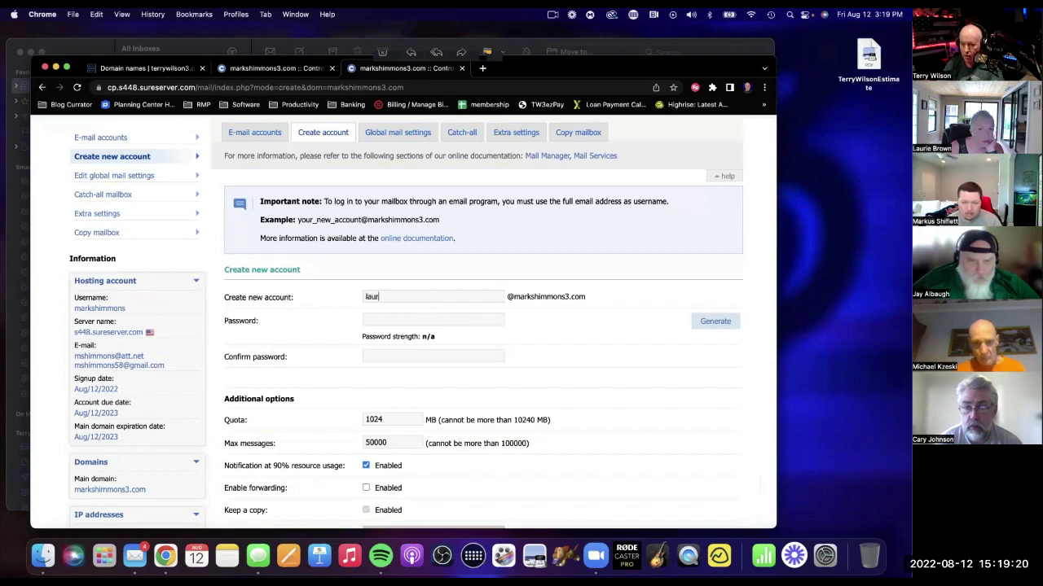
{"action": "type", "text": "laurie"}
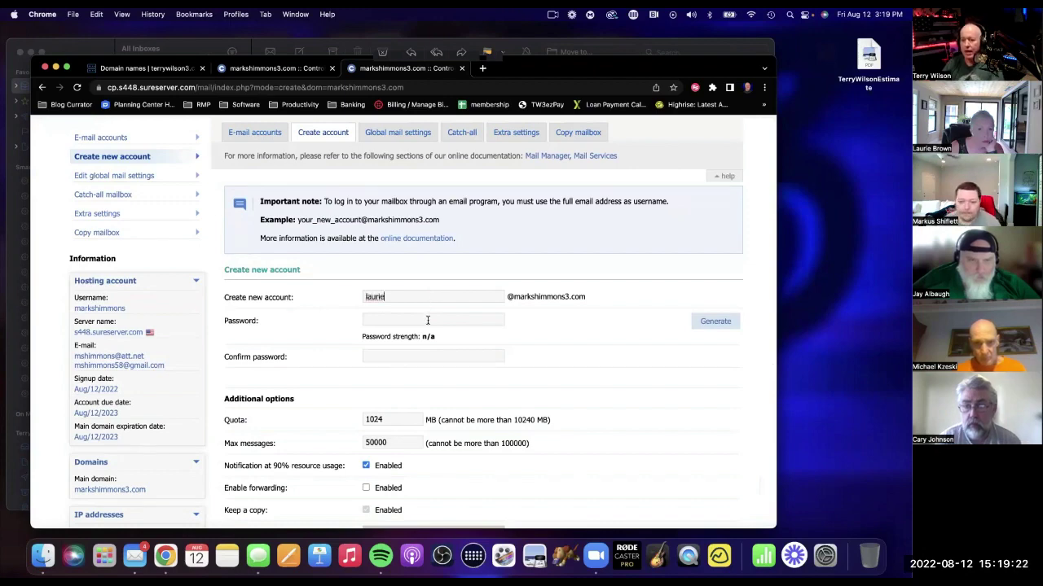
{"action": "left_click", "coordinate": [429, 321]}
{"action": "type", "text": "a"}
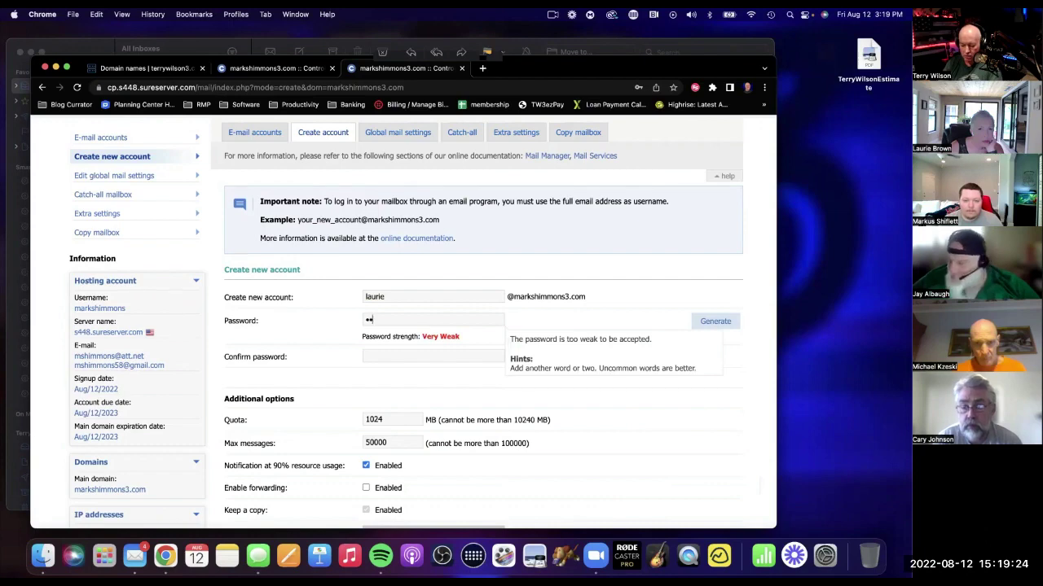
{"action": "type", "text": "xxxxxxxxxxxx"}
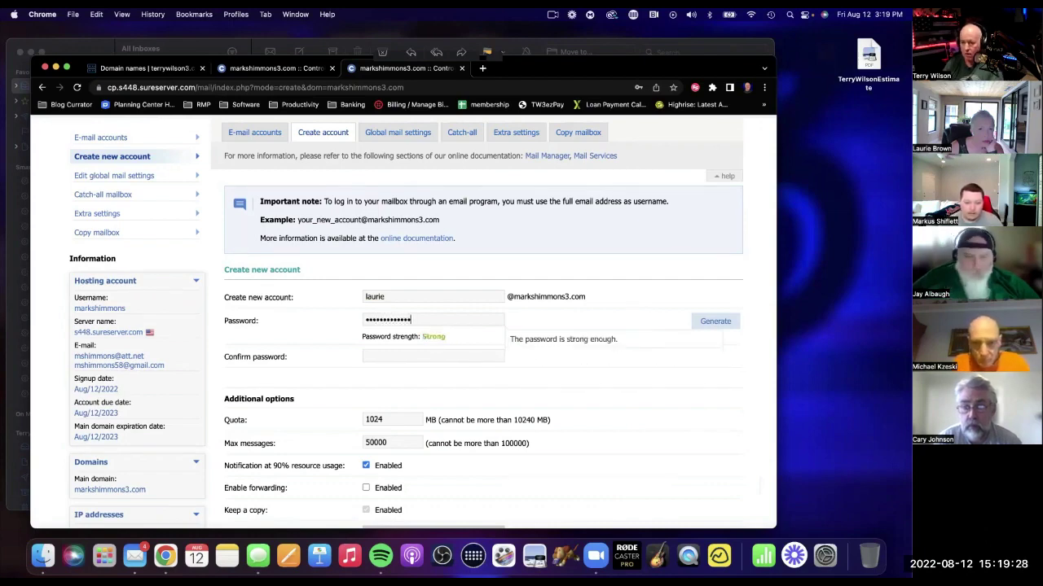
{"action": "left_click", "coordinate": [416, 355]}
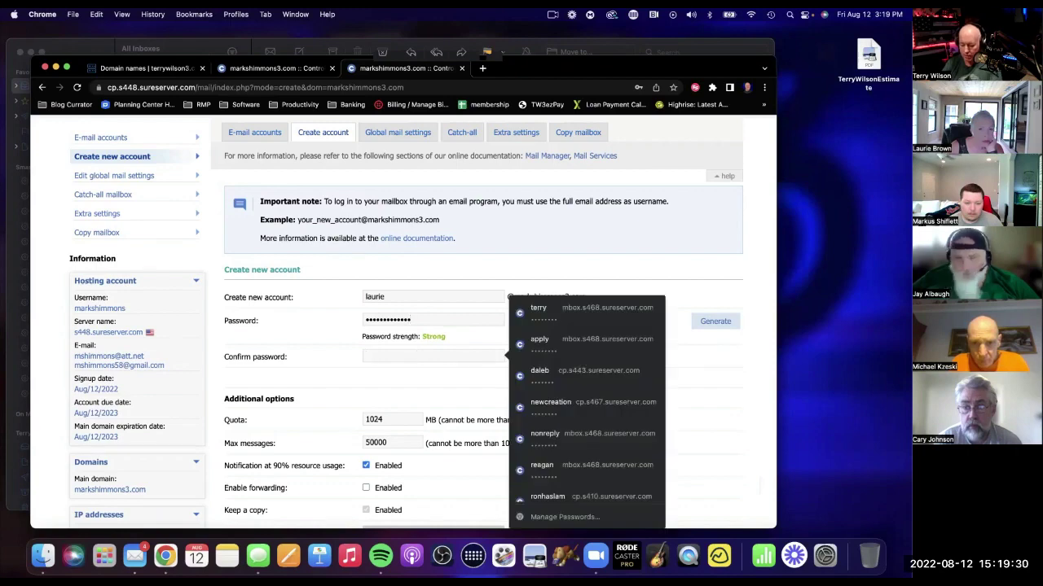
{"action": "type", "text": "xxxxxx"}
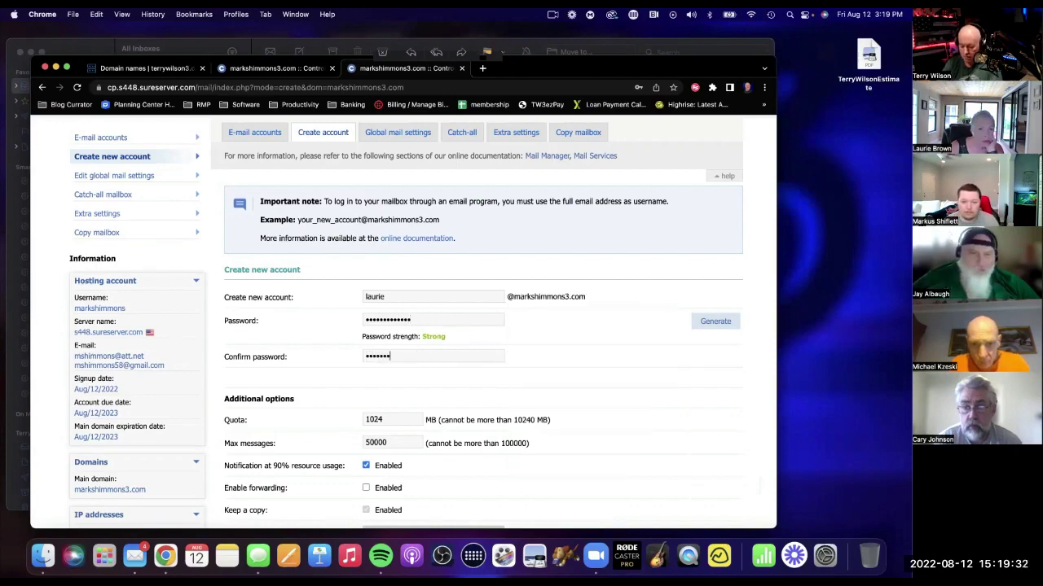
{"action": "type", "text": "xxxxx"}
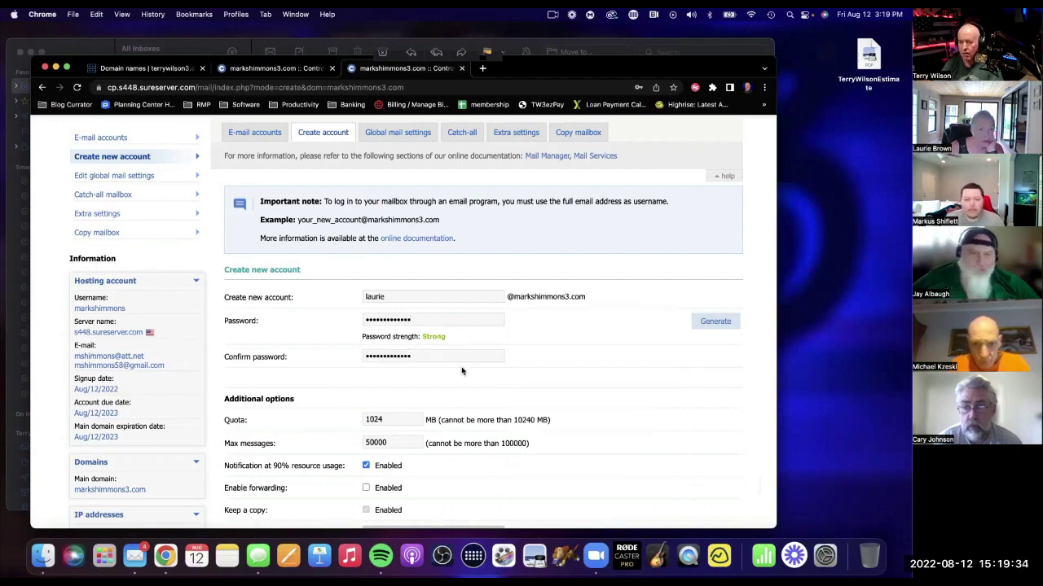
{"action": "scroll", "coordinate": [582, 366], "scroll_direction": "down", "scroll_amount": 3}
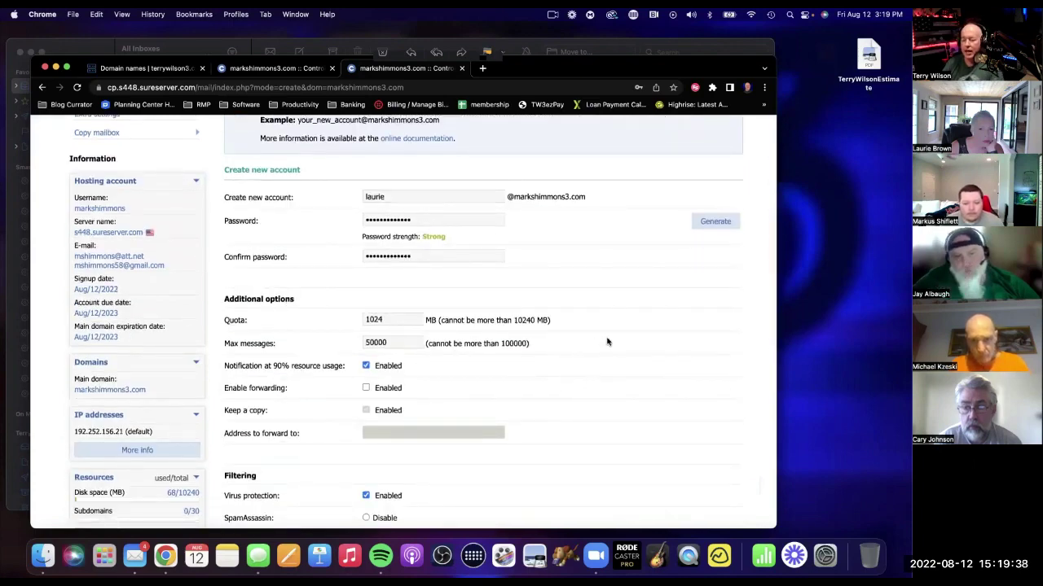
{"action": "scroll", "coordinate": [607, 343], "scroll_direction": "down", "scroll_amount": 2}
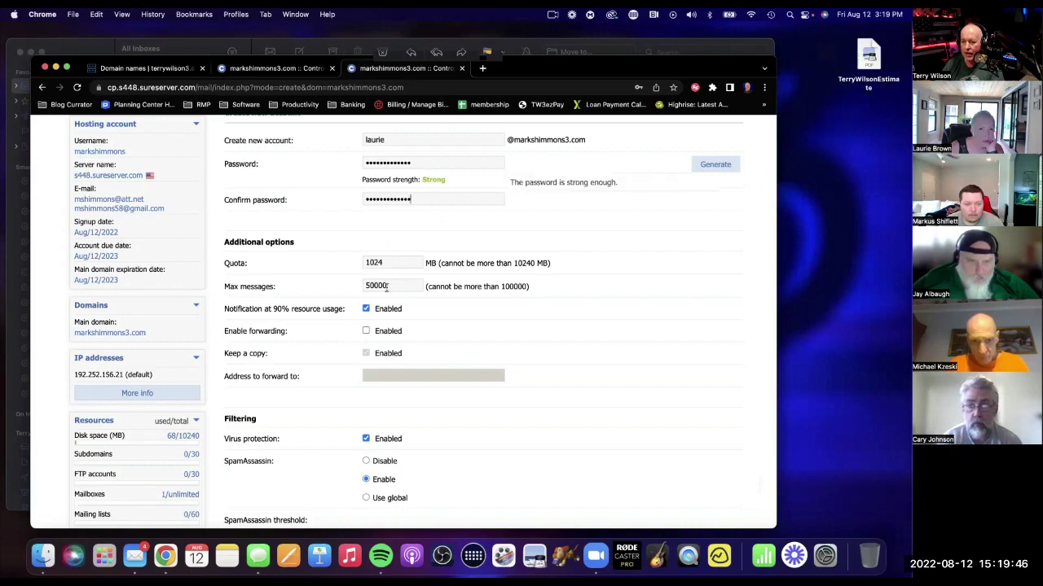
Enable forwarding with Keep a copy, forwarding to the outside destination e-mail address.
{"action": "left_click", "coordinate": [365, 331]}
{"action": "left_click", "coordinate": [389, 375]}
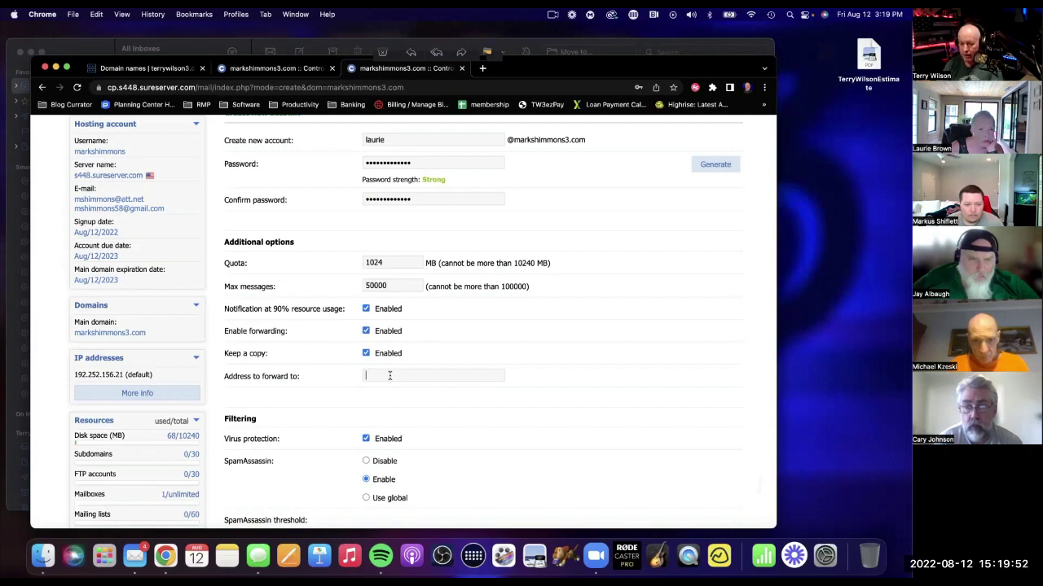
{"action": "type", "text": "laurie"}
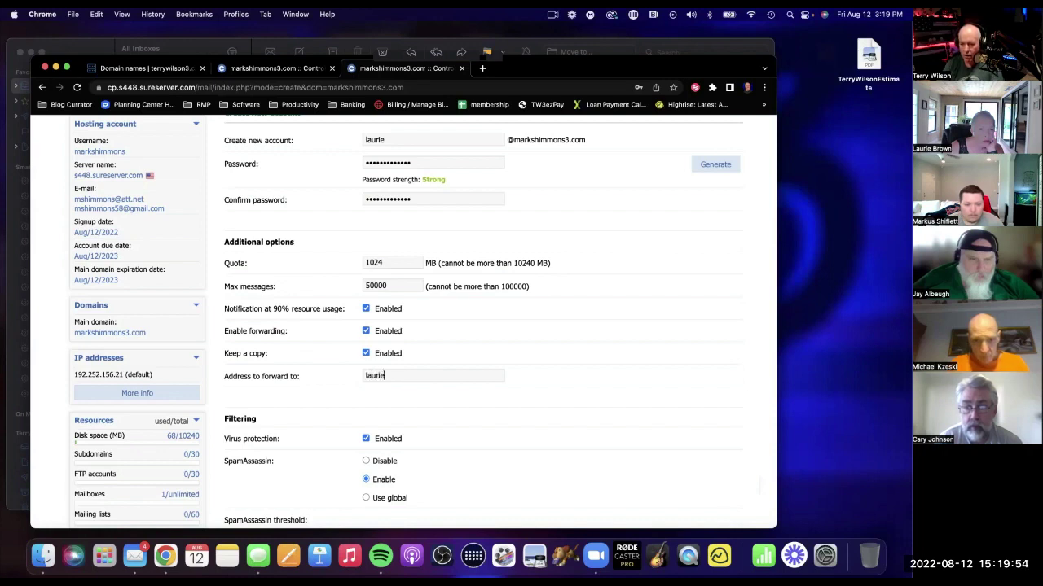
{"action": "type", "text": "@"}
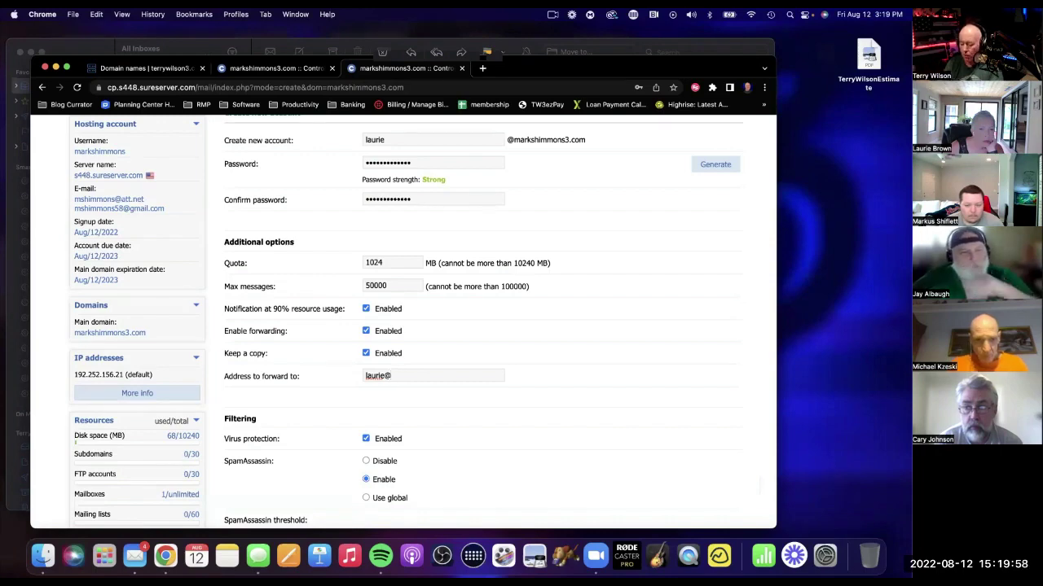
{"action": "key", "text": "BackSpace"}
{"action": "key", "text": "BackSpace"}
{"action": "key", "text": "BackSpace"}
{"action": "key", "text": "BackSpace"}
{"action": "key", "text": "BackSpace"}
{"action": "key", "text": "BackSpace"}
{"action": "key", "text": "BackSpace"}
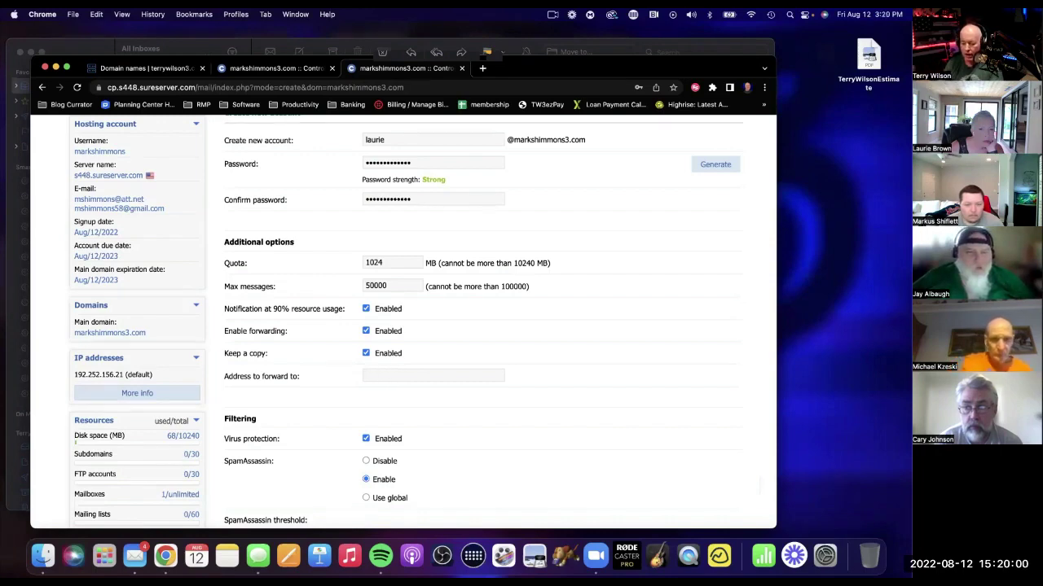
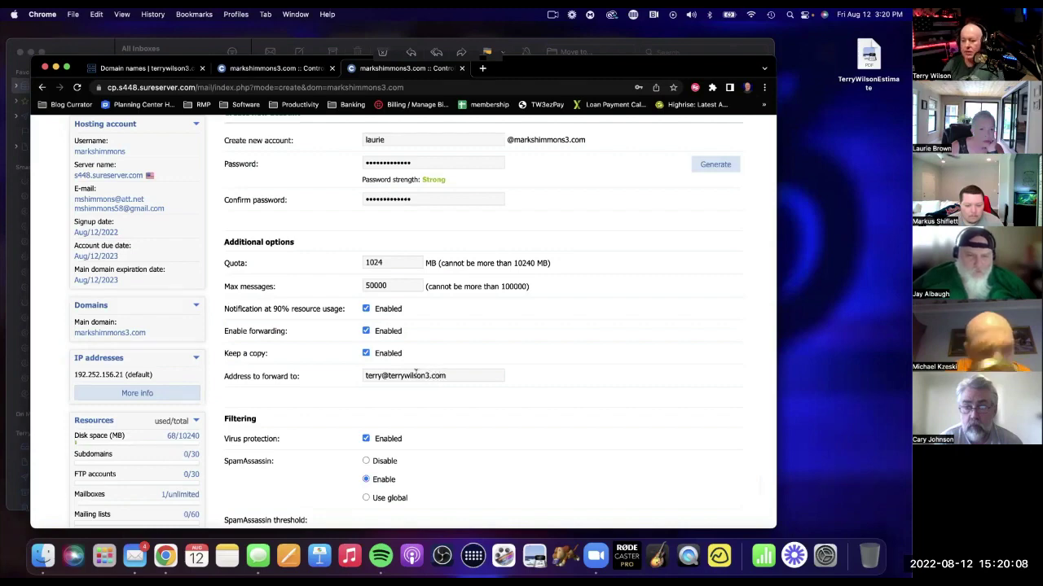
{"action": "scroll", "coordinate": [500, 451], "scroll_direction": "down", "scroll_amount": 3}
{"action": "scroll", "coordinate": [501, 451], "scroll_direction": "up", "scroll_amount": 6}
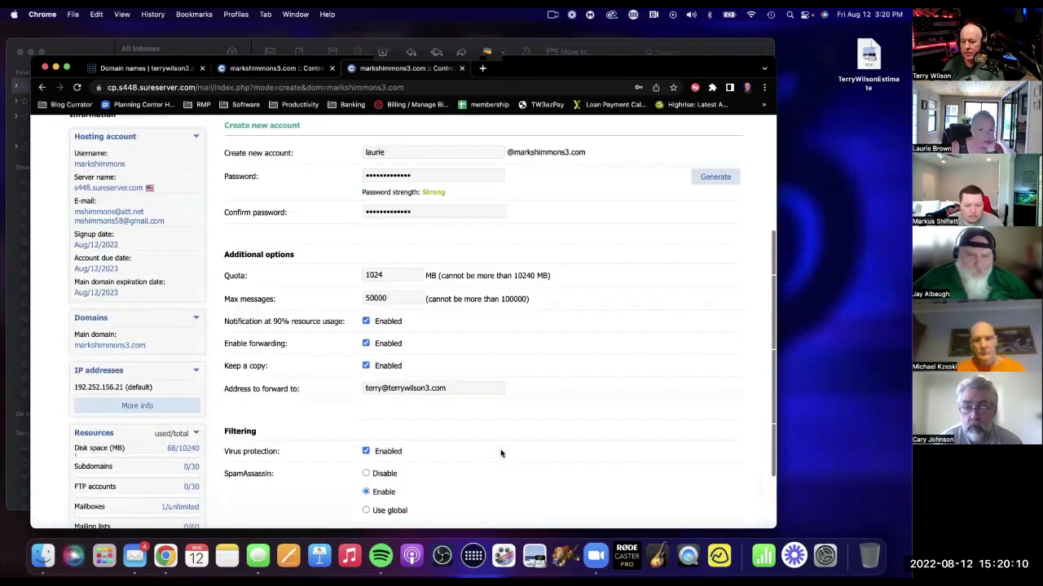
{"action": "scroll", "coordinate": [533, 339], "scroll_direction": "down", "scroll_amount": 5}
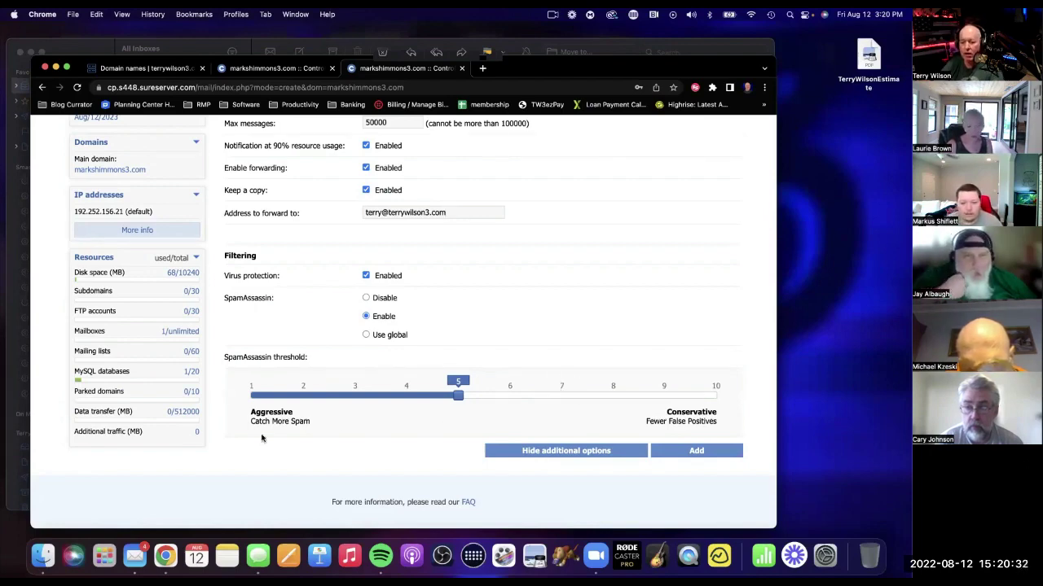
Drag the SpamAssassin threshold toward Conservative, add the mailbox, then bring up Apple Mail.
{"action": "left_click_drag", "start_coordinate": [458, 396], "coordinate": [643, 395]}
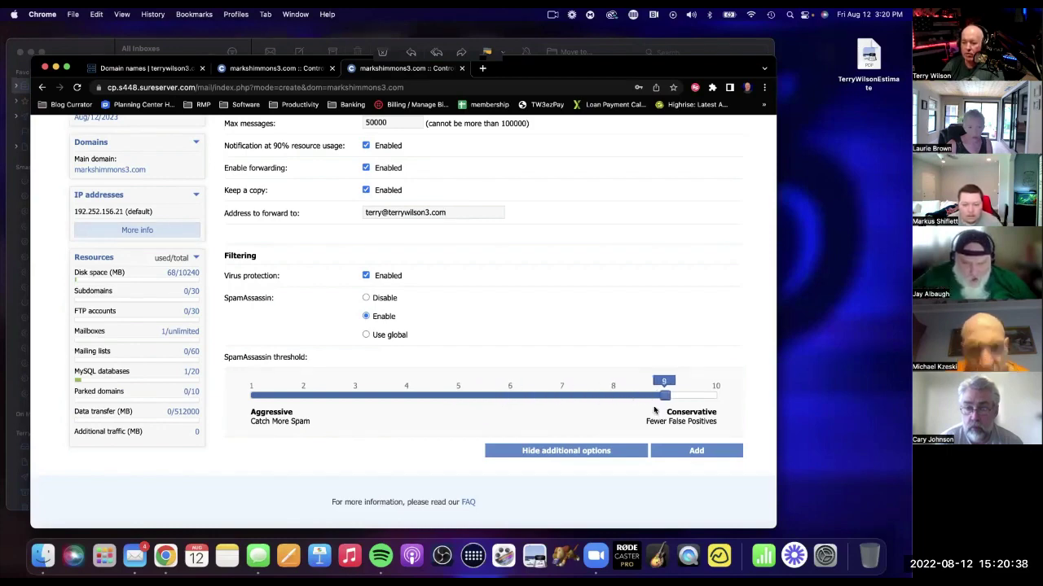
{"action": "left_click", "coordinate": [695, 451]}
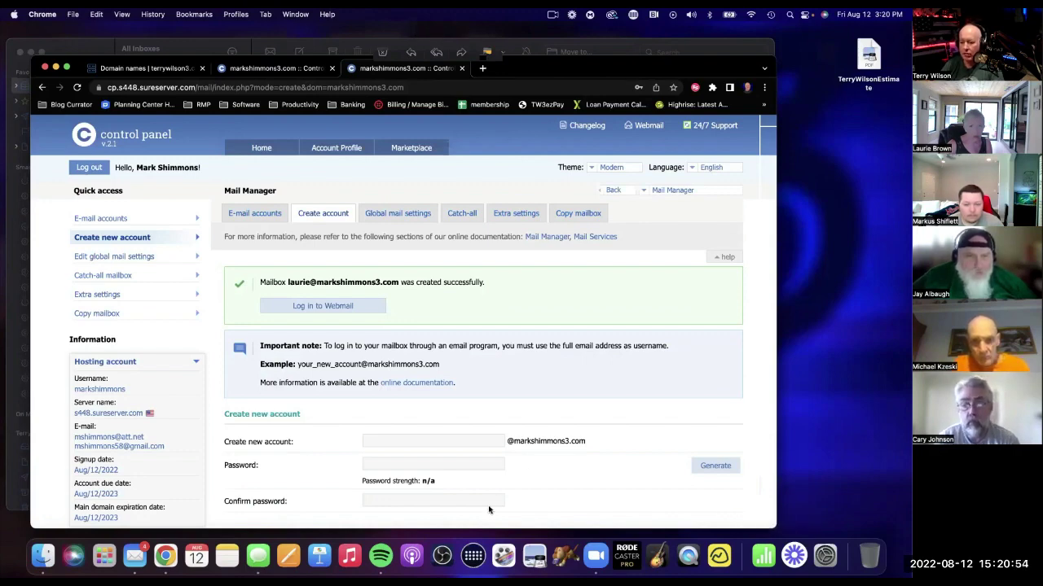
{"action": "left_click", "coordinate": [135, 556]}
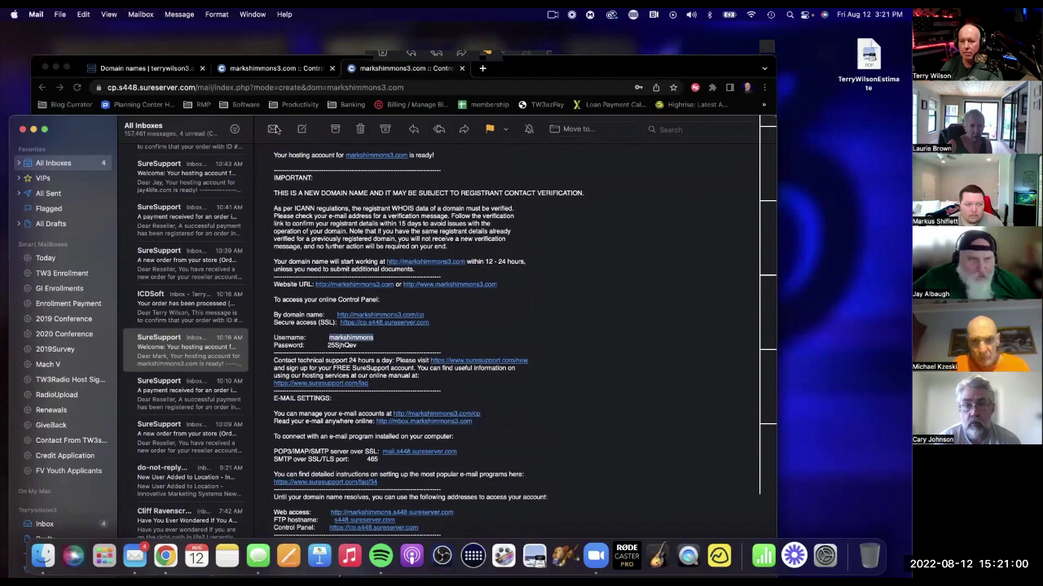
Send a test e-mail titled 'Hey good looking' to the new mailbox's address.
{"action": "left_click", "coordinate": [302, 129]}
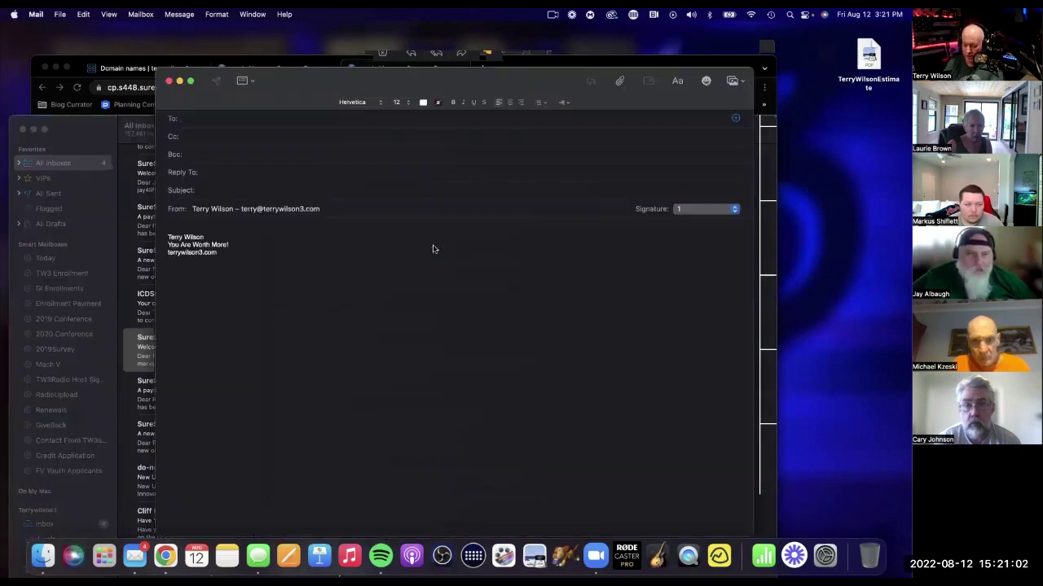
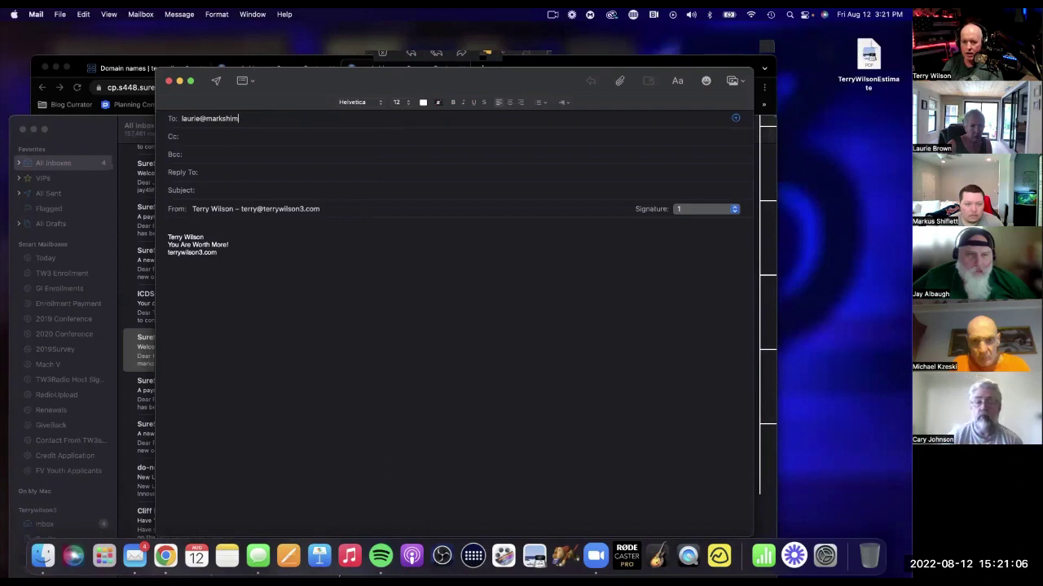
{"action": "key", "text": "Tab"}
{"action": "key", "text": "Tab"}
{"action": "key", "text": "Tab"}
{"action": "key", "text": "Tab"}
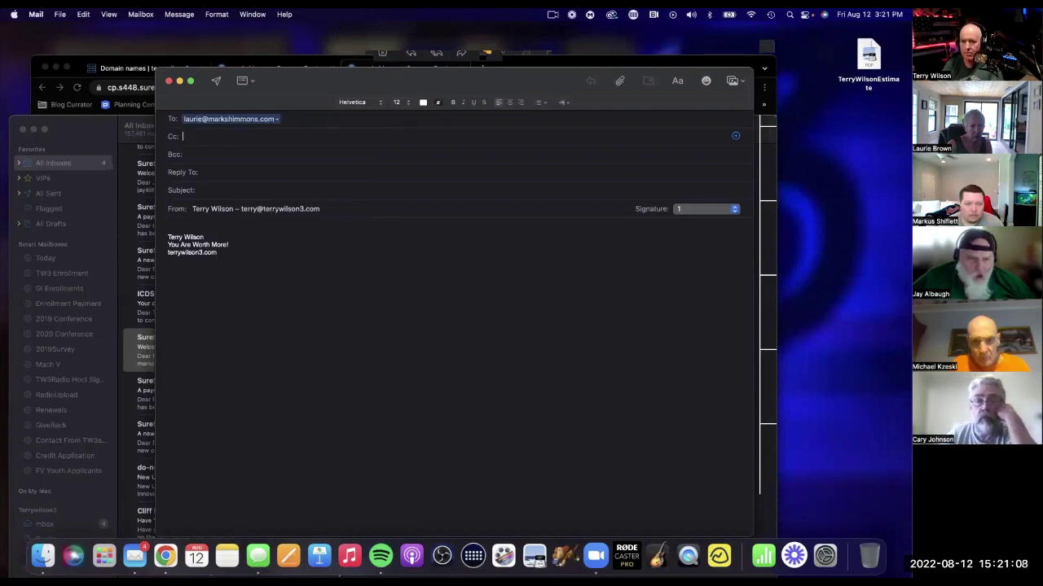
{"action": "type", "text": "H"}
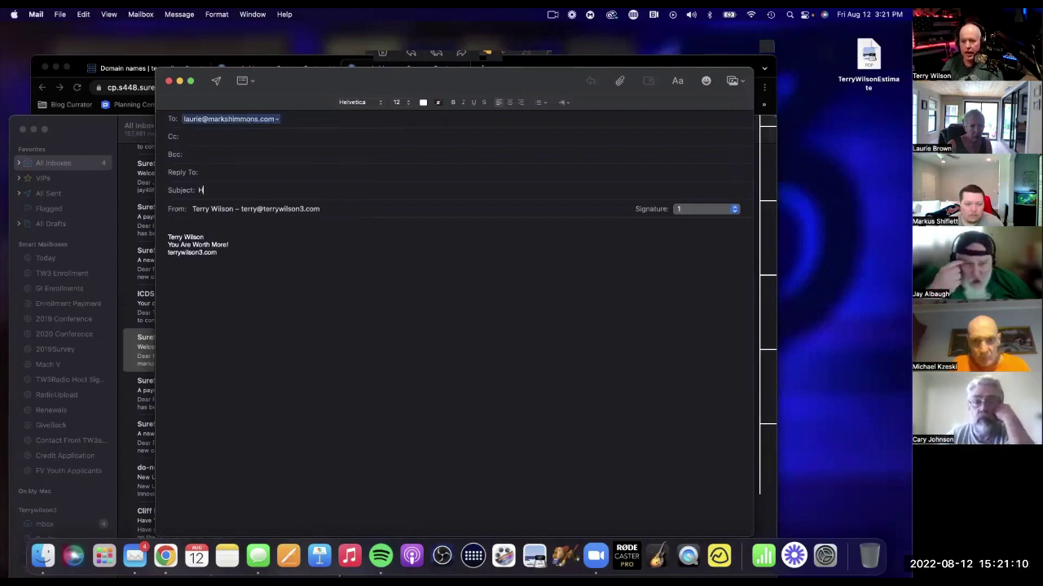
{"action": "type", "text": "ey good looking"}
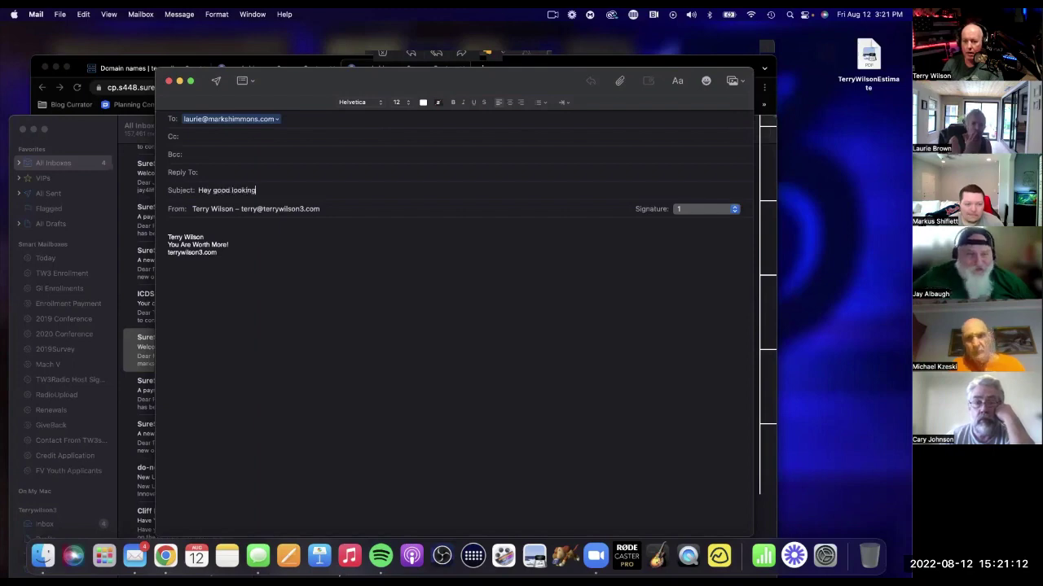
{"action": "left_click", "coordinate": [213, 82]}
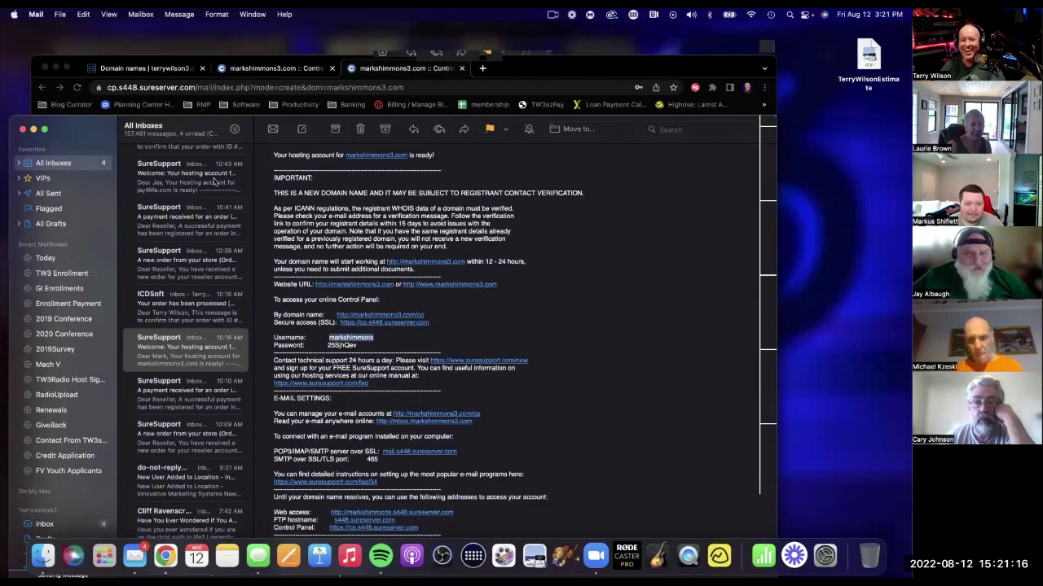
Open the MAILER-DAEMON failure notice at the top of the inbox.
{"action": "scroll", "coordinate": [228, 211], "scroll_direction": "up", "scroll_amount": 5}
{"action": "scroll", "coordinate": [232, 203], "scroll_direction": "up", "scroll_amount": 5}
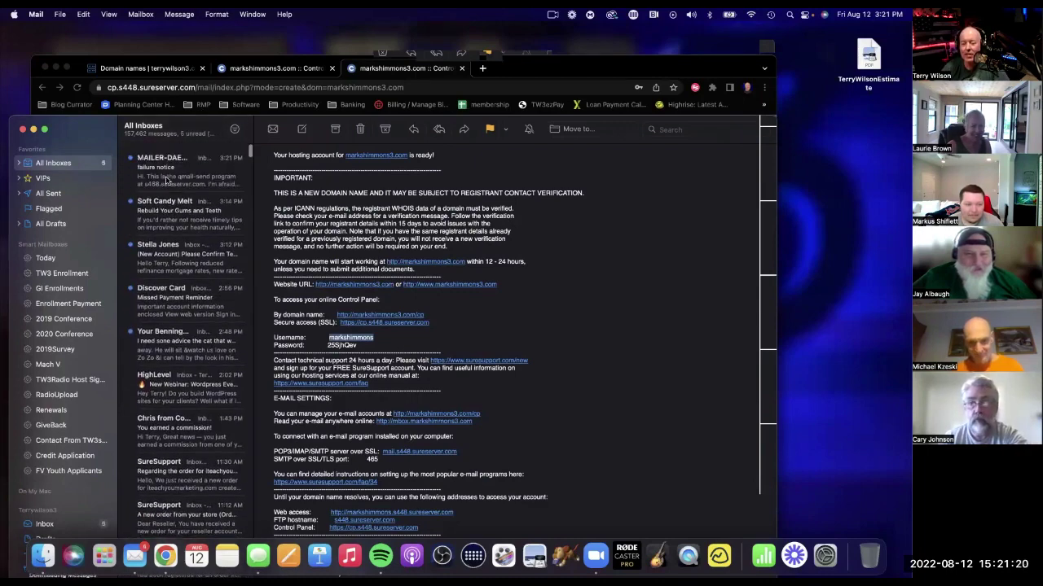
{"action": "left_click", "coordinate": [166, 181]}
Close the Mail window and return to the control panel in the browser.
{"action": "left_click", "coordinate": [23, 130]}
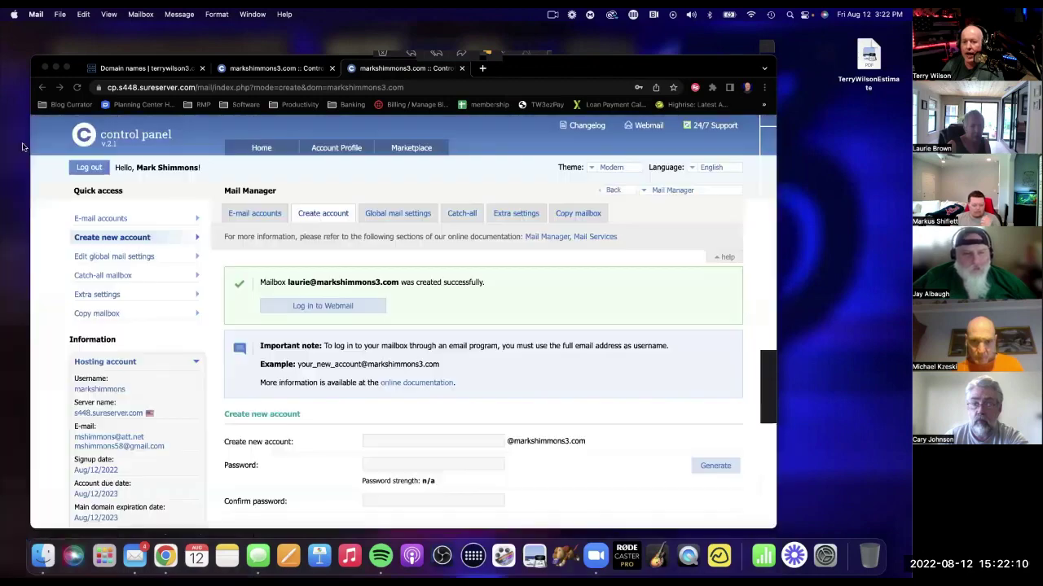
{"action": "scroll", "coordinate": [581, 368], "scroll_direction": "down", "scroll_amount": 3}
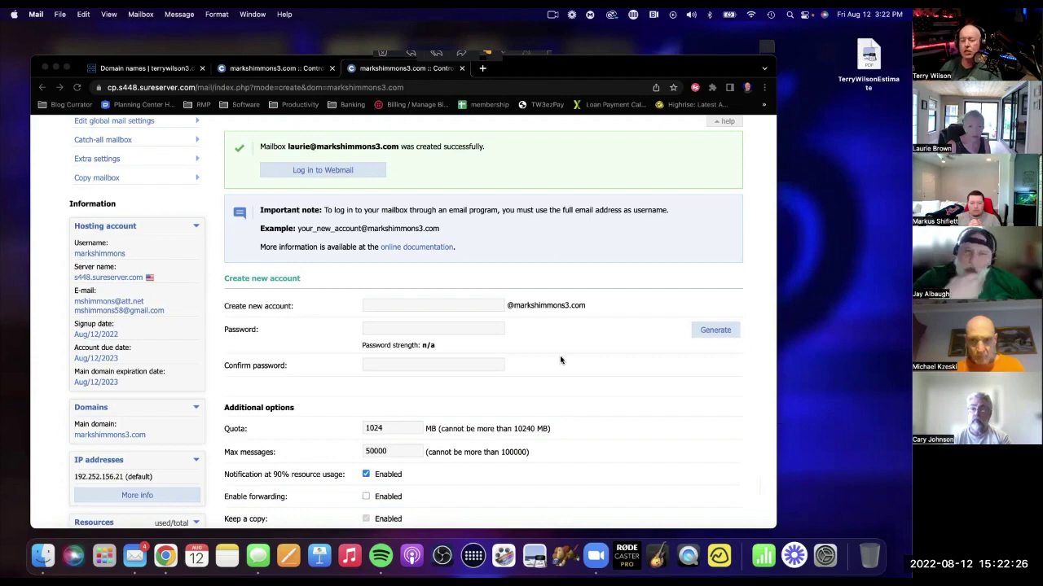
{"action": "scroll", "coordinate": [544, 375], "scroll_direction": "up", "scroll_amount": 4}
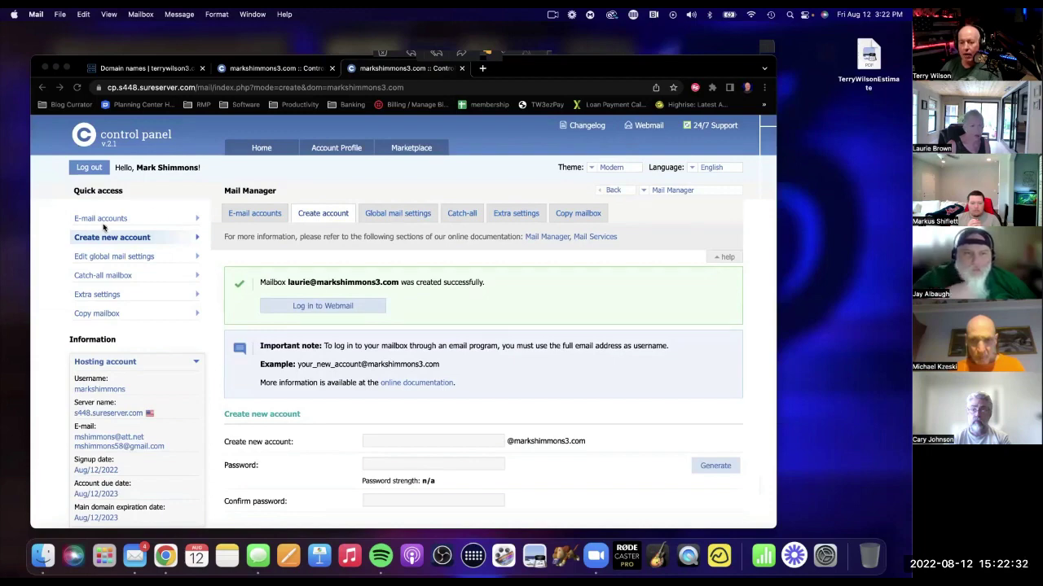
{"action": "left_click", "coordinate": [251, 153]}
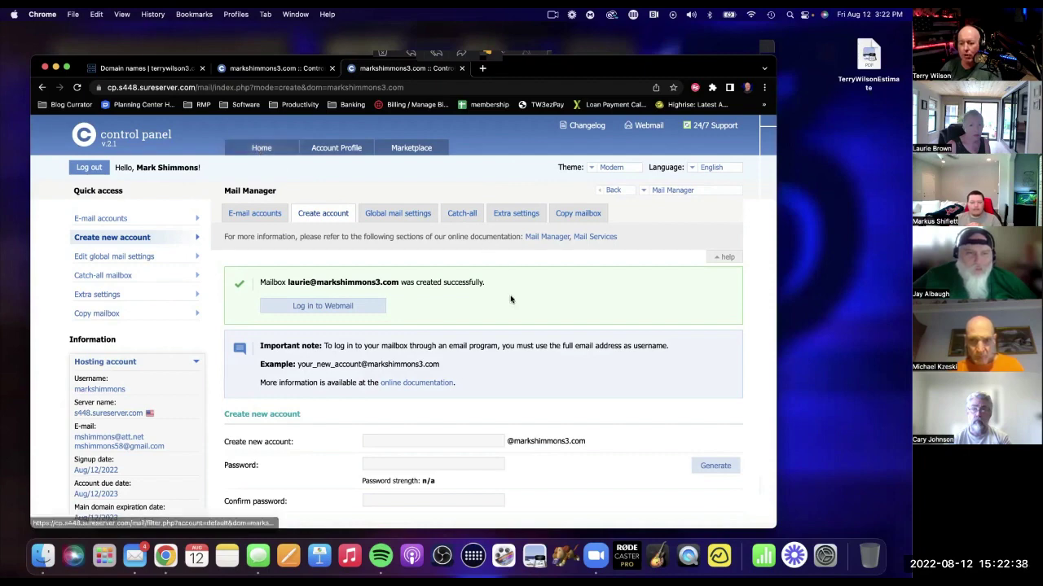
{"action": "scroll", "coordinate": [511, 300], "scroll_direction": "down", "scroll_amount": 3}
{"action": "scroll", "coordinate": [511, 300], "scroll_direction": "up", "scroll_amount": 3}
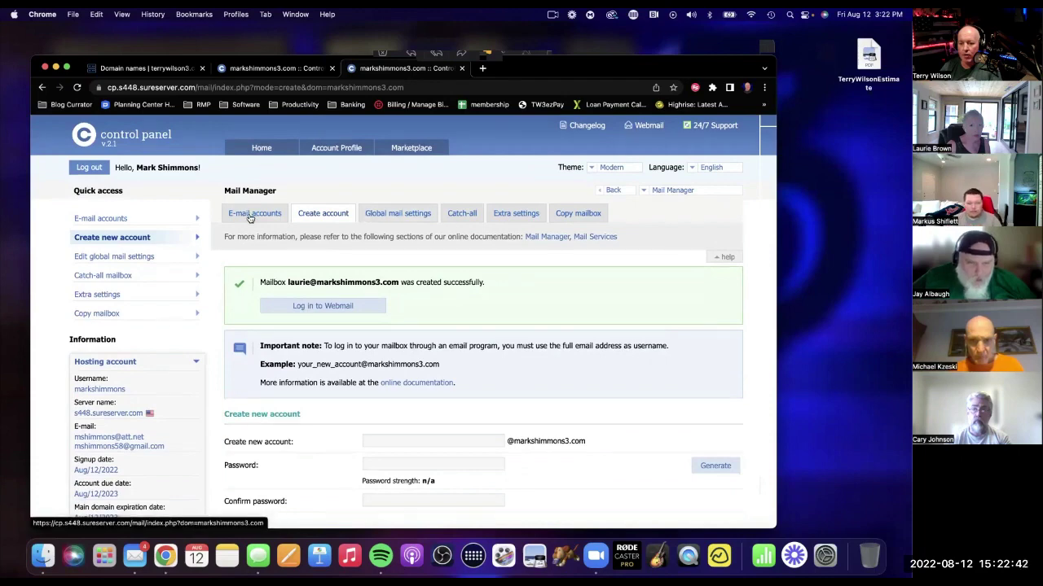
From control panel Home, view the WordPress installations list, then open a new tab.
{"action": "left_click", "coordinate": [262, 150]}
{"action": "scroll", "coordinate": [421, 347], "scroll_direction": "down", "scroll_amount": 5}
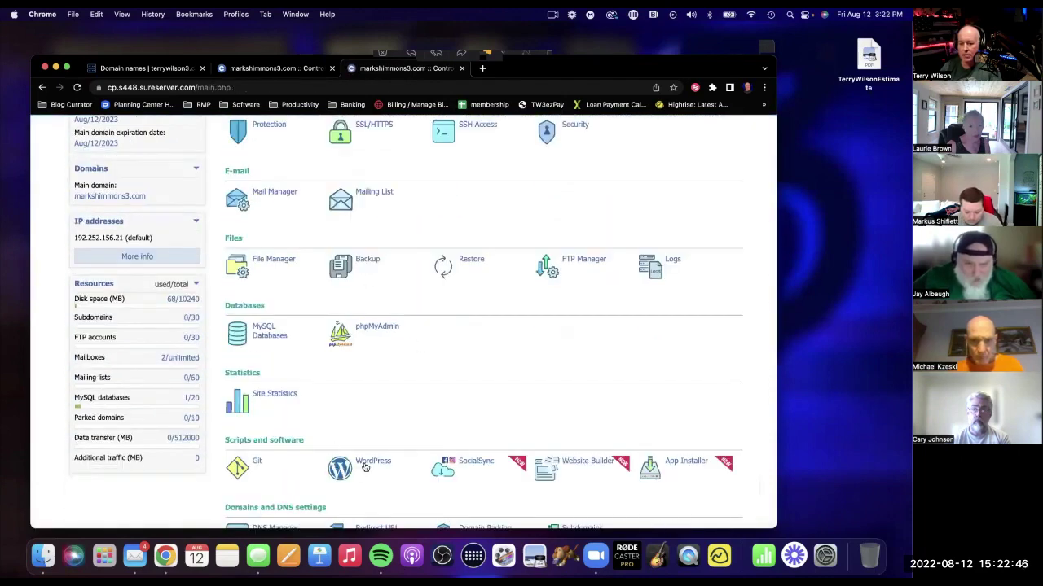
{"action": "left_click", "coordinate": [365, 467]}
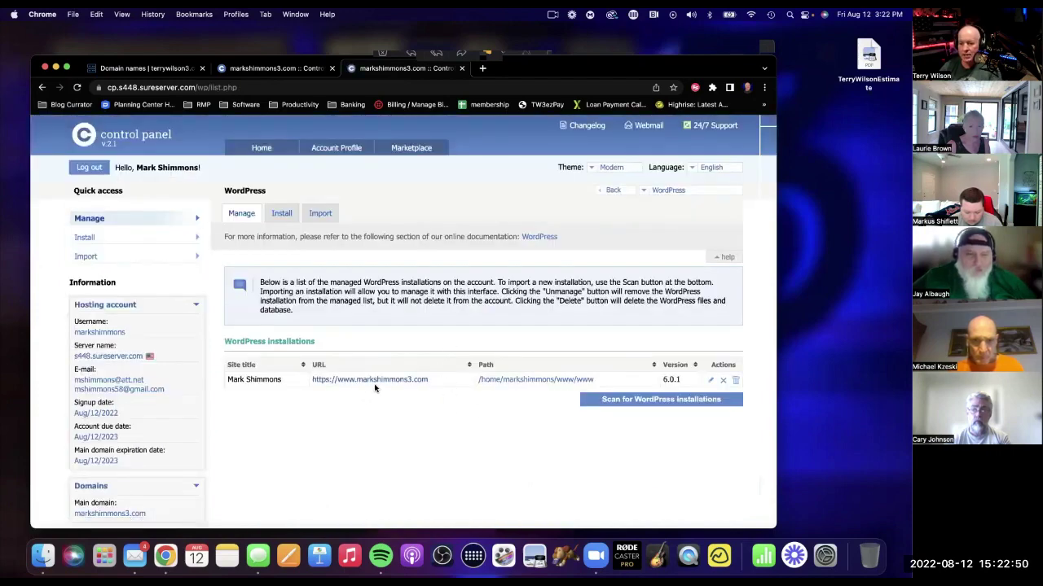
{"action": "left_click", "coordinate": [482, 69]}
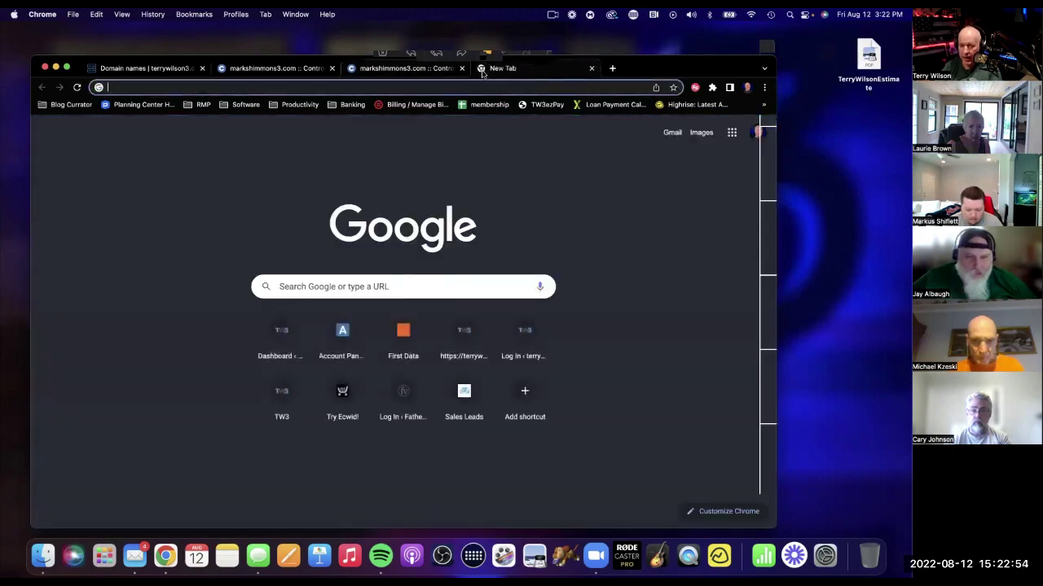
Load the markshimmons3.com site in the new tab.
{"action": "type", "text": "ma"}
{"action": "key", "text": "Return"}
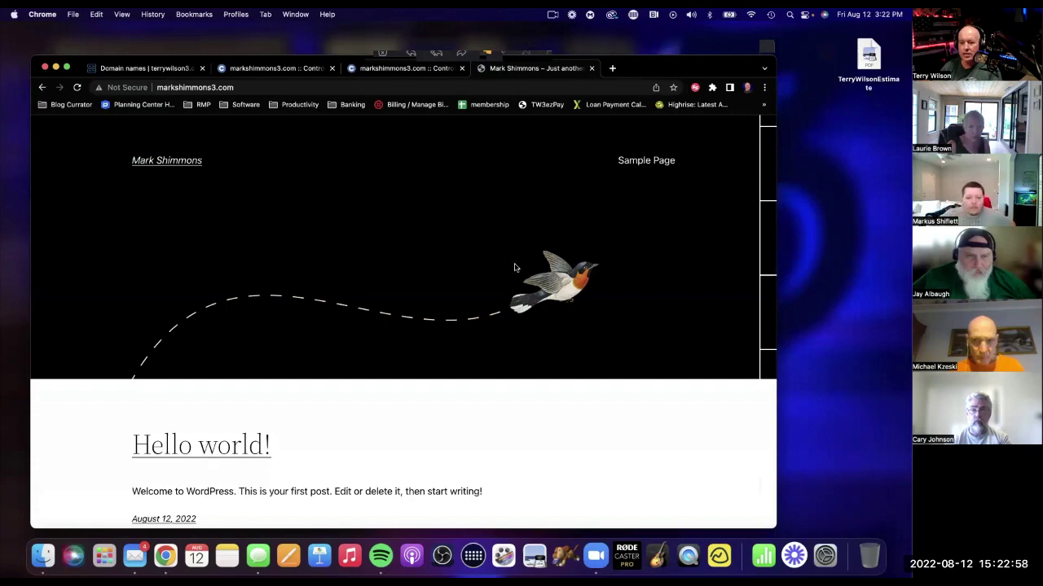
{"action": "scroll", "coordinate": [409, 335], "scroll_direction": "down", "scroll_amount": 5}
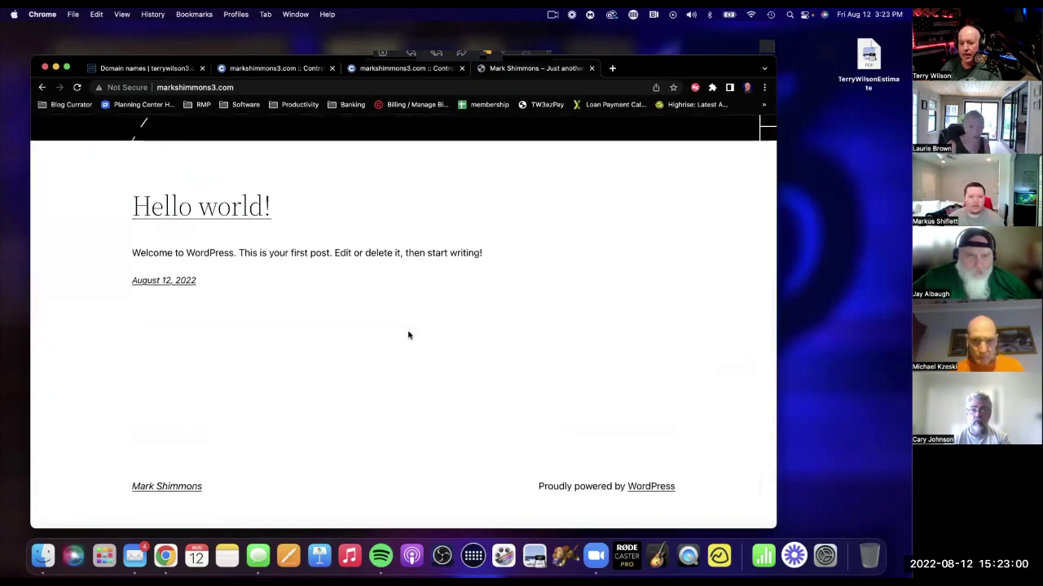
{"action": "scroll", "coordinate": [264, 246], "scroll_direction": "up", "scroll_amount": 5}
Go to the site's /wp-admin login and enter the administrator username and password.
{"action": "left_click", "coordinate": [243, 83]}
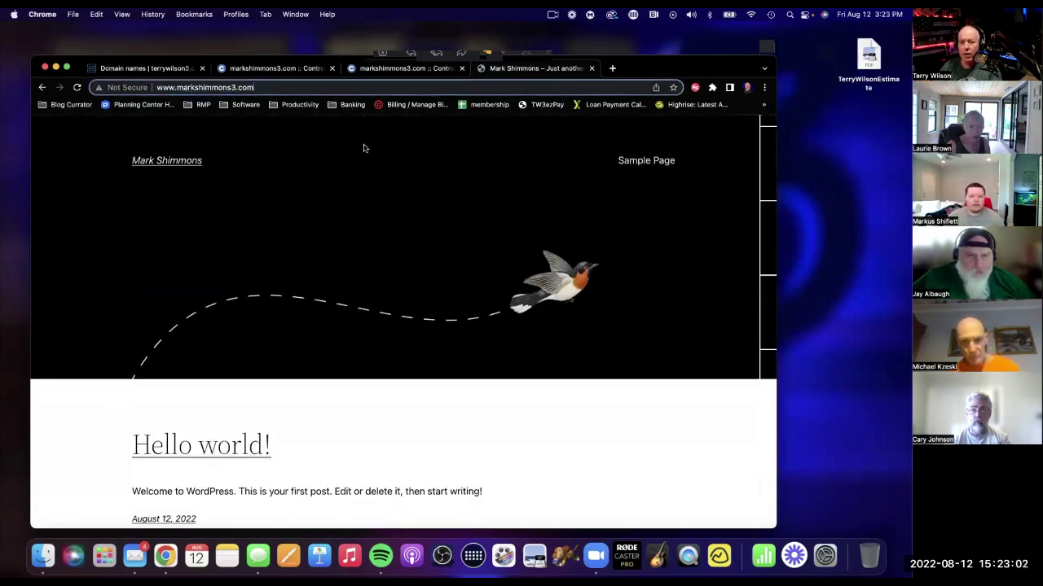
{"action": "type", "text": "wp"}
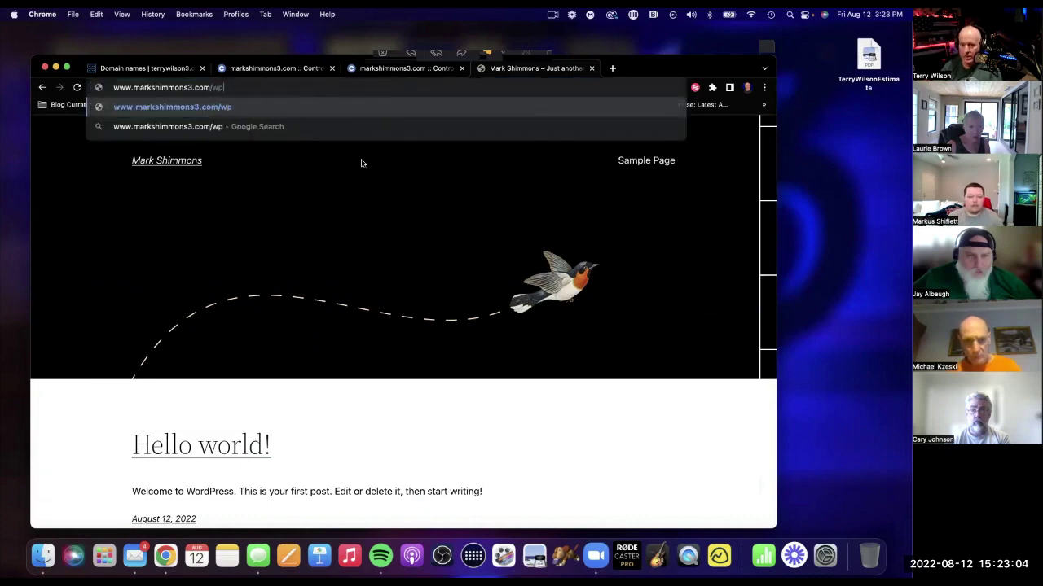
{"action": "type", "text": "-admin"}
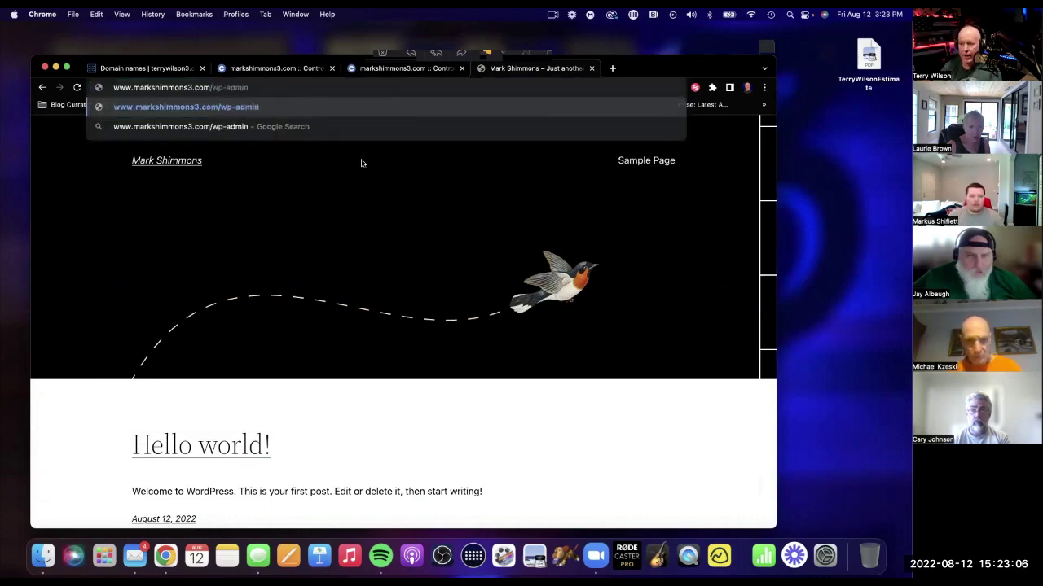
{"action": "key", "text": "Return"}
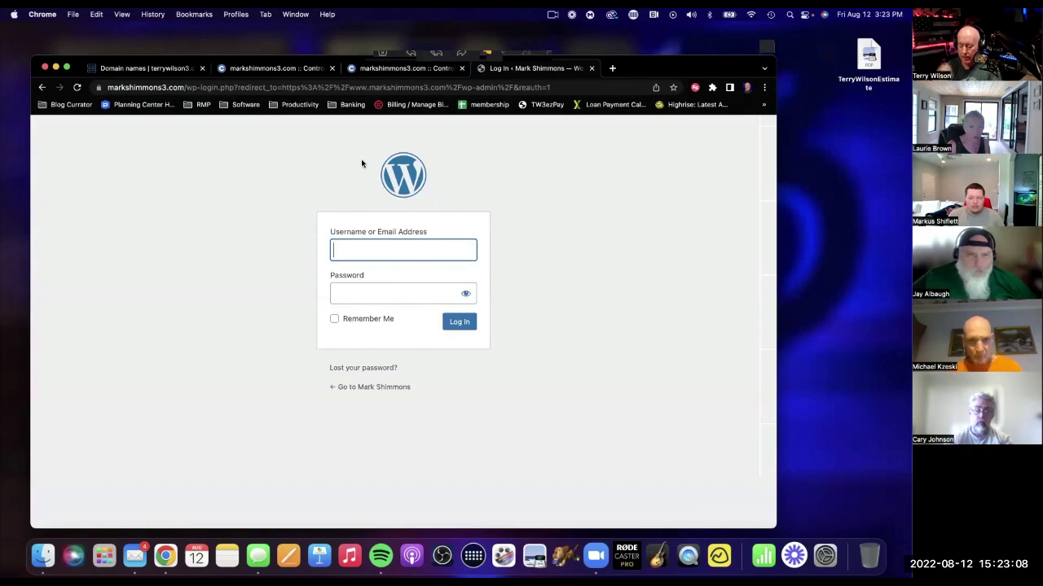
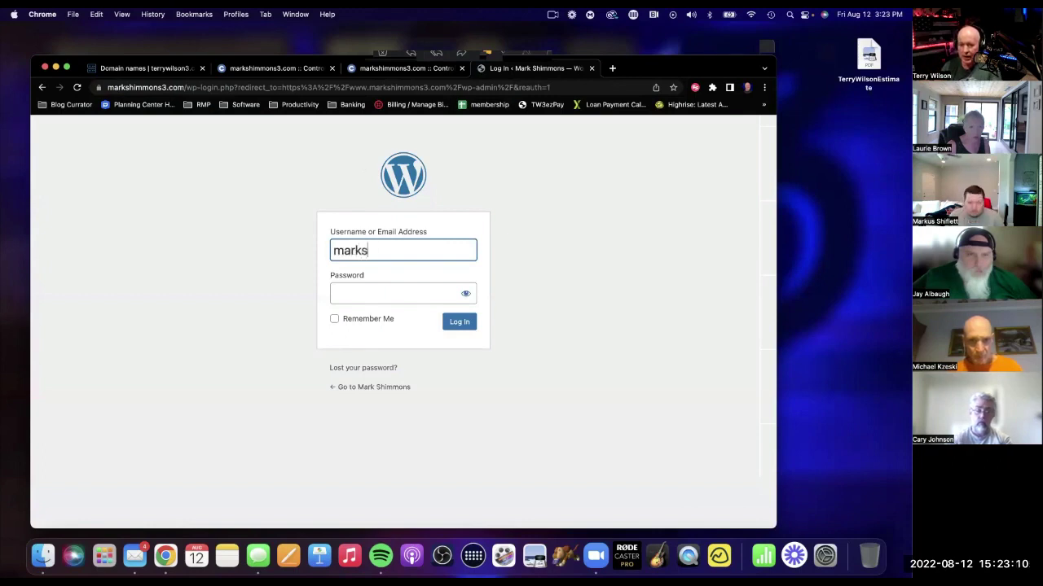
{"action": "key", "text": "Tab"}
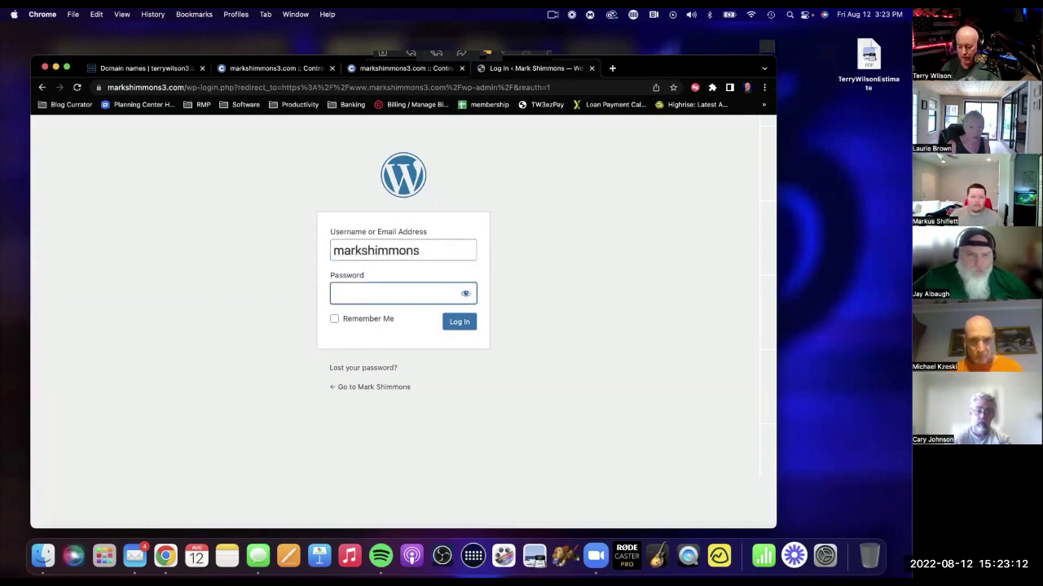
{"action": "type", "text": "●●●●●●"}
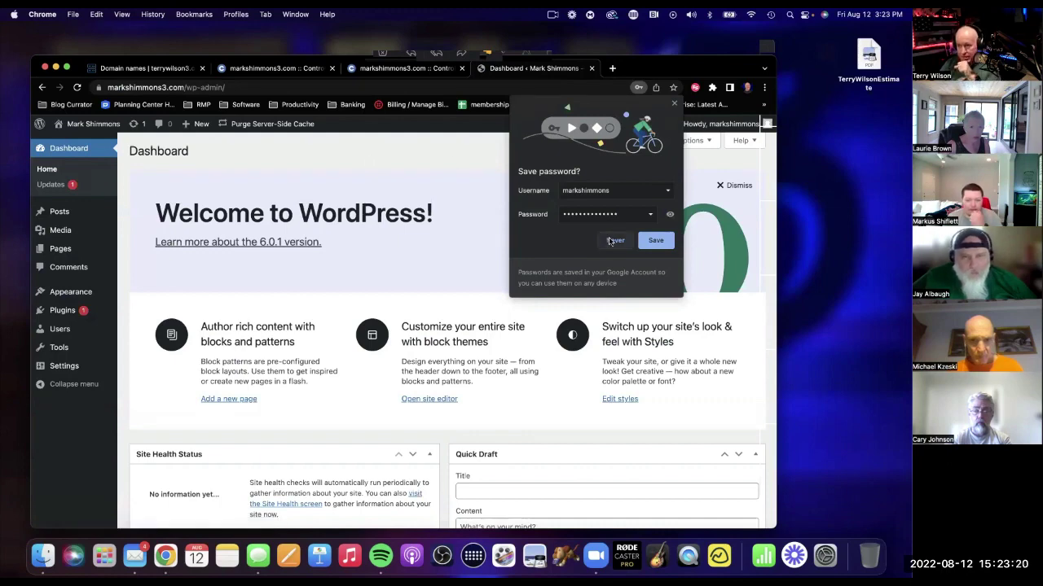
Decline saving the password, dismiss the control panel's missing certificate notice, and return Home.
{"action": "left_click", "coordinate": [610, 241]}
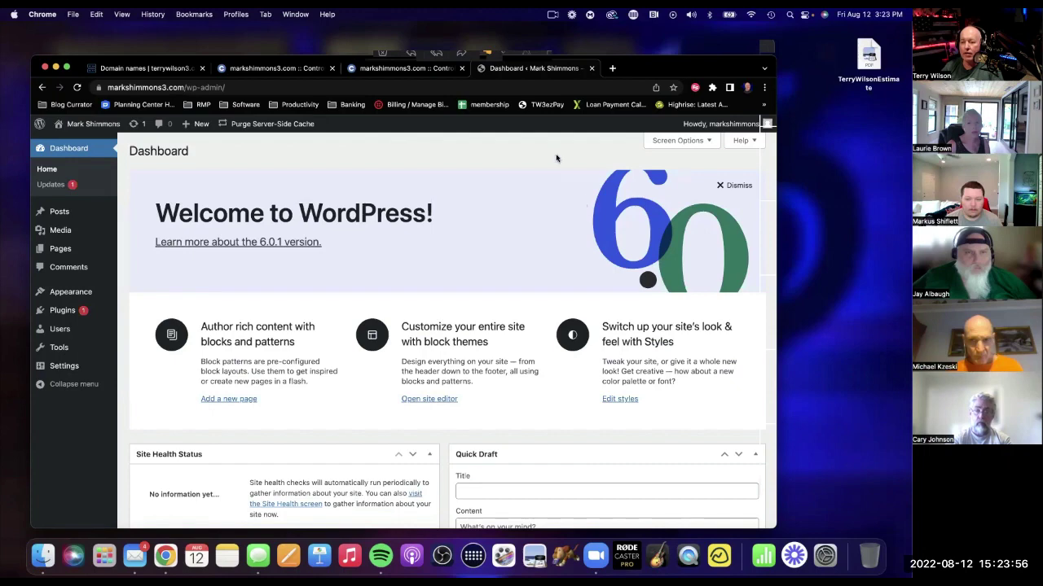
{"action": "left_click", "coordinate": [277, 69]}
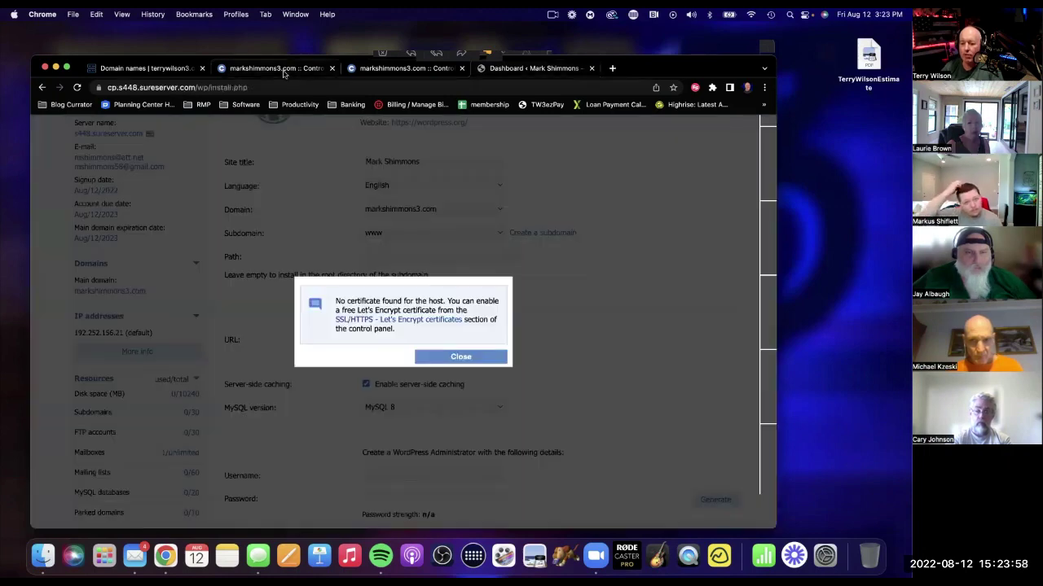
{"action": "left_click", "coordinate": [460, 357]}
{"action": "scroll", "coordinate": [350, 220], "scroll_direction": "up", "scroll_amount": 5}
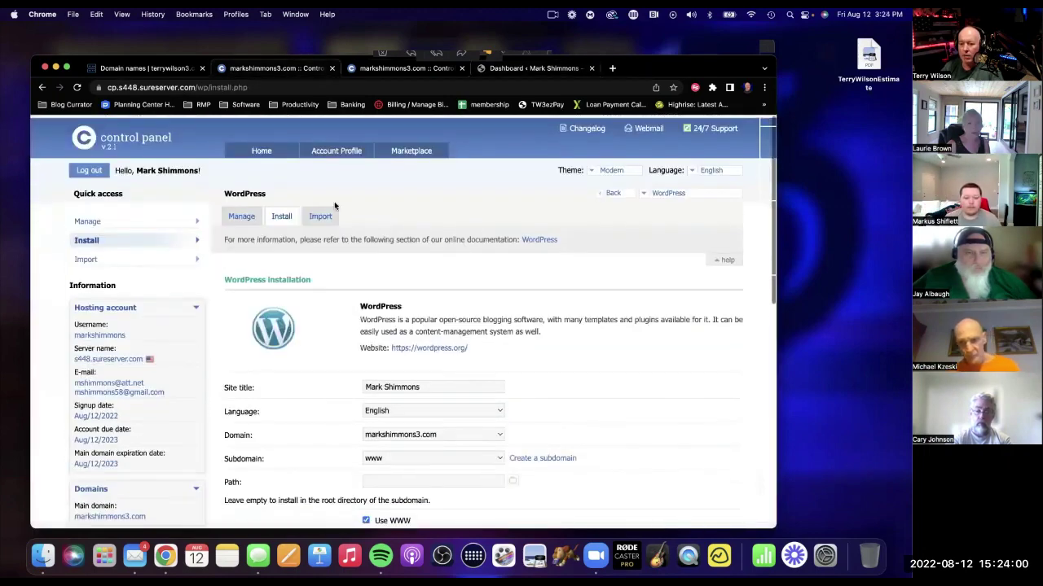
{"action": "left_click", "coordinate": [248, 152]}
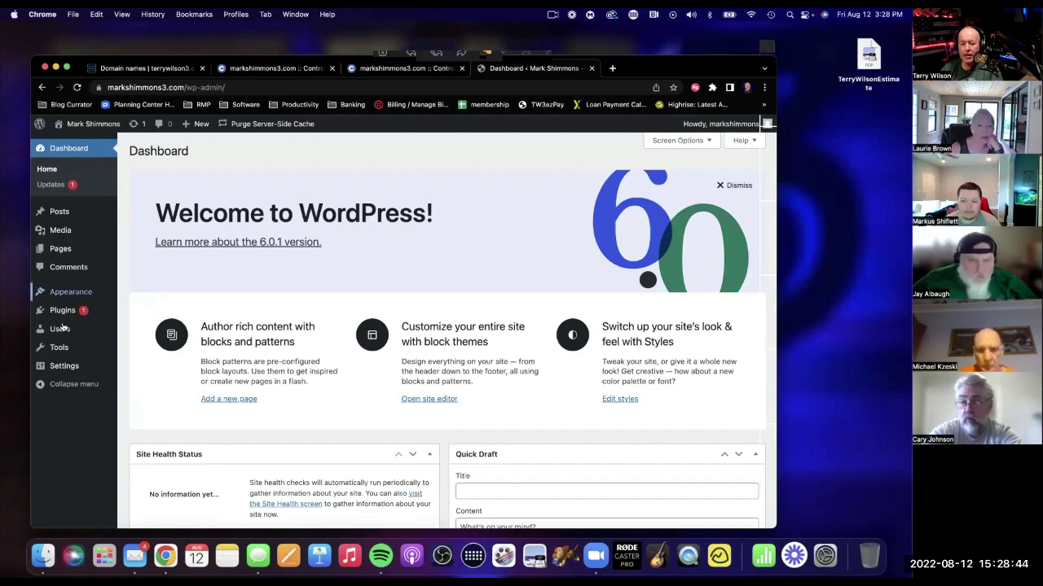
Open Appearance > Themes and search the installed themes.
{"action": "mouse_move", "coordinate": [72, 367]}
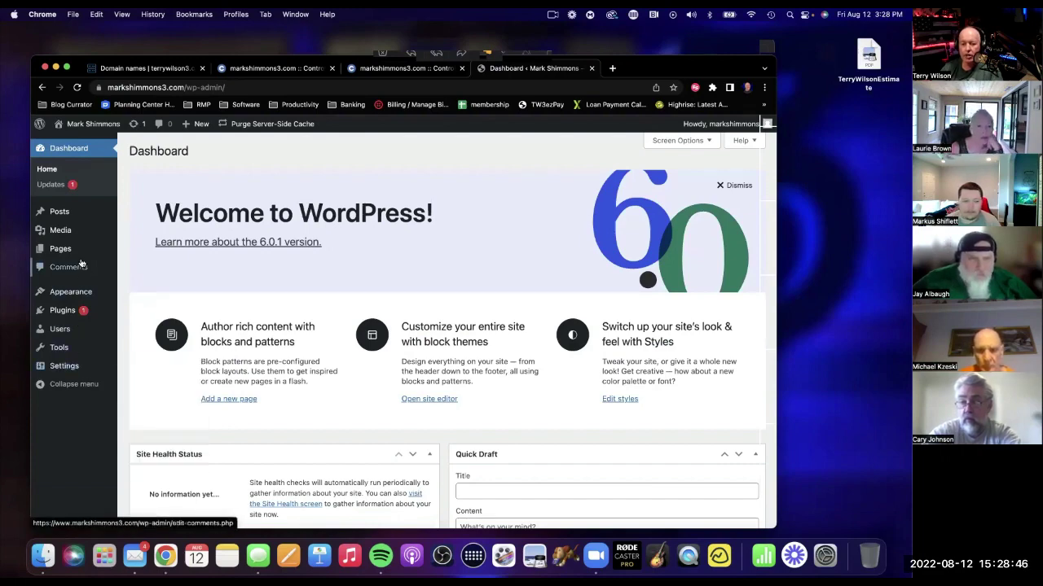
{"action": "mouse_move", "coordinate": [75, 295]}
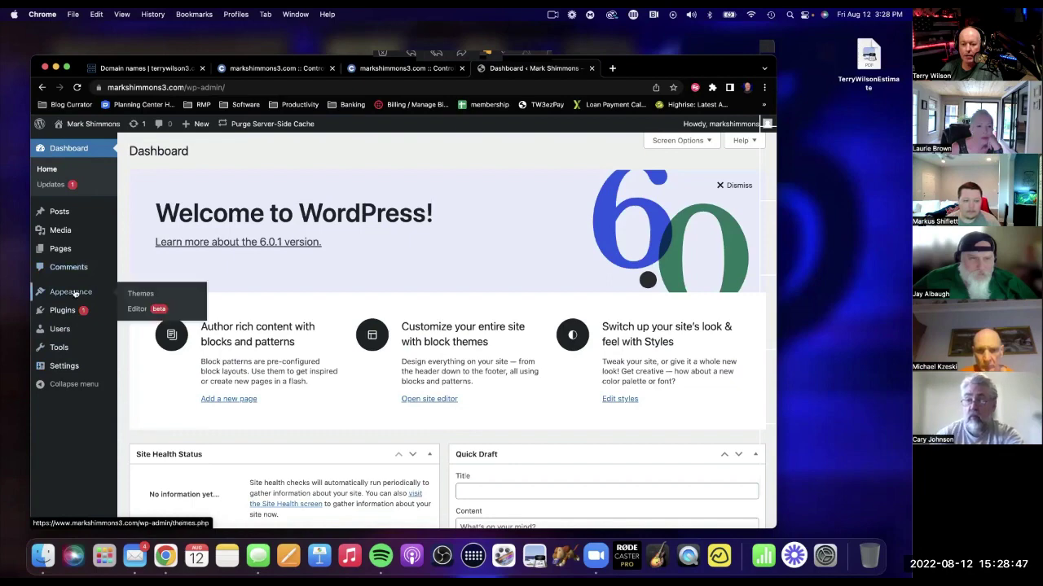
{"action": "left_click", "coordinate": [139, 293]}
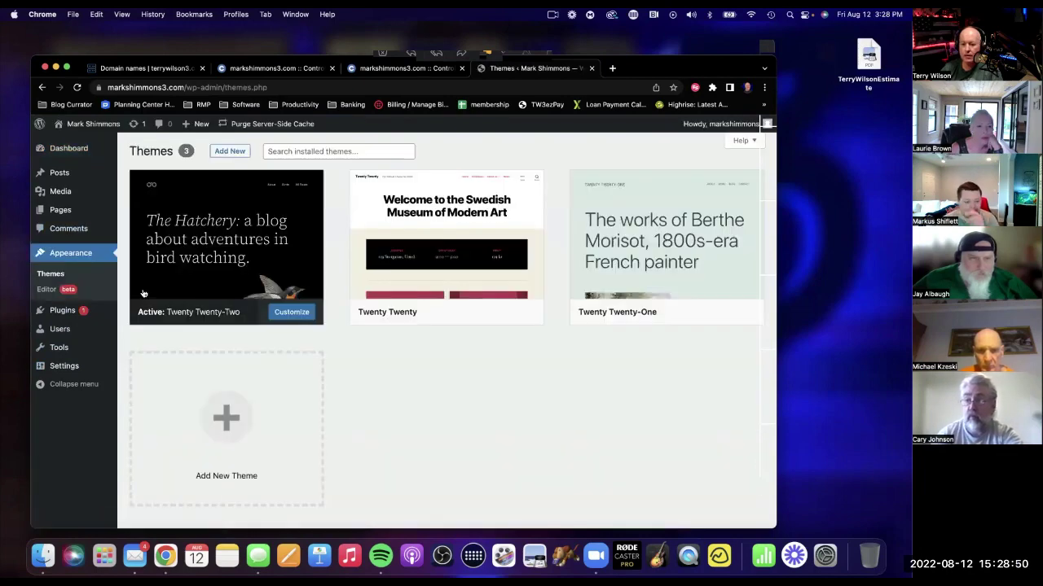
{"action": "left_click", "coordinate": [277, 152]}
{"action": "type", "text": "attitude"}
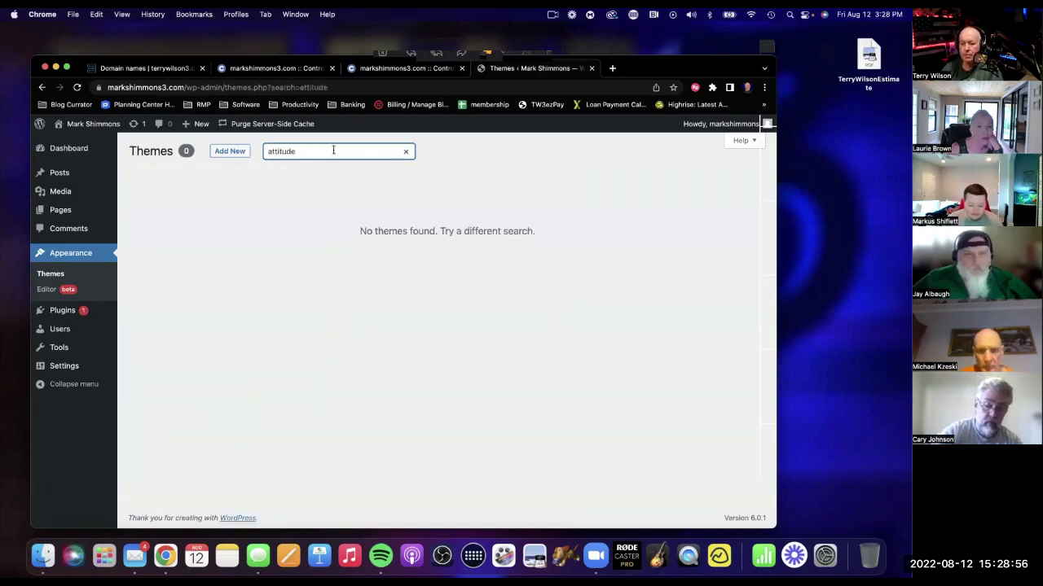
{"action": "double_click", "coordinate": [273, 151]}
{"action": "type", "text": "a"}
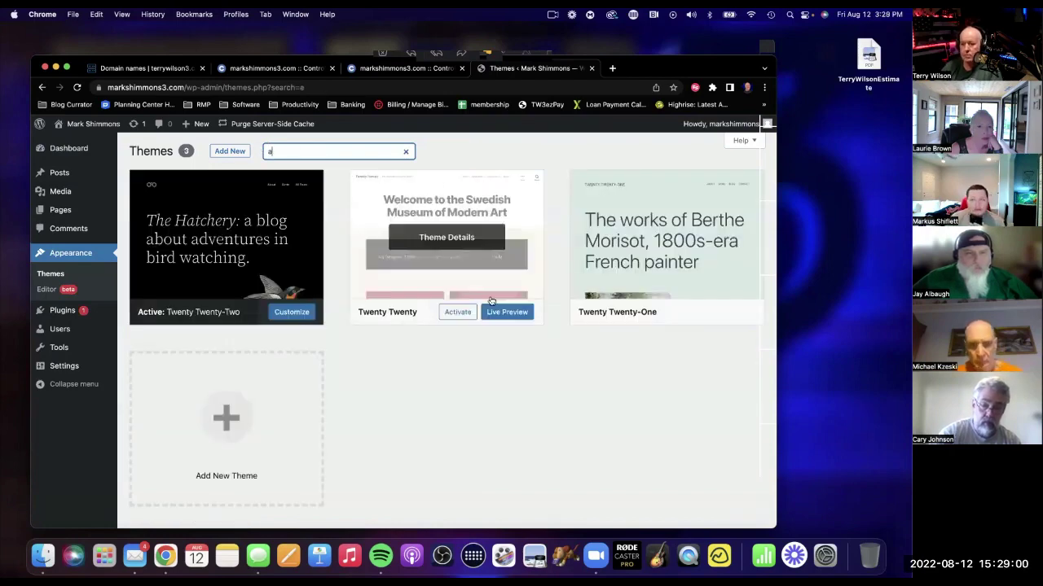
Search Add New themes for 'attitude', then install and activate the Attitude theme.
{"action": "left_click", "coordinate": [230, 152]}
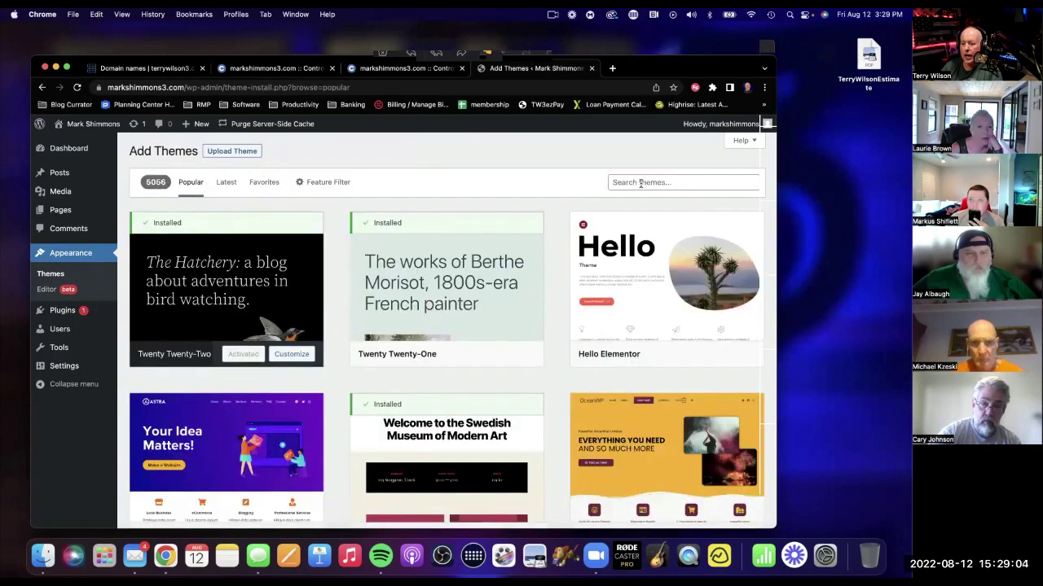
{"action": "left_click", "coordinate": [640, 183]}
{"action": "type", "text": "atti"}
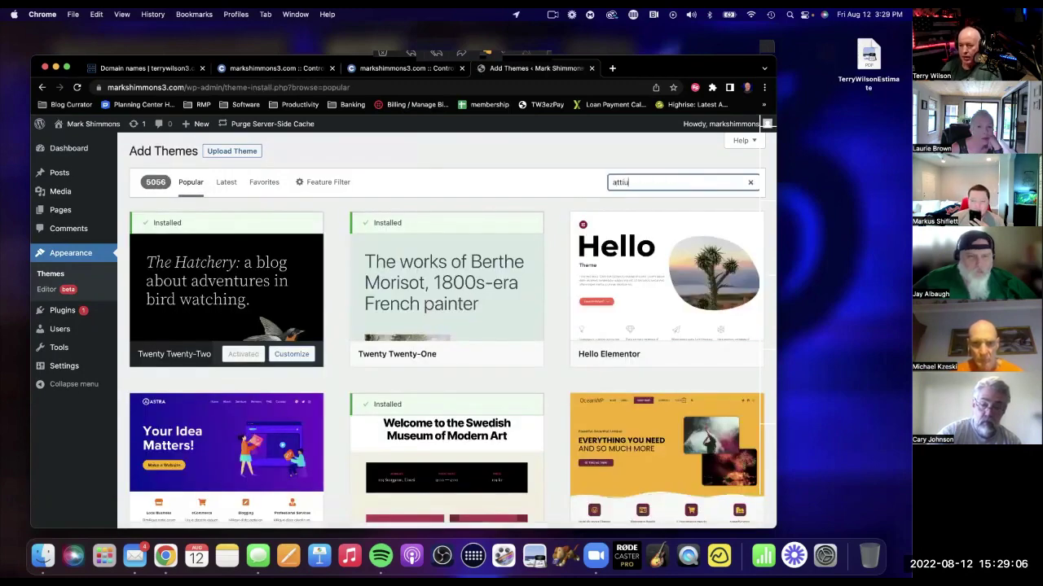
{"action": "type", "text": "tude"}
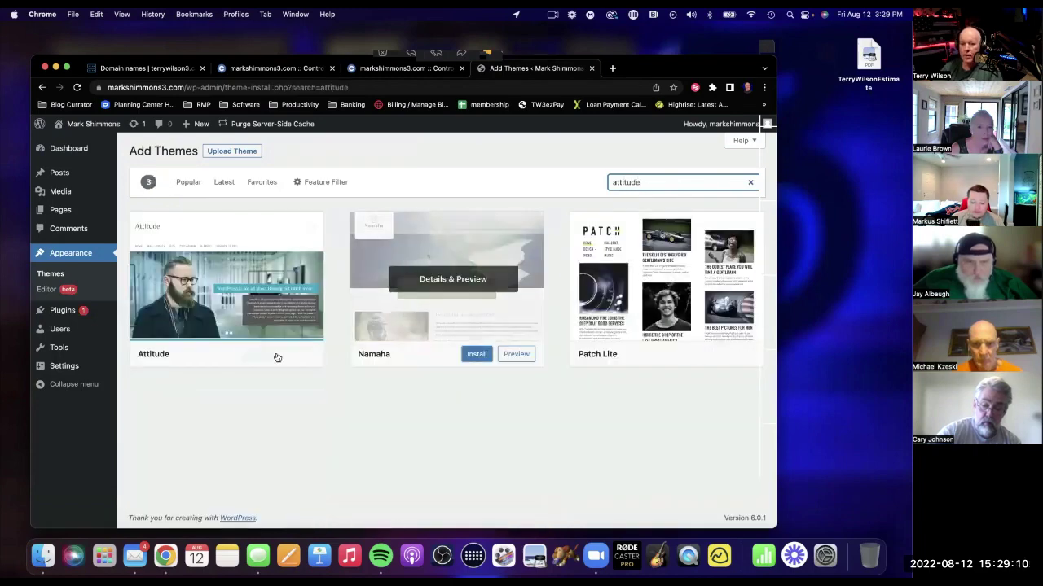
{"action": "mouse_move", "coordinate": [235, 332]}
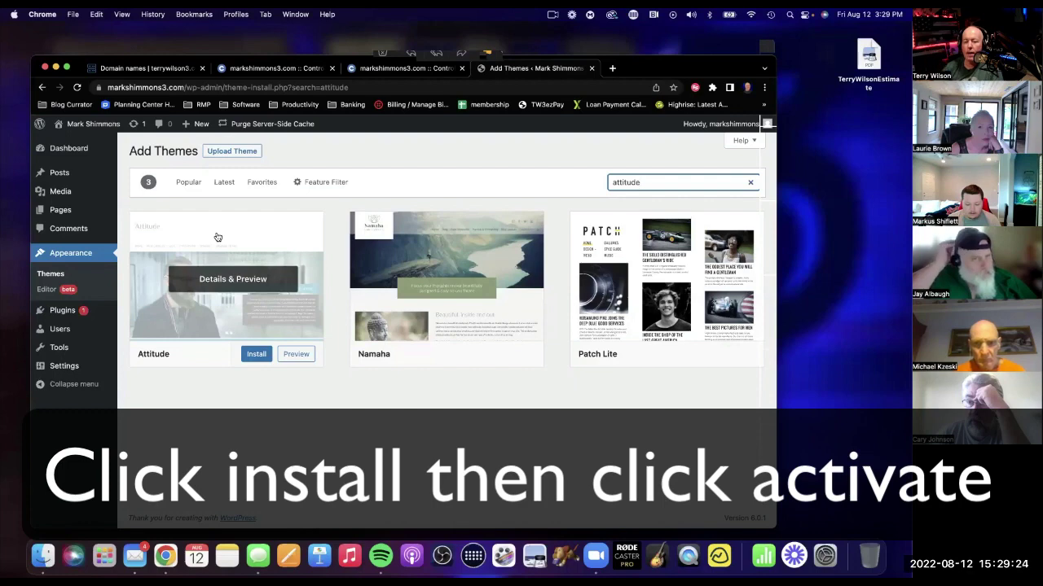
{"action": "left_click", "coordinate": [257, 353]}
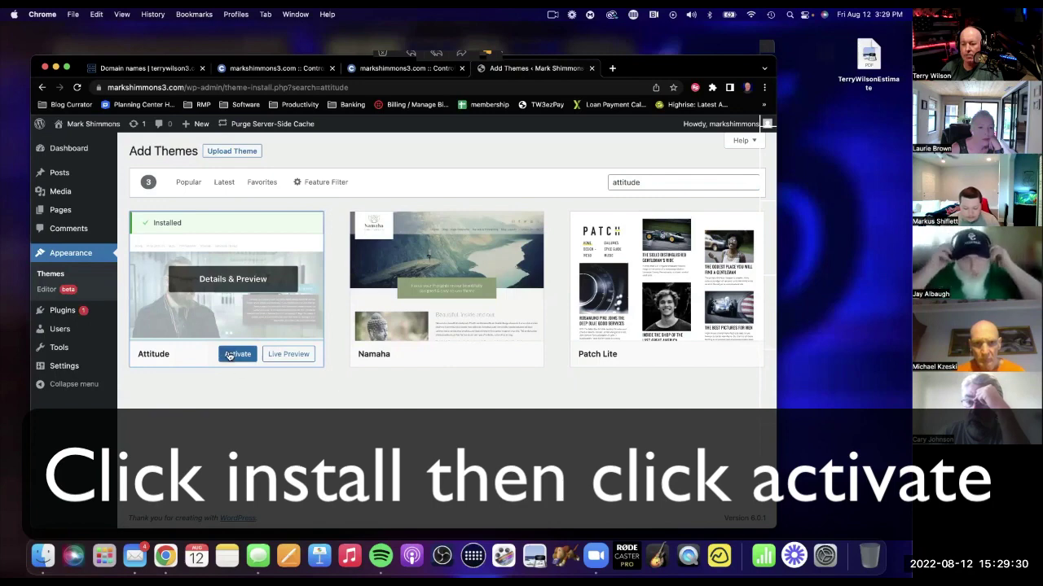
{"action": "left_click", "coordinate": [232, 354]}
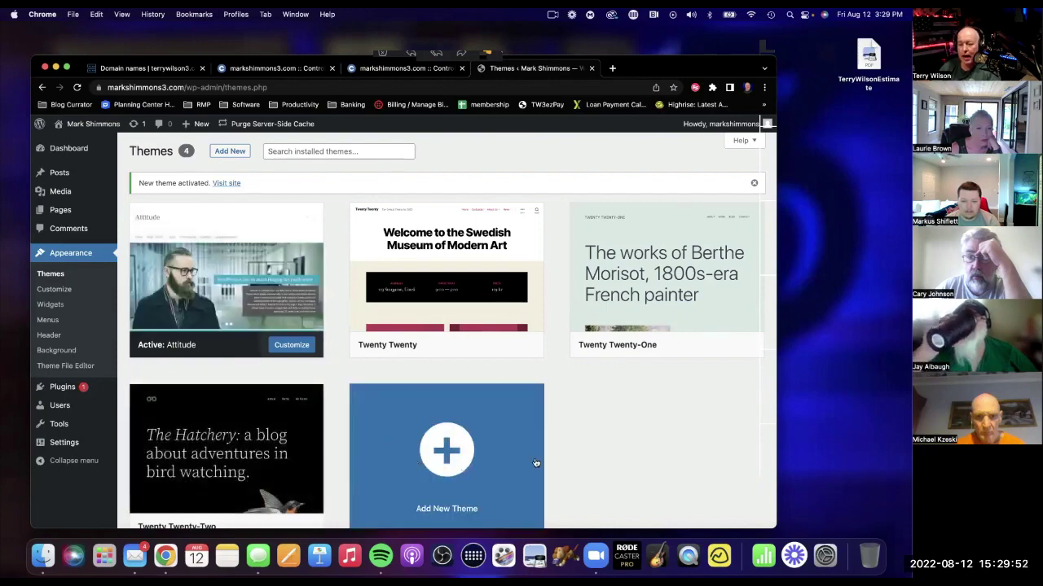
Open Plugins > Installed Plugins, then start a new browser tab.
{"action": "scroll", "coordinate": [583, 437], "scroll_direction": "down", "scroll_amount": 2}
{"action": "scroll", "coordinate": [583, 436], "scroll_direction": "up", "scroll_amount": 2}
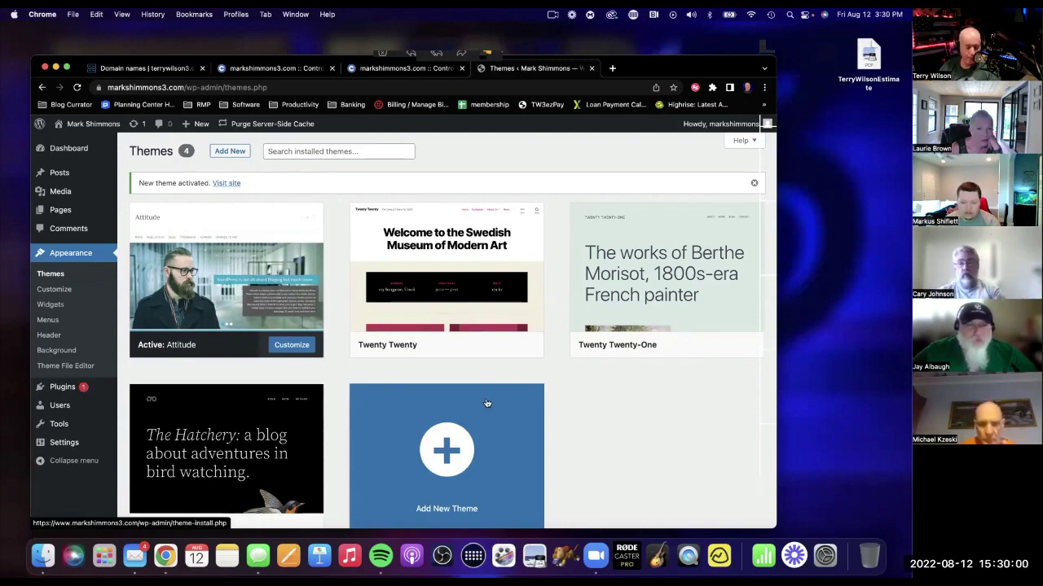
{"action": "left_click", "coordinate": [57, 391]}
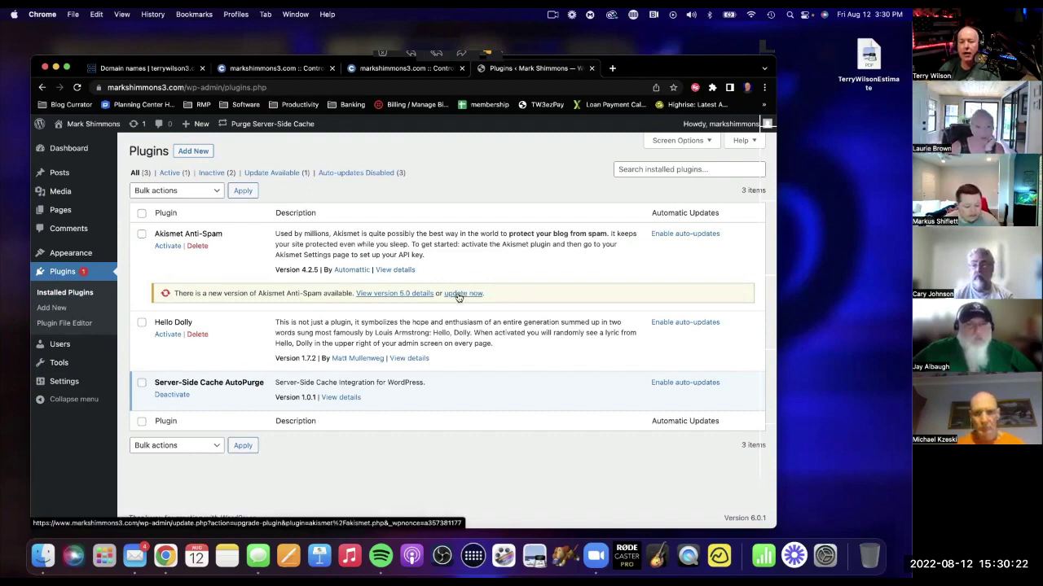
{"action": "left_click", "coordinate": [613, 71]}
Reach terrywilson3.com/blog after a mistaken terrywilson3.blog address.
{"action": "type", "text": "terrywilson3.net"}
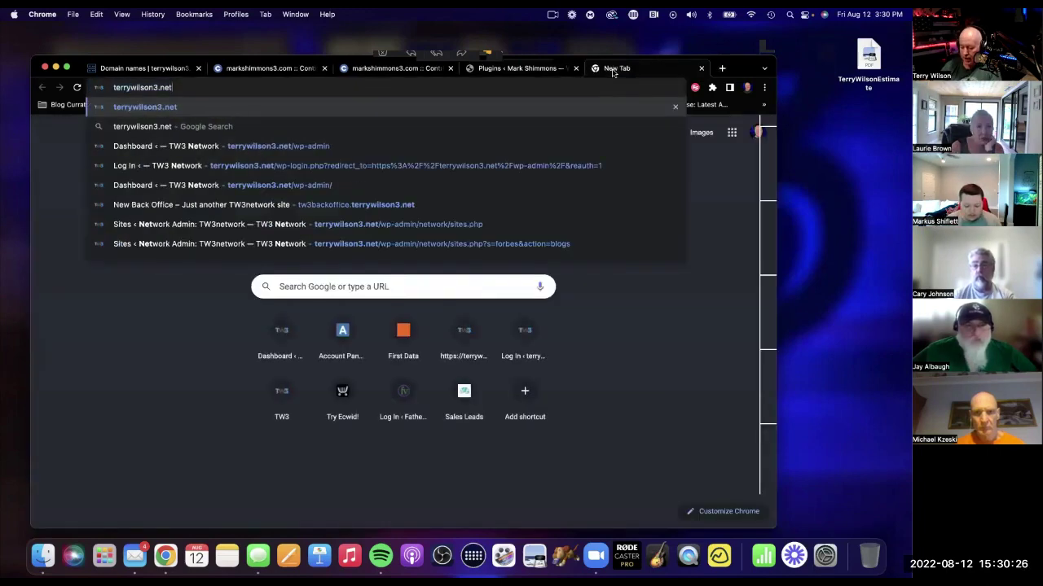
{"action": "key", "text": "BackSpace"}
{"action": "key", "text": "BackSpace"}
{"action": "key", "text": "BackSpace"}
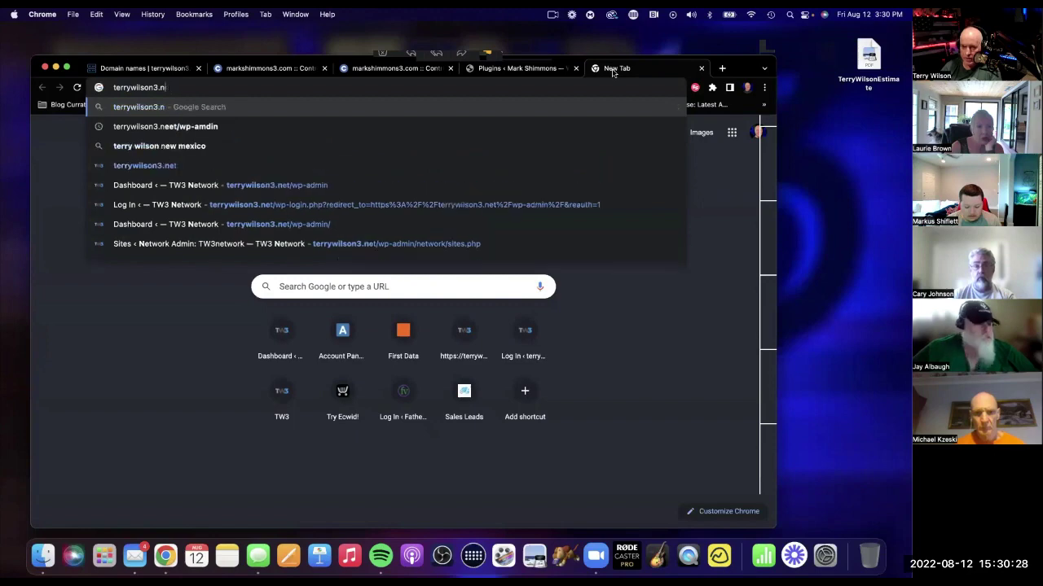
{"action": "type", "text": "blog"}
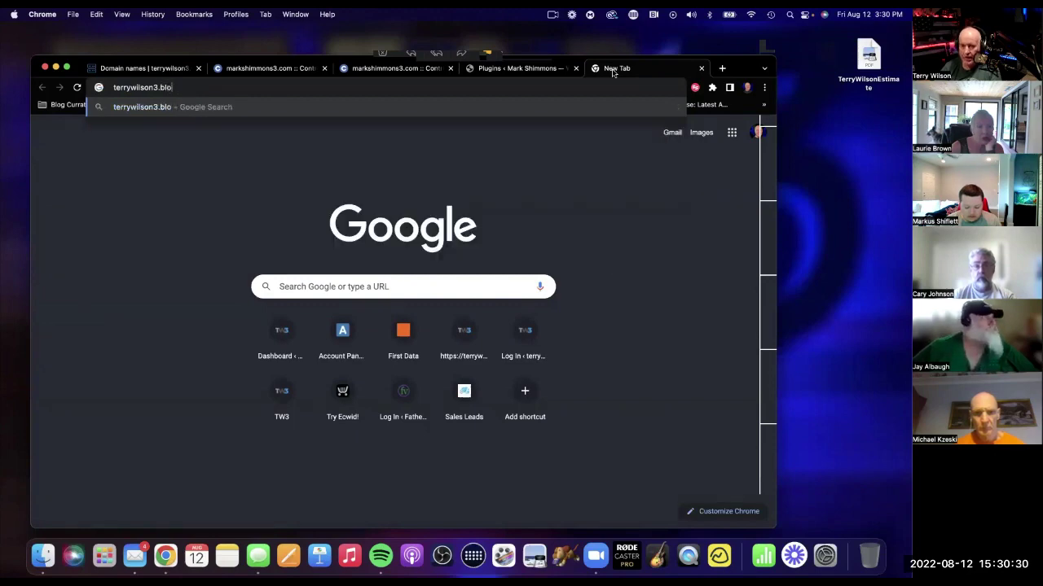
{"action": "key", "text": "Return"}
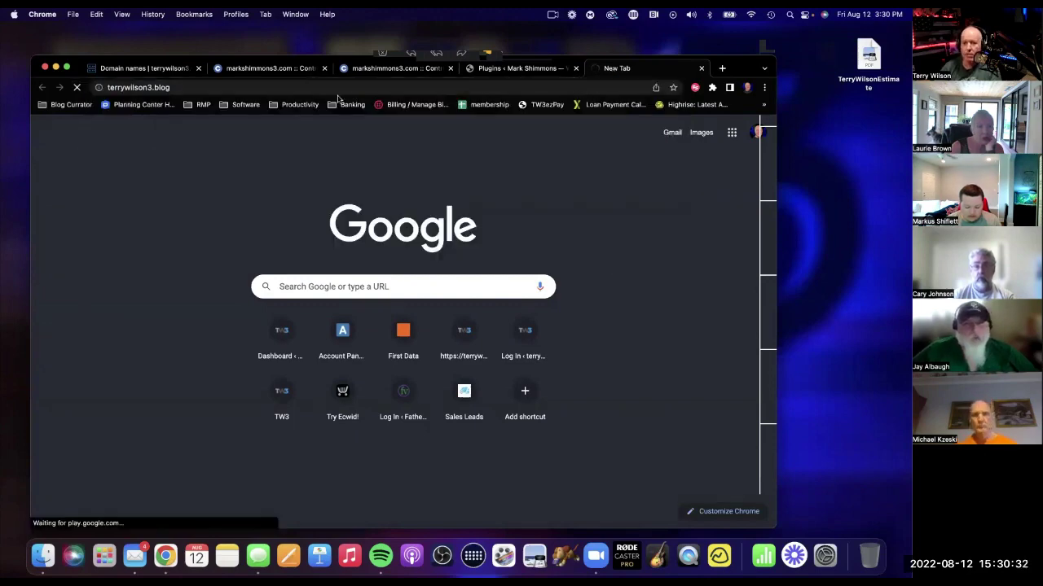
{"action": "left_click", "coordinate": [274, 88]}
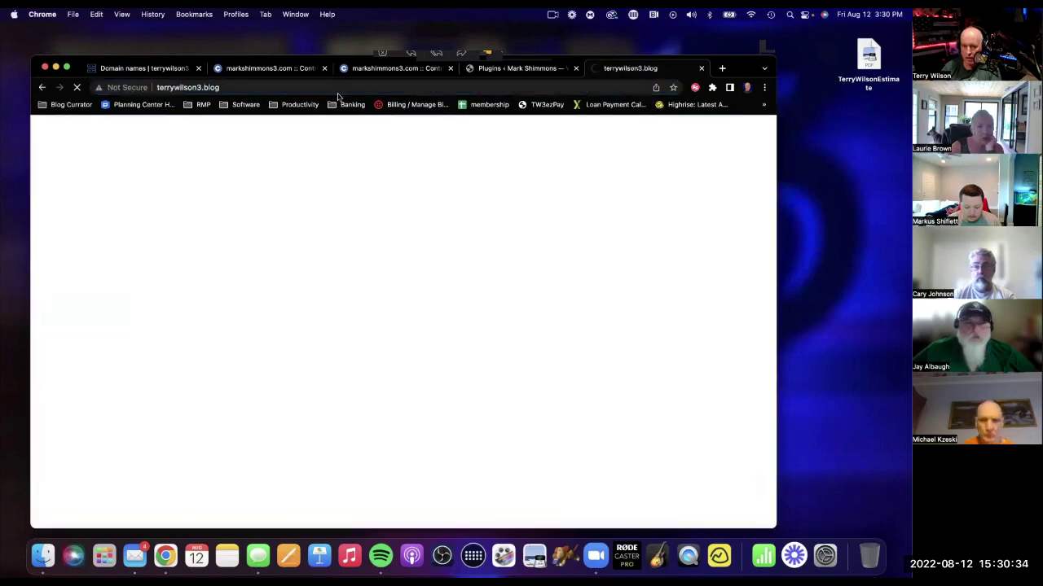
{"action": "left_click", "coordinate": [316, 87]}
{"action": "type", "text": "terrywilson3.net"}
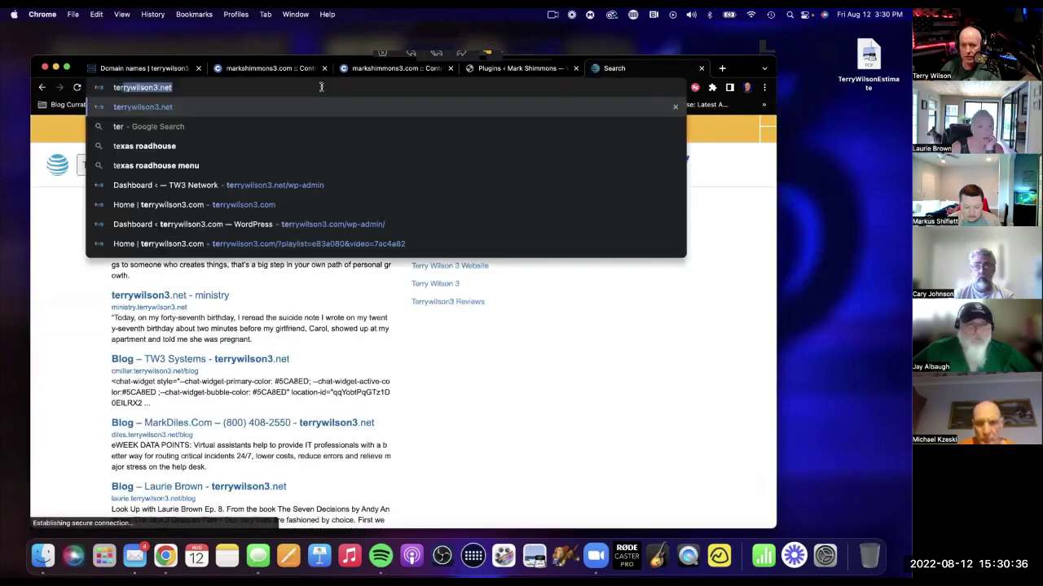
{"action": "key", "text": "BackSpace"}
{"action": "key", "text": "BackSpace"}
{"action": "key", "text": "BackSpace"}
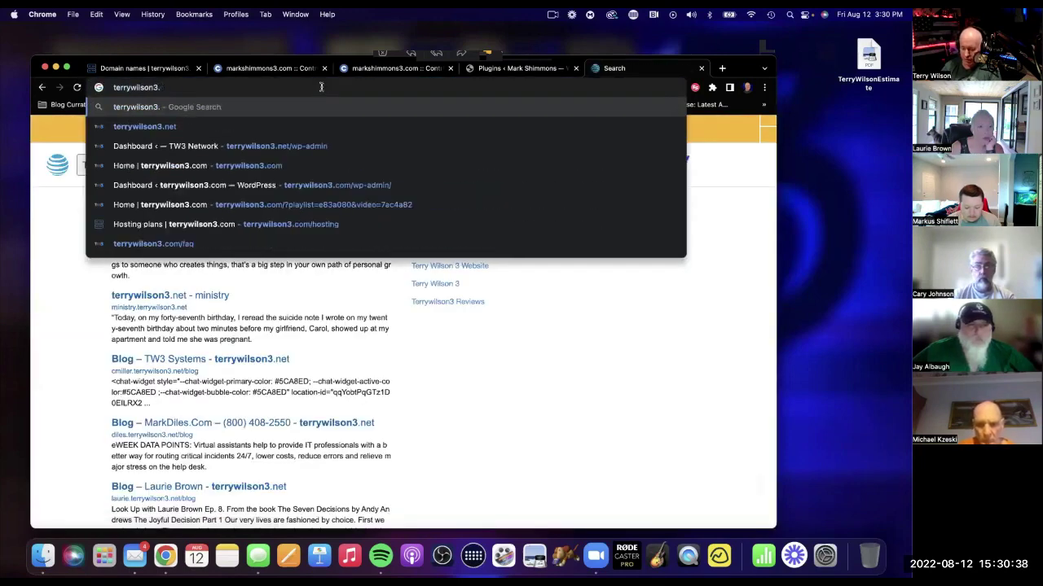
{"action": "type", "text": "com/blog"}
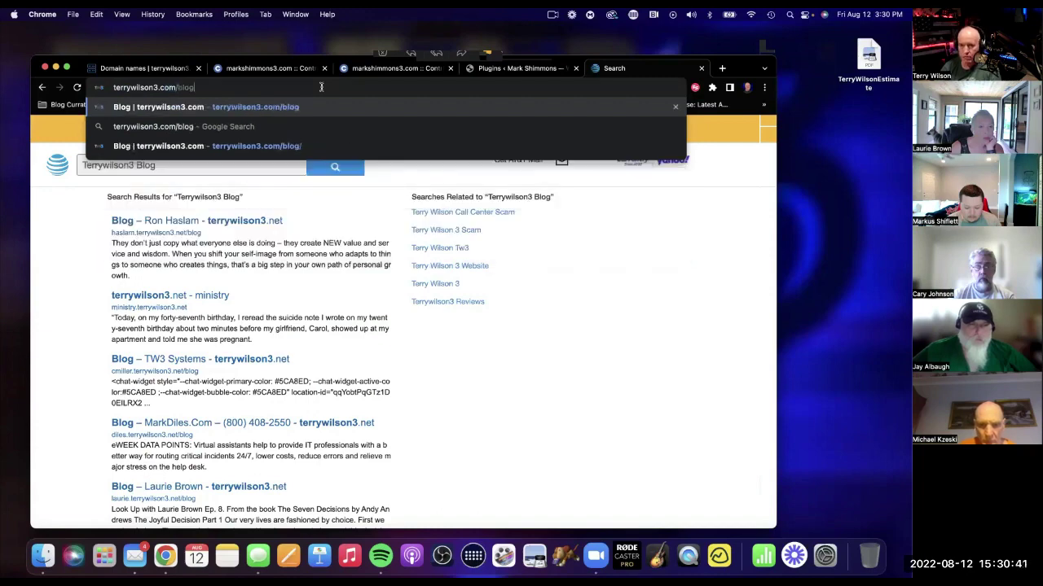
{"action": "key", "text": "Return"}
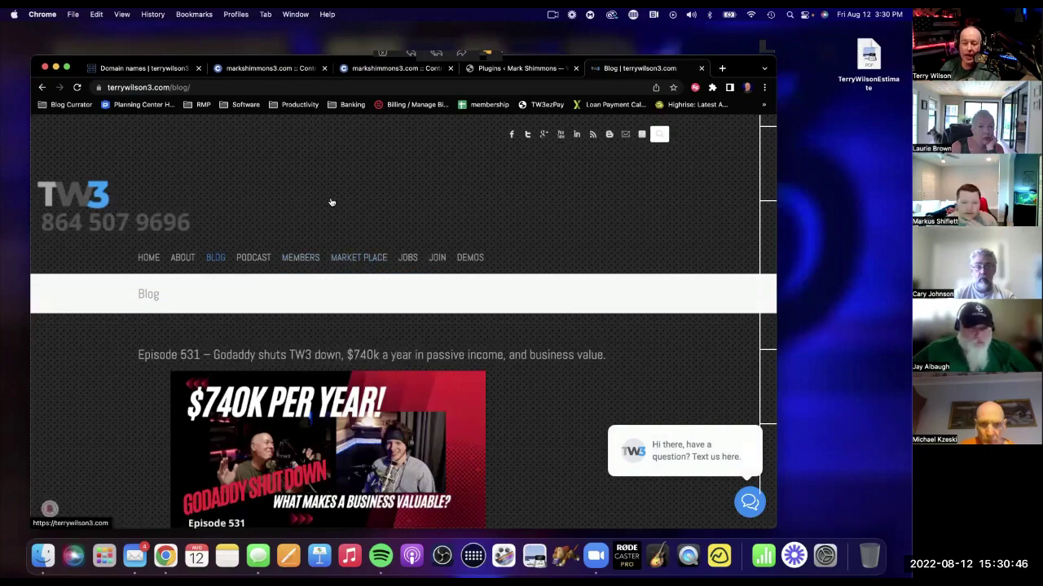
Open and scroll through the '33-year-old mom makes $760,000 a year' passive income post.
{"action": "scroll", "coordinate": [310, 212], "scroll_direction": "down", "scroll_amount": 5}
{"action": "scroll", "coordinate": [333, 202], "scroll_direction": "up", "scroll_amount": 2}
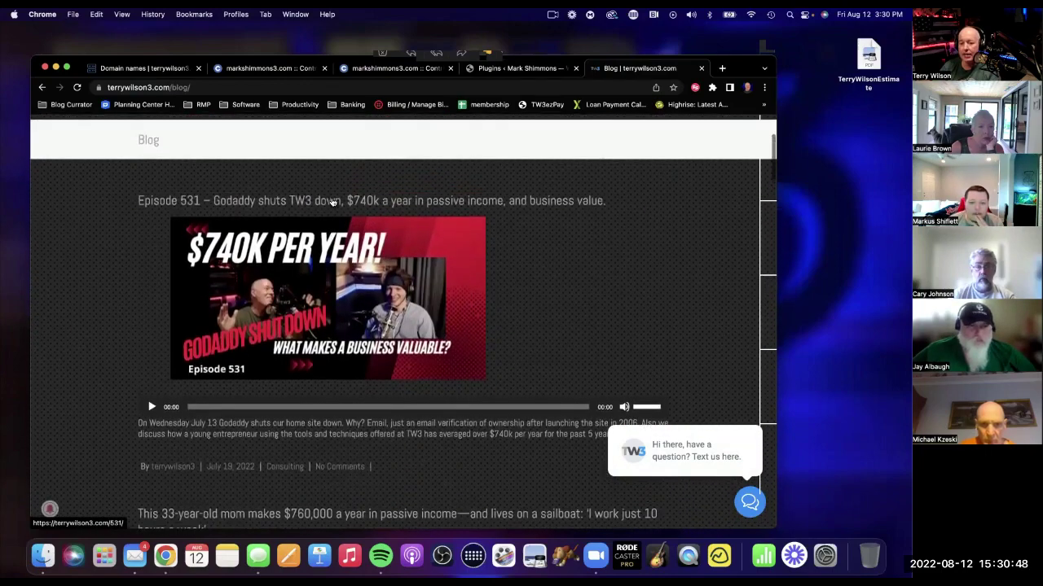
{"action": "scroll", "coordinate": [332, 202], "scroll_direction": "down", "scroll_amount": 3}
{"action": "left_click", "coordinate": [311, 204]}
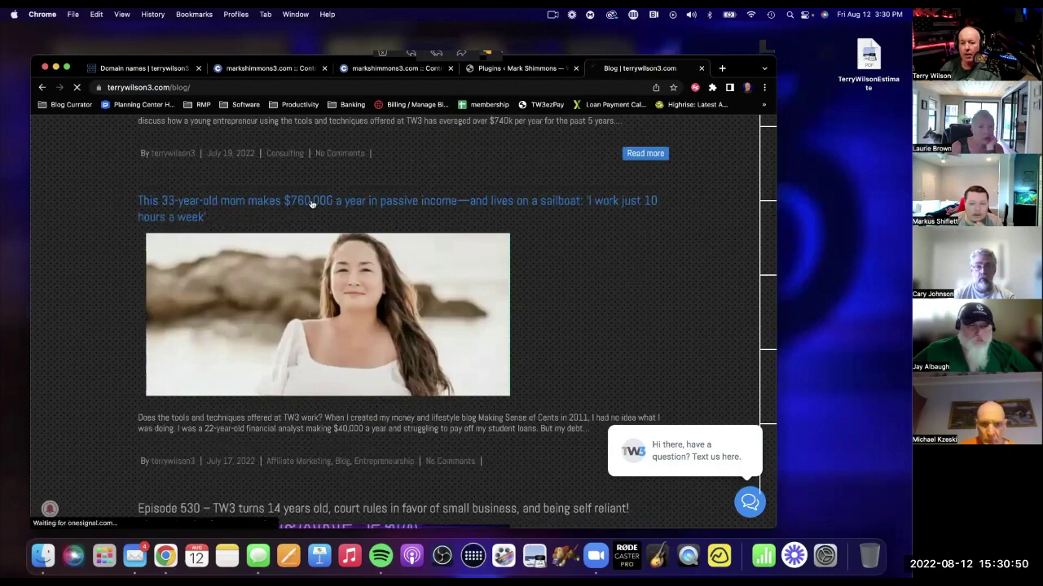
{"action": "mouse_move", "coordinate": [295, 267]}
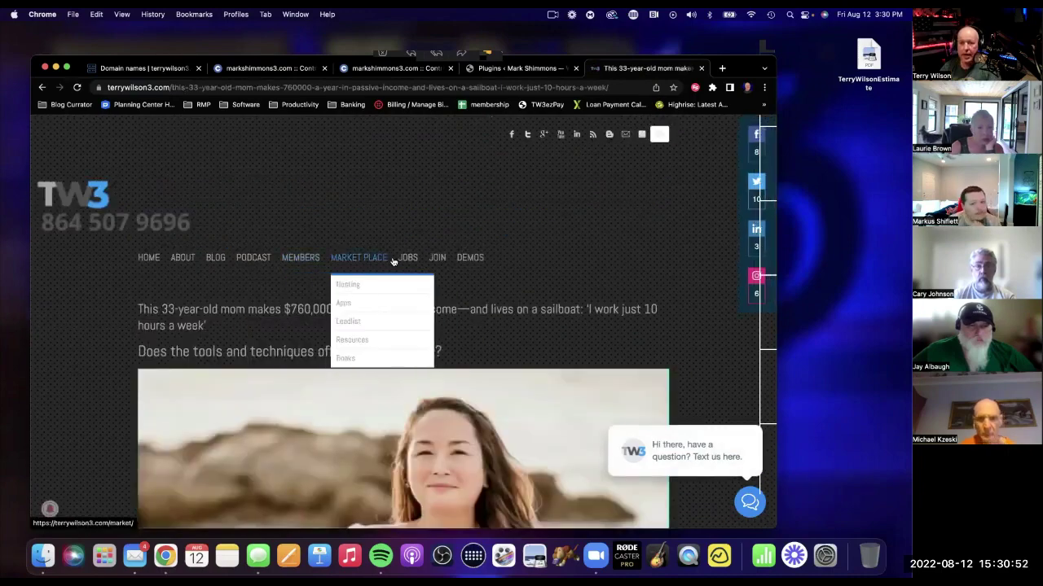
{"action": "scroll", "coordinate": [366, 279], "scroll_direction": "down", "scroll_amount": 10}
{"action": "scroll", "coordinate": [366, 278], "scroll_direction": "down", "scroll_amount": 15}
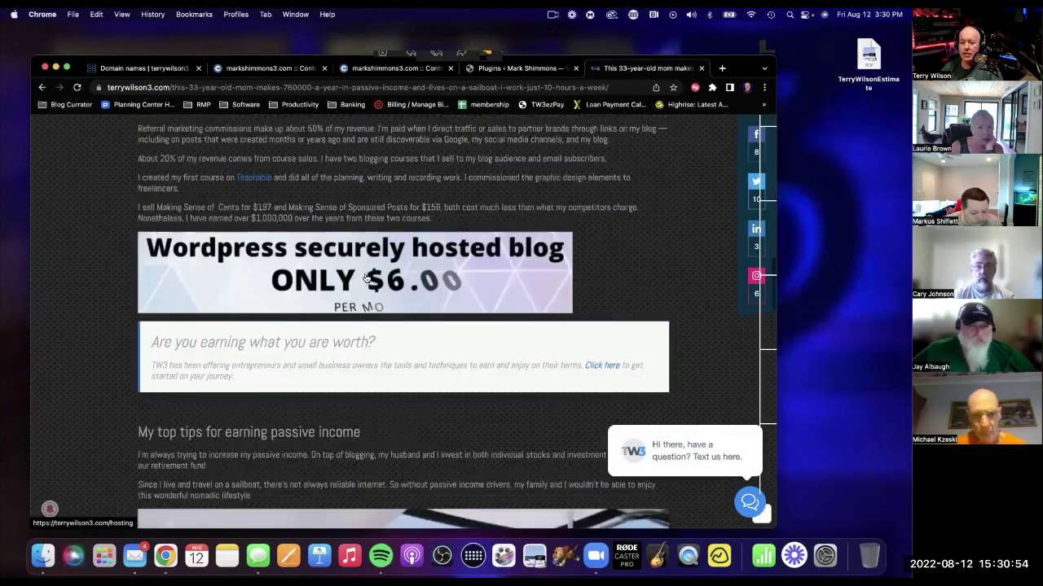
{"action": "scroll", "coordinate": [365, 274], "scroll_direction": "down", "scroll_amount": 15}
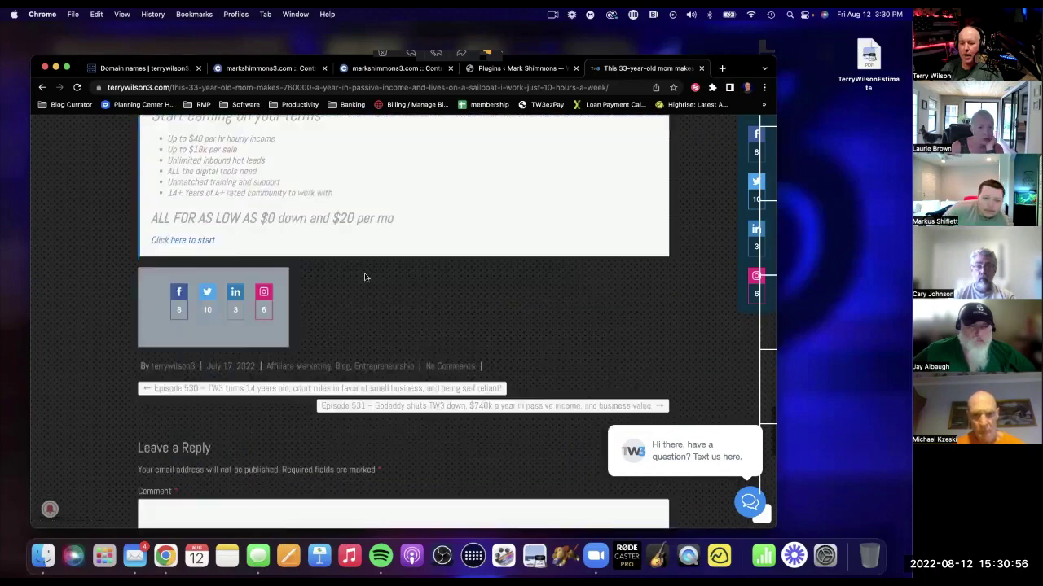
{"action": "scroll", "coordinate": [365, 274], "scroll_direction": "up", "scroll_amount": 3}
{"action": "scroll", "coordinate": [365, 273], "scroll_direction": "down", "scroll_amount": 6}
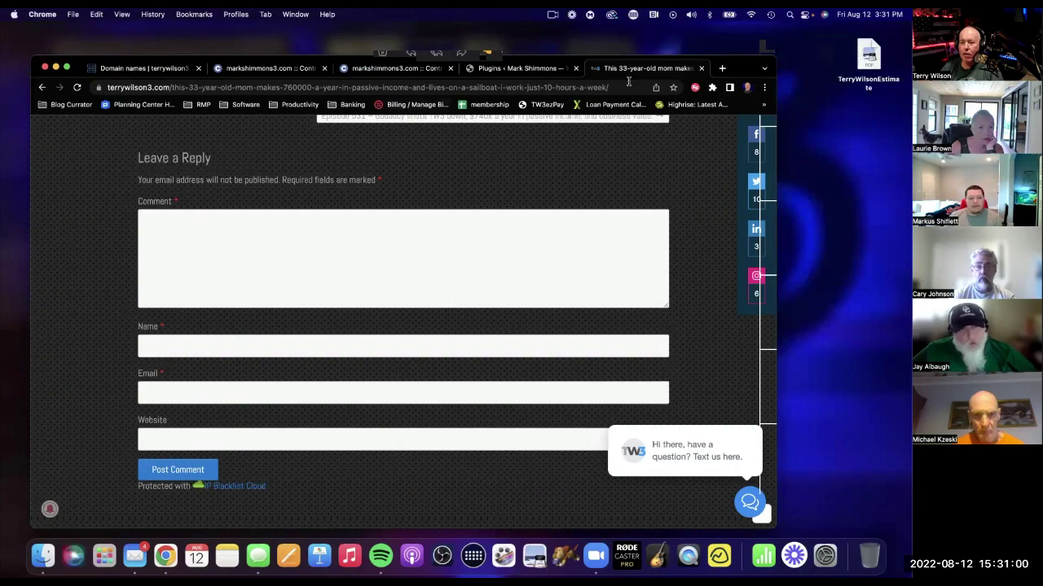
Install the Classic Editor plugin from Add New Plugins and activate it.
{"action": "left_click", "coordinate": [511, 69]}
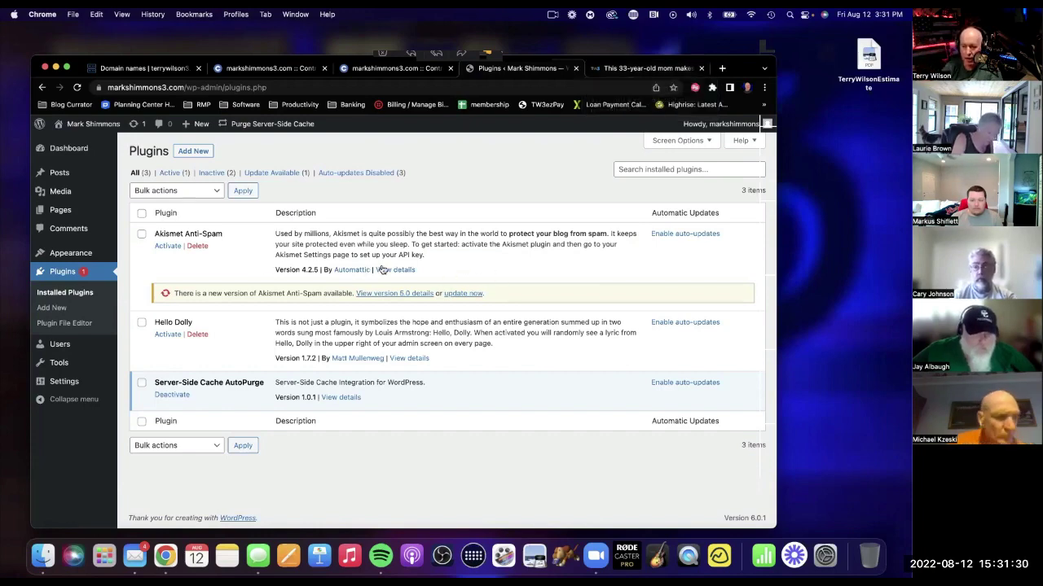
{"action": "scroll", "coordinate": [424, 265], "scroll_direction": "up", "scroll_amount": 1}
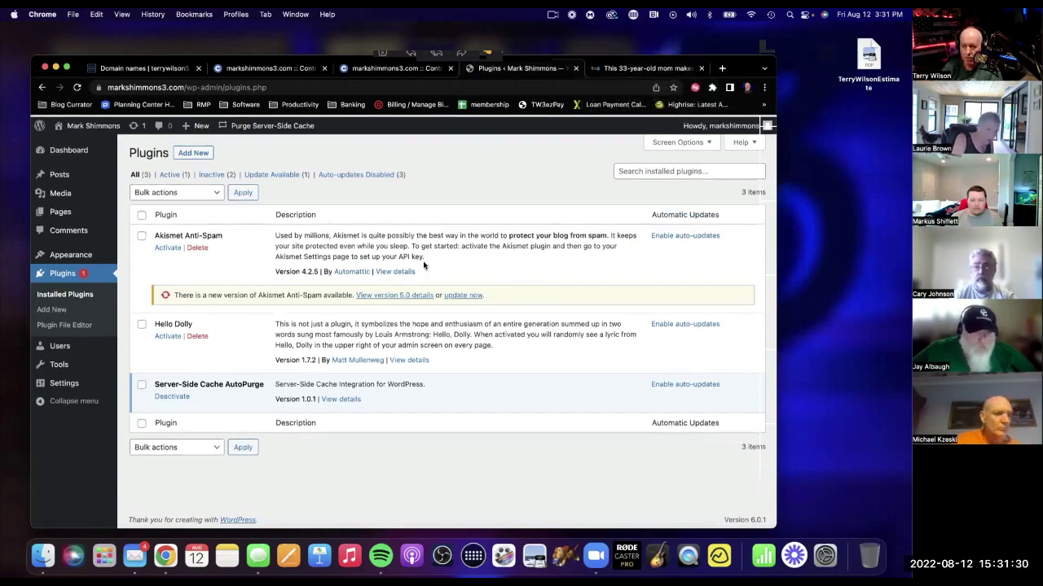
{"action": "left_click", "coordinate": [196, 153]}
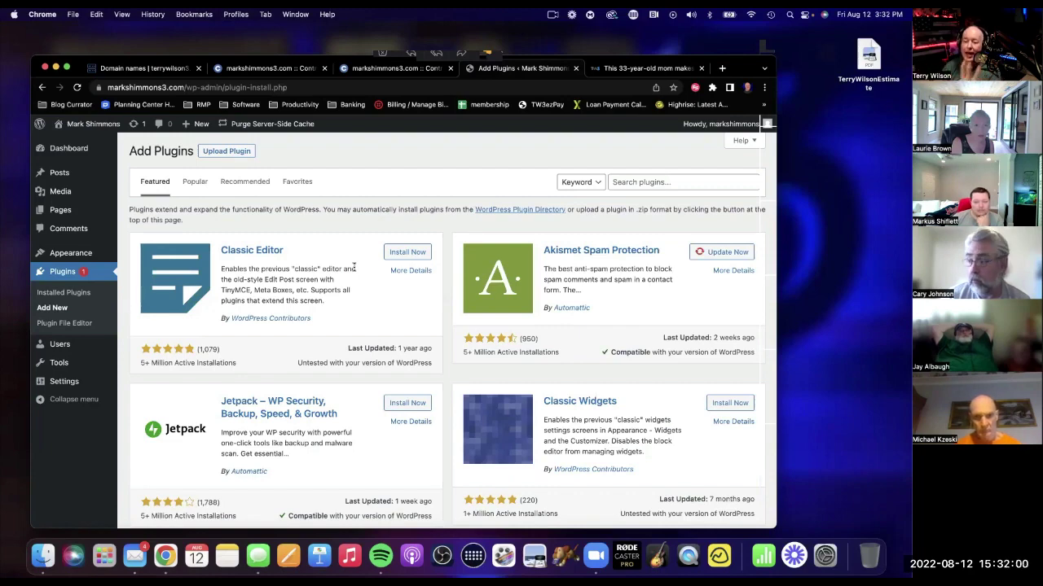
{"action": "left_click", "coordinate": [402, 252]}
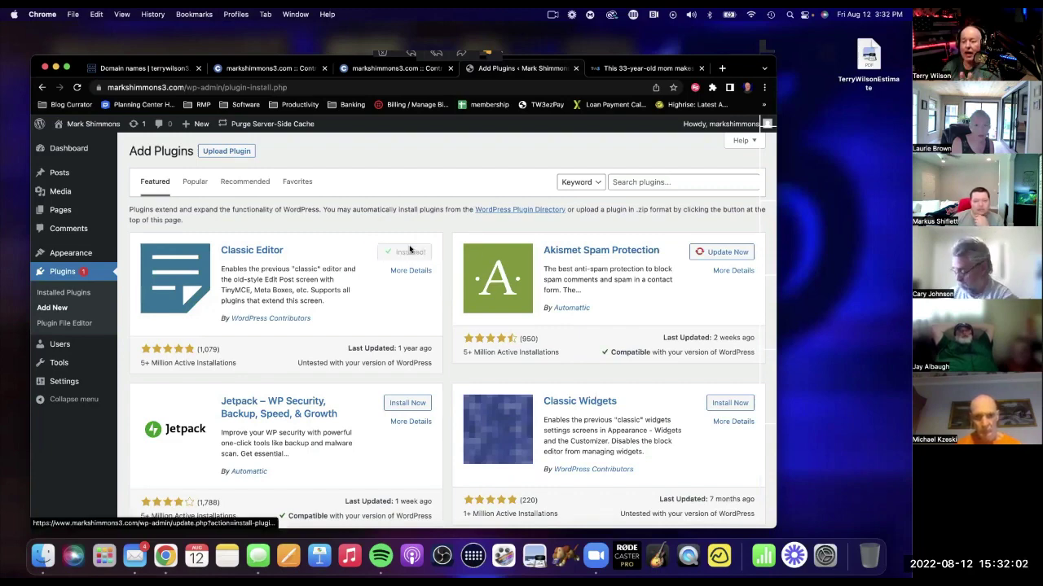
{"action": "left_click", "coordinate": [426, 251]}
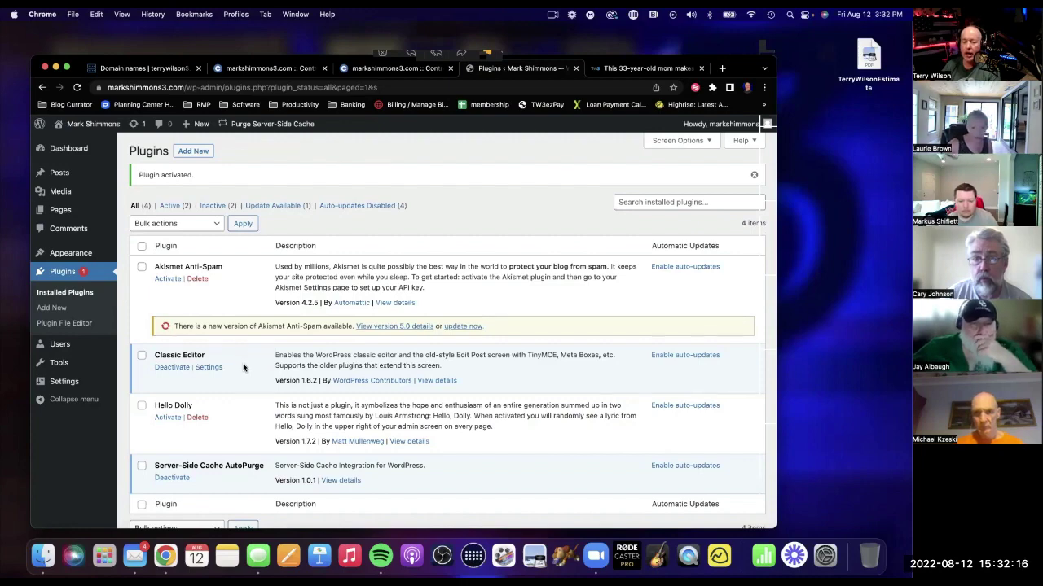
Test a new page's editor, deactivate Classic Editor, then start another new page.
{"action": "left_click", "coordinate": [59, 210]}
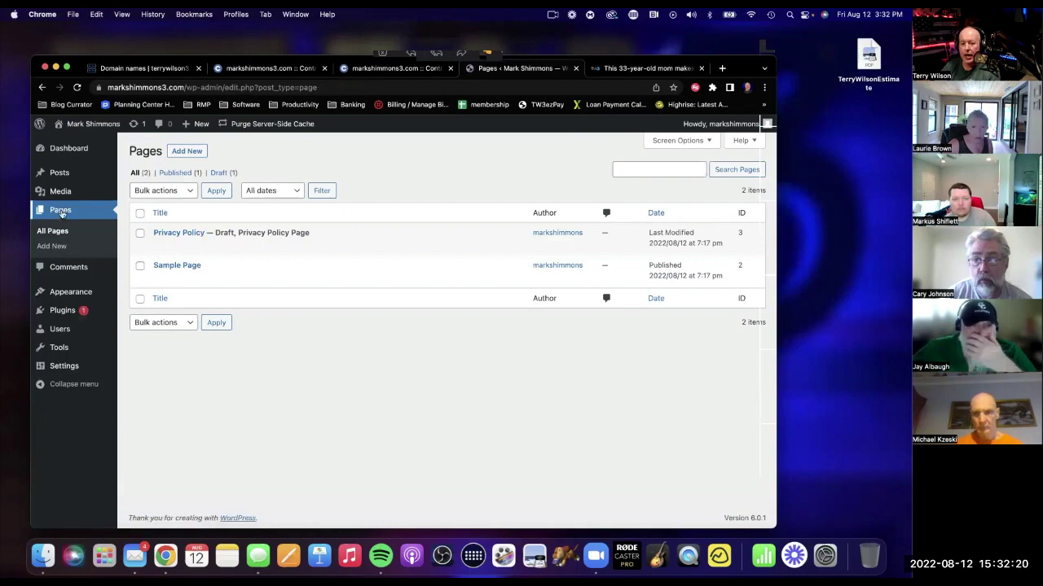
{"action": "left_click", "coordinate": [186, 151]}
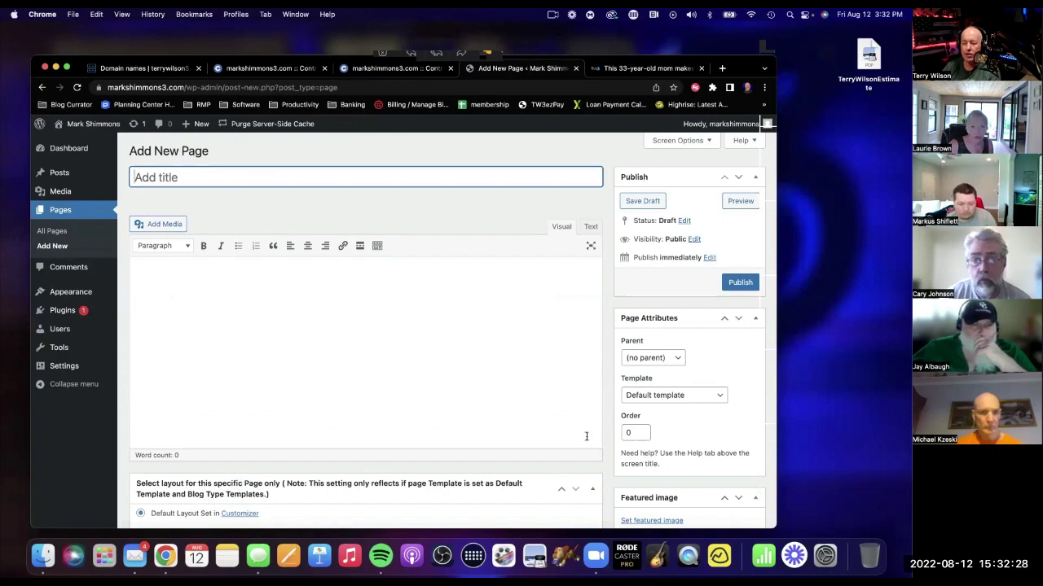
{"action": "left_click", "coordinate": [57, 311]}
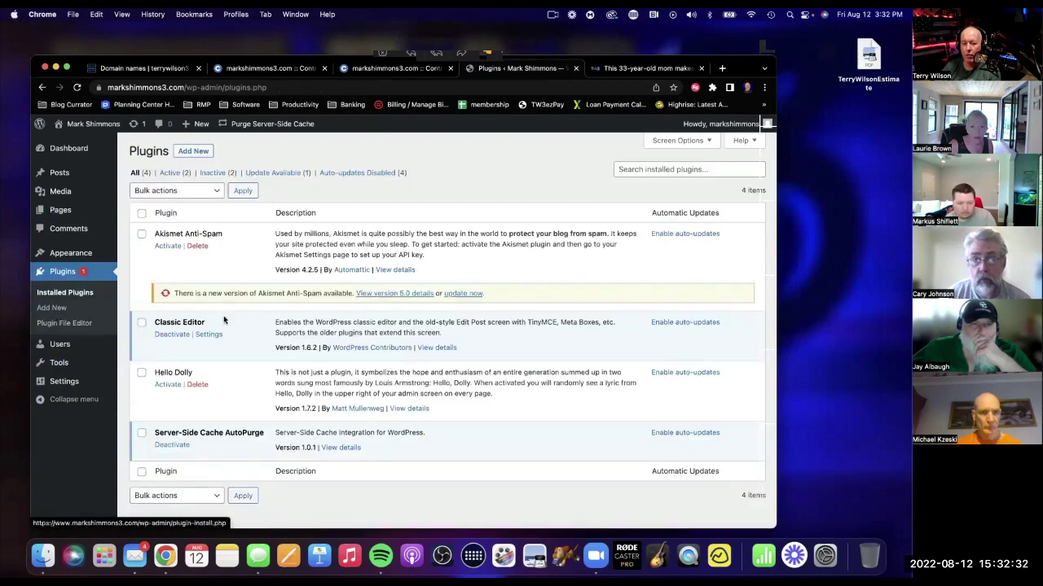
{"action": "left_click", "coordinate": [170, 335]}
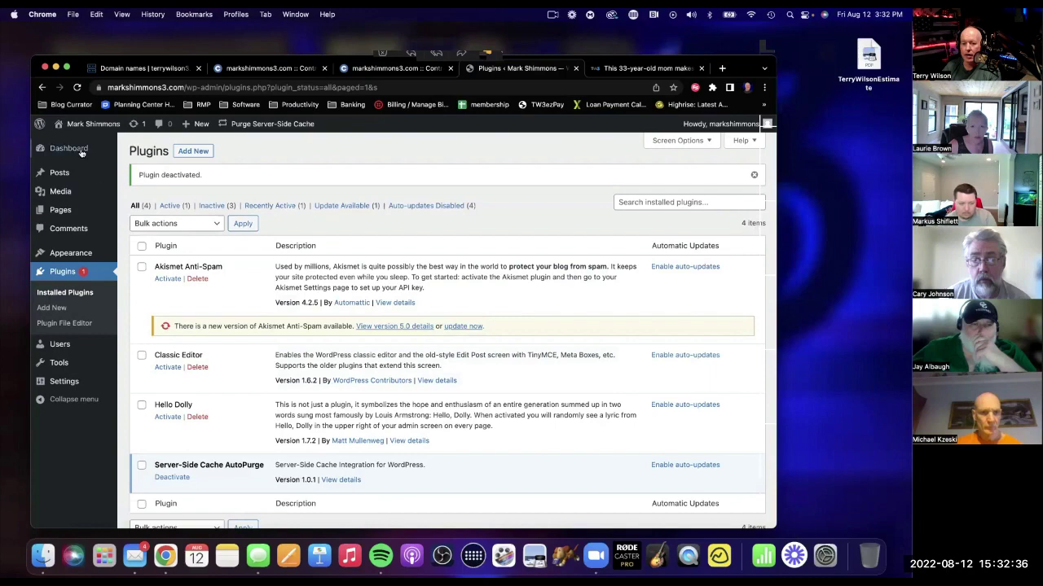
{"action": "left_click", "coordinate": [60, 210]}
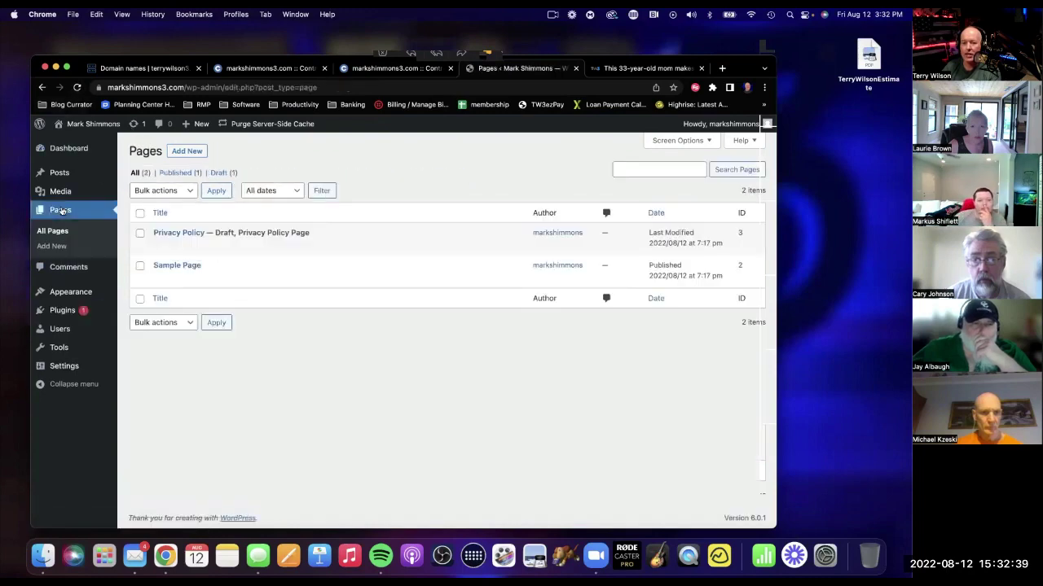
{"action": "left_click", "coordinate": [187, 151]}
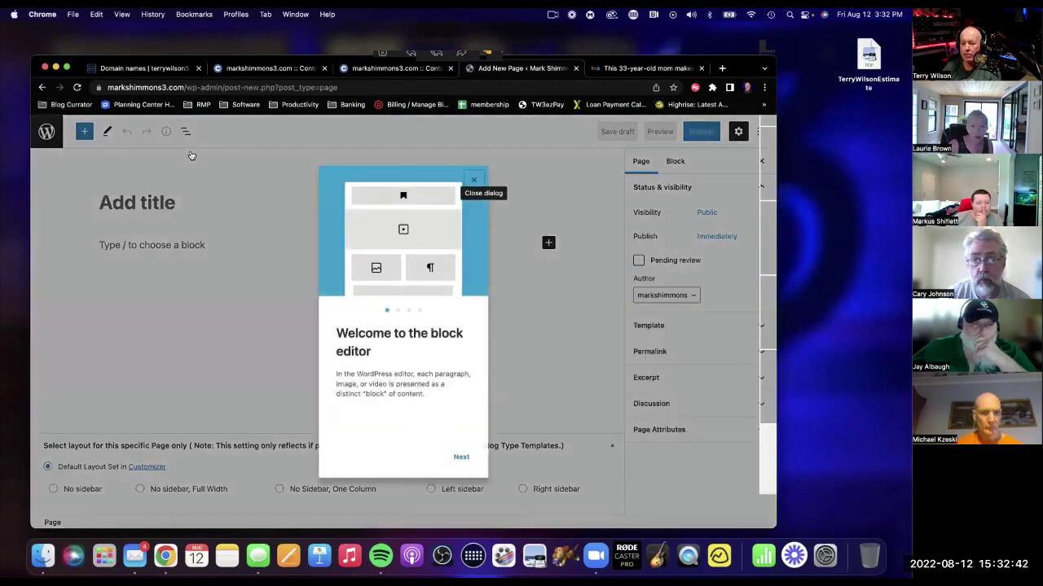
Close the block editor welcome dialog, leave the unsaved page, and return to Installed Plugins.
{"action": "left_click", "coordinate": [473, 180]}
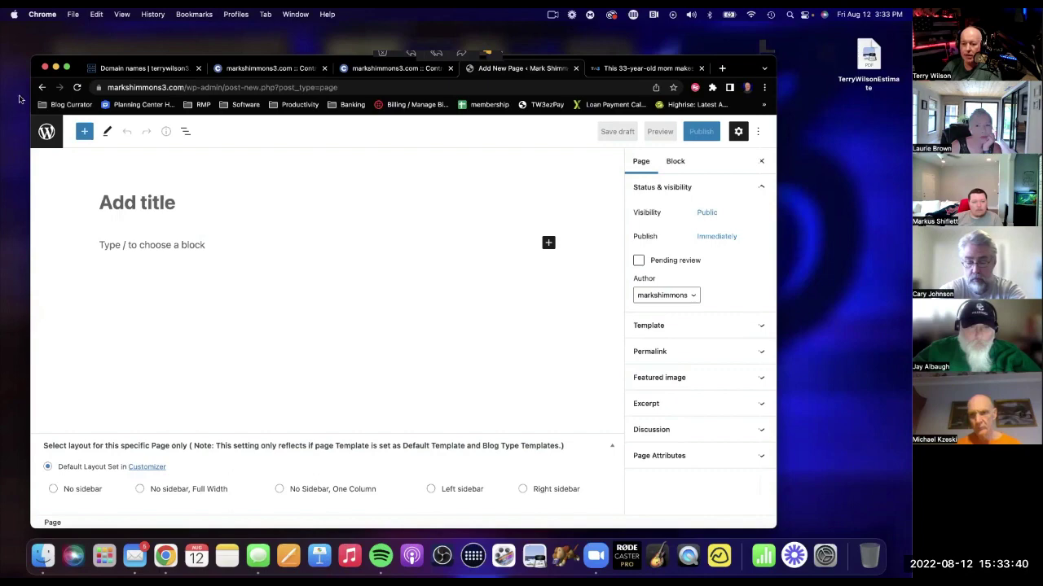
{"action": "left_click", "coordinate": [43, 88]}
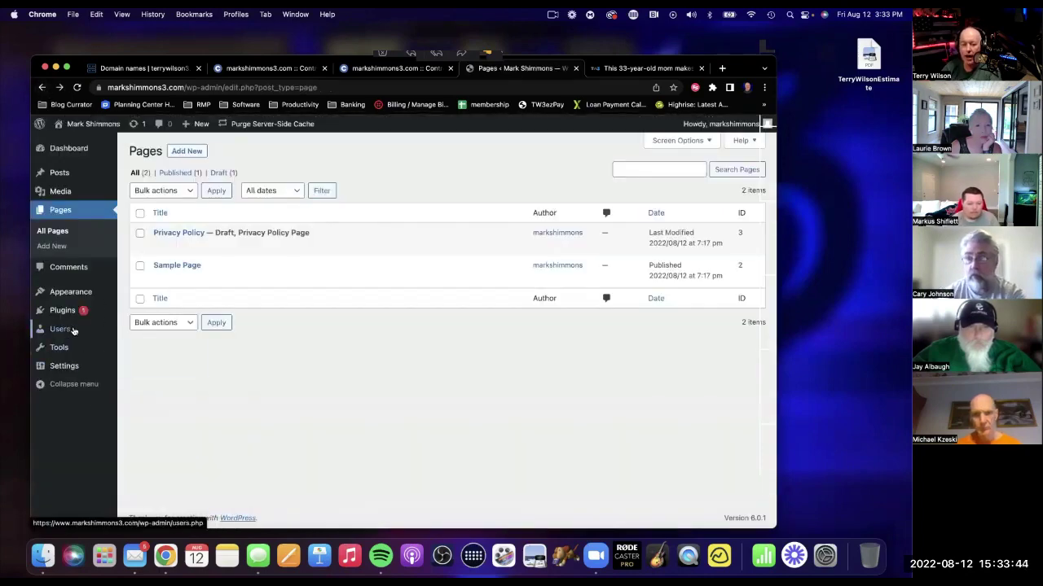
{"action": "left_click", "coordinate": [63, 311]}
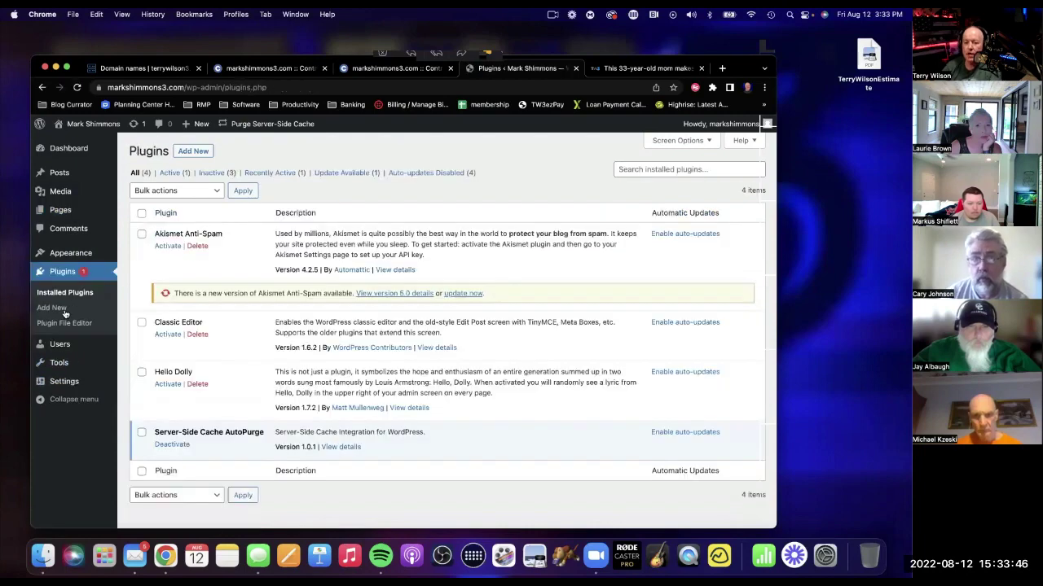
Reactivate Classic Editor, skip Elementor onboarding, and exit the builder choosing Decide Later.
{"action": "left_click", "coordinate": [168, 335]}
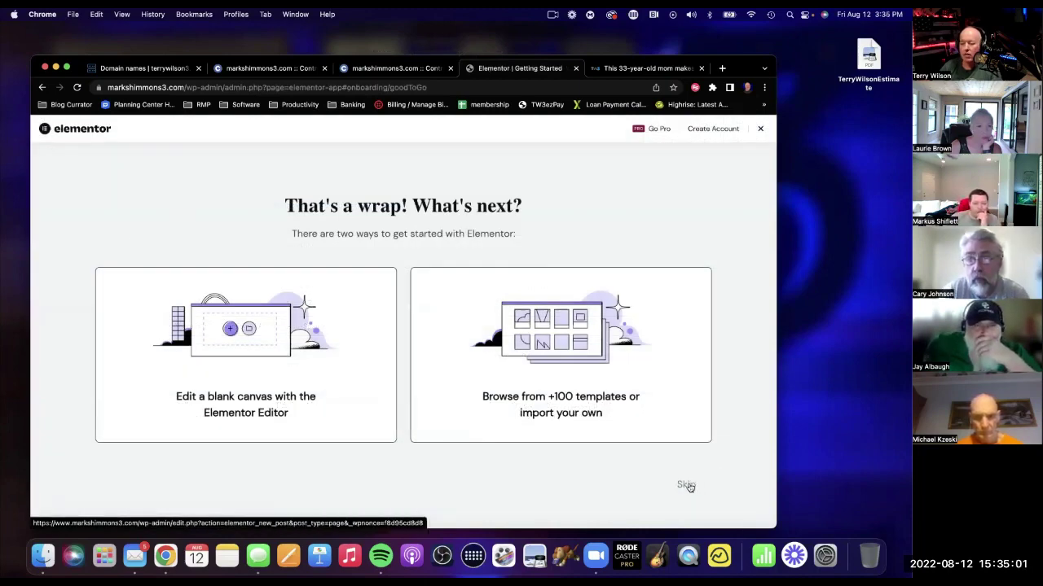
{"action": "left_click", "coordinate": [686, 485]}
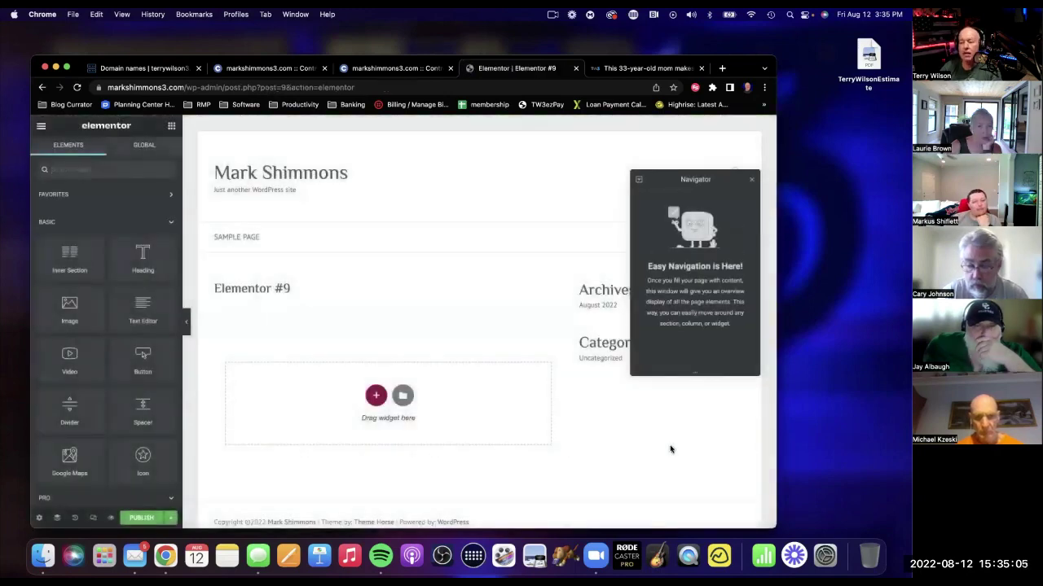
{"action": "left_click", "coordinate": [38, 126]}
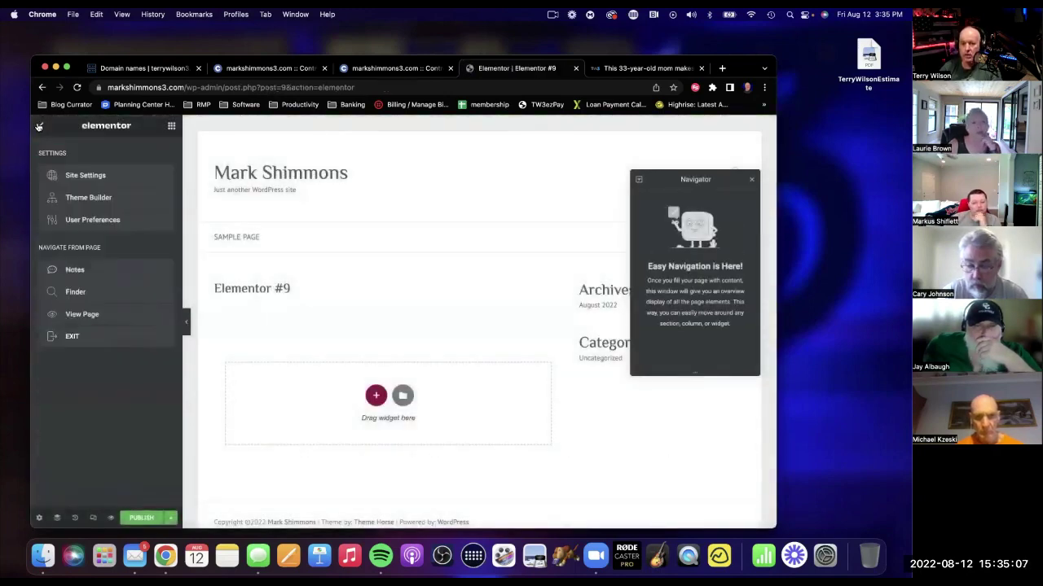
{"action": "left_click", "coordinate": [99, 340]}
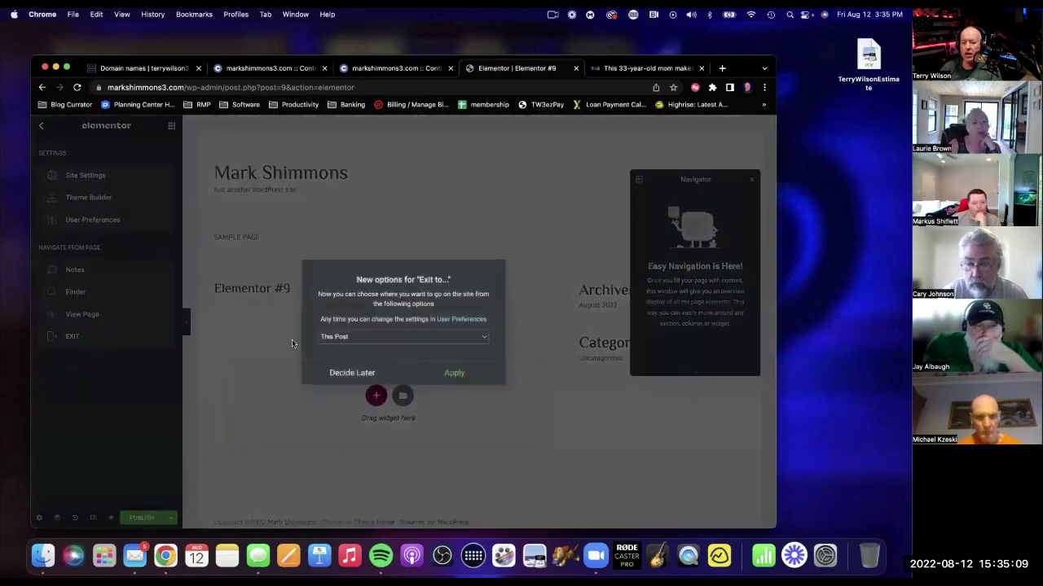
{"action": "left_click", "coordinate": [352, 373]}
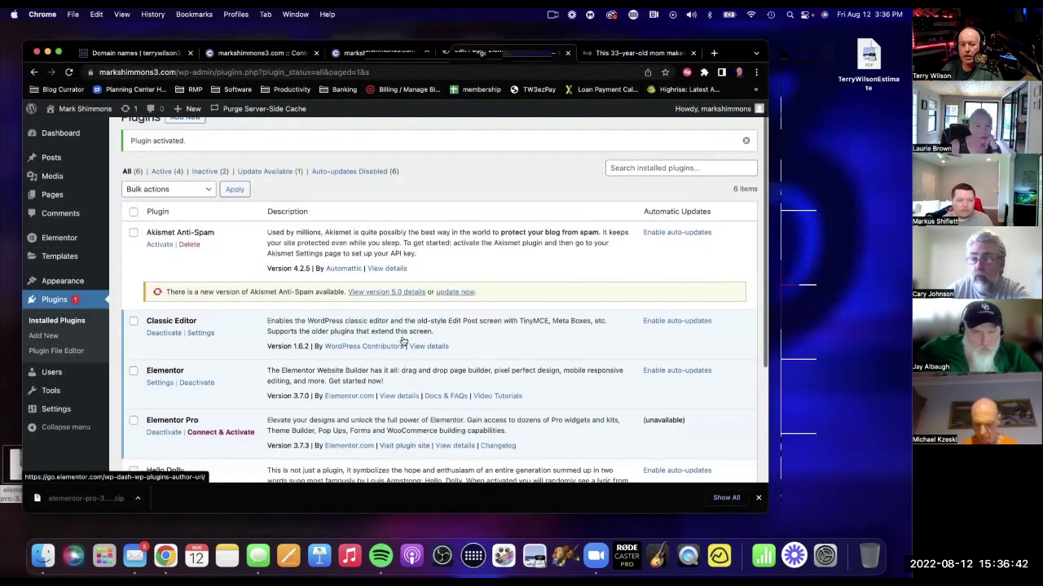
Search 'WP' in Add Plugins, then install and activate Contact Form by WPForms.
{"action": "scroll", "coordinate": [403, 342], "scroll_direction": "up", "scroll_amount": 1}
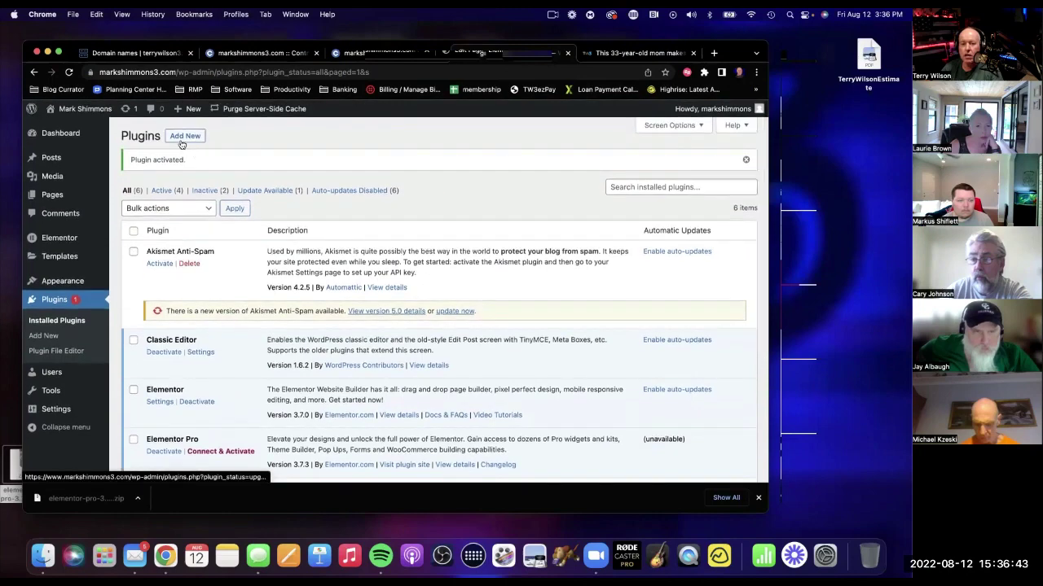
{"action": "left_click", "coordinate": [184, 136]}
{"action": "left_click", "coordinate": [650, 166]}
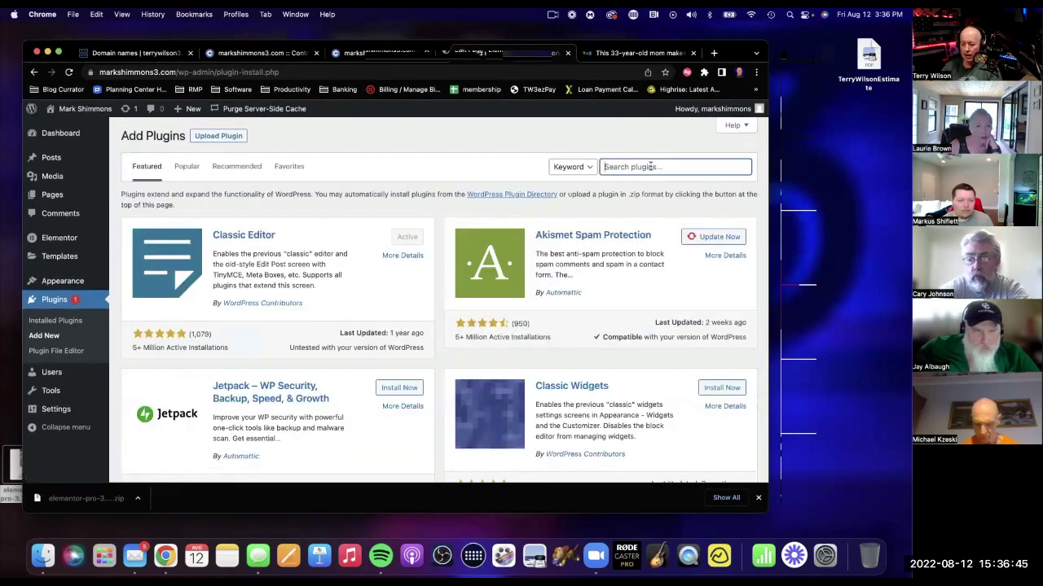
{"action": "type", "text": "WPforms"}
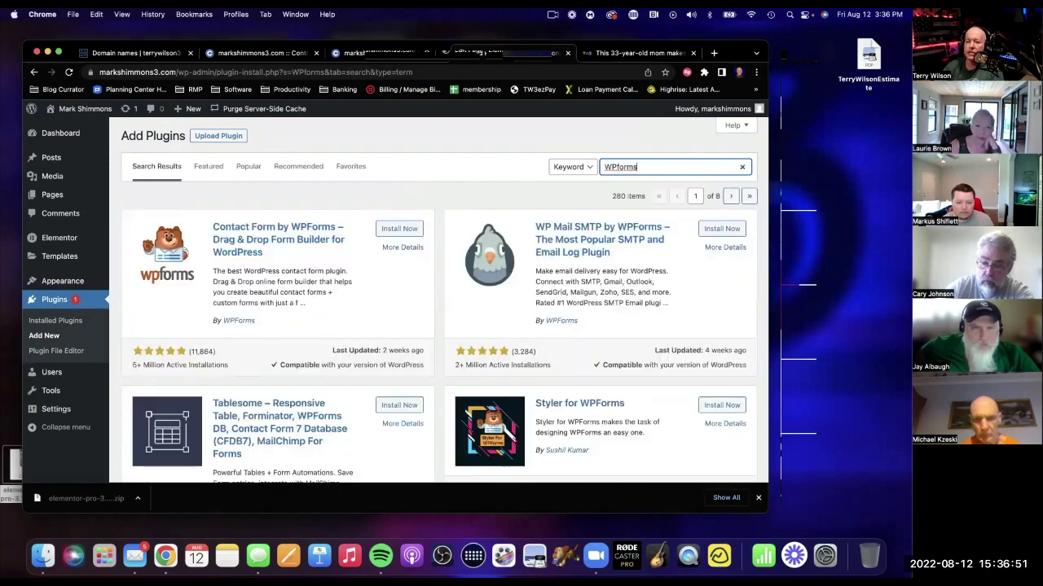
{"action": "left_click", "coordinate": [395, 229]}
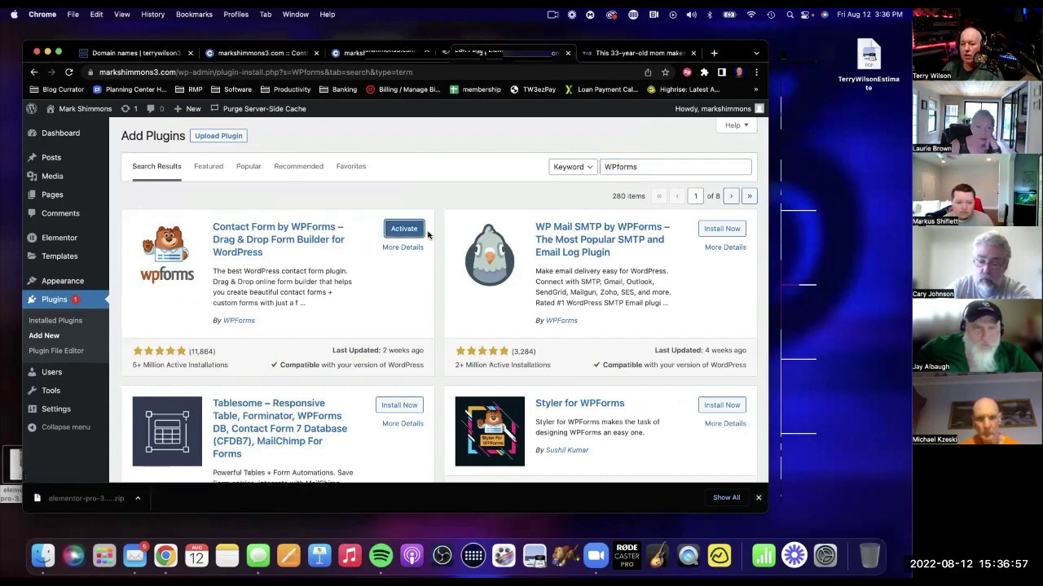
{"action": "left_click", "coordinate": [411, 233]}
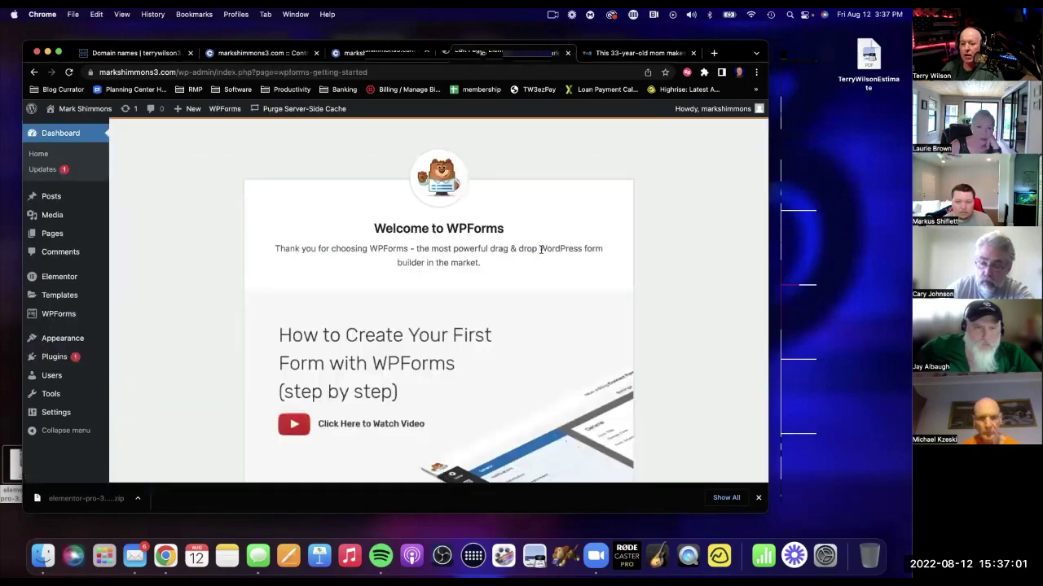
Dismiss the browser download notice and reposition the browser window on the WPForms welcome page.
{"action": "scroll", "coordinate": [540, 249], "scroll_direction": "down", "scroll_amount": 20}
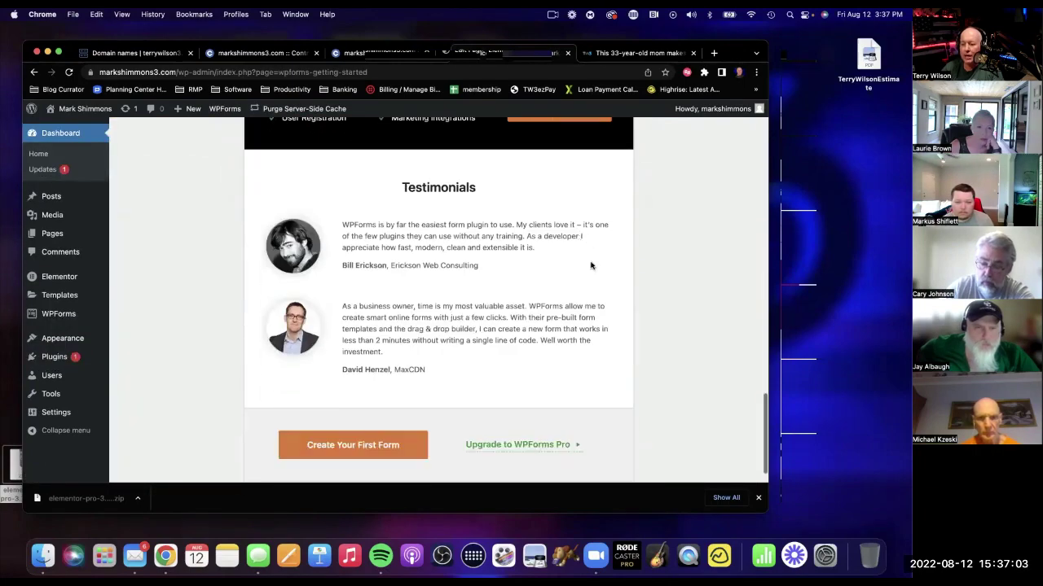
{"action": "scroll", "coordinate": [591, 268], "scroll_direction": "up", "scroll_amount": 8}
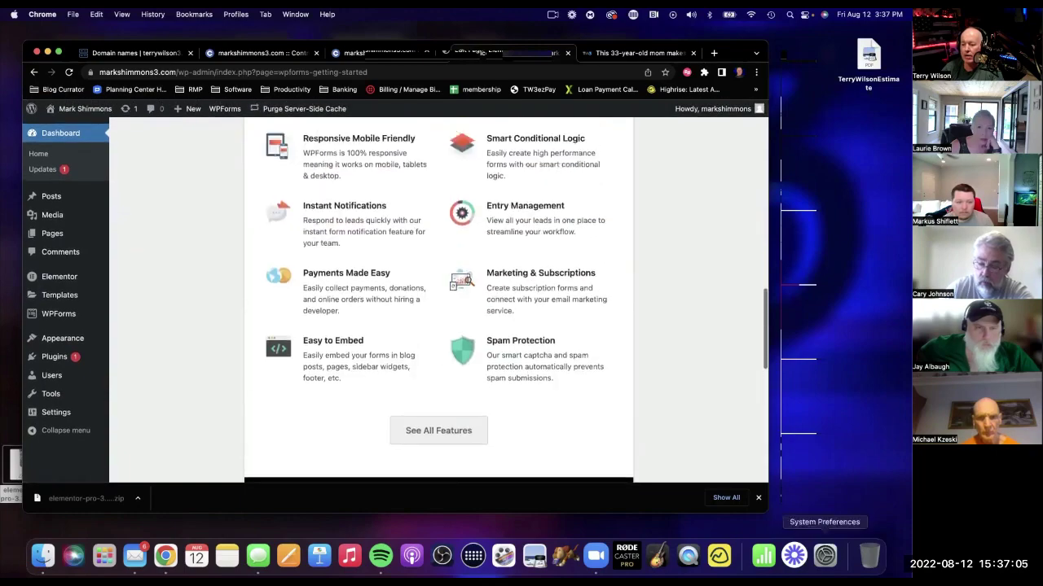
{"action": "scroll", "coordinate": [733, 456], "scroll_direction": "up", "scroll_amount": 1}
{"action": "left_click", "coordinate": [757, 498]}
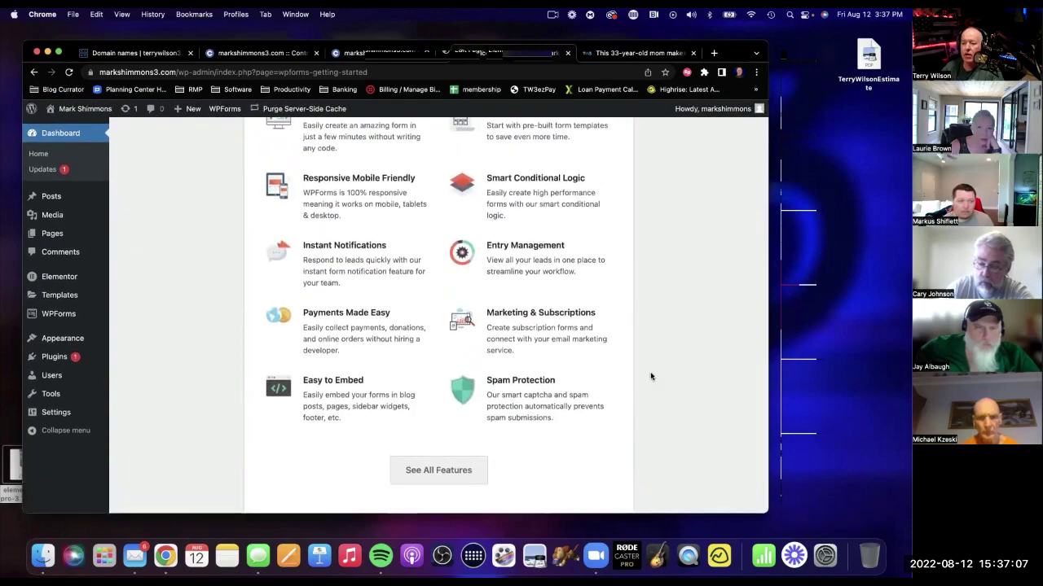
{"action": "scroll", "coordinate": [650, 376], "scroll_direction": "up", "scroll_amount": 15}
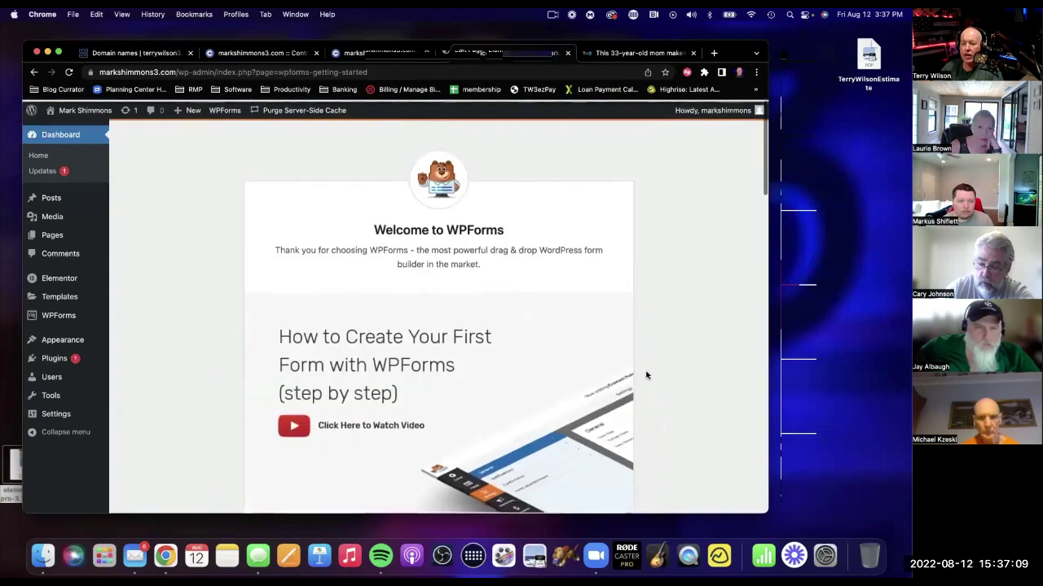
{"action": "scroll", "coordinate": [646, 376], "scroll_direction": "down", "scroll_amount": 5}
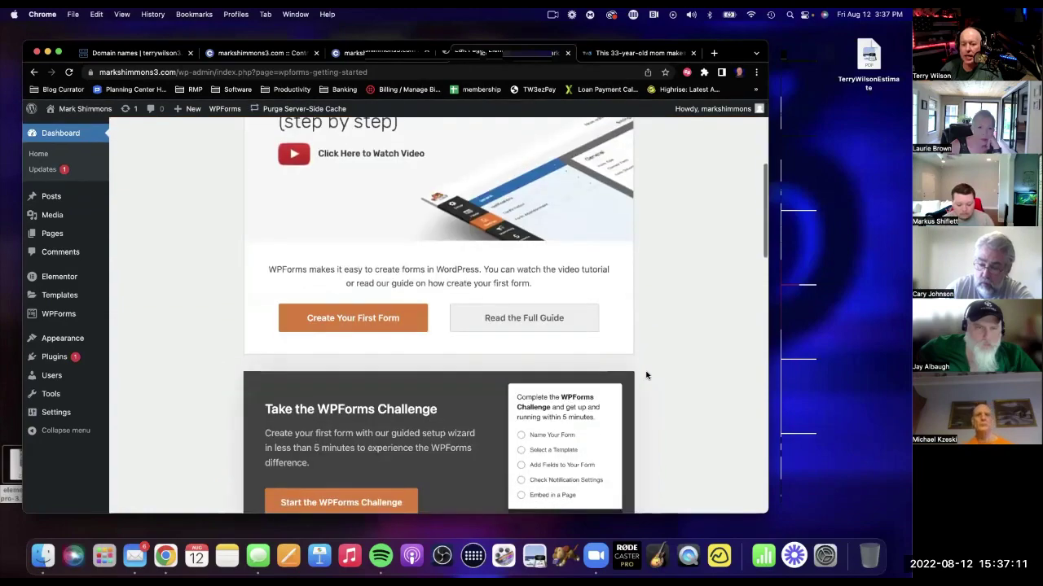
{"action": "scroll", "coordinate": [646, 376], "scroll_direction": "down", "scroll_amount": 15}
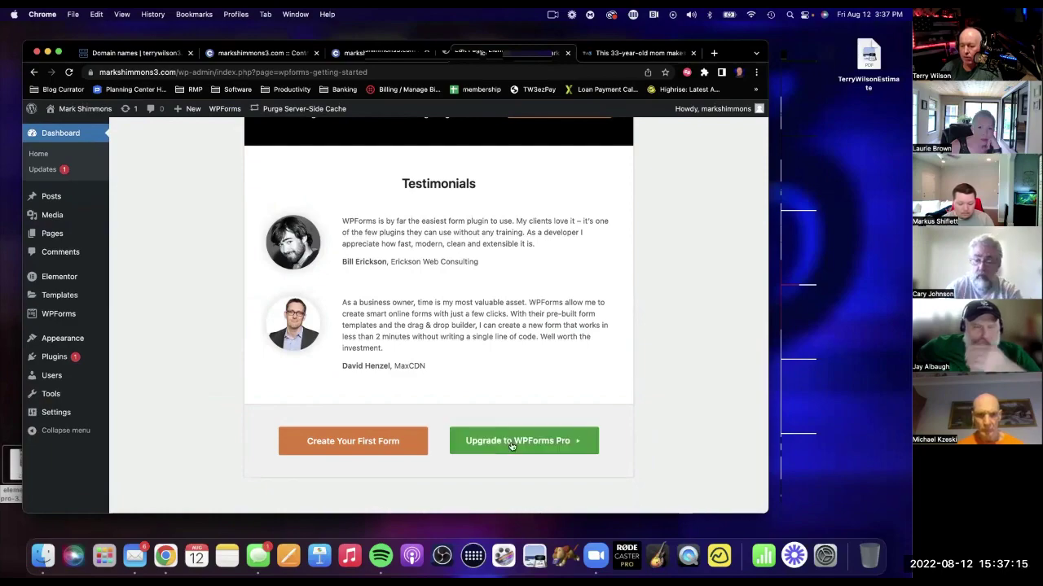
{"action": "left_click_drag", "start_coordinate": [236, 40], "coordinate": [251, 83]}
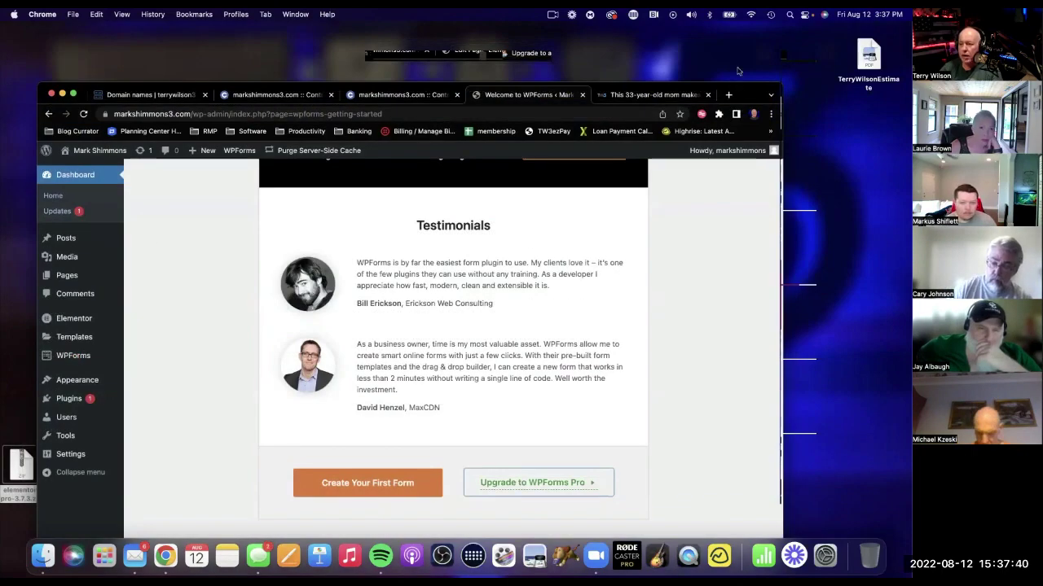
{"action": "left_click_drag", "start_coordinate": [739, 92], "coordinate": [737, 61]}
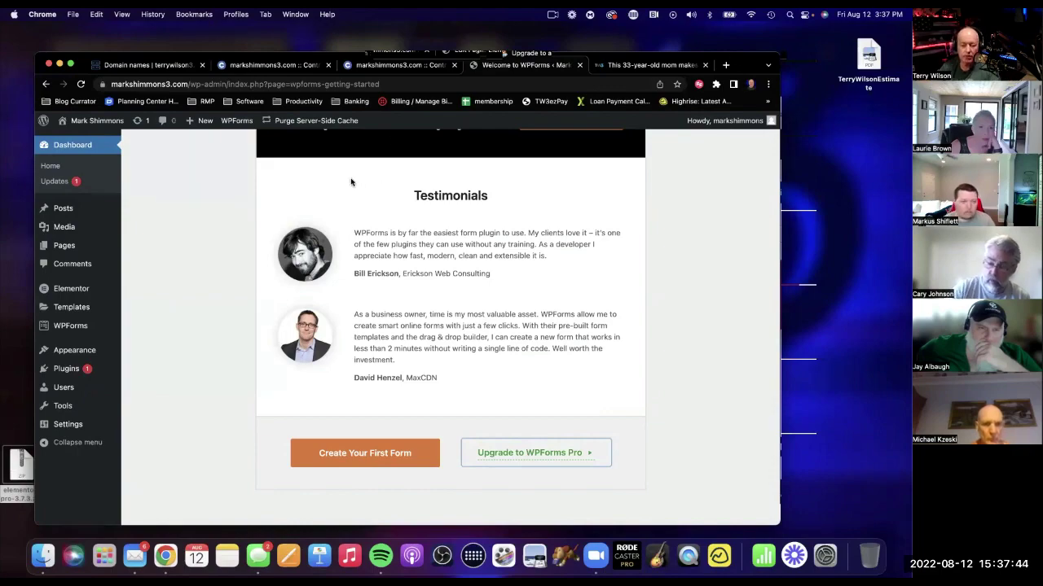
{"action": "scroll", "coordinate": [210, 319], "scroll_direction": "up", "scroll_amount": 15}
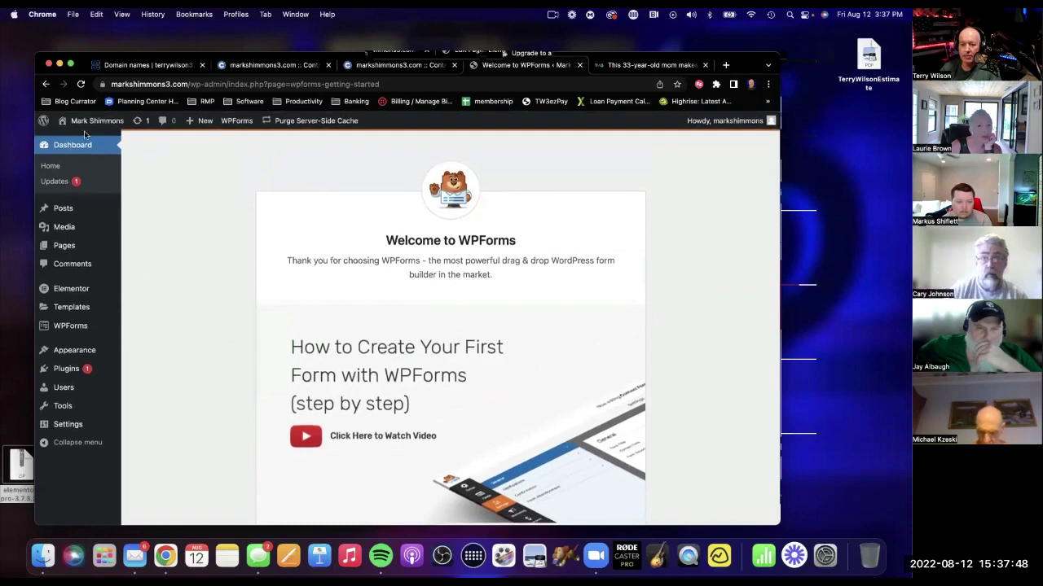
{"action": "mouse_move", "coordinate": [79, 326]}
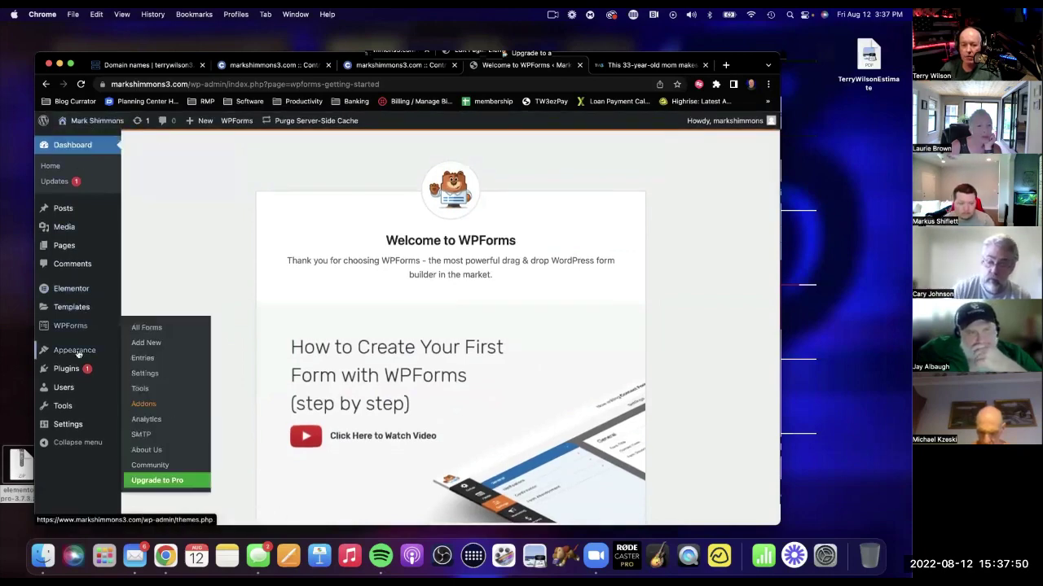
{"action": "mouse_move", "coordinate": [77, 388]}
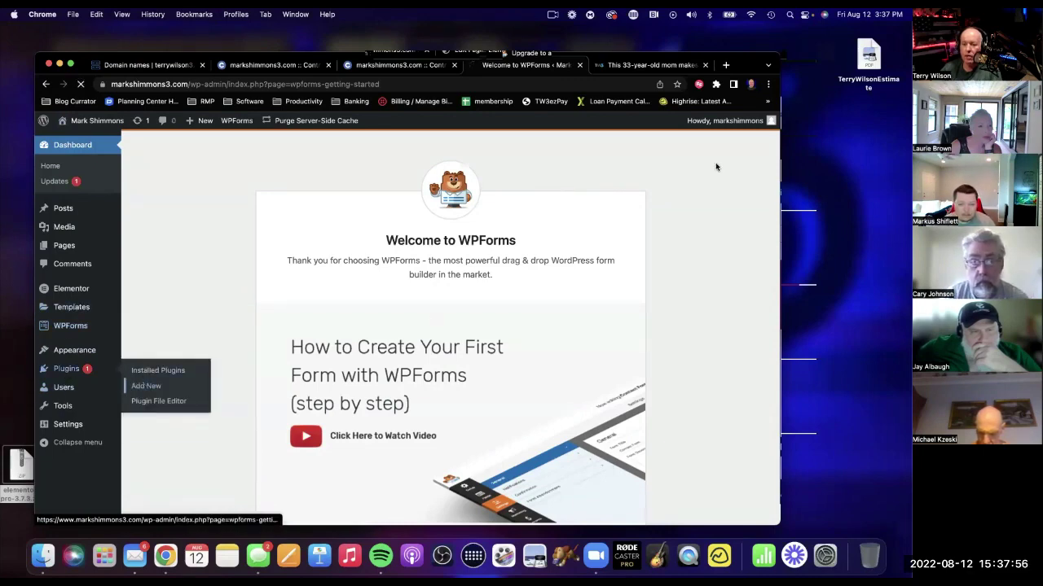
Search 'leadconnector' in Add Plugins, then install and activate the LeadConnector plugin.
{"action": "left_click", "coordinate": [146, 386]}
{"action": "left_click", "coordinate": [661, 181]}
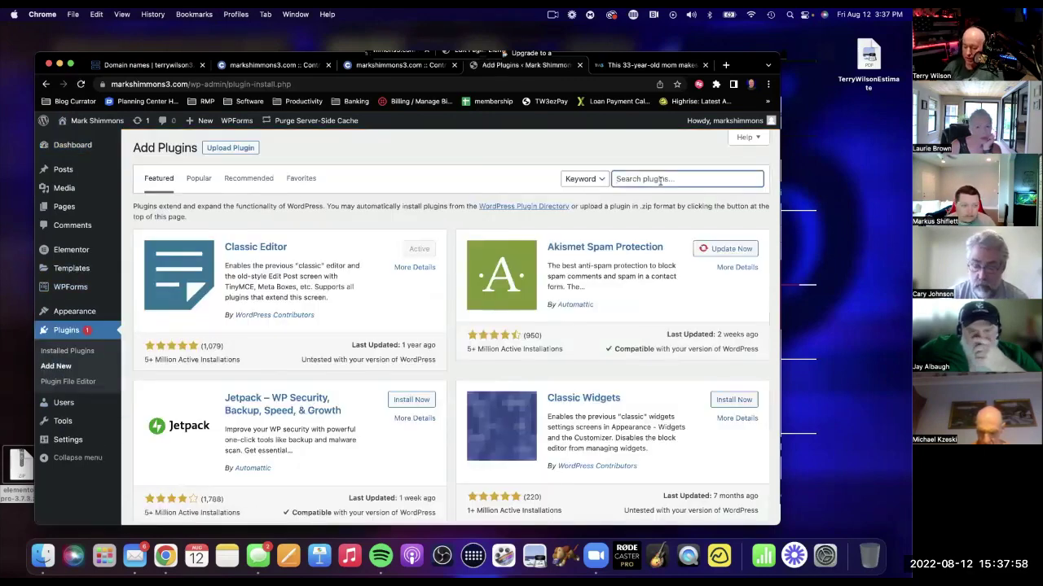
{"action": "type", "text": "leadconnec"}
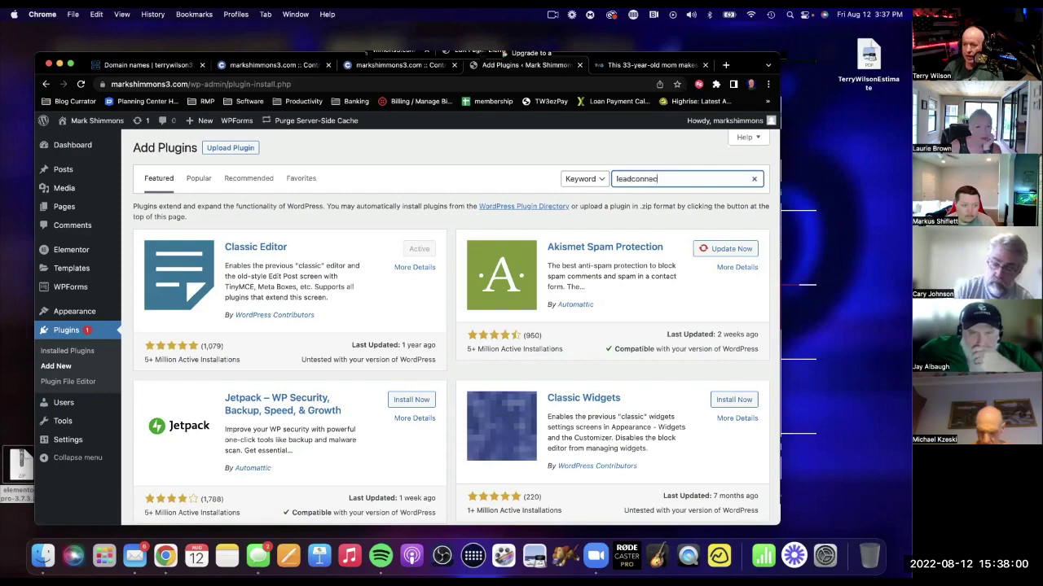
{"action": "type", "text": "tor"}
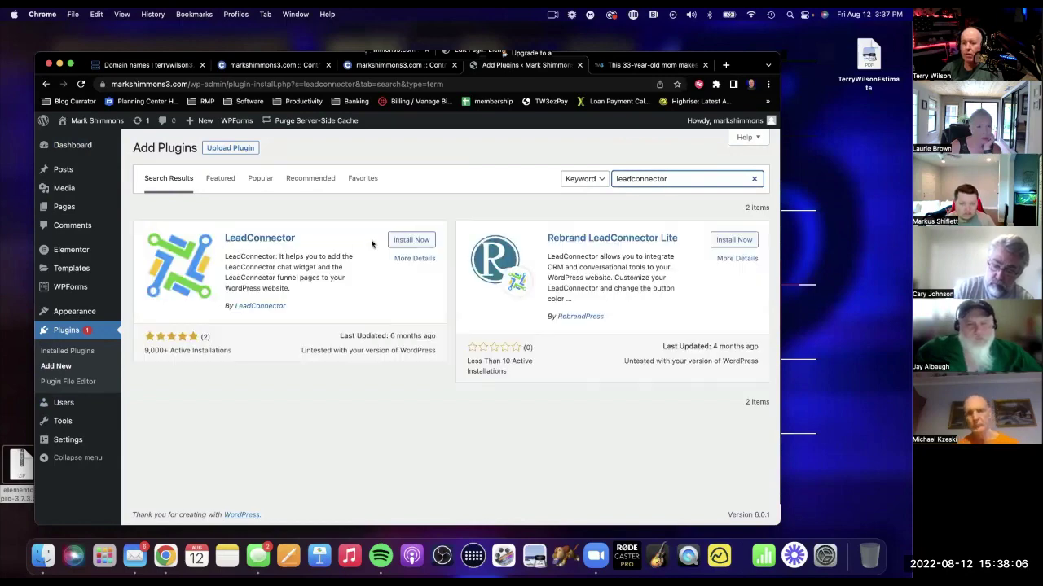
{"action": "left_click", "coordinate": [409, 239]}
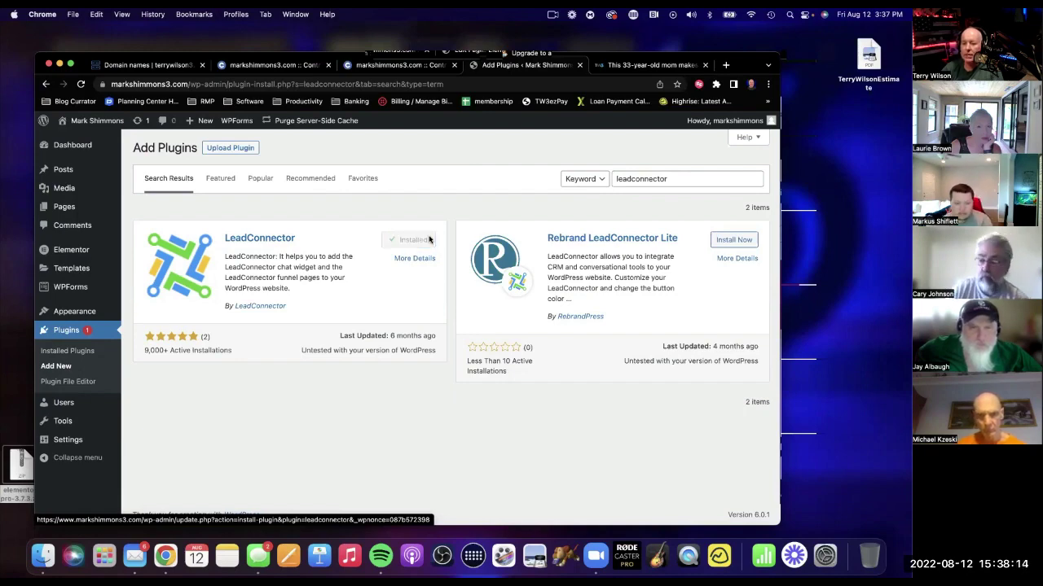
{"action": "left_click", "coordinate": [417, 239]}
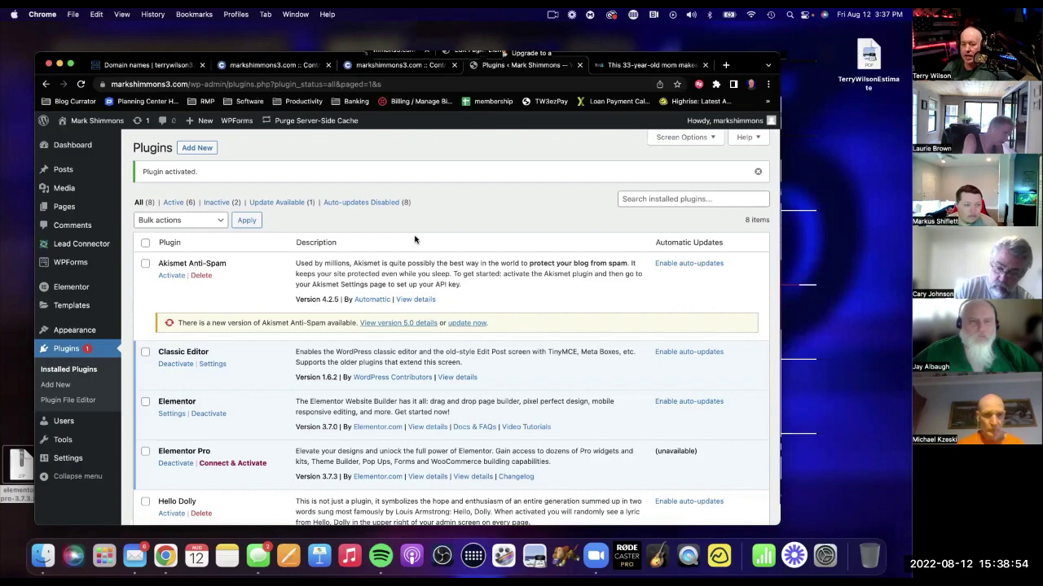
Open terrywilson3.com/wp-admin in a new browser tab and sign in.
{"action": "left_click", "coordinate": [725, 65]}
{"action": "type", "text": "terrywilson3."}
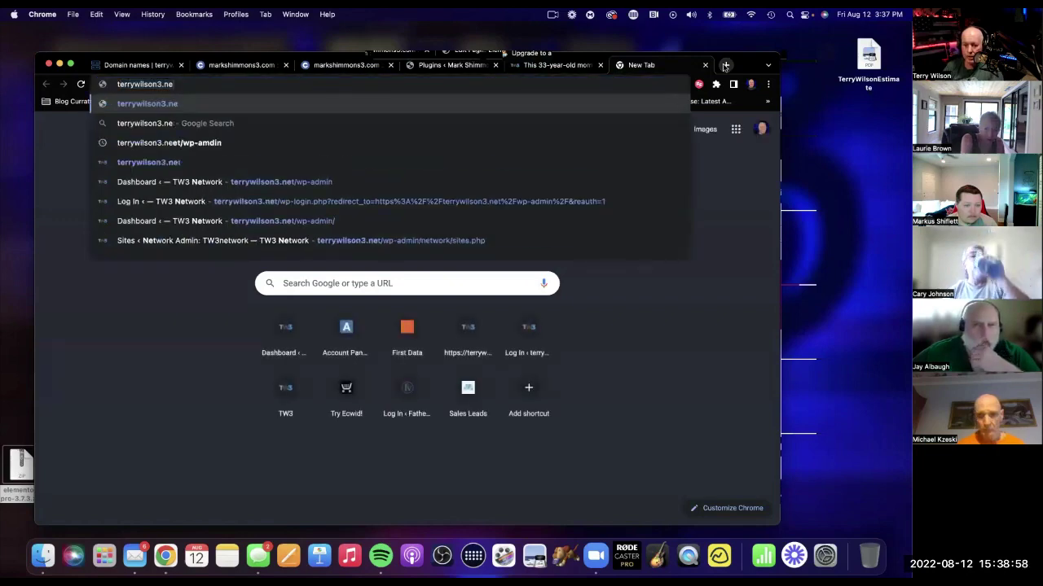
{"action": "type", "text": "com"}
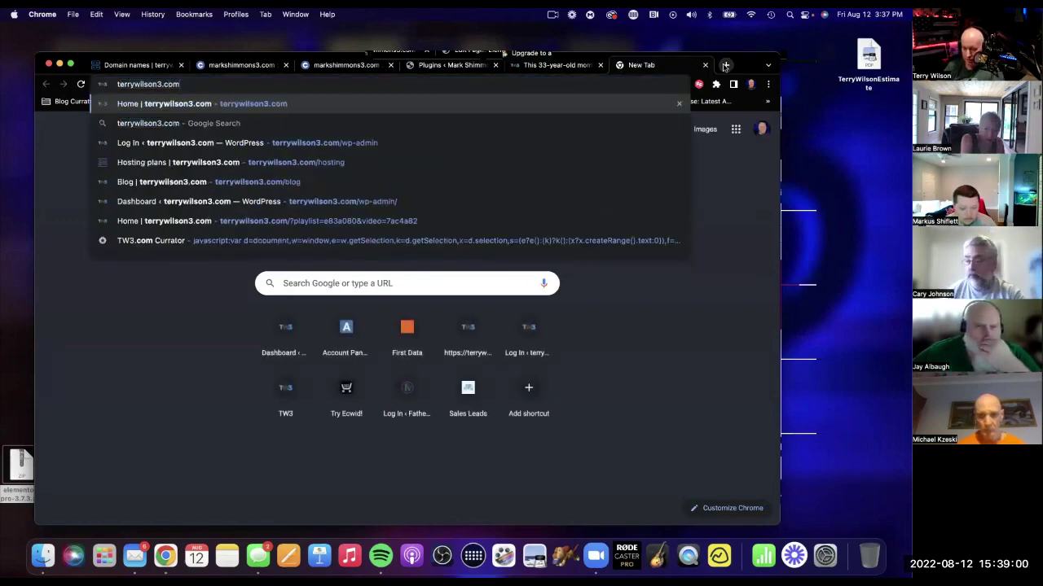
{"action": "type", "text": "/wp-admin"}
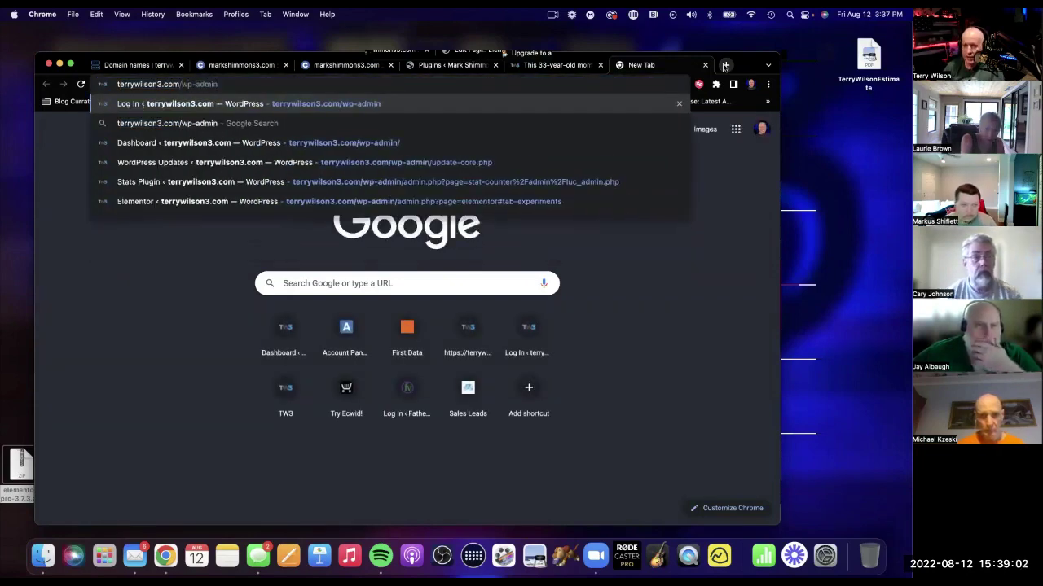
{"action": "key", "text": "Return"}
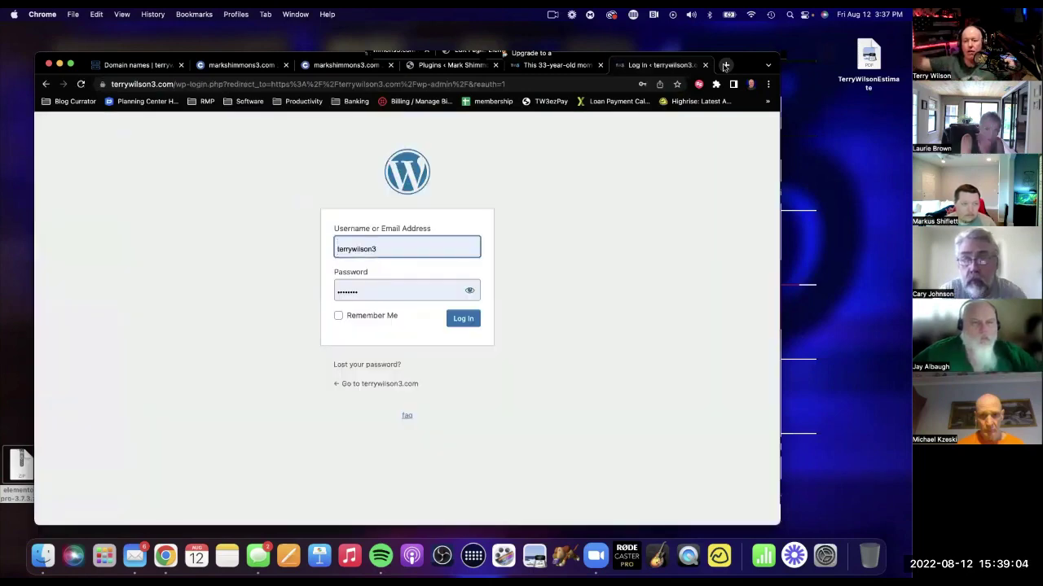
{"action": "left_click", "coordinate": [469, 318]}
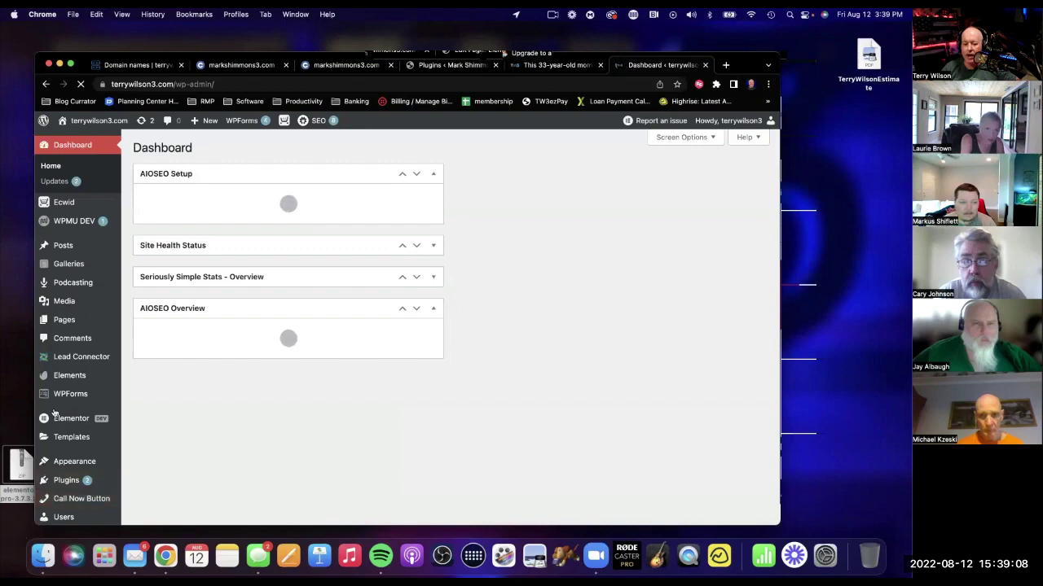
Open Quick Redirects and scroll through the existing redirects list, then back to the top.
{"action": "scroll", "coordinate": [65, 380], "scroll_direction": "down", "scroll_amount": 5}
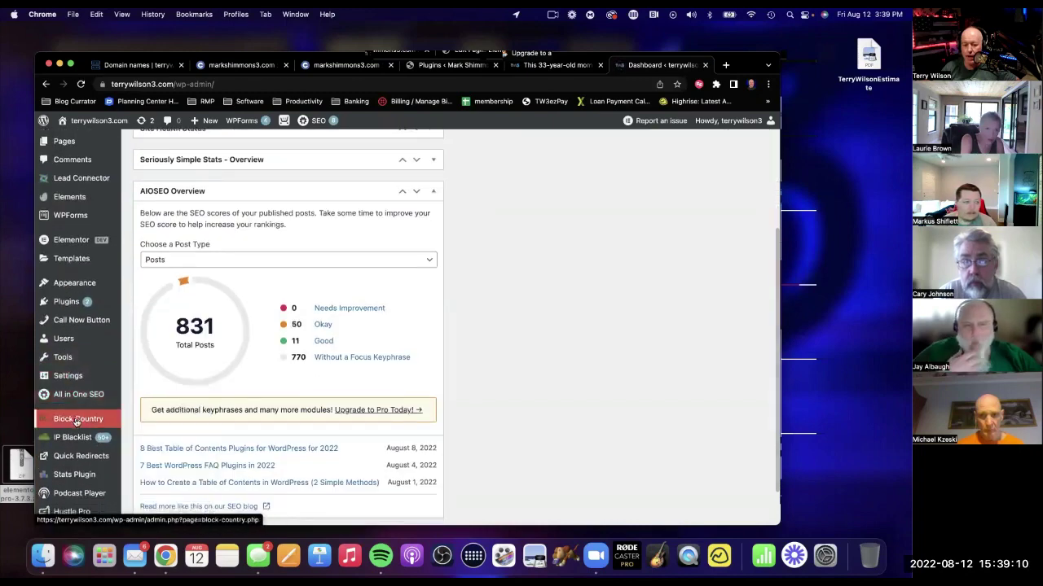
{"action": "mouse_move", "coordinate": [82, 410]}
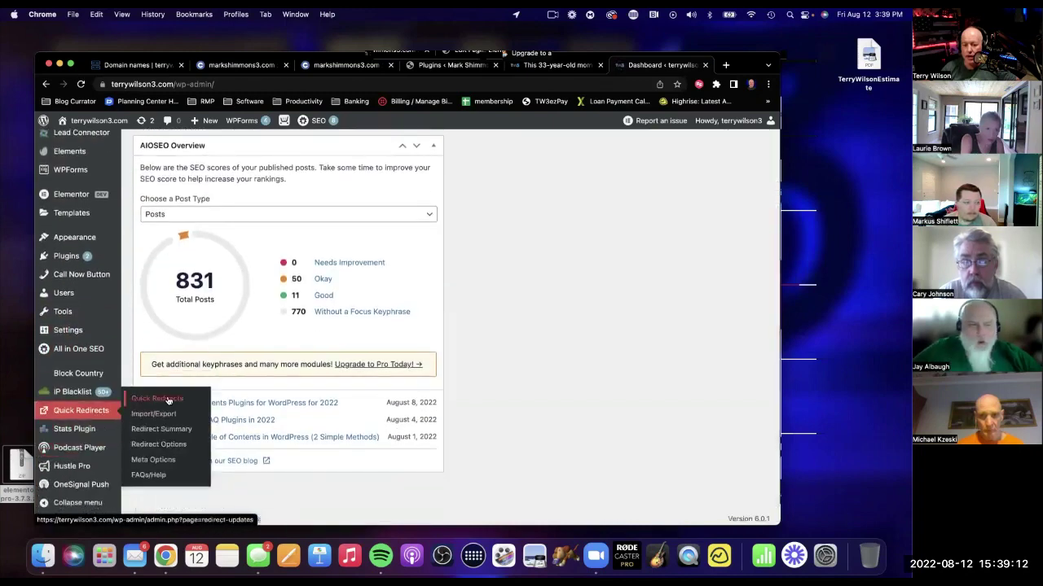
{"action": "left_click", "coordinate": [137, 399]}
{"action": "scroll", "coordinate": [284, 333], "scroll_direction": "down", "scroll_amount": 5}
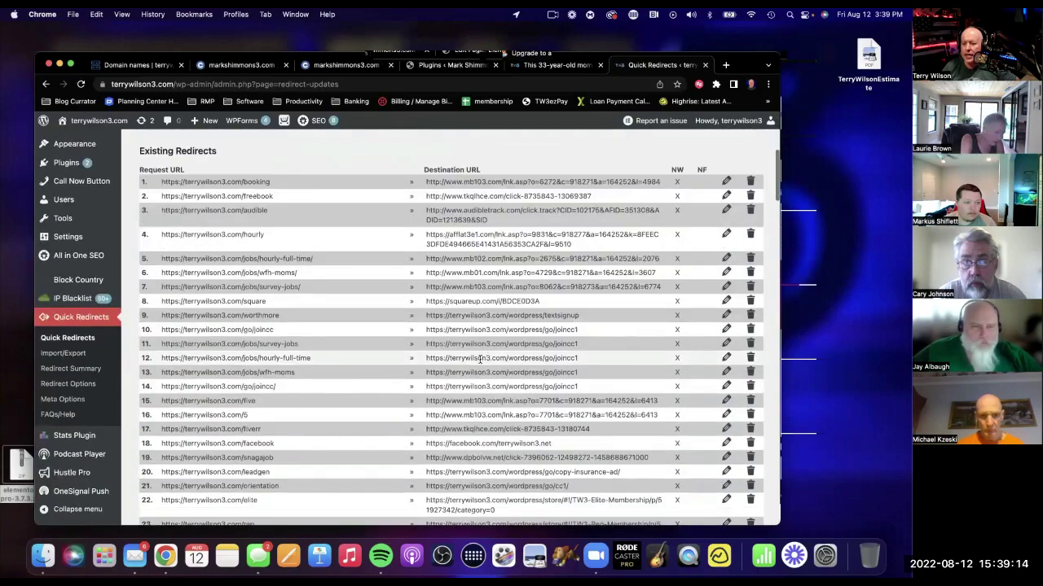
{"action": "scroll", "coordinate": [309, 339], "scroll_direction": "down", "scroll_amount": 15}
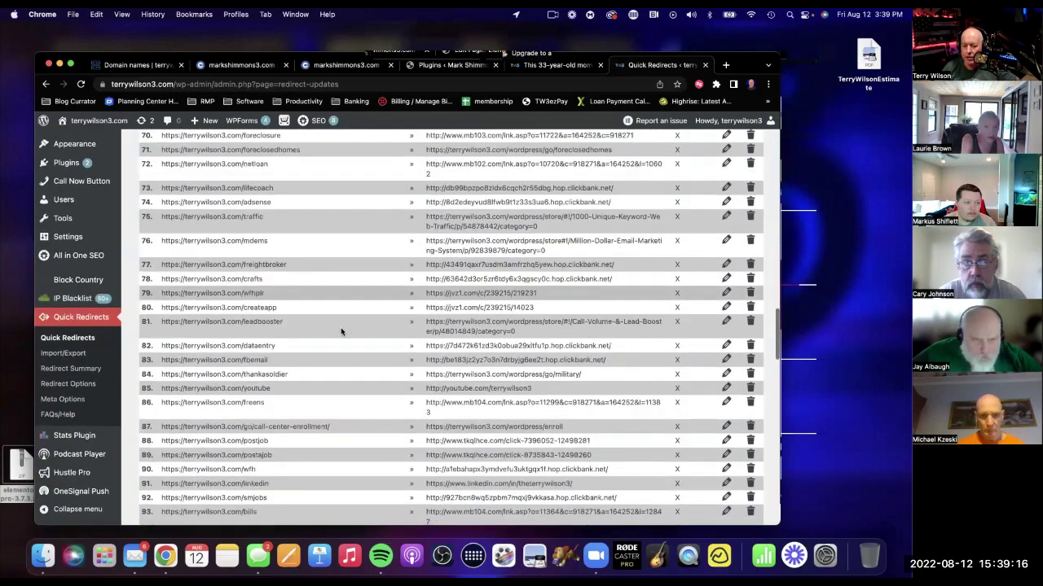
{"action": "scroll", "coordinate": [340, 332], "scroll_direction": "down", "scroll_amount": 3}
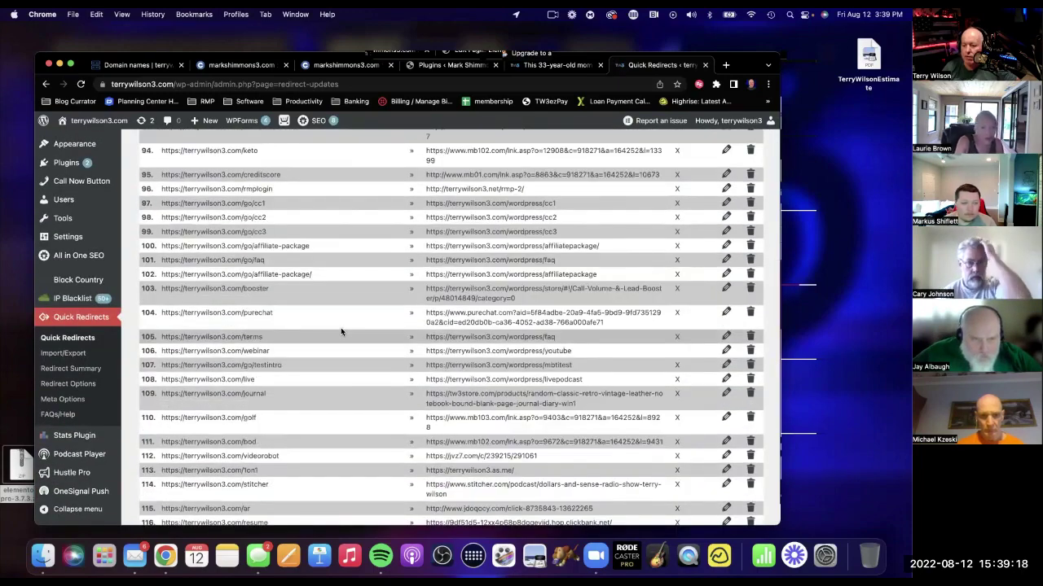
{"action": "scroll", "coordinate": [567, 287], "scroll_direction": "up", "scroll_amount": 3}
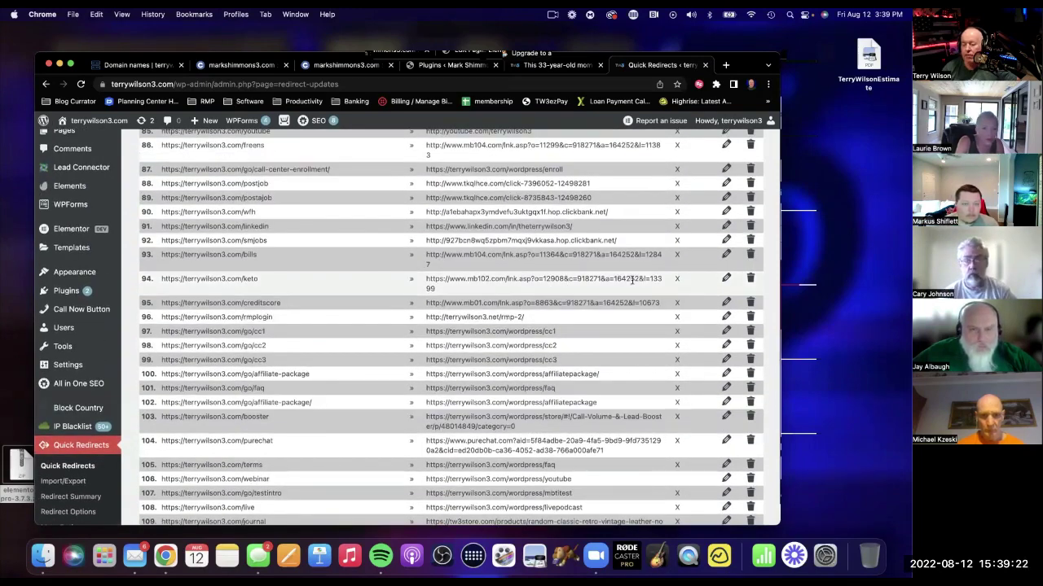
{"action": "scroll", "coordinate": [632, 281], "scroll_direction": "up", "scroll_amount": 2}
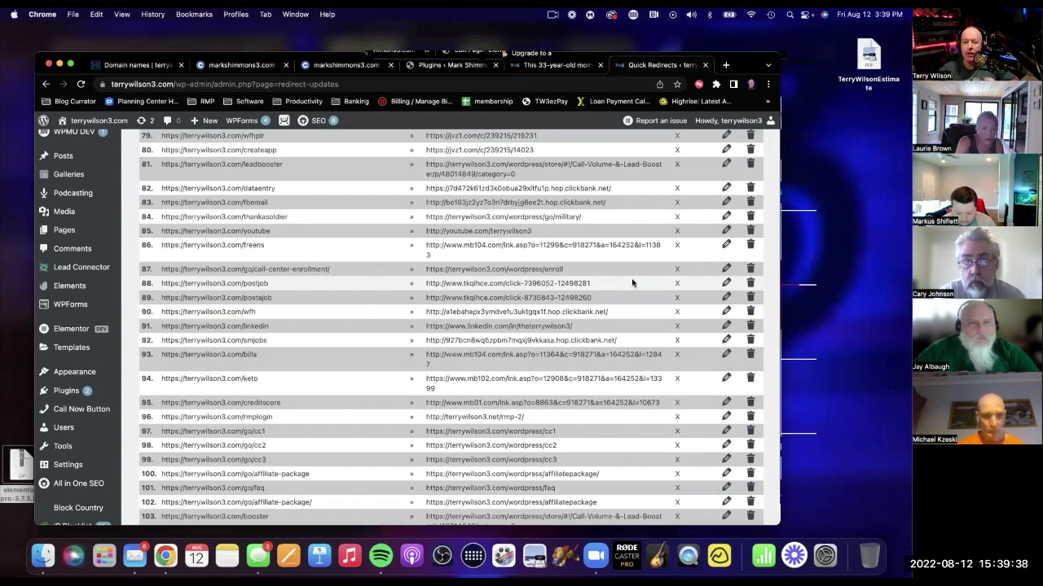
{"action": "scroll", "coordinate": [566, 312], "scroll_direction": "up", "scroll_amount": 10}
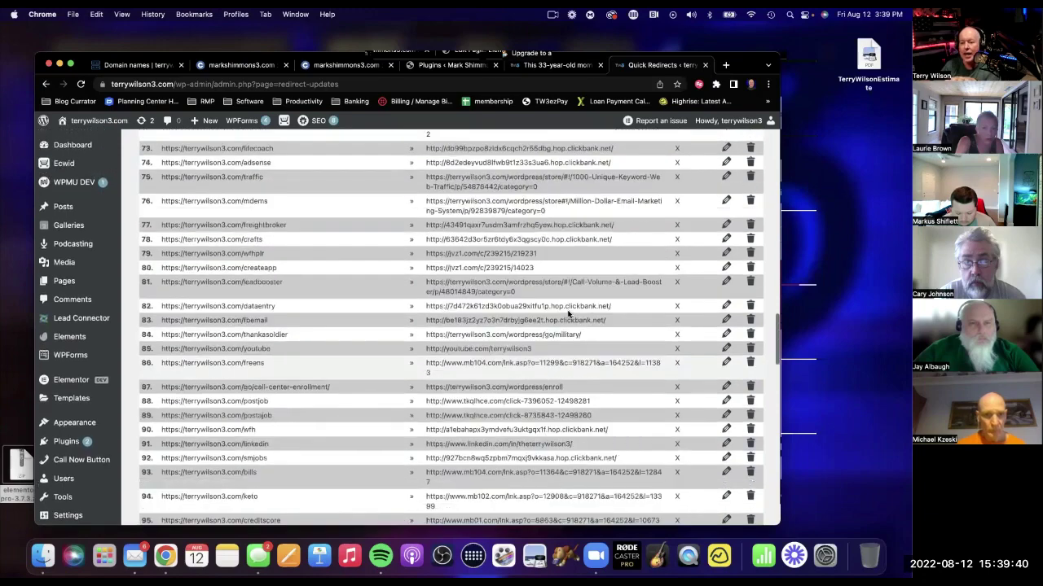
{"action": "scroll", "coordinate": [512, 265], "scroll_direction": "up", "scroll_amount": 1}
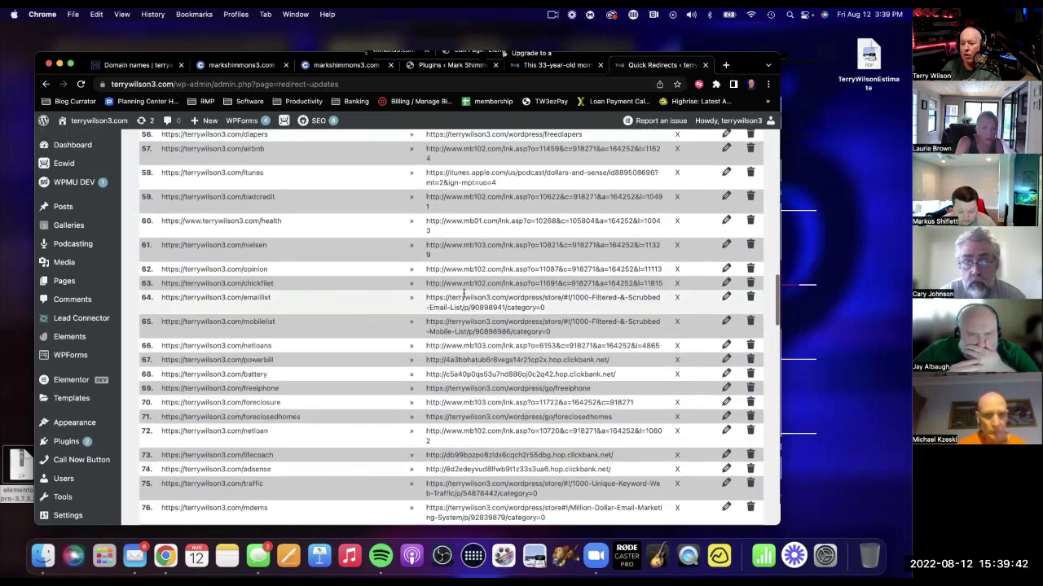
{"action": "scroll", "coordinate": [366, 291], "scroll_direction": "up", "scroll_amount": 6}
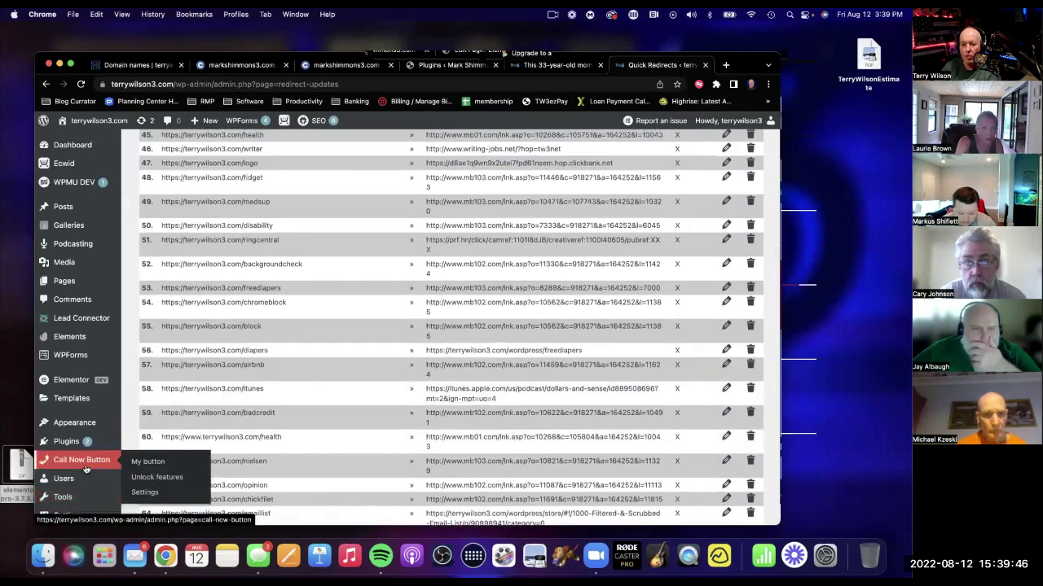
{"action": "scroll", "coordinate": [263, 439], "scroll_direction": "up", "scroll_amount": 20}
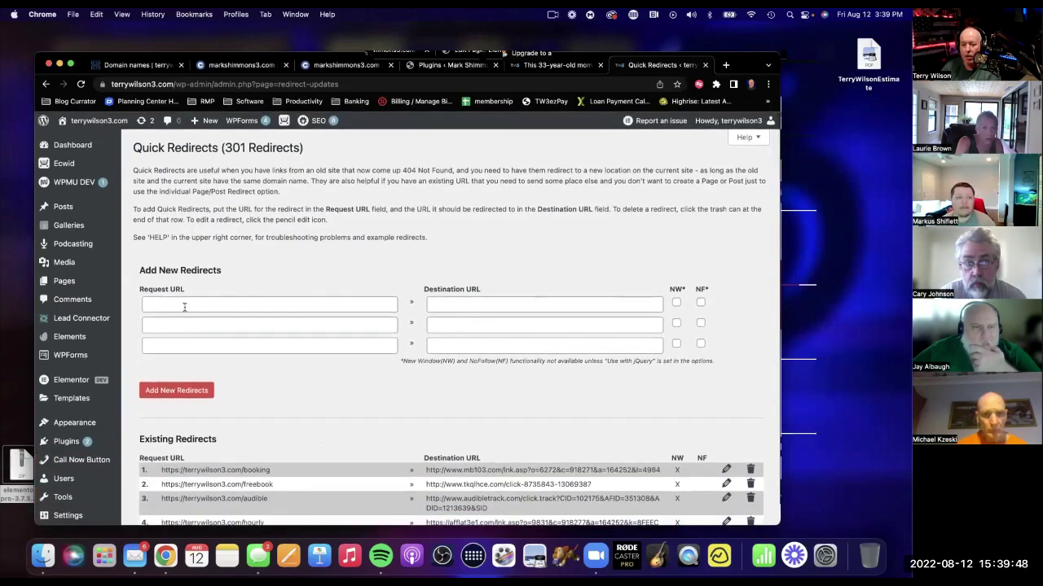
{"action": "left_click", "coordinate": [184, 302]}
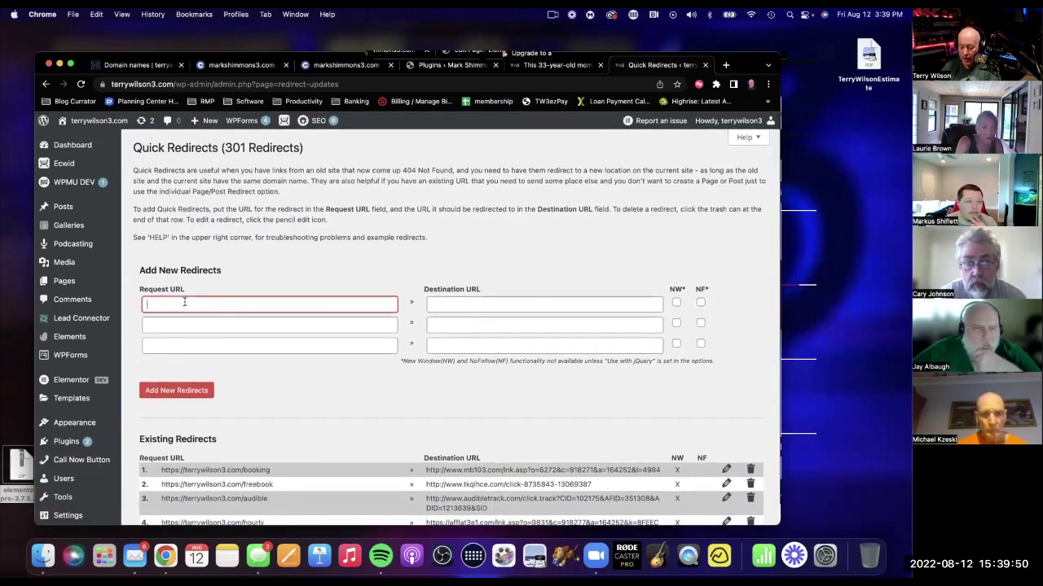
{"action": "type", "text": "htt"}
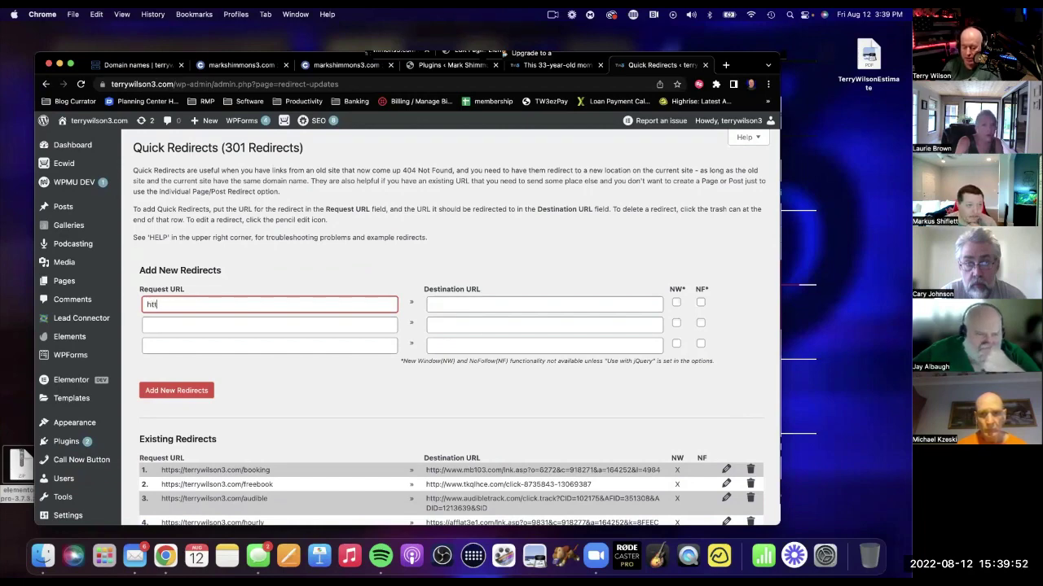
{"action": "type", "text": "p"}
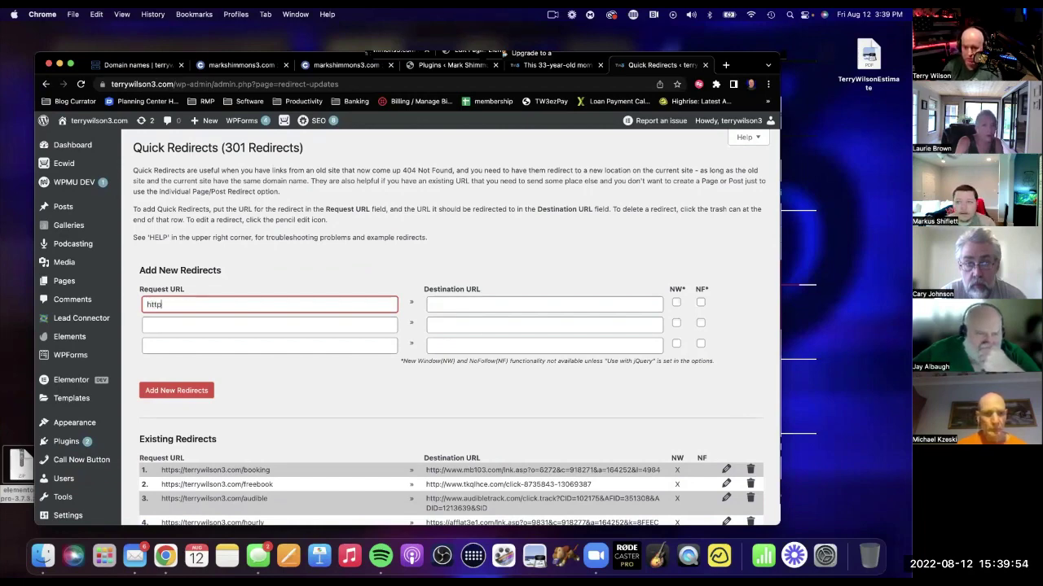
{"action": "type", "text": "s:/"}
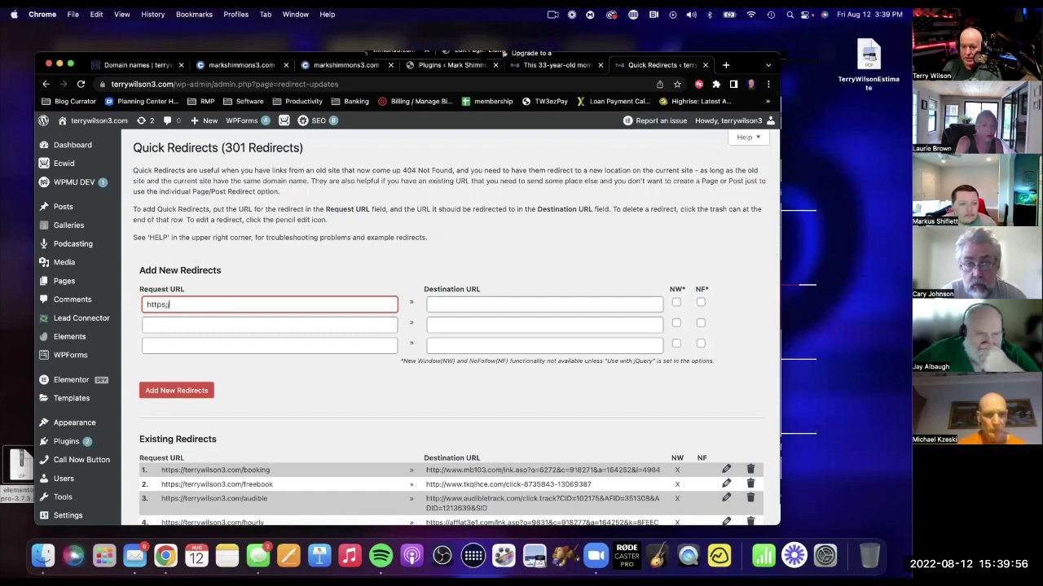
{"action": "type", "text": "/"}
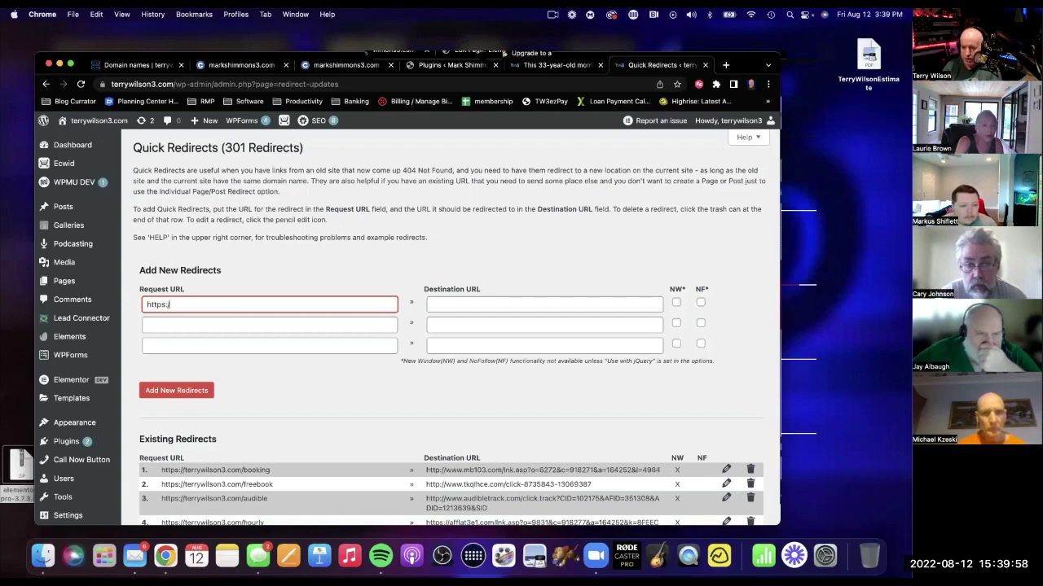
{"action": "type", "text": "terrywilson"}
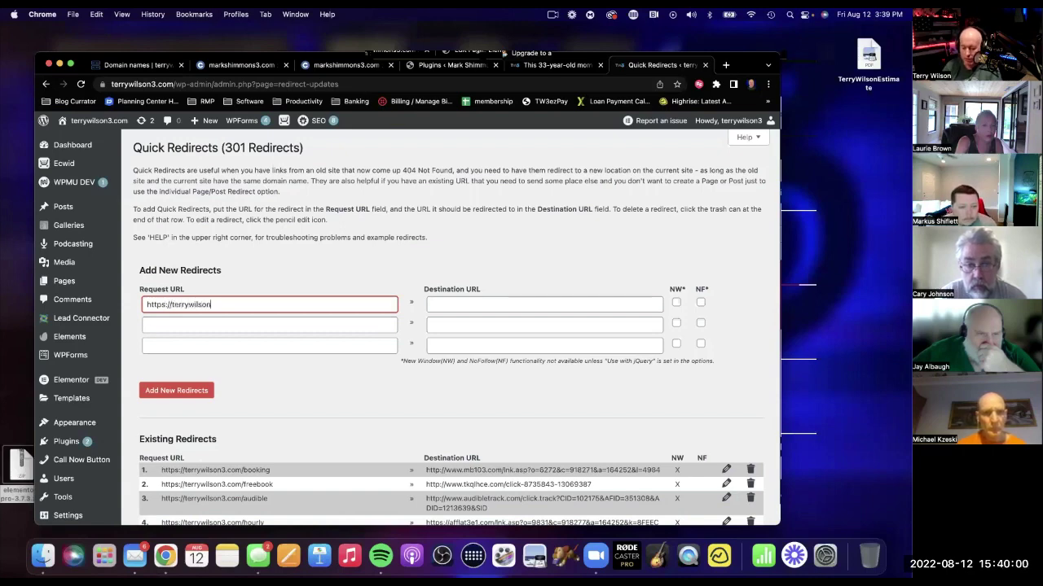
{"action": "type", "text": "3.com/laurie"}
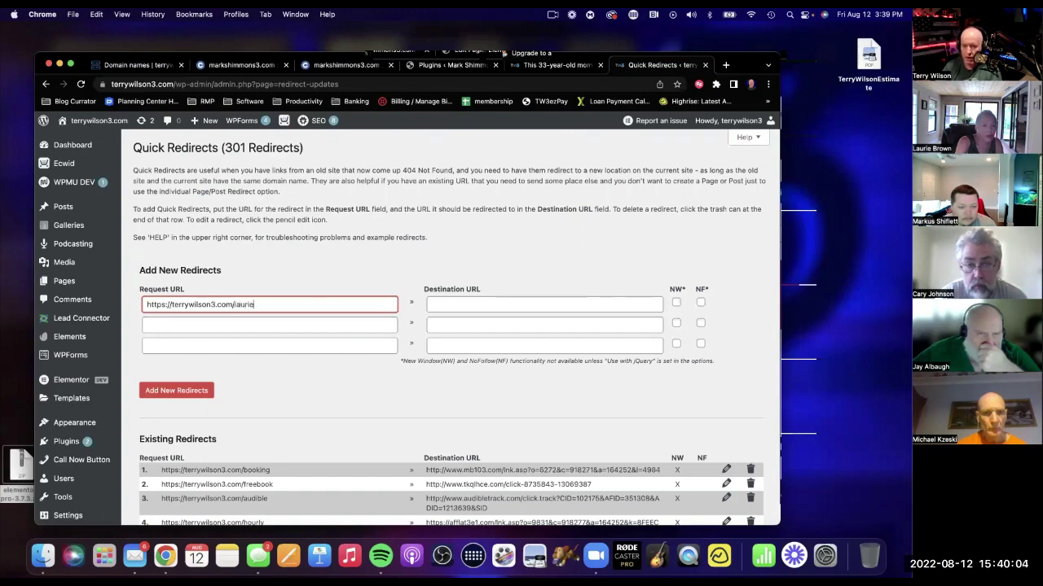
{"action": "left_click", "coordinate": [468, 306]}
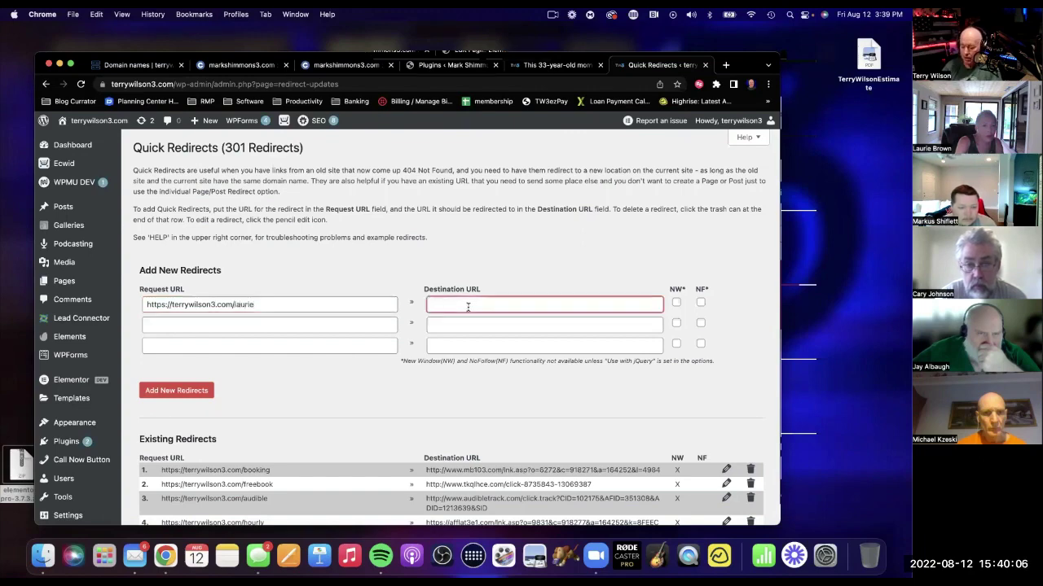
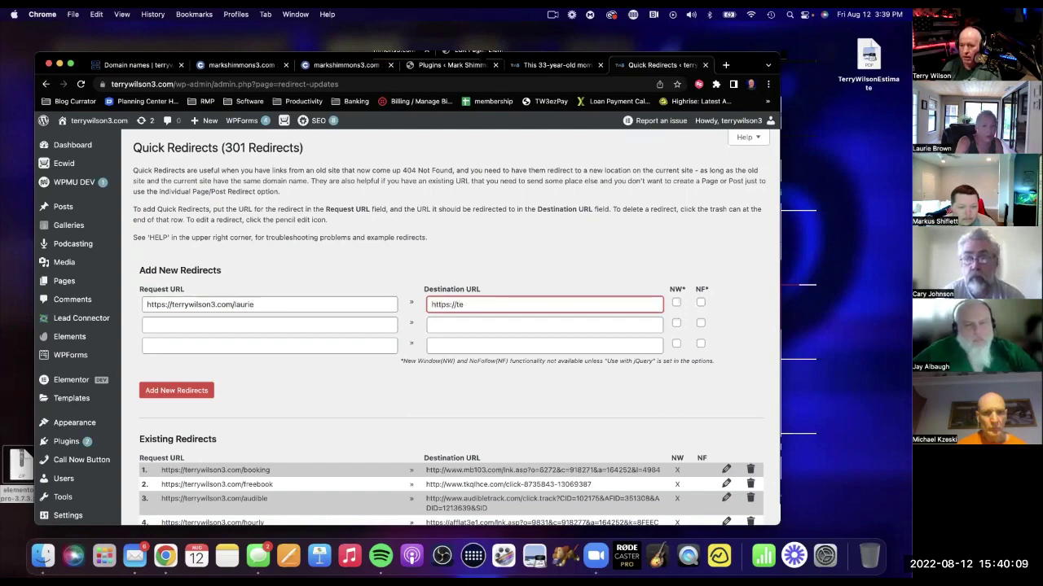
{"action": "key", "text": "BackSpace"}
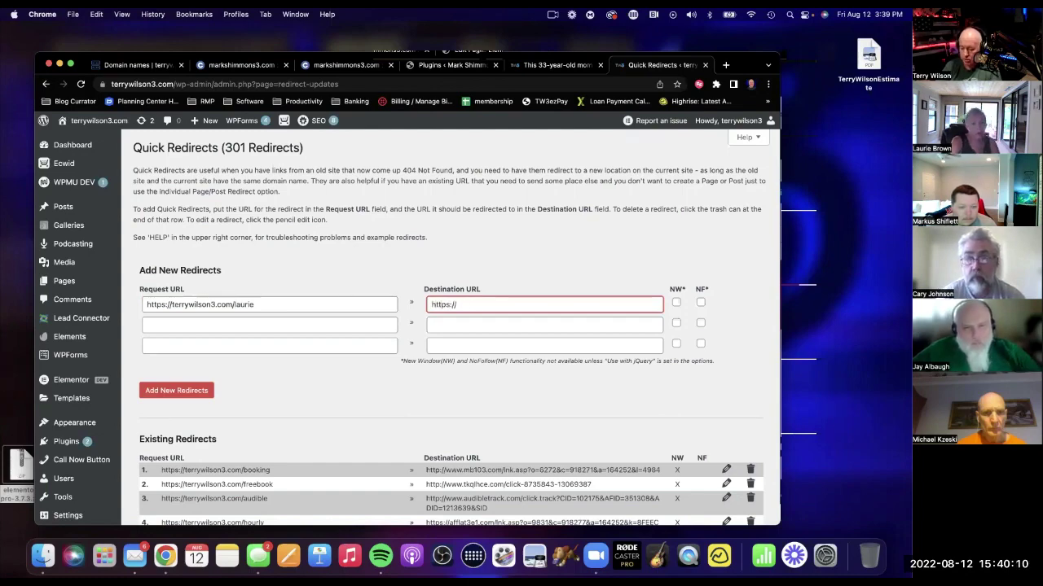
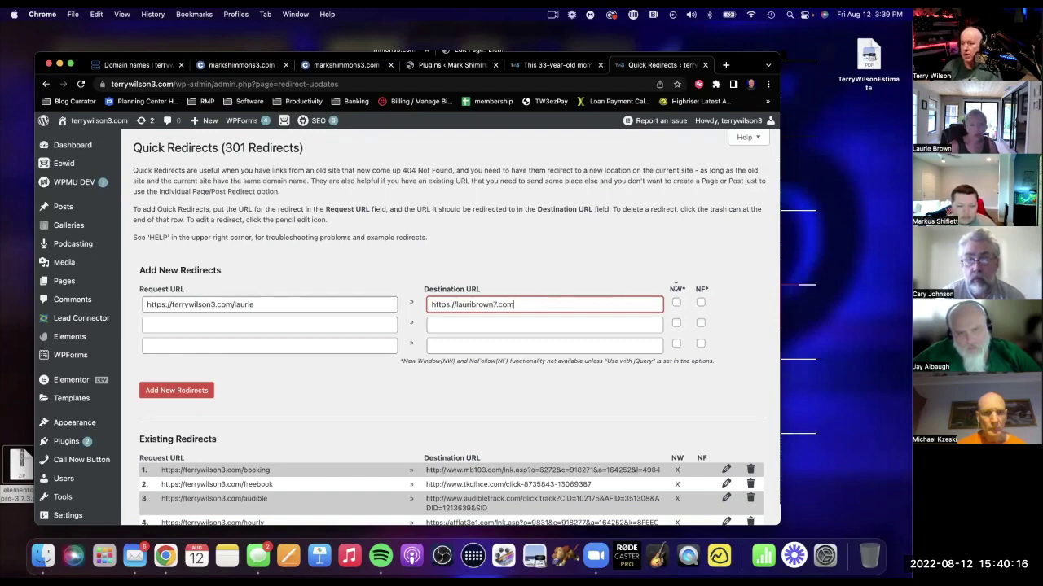
{"action": "left_click", "coordinate": [676, 302]}
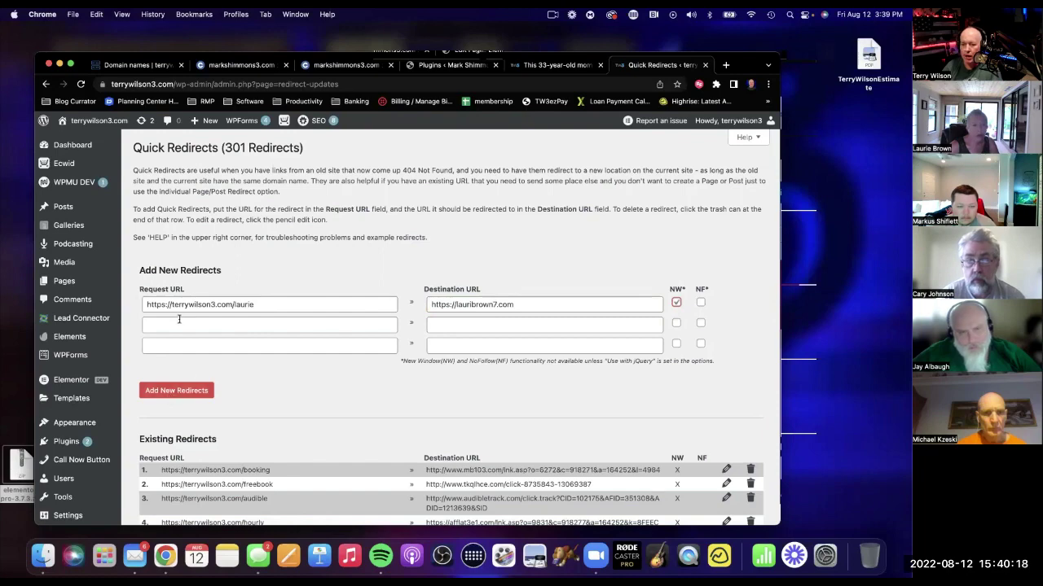
{"action": "left_click", "coordinate": [188, 392]}
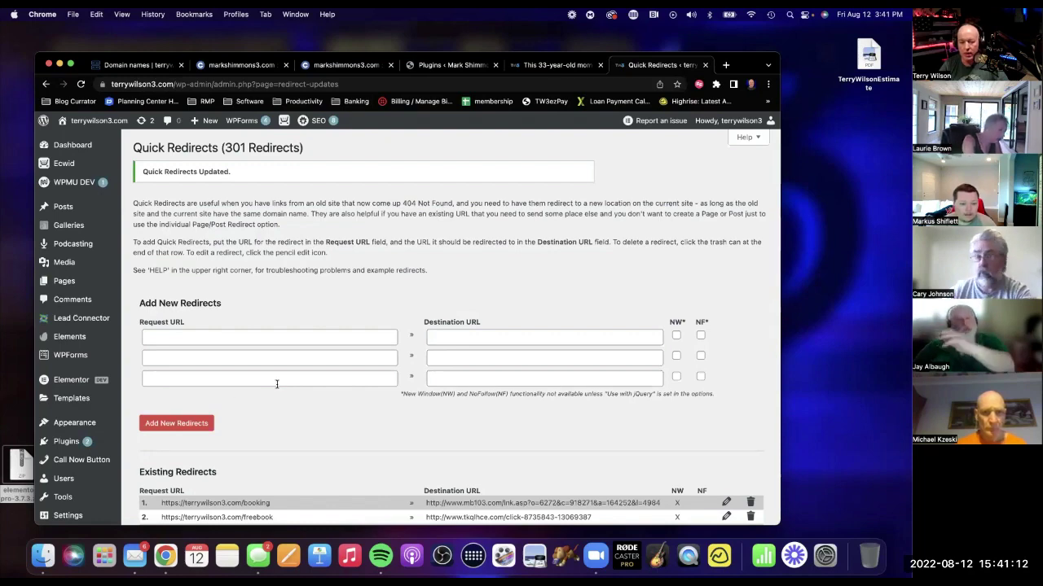
{"action": "mouse_move", "coordinate": [77, 421]}
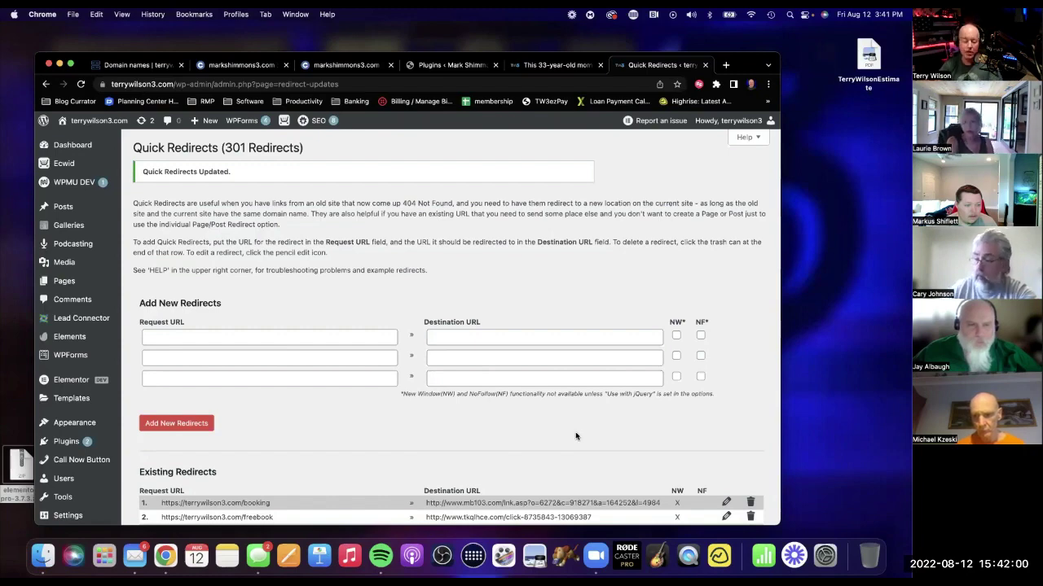
{"action": "scroll", "coordinate": [642, 343], "scroll_direction": "up", "scroll_amount": 1}
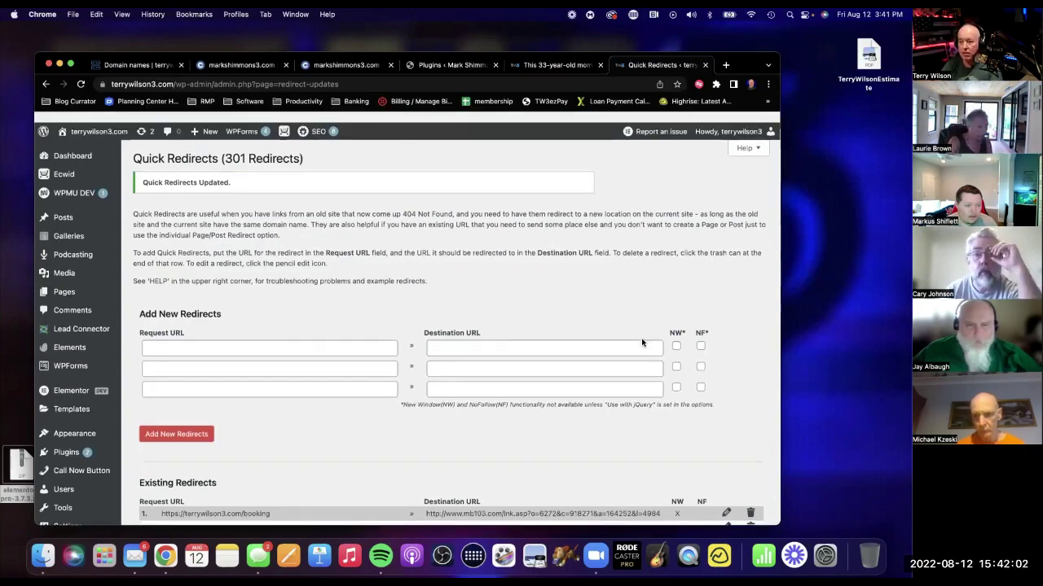
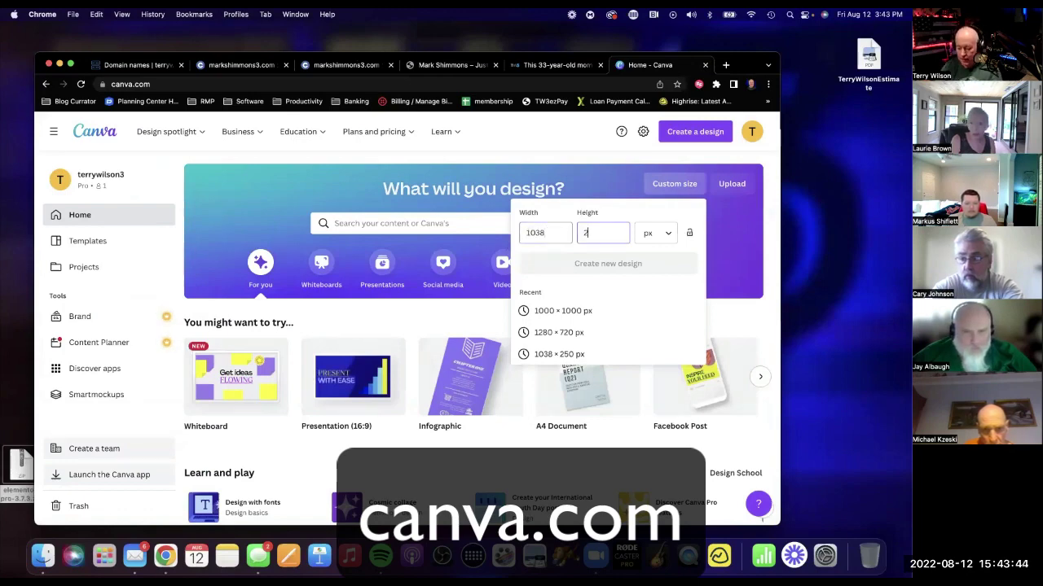
Create a blank 1038×250 Canva design and give it a blue background.
{"action": "type", "text": "0"}
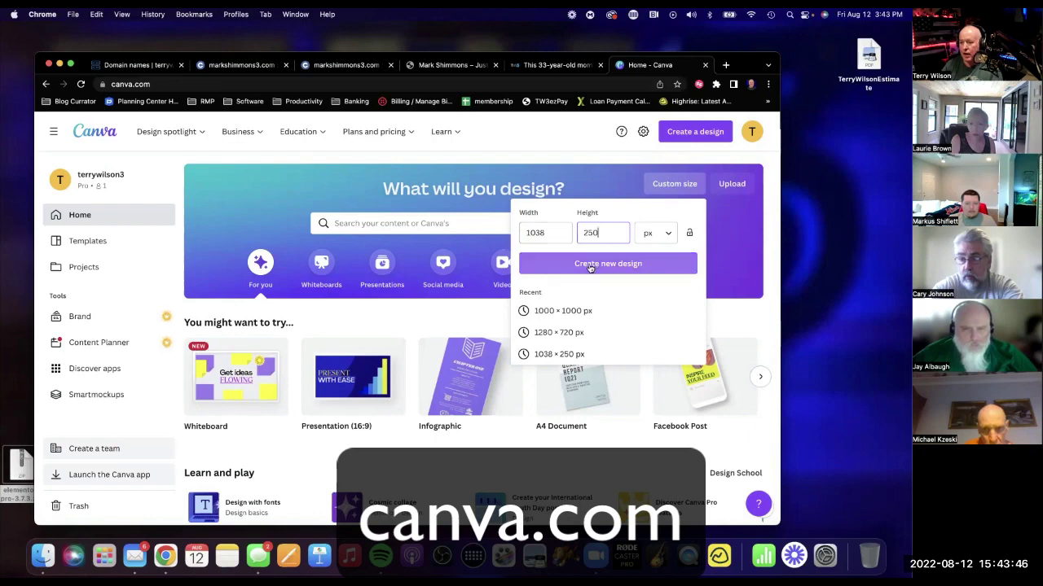
{"action": "left_click", "coordinate": [591, 264]}
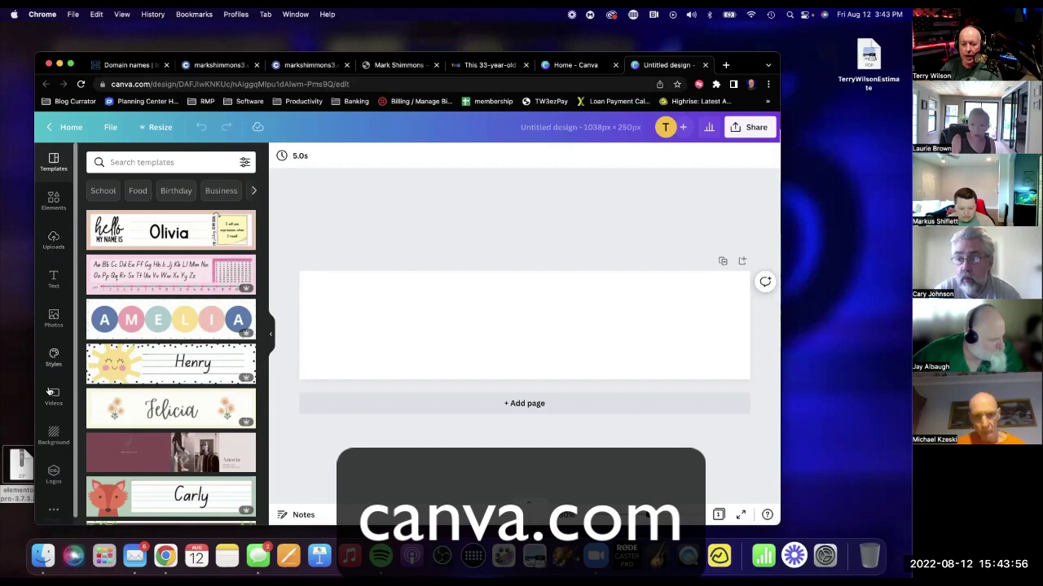
{"action": "scroll", "coordinate": [53, 399], "scroll_direction": "down", "scroll_amount": 1}
{"action": "left_click", "coordinate": [53, 425]}
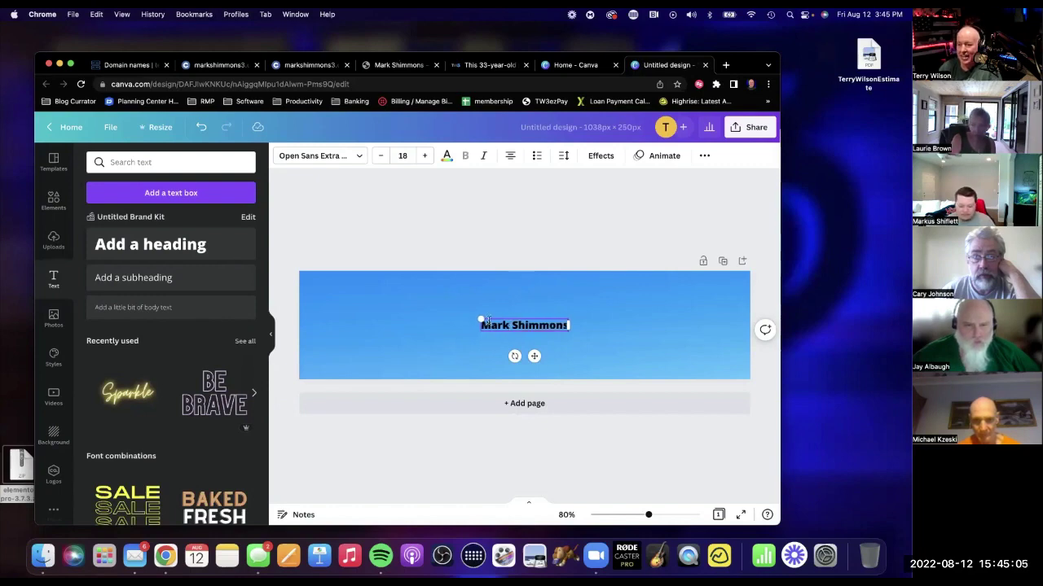
{"action": "left_click_drag", "start_coordinate": [446, 297], "coordinate": [373, 304]}
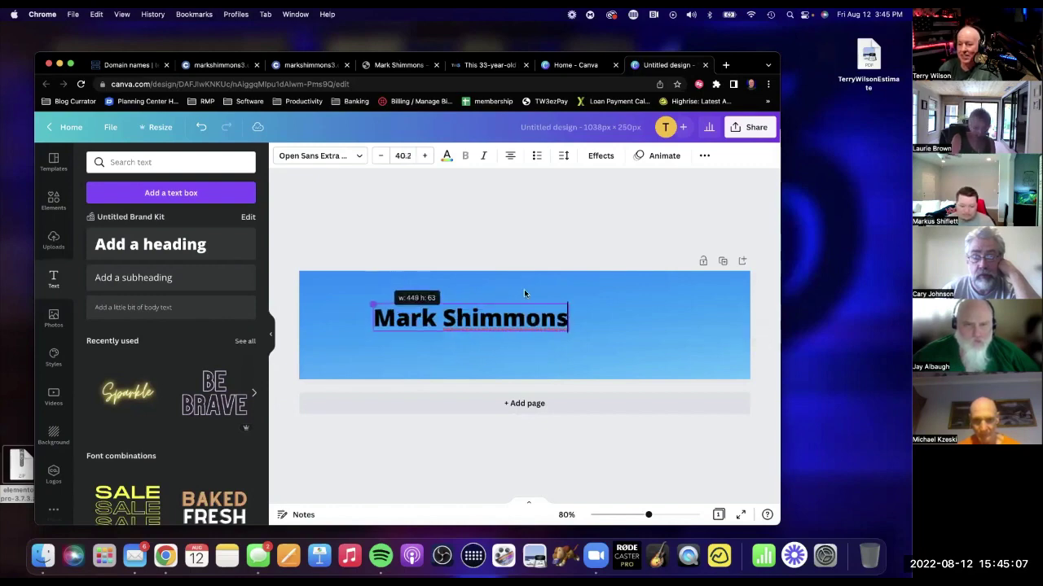
{"action": "left_click_drag", "start_coordinate": [568, 331], "coordinate": [671, 345]}
{"action": "left_click", "coordinate": [531, 235]}
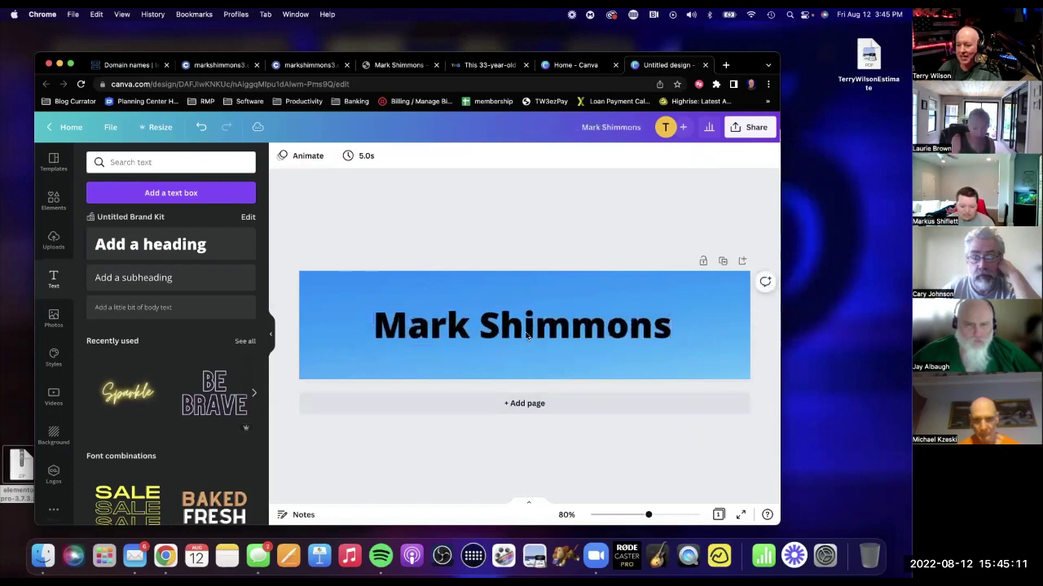
{"action": "left_click_drag", "start_coordinate": [528, 336], "coordinate": [529, 332]}
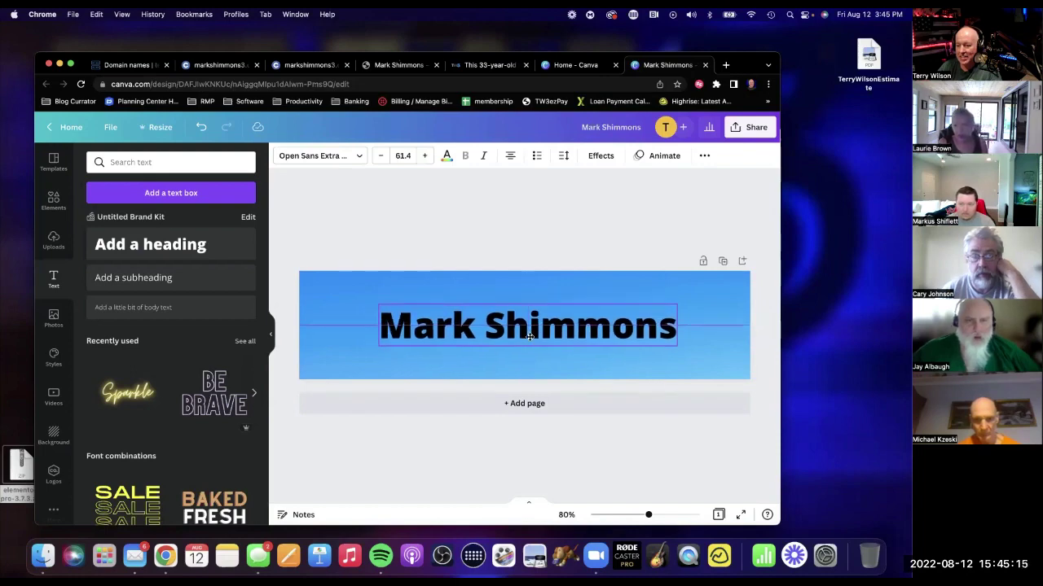
{"action": "left_click", "coordinate": [531, 337]}
{"action": "key", "text": "super+a"}
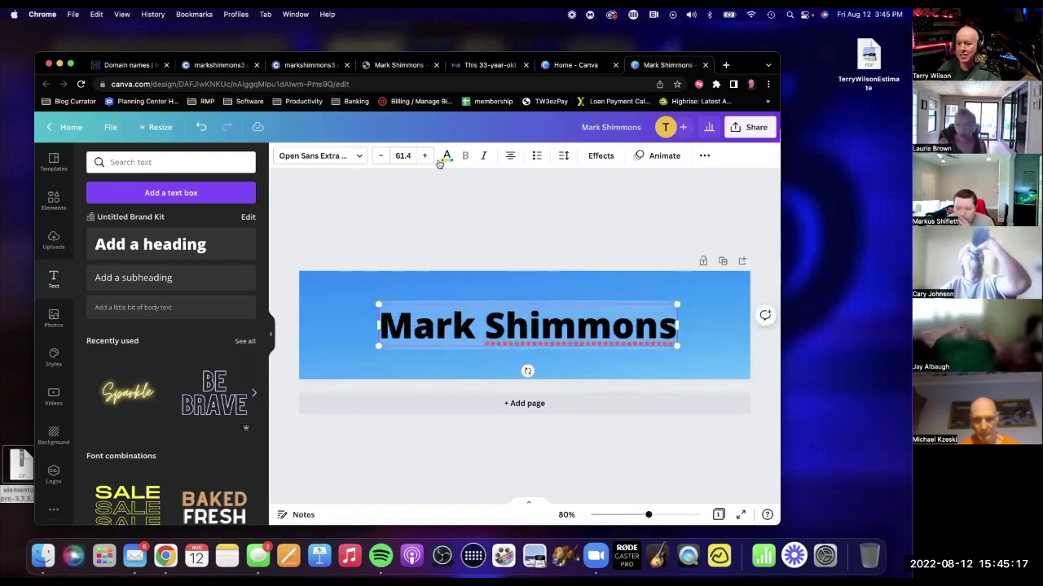
{"action": "left_click", "coordinate": [446, 156]}
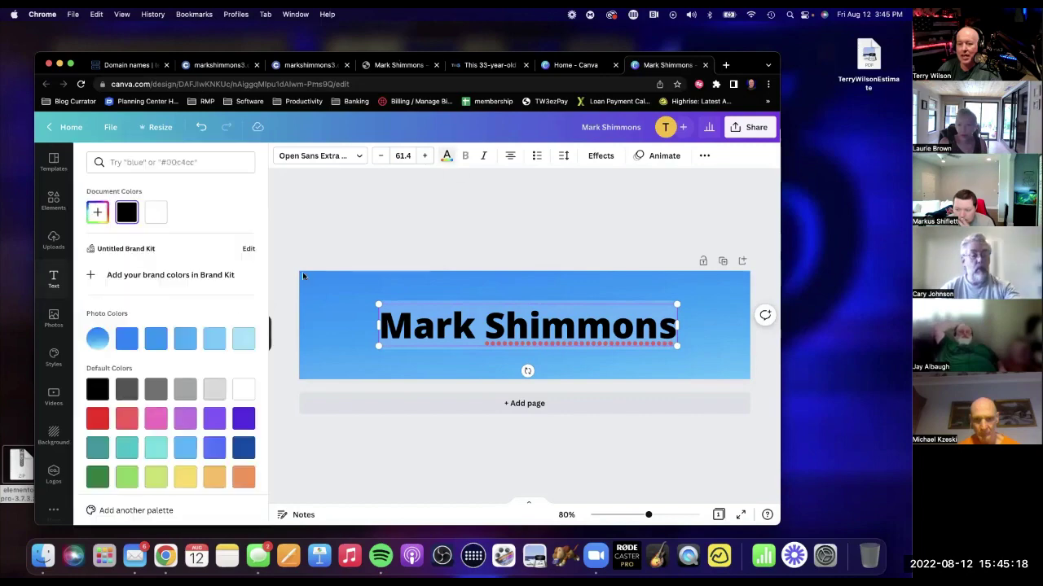
{"action": "left_click", "coordinate": [220, 398]}
{"action": "left_click", "coordinate": [486, 210]}
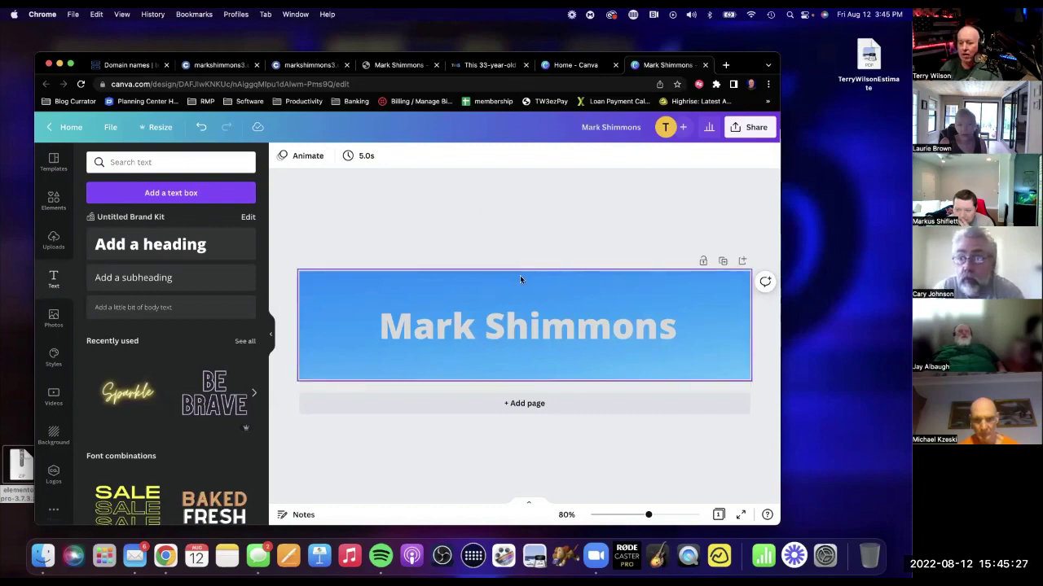
Search Elements for 'marketing' and place a marketing graphic at the banner's left end.
{"action": "left_click", "coordinate": [54, 201]}
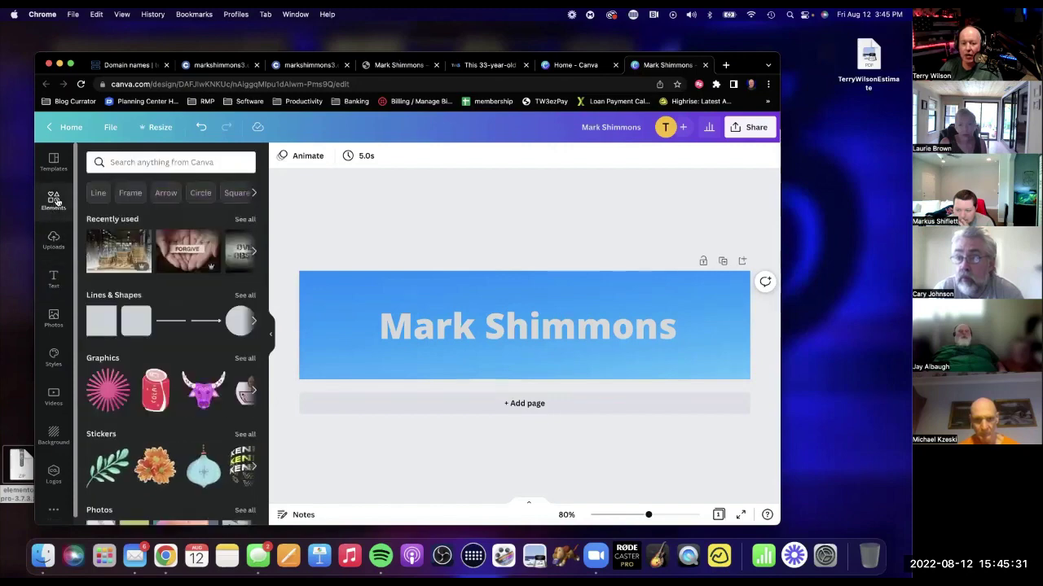
{"action": "left_click", "coordinate": [173, 162]}
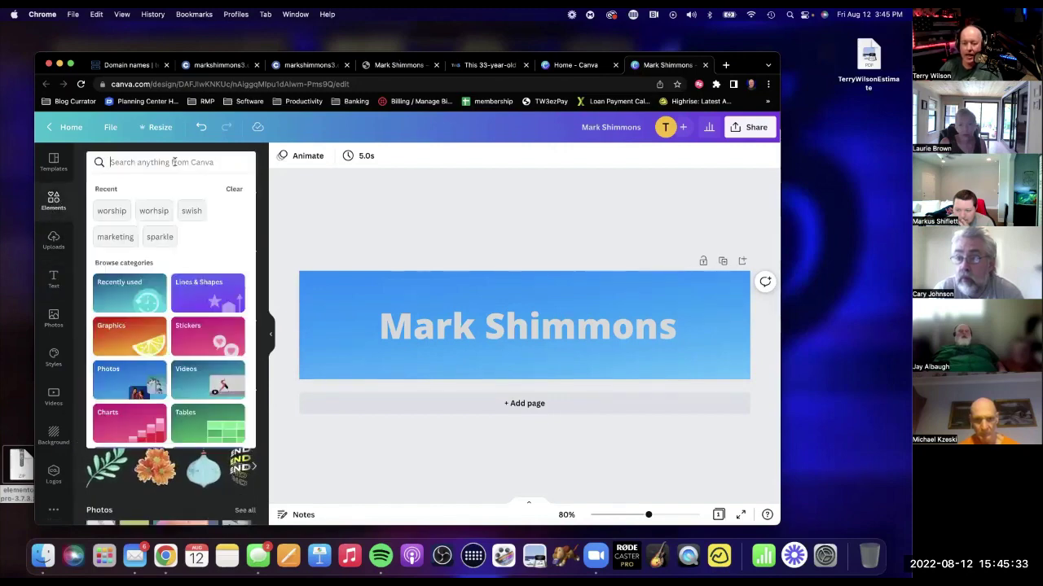
{"action": "type", "text": "marke"}
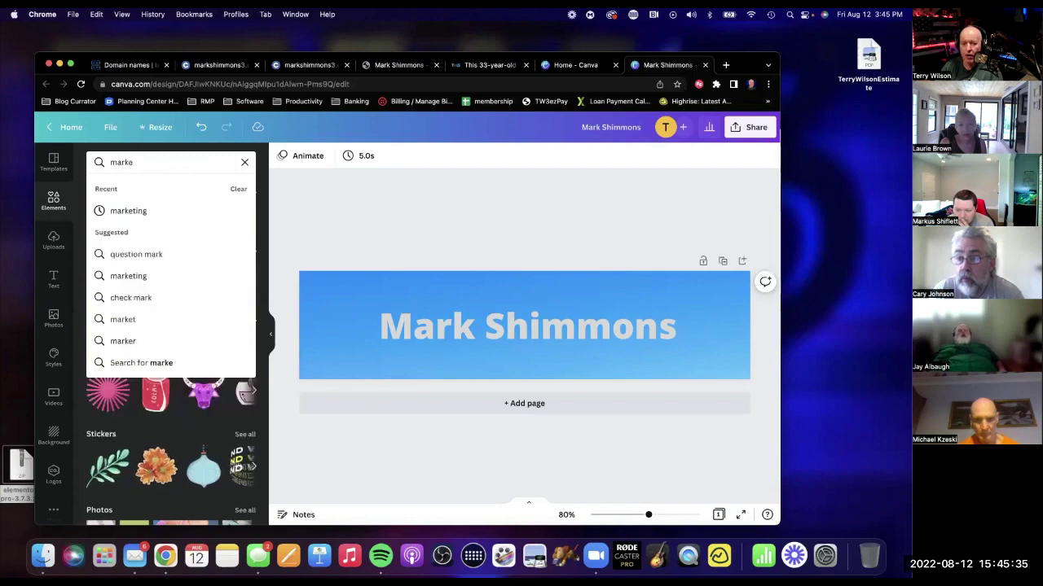
{"action": "type", "text": "ting"}
{"action": "key", "text": "Return"}
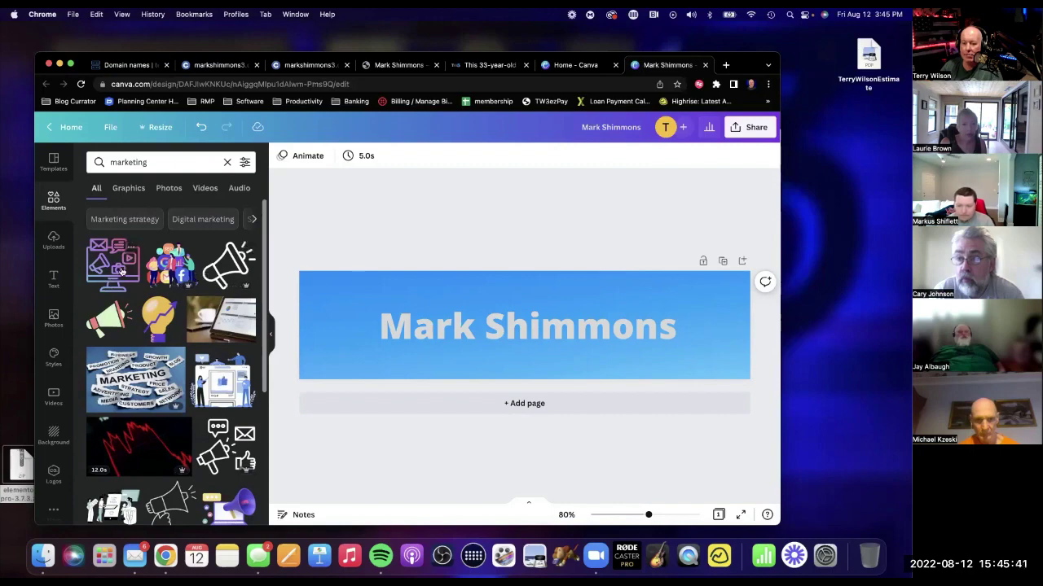
{"action": "left_click", "coordinate": [121, 272]}
{"action": "left_click_drag", "start_coordinate": [356, 330], "coordinate": [343, 326]}
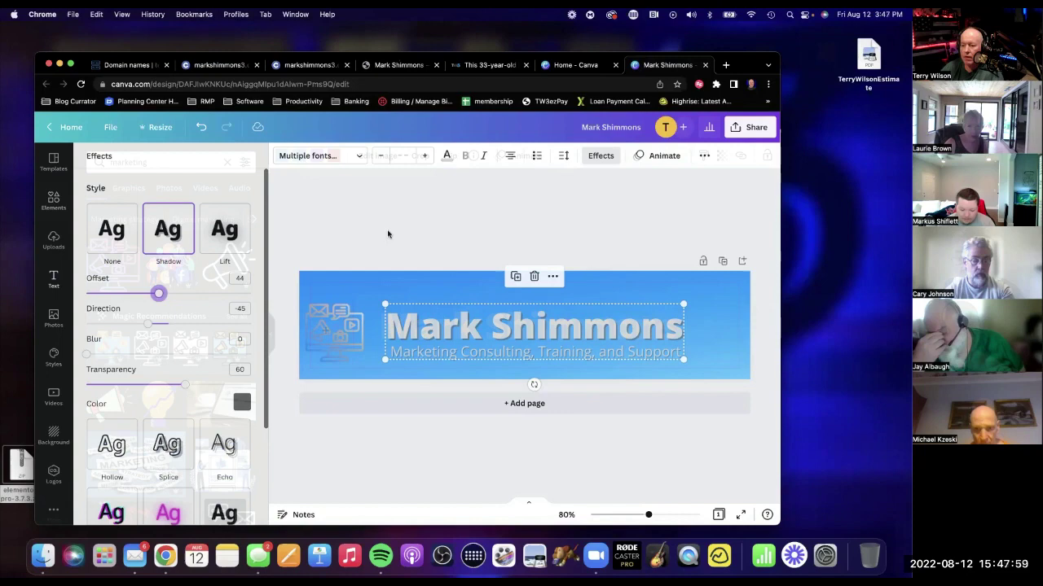
{"action": "left_click", "coordinate": [387, 233]}
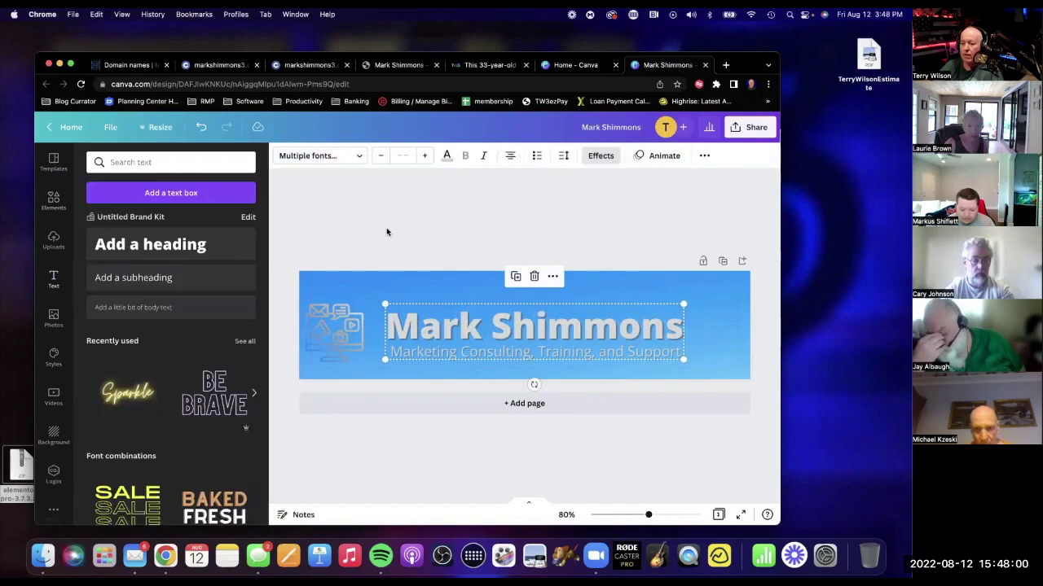
Download the banner as a PNG file.
{"action": "left_click", "coordinate": [733, 127]}
{"action": "left_click", "coordinate": [595, 389]}
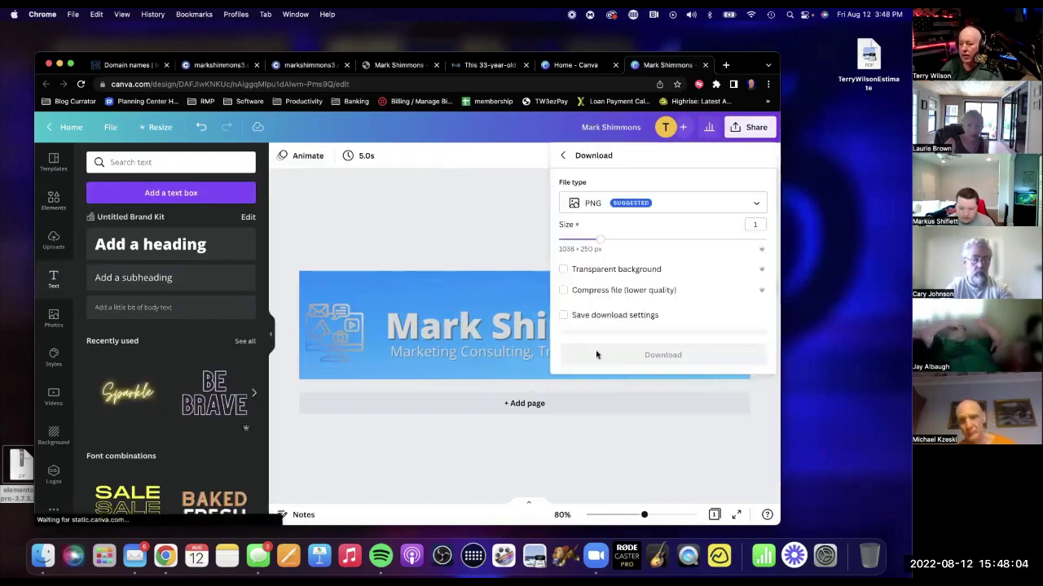
{"action": "left_click", "coordinate": [624, 353]}
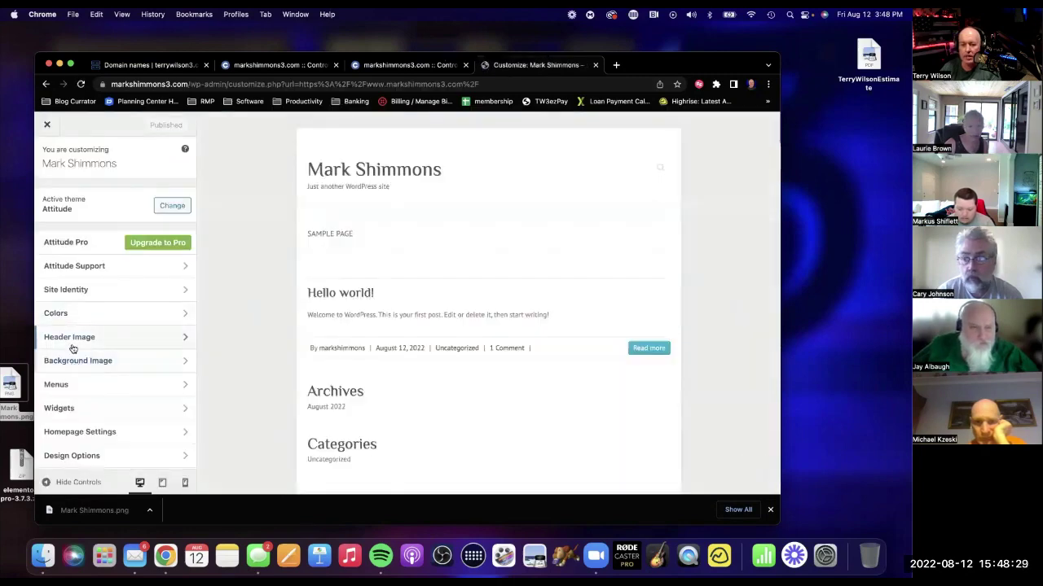
{"action": "left_click", "coordinate": [72, 340]}
{"action": "left_click", "coordinate": [72, 300]}
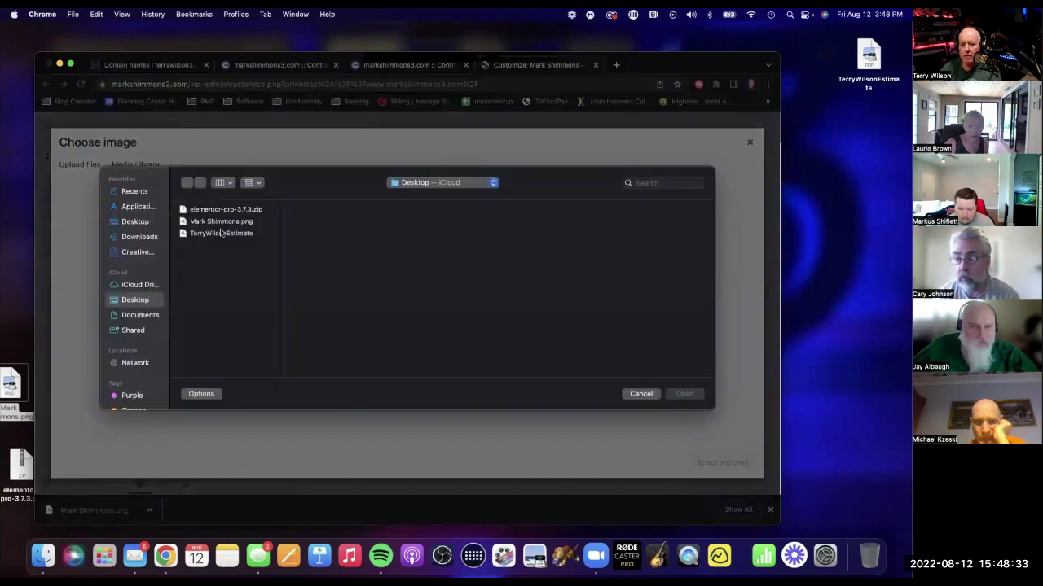
{"action": "left_click", "coordinate": [217, 235]}
{"action": "left_click", "coordinate": [218, 221]}
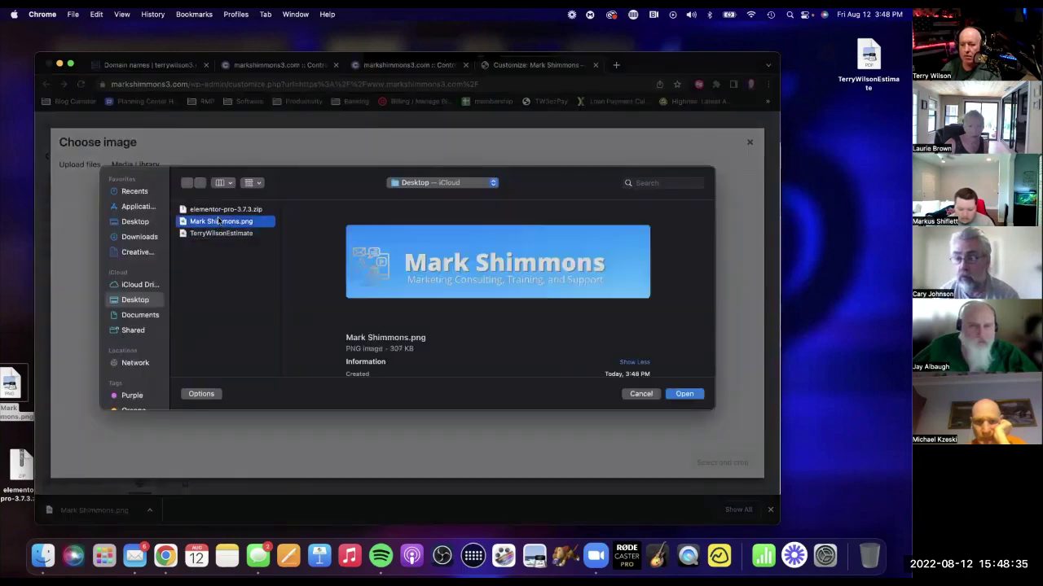
{"action": "left_click", "coordinate": [686, 394]}
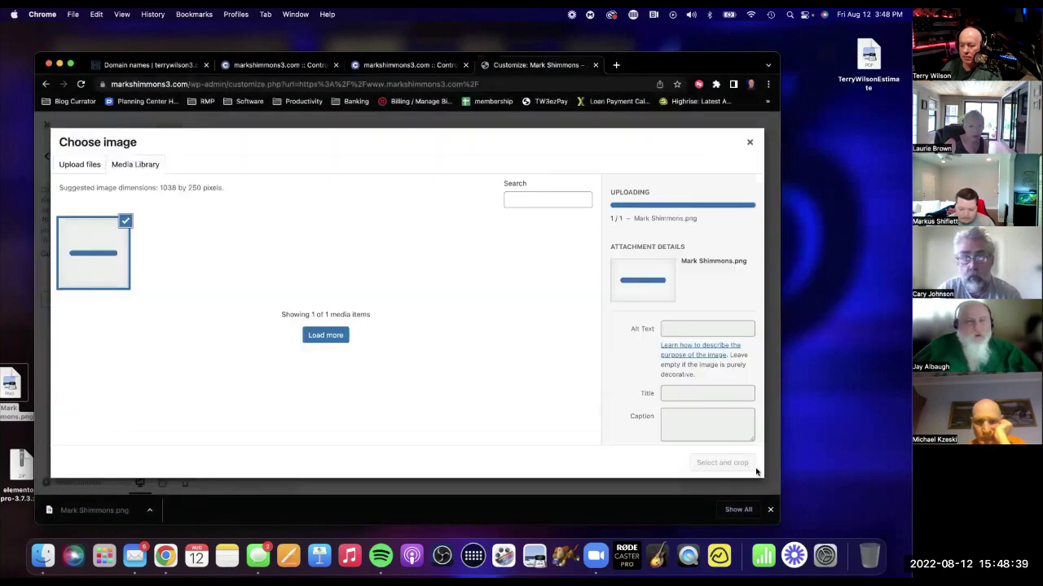
{"action": "left_click", "coordinate": [729, 463]}
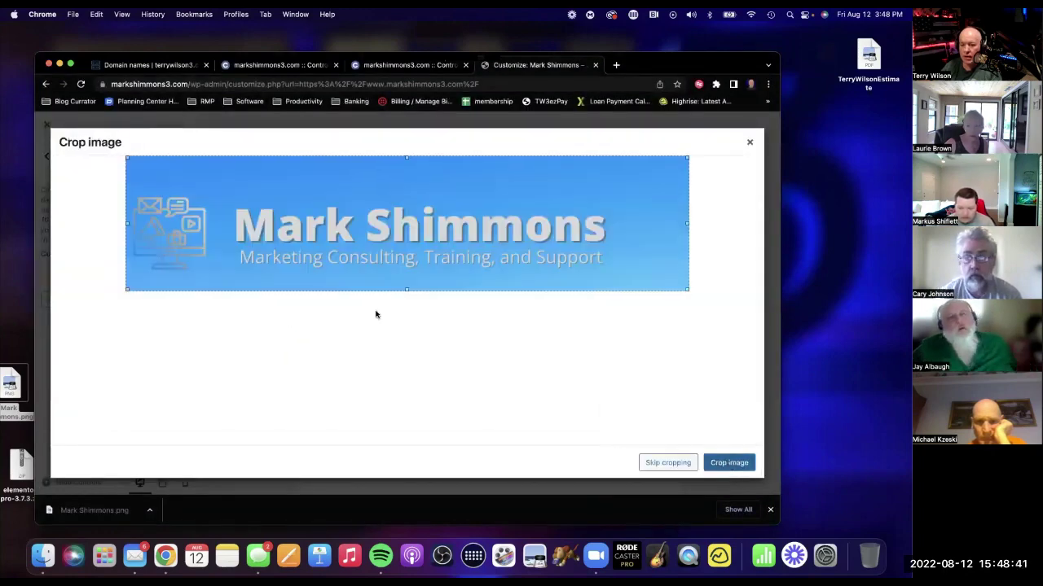
{"action": "left_click", "coordinate": [728, 468]}
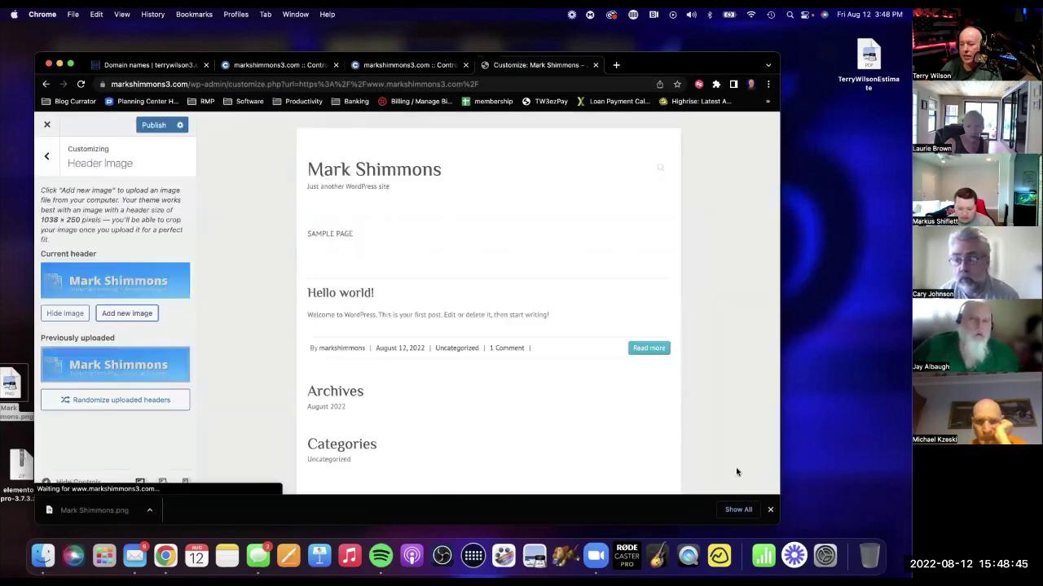
Hide the site title and tagline from the header and switch the site to the wide layout.
{"action": "left_click", "coordinate": [49, 167]}
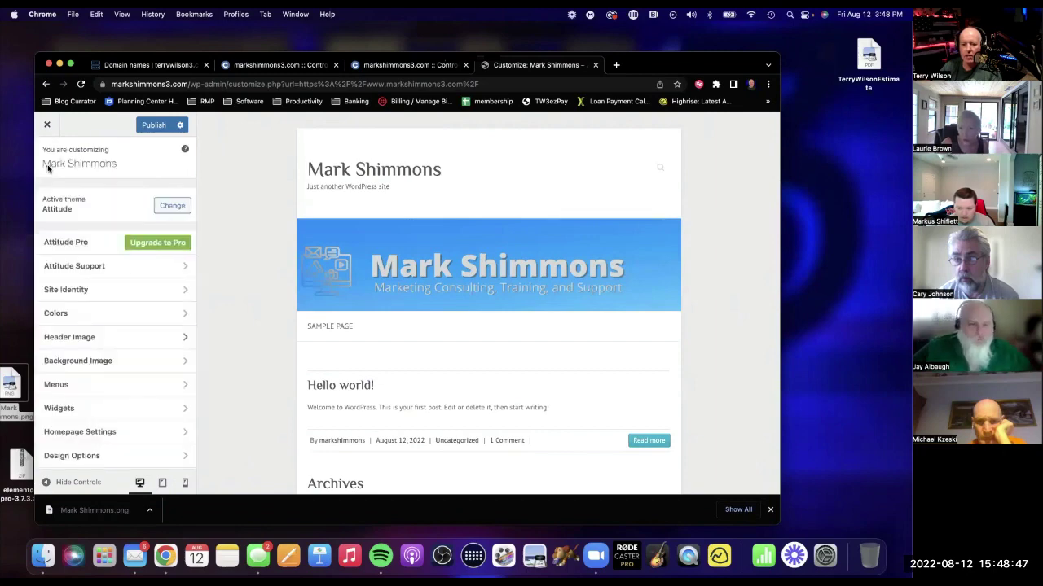
{"action": "left_click", "coordinate": [107, 457]}
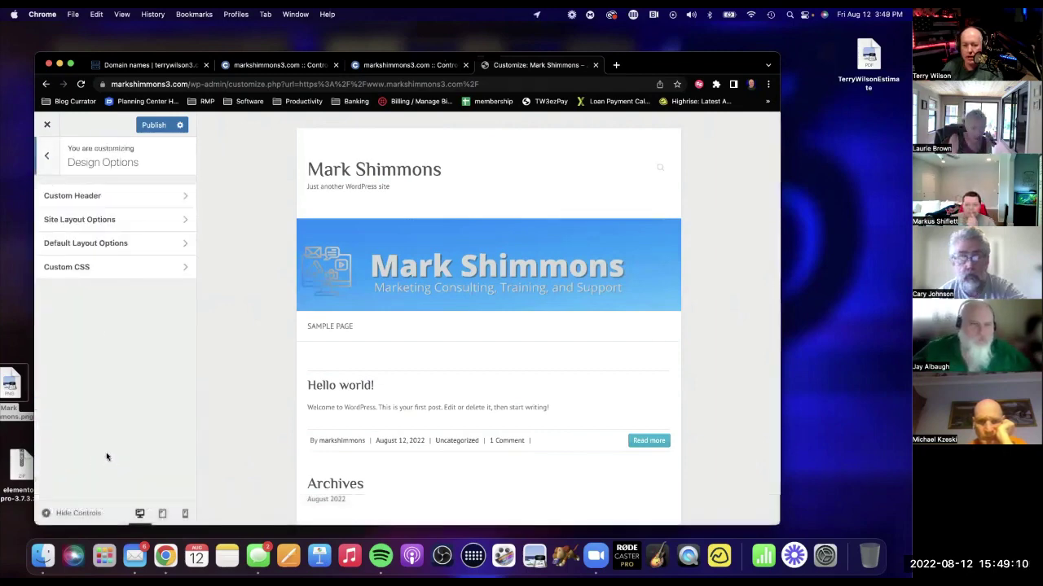
{"action": "left_click", "coordinate": [93, 205]}
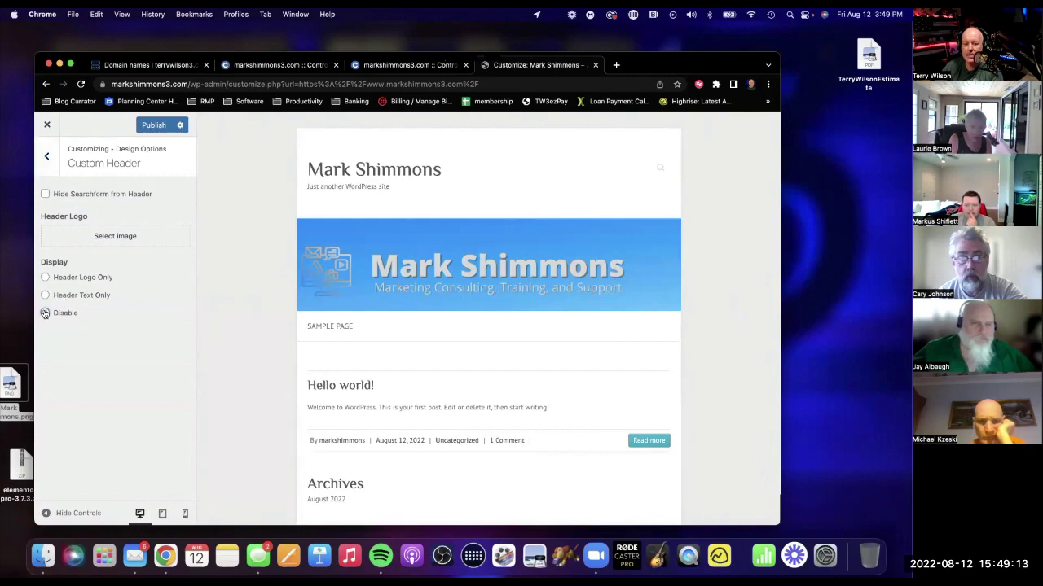
{"action": "left_click", "coordinate": [45, 314]}
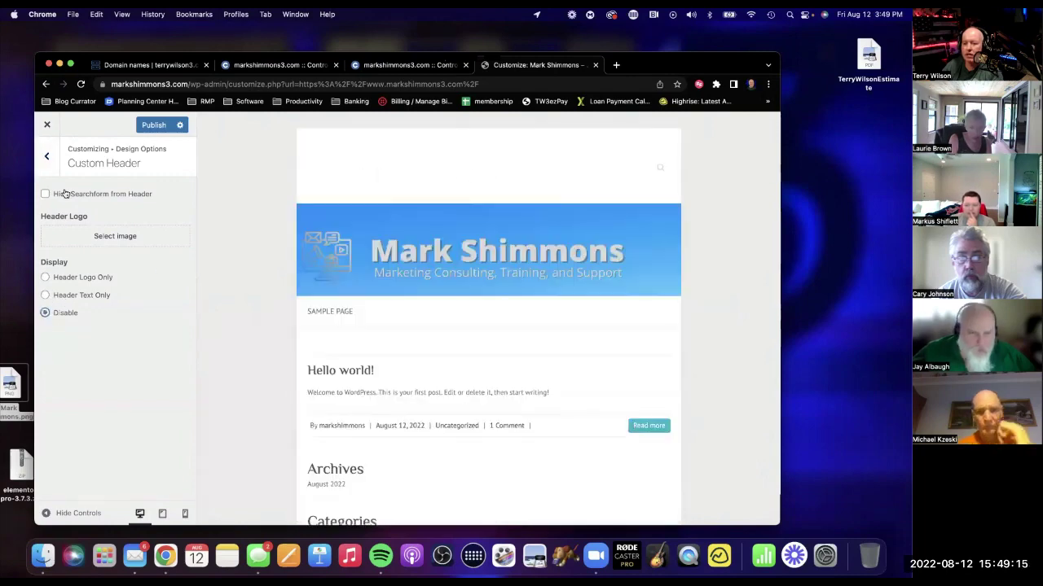
{"action": "left_click", "coordinate": [48, 160]}
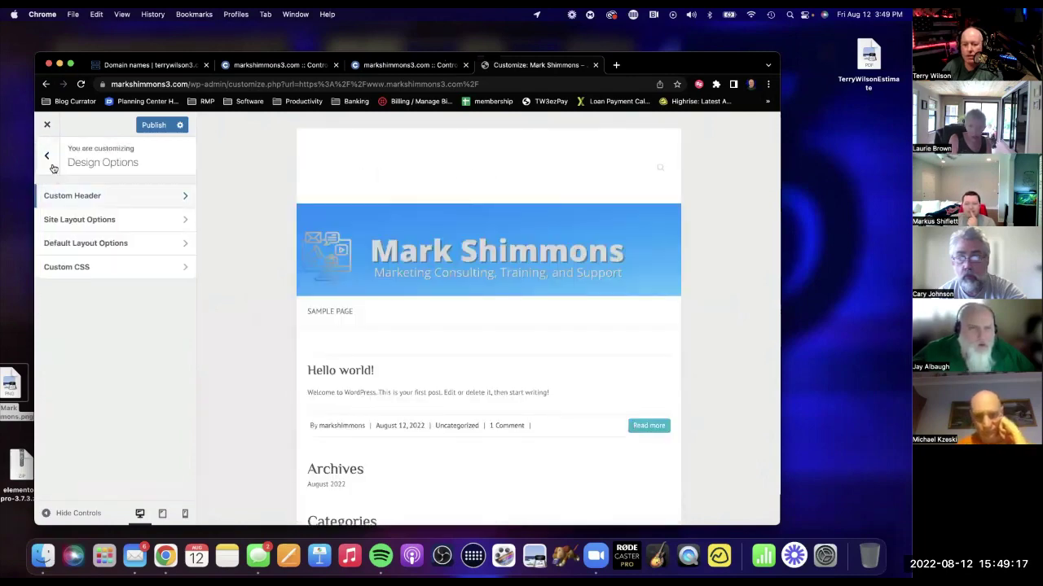
{"action": "left_click", "coordinate": [123, 227]}
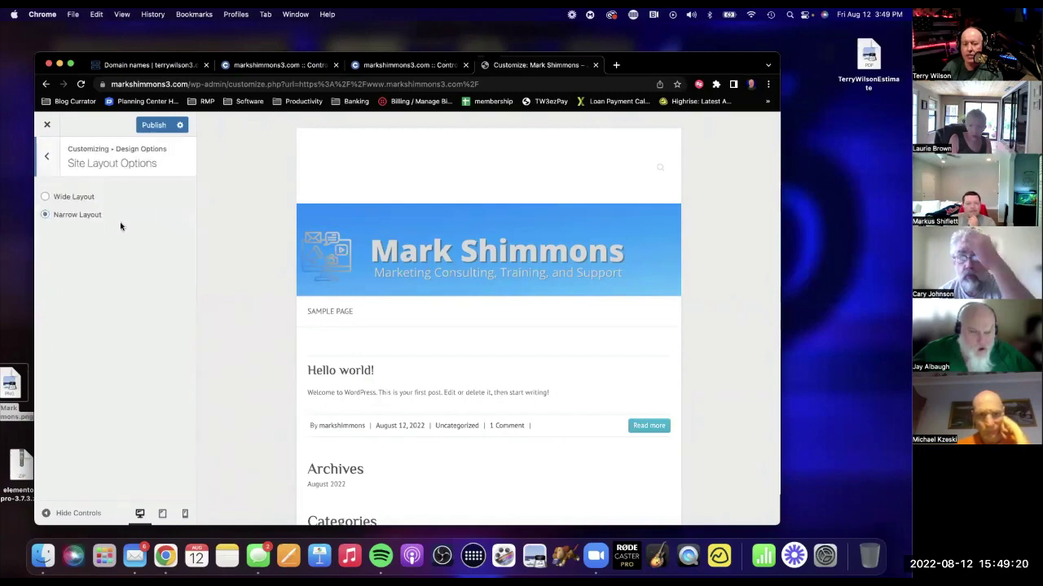
{"action": "left_click", "coordinate": [47, 197]}
{"action": "left_click", "coordinate": [47, 159]}
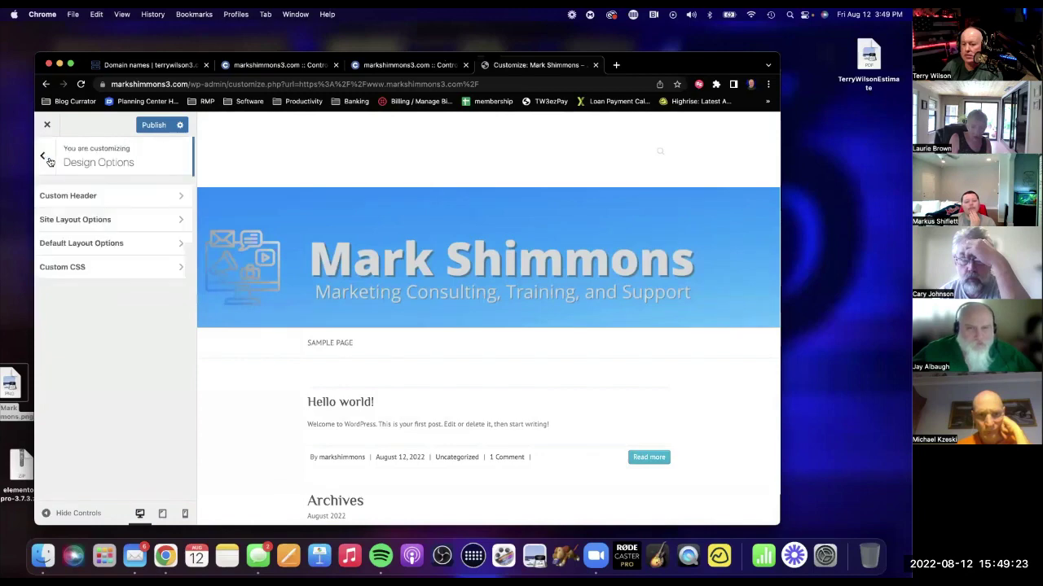
Choose the No Sidebar, Full Width default layout, publish, and close the Customizer.
{"action": "left_click", "coordinate": [76, 245]}
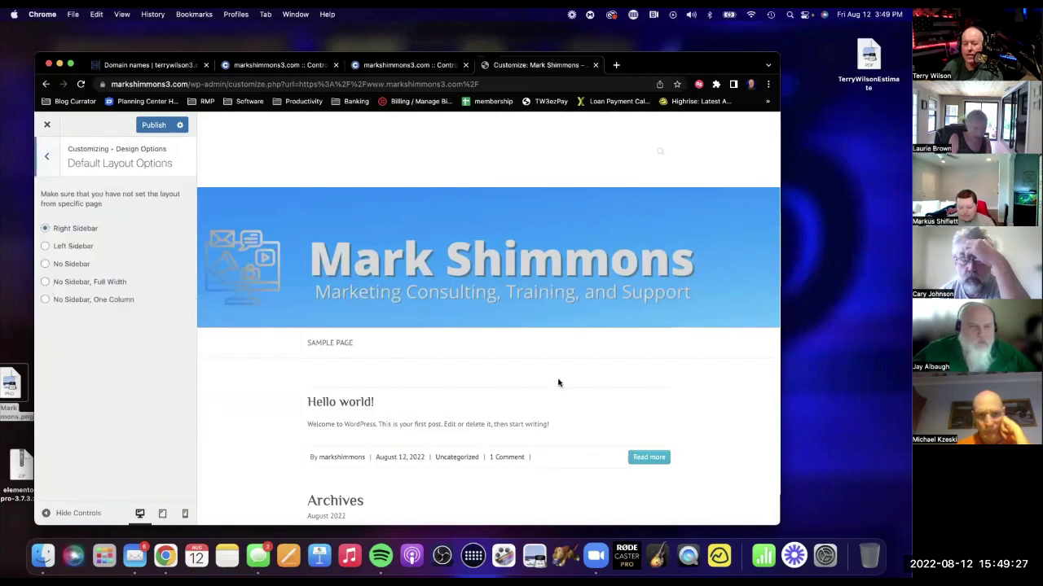
{"action": "scroll", "coordinate": [666, 419], "scroll_direction": "down", "scroll_amount": 3}
{"action": "scroll", "coordinate": [666, 424], "scroll_direction": "up", "scroll_amount": 2}
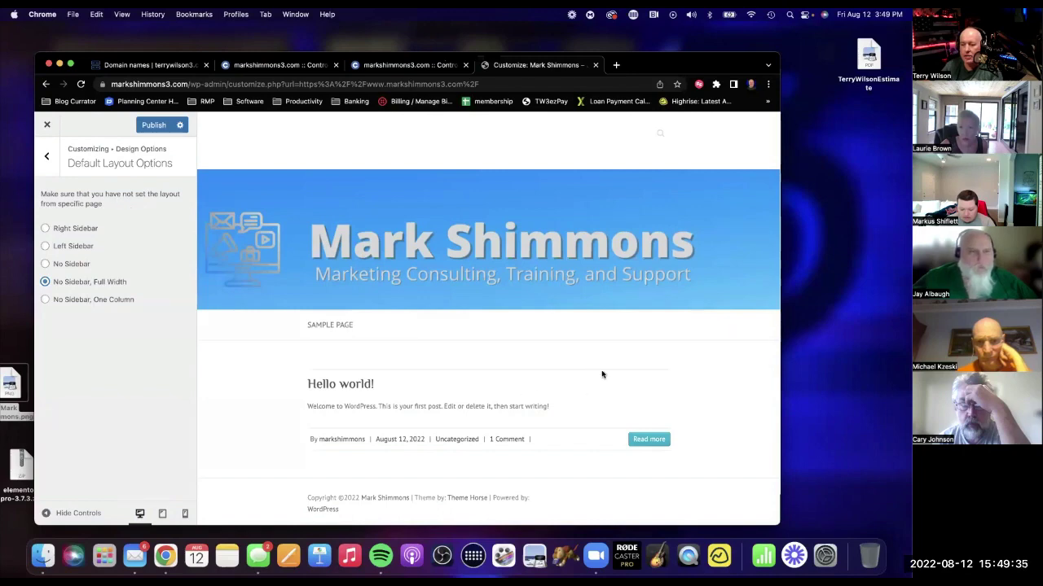
{"action": "left_click", "coordinate": [151, 124]}
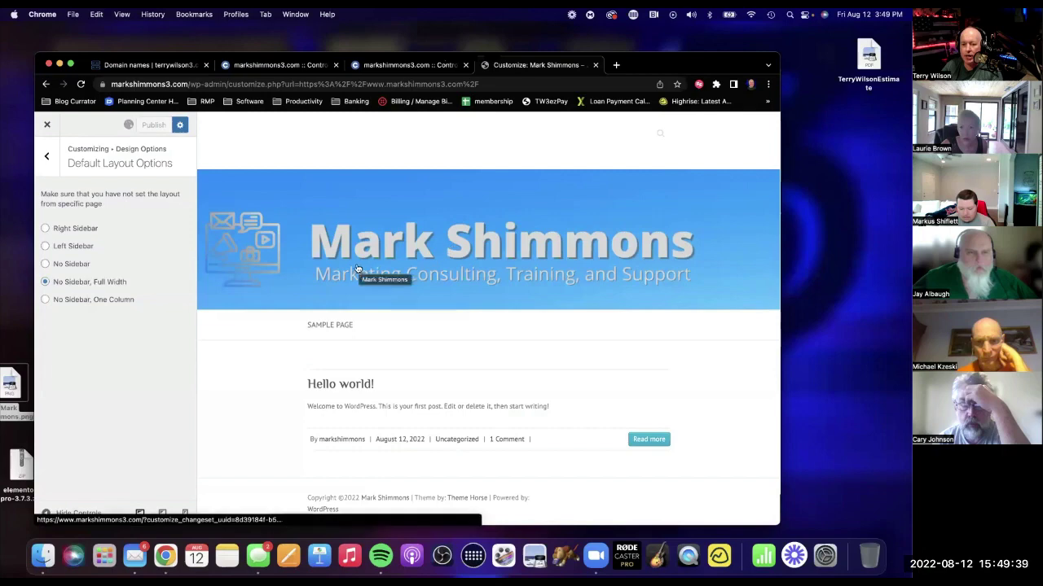
{"action": "left_click", "coordinate": [47, 125]}
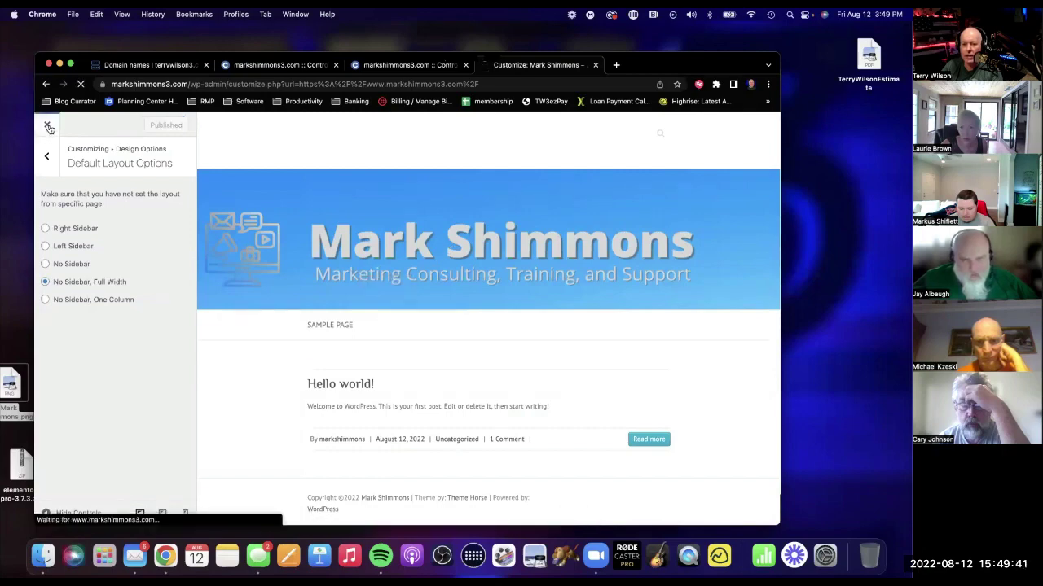
{"action": "scroll", "coordinate": [432, 338], "scroll_direction": "down", "scroll_amount": 2}
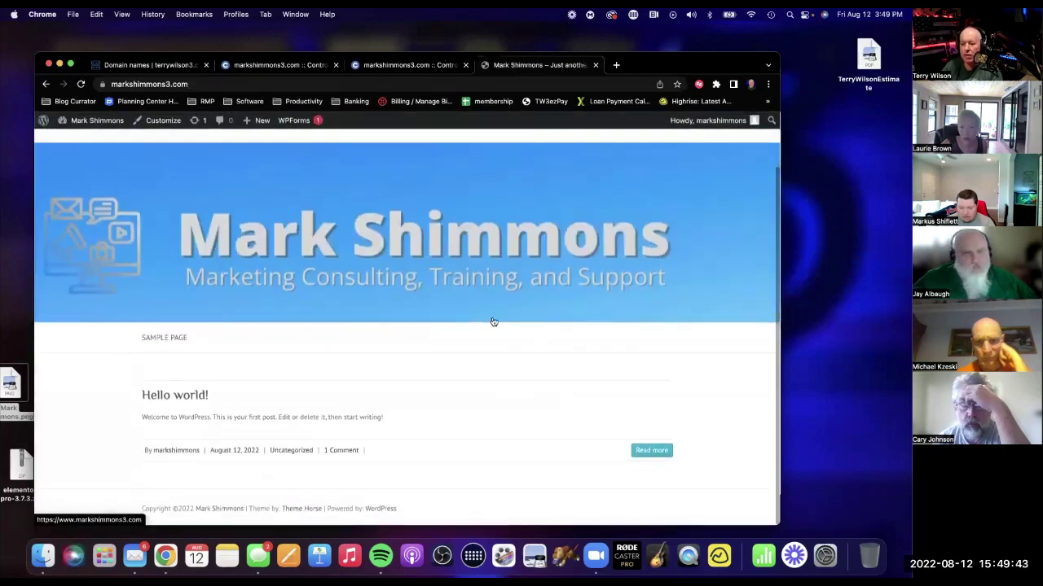
Check the banner header on the live site, then go to the admin Dashboard.
{"action": "scroll", "coordinate": [491, 321], "scroll_direction": "up", "scroll_amount": 2}
{"action": "scroll", "coordinate": [492, 321], "scroll_direction": "down", "scroll_amount": 2}
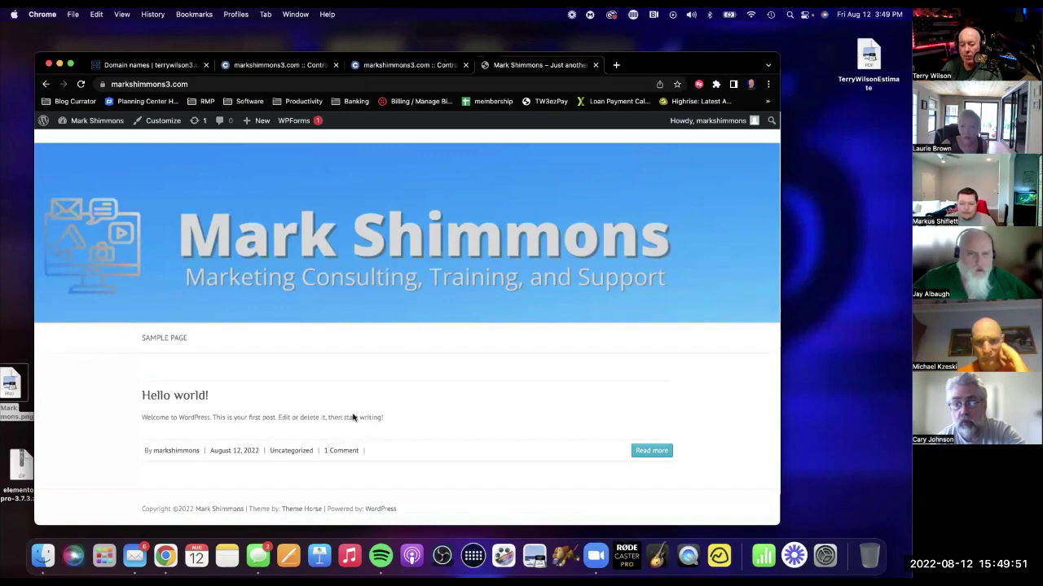
{"action": "scroll", "coordinate": [544, 408], "scroll_direction": "up", "scroll_amount": 2}
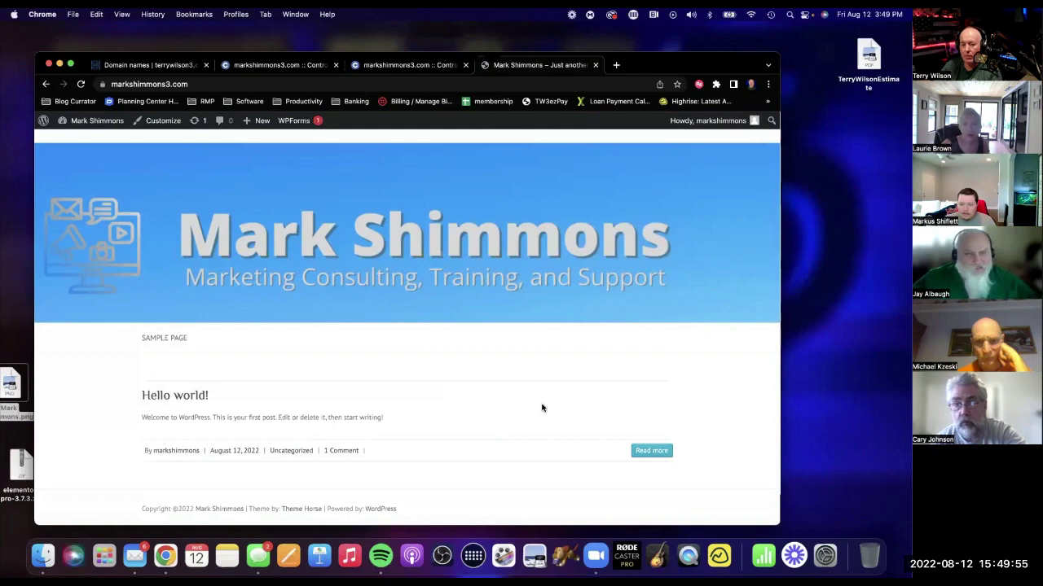
{"action": "scroll", "coordinate": [542, 408], "scroll_direction": "up", "scroll_amount": 3}
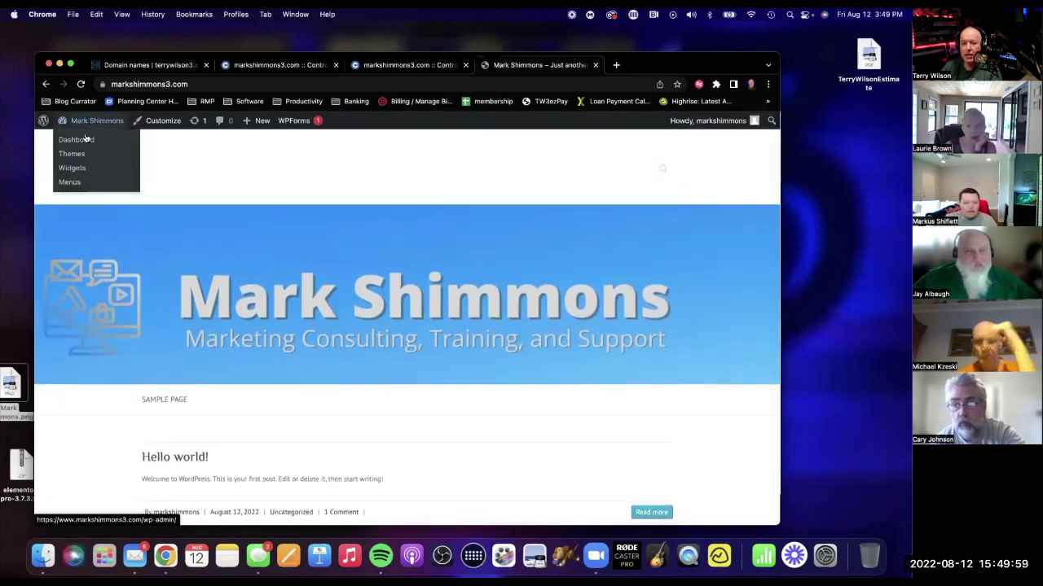
{"action": "left_click", "coordinate": [87, 141]}
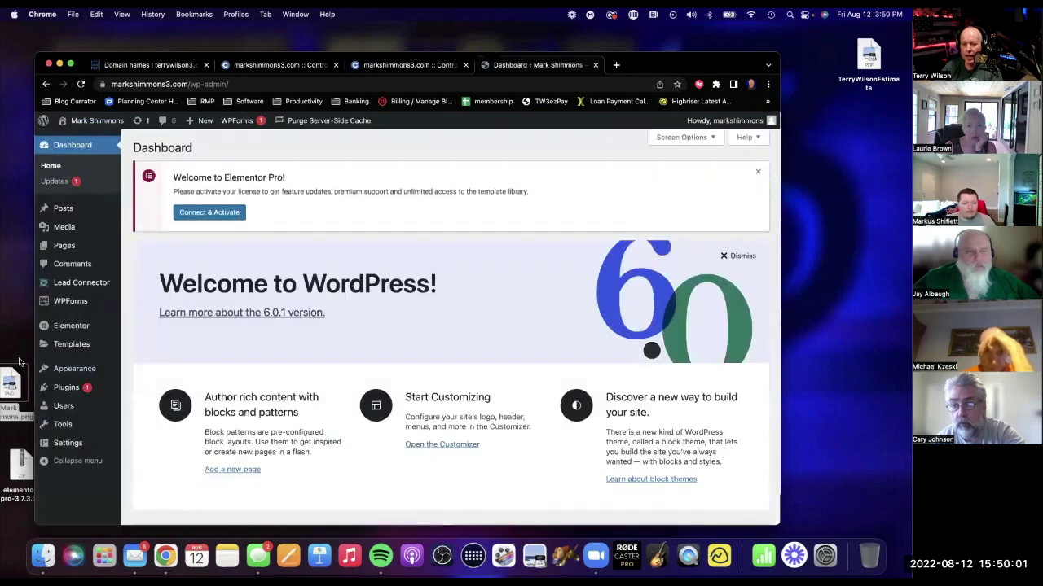
Move all three existing pages to the Trash with a bulk action.
{"action": "left_click", "coordinate": [66, 246]}
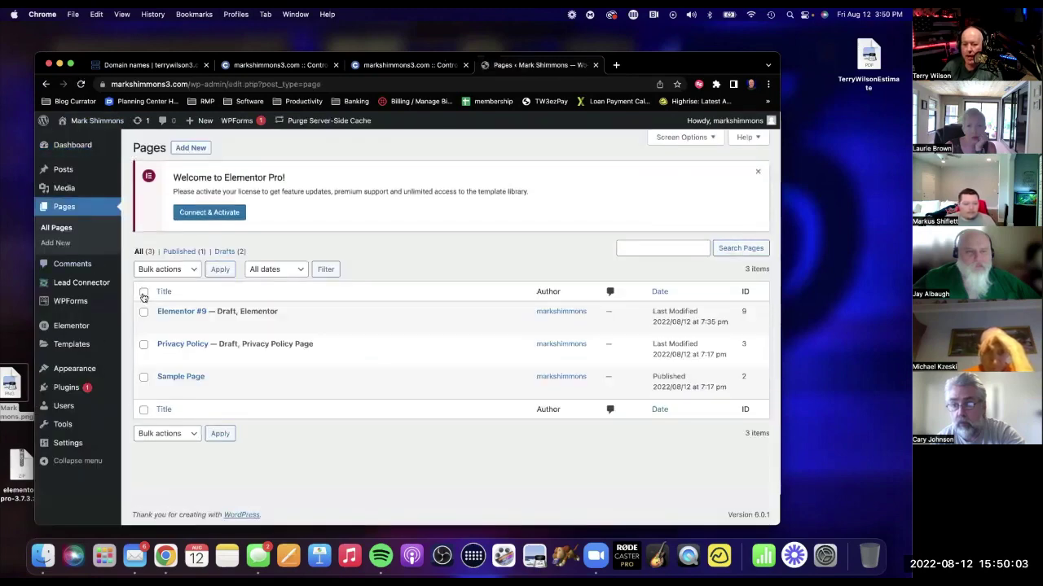
{"action": "left_click", "coordinate": [161, 433]}
{"action": "left_click", "coordinate": [163, 460]}
{"action": "left_click", "coordinate": [218, 434]}
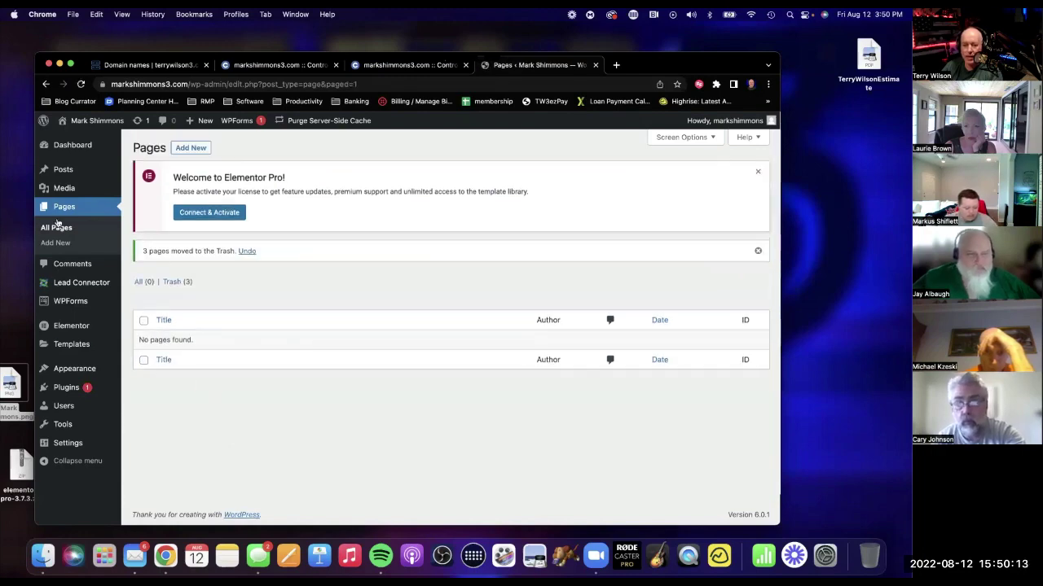
Trash the Hello world! post and open a new browser tab.
{"action": "left_click", "coordinate": [63, 170]}
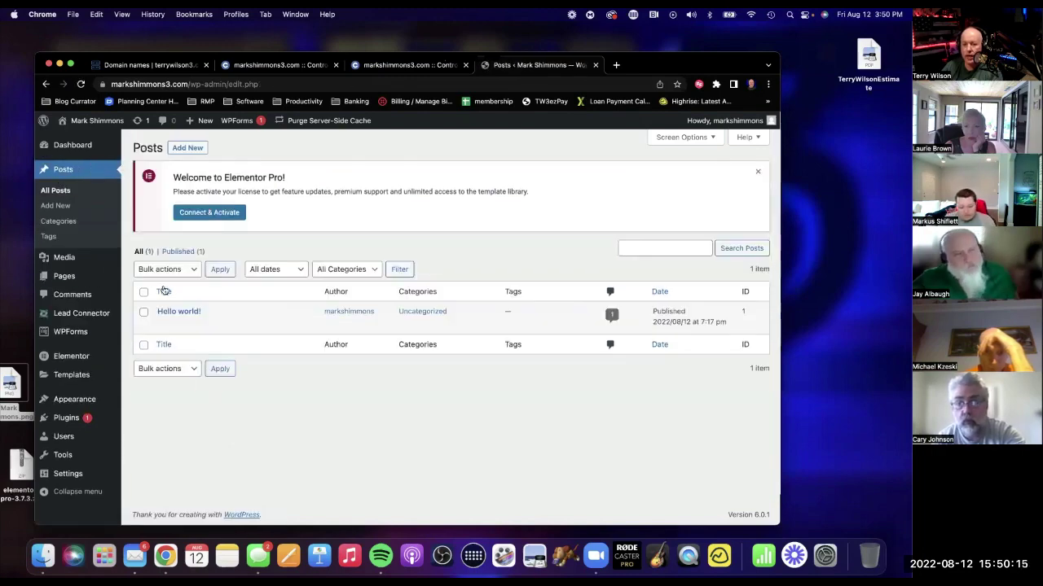
{"action": "left_click", "coordinate": [167, 368]}
{"action": "left_click", "coordinate": [167, 394]}
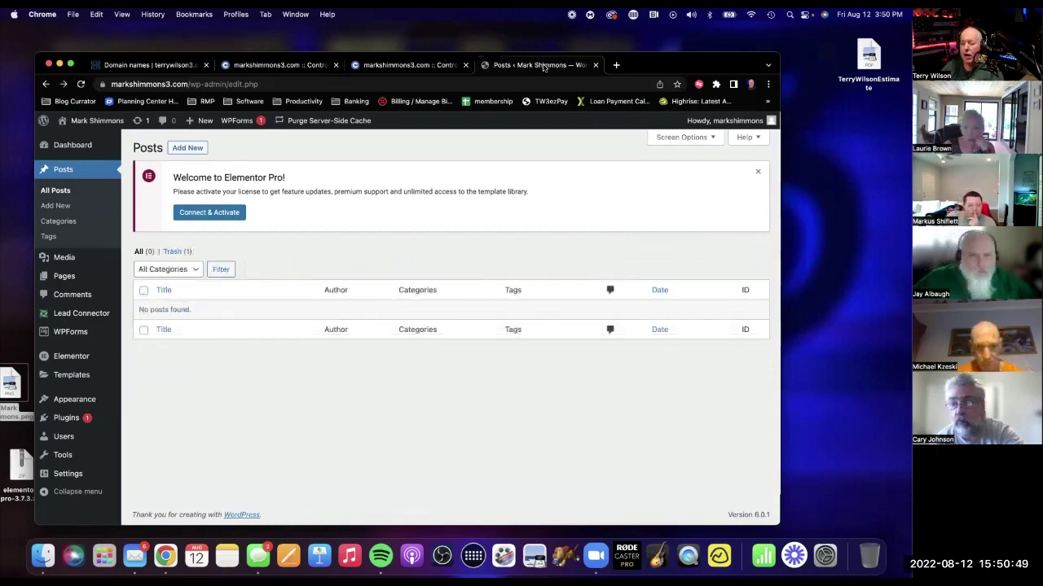
{"action": "left_click", "coordinate": [616, 65]}
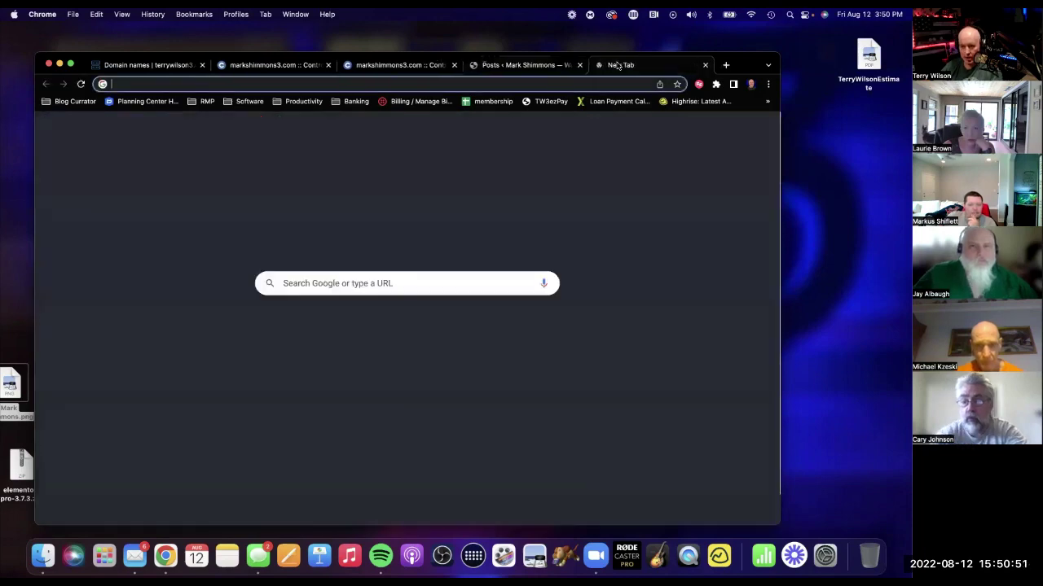
Go to terrywilson3.com/wp-admin in the new tab.
{"action": "type", "text": "terrywilson3.ne"}
{"action": "key", "text": "BackSpace"}
{"action": "key", "text": "BackSpace"}
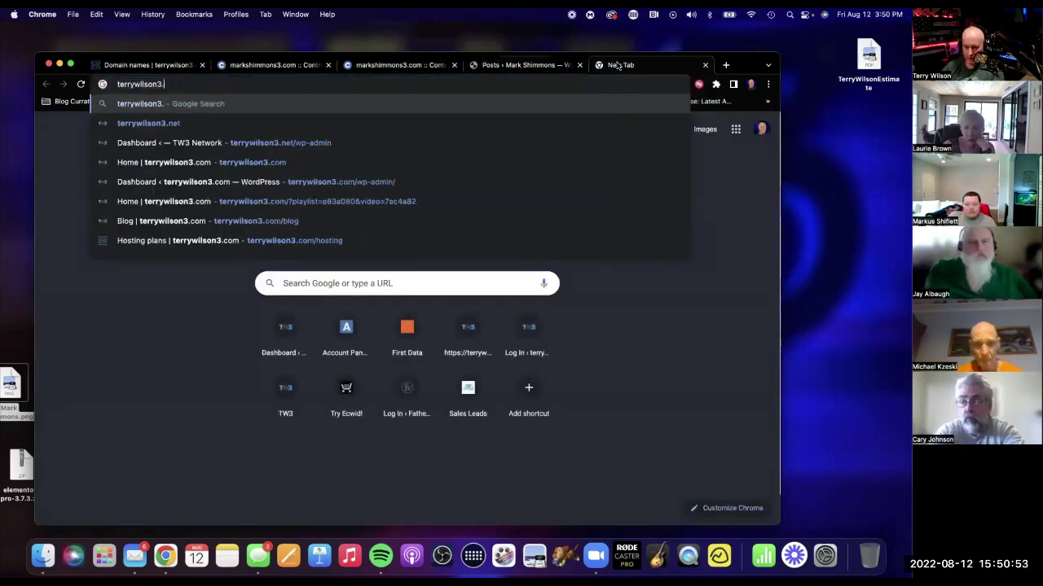
{"action": "type", "text": "com"}
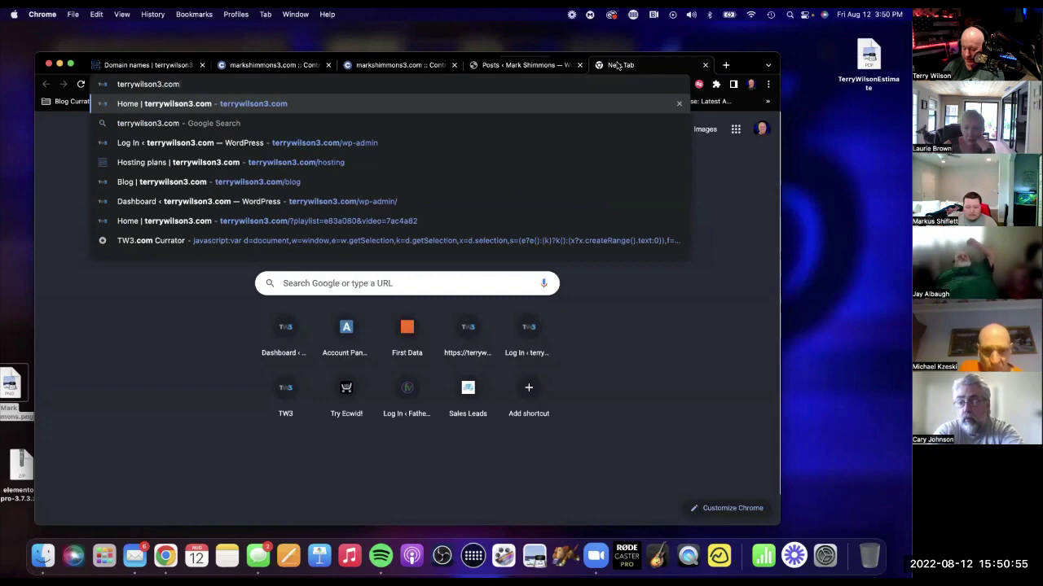
{"action": "type", "text": "/"}
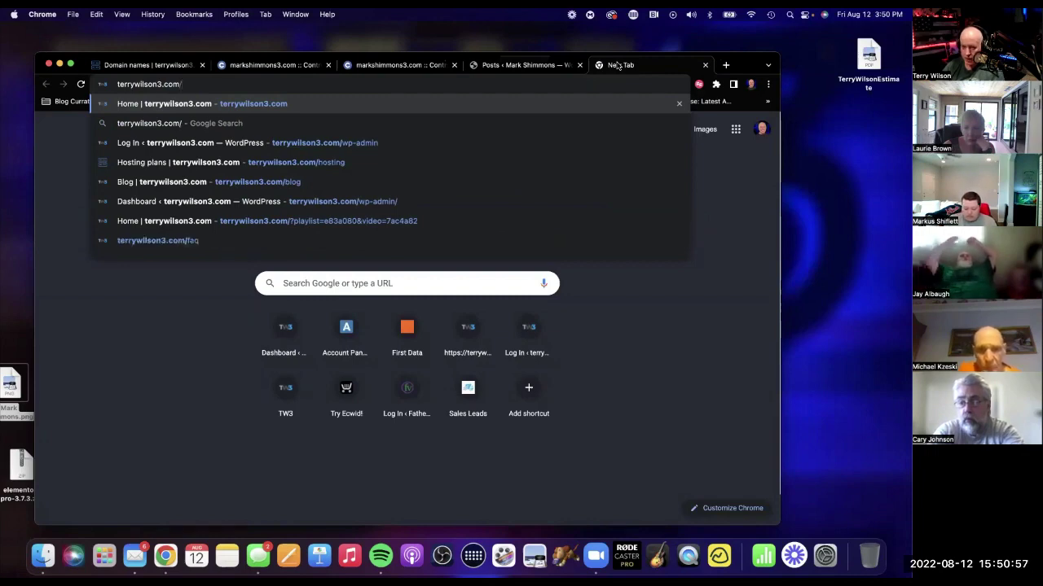
{"action": "type", "text": "wp"}
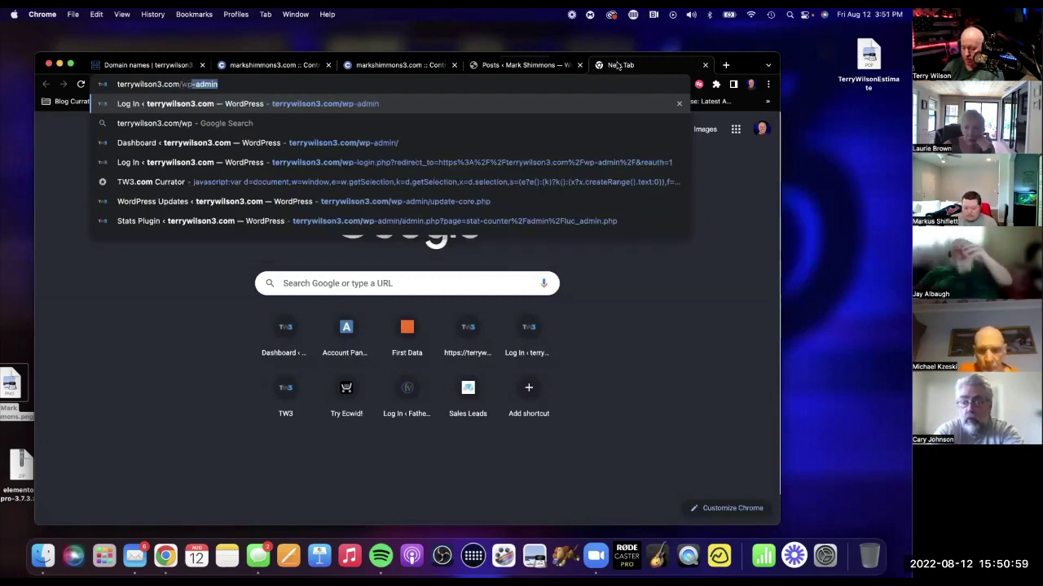
{"action": "key", "text": "Return"}
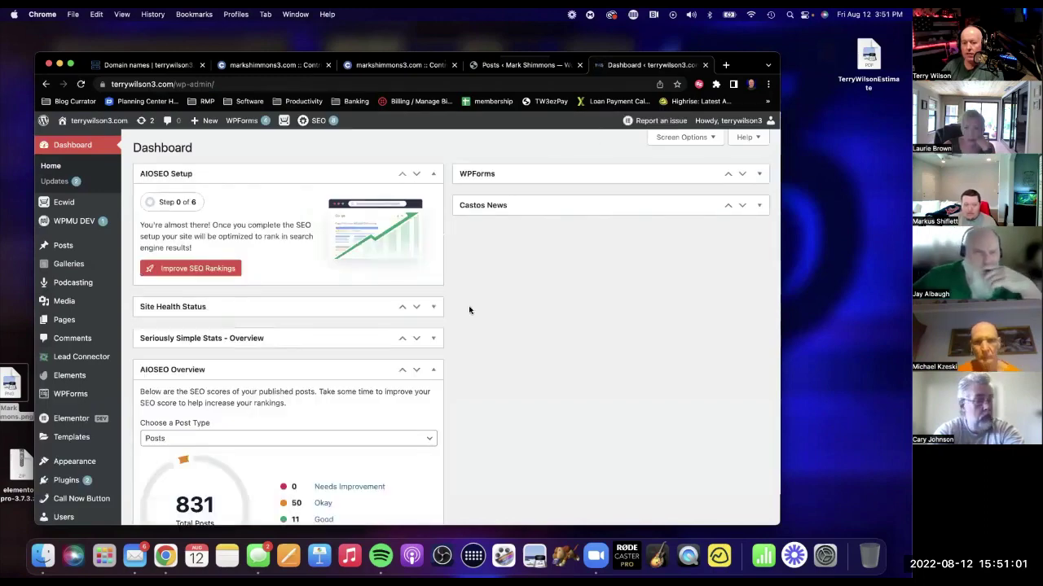
Download the All content export file from Tools > Export and save it to the desktop.
{"action": "scroll", "coordinate": [403, 343], "scroll_direction": "down", "scroll_amount": 10}
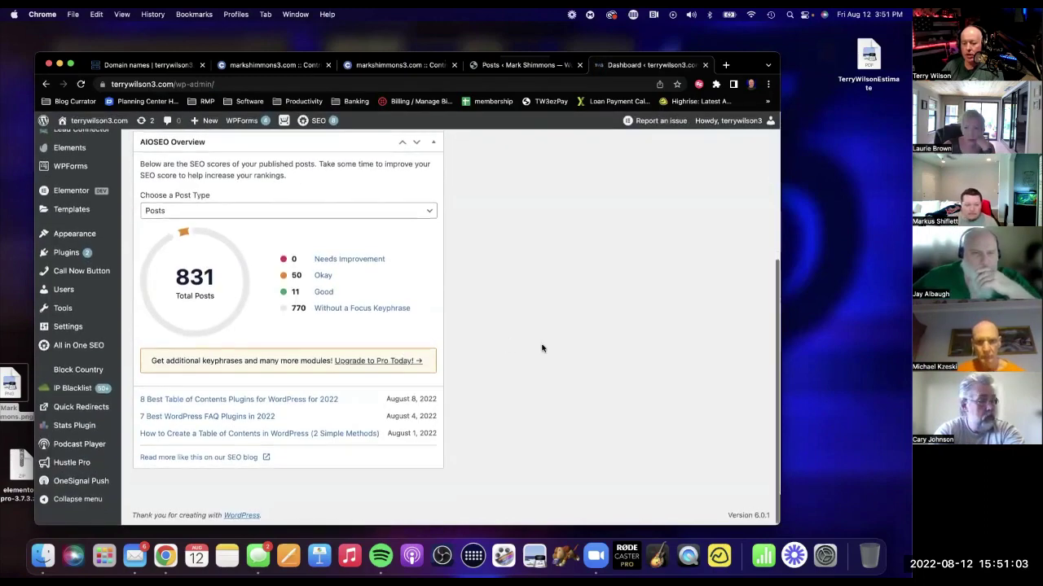
{"action": "scroll", "coordinate": [543, 347], "scroll_direction": "up", "scroll_amount": 10}
{"action": "scroll", "coordinate": [217, 291], "scroll_direction": "down", "scroll_amount": 5}
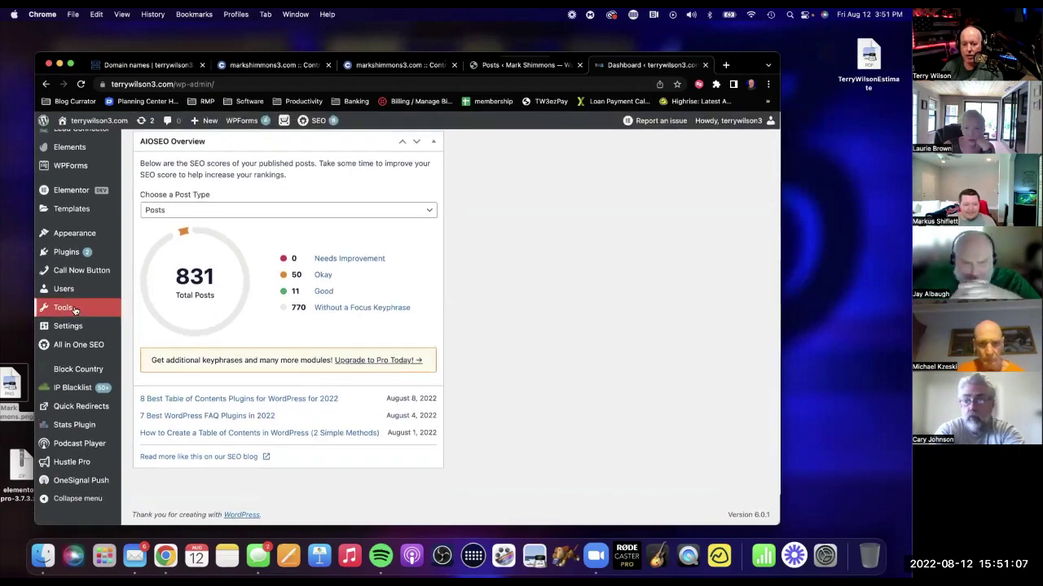
{"action": "mouse_move", "coordinate": [74, 311]}
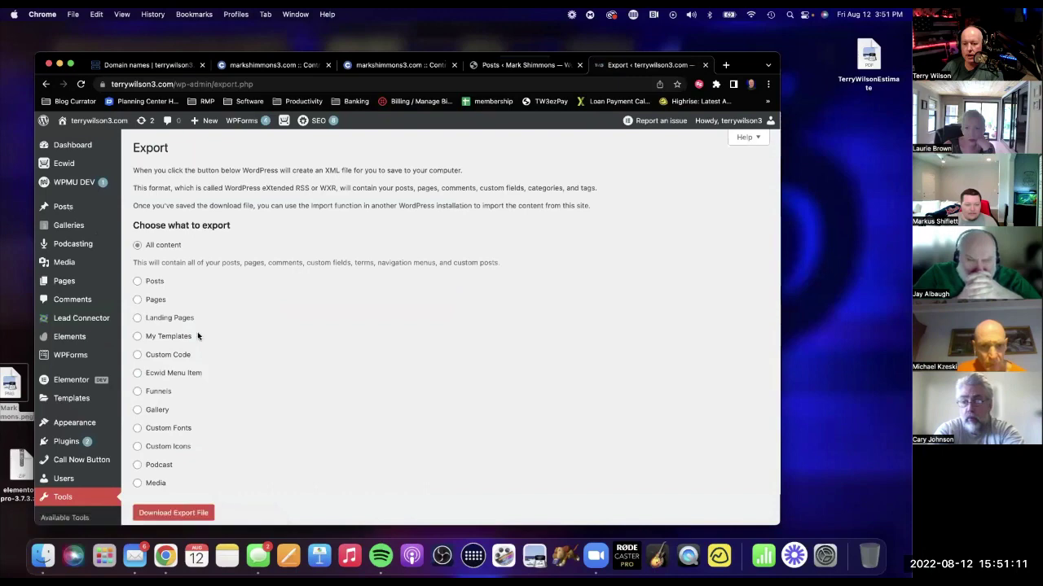
{"action": "scroll", "coordinate": [197, 332], "scroll_direction": "down", "scroll_amount": 3}
{"action": "scroll", "coordinate": [198, 332], "scroll_direction": "up", "scroll_amount": 4}
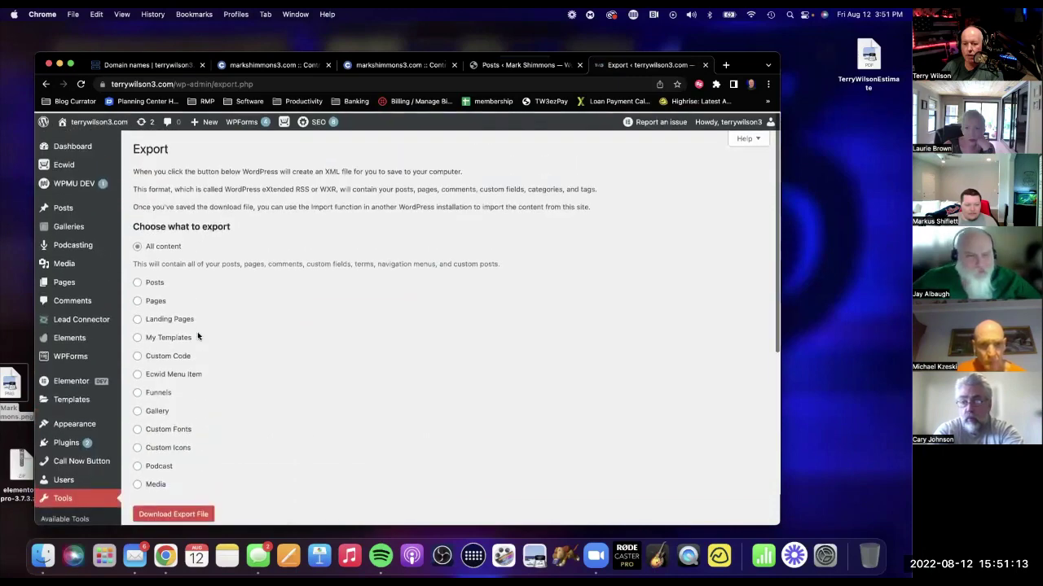
{"action": "scroll", "coordinate": [317, 310], "scroll_direction": "down", "scroll_amount": 3}
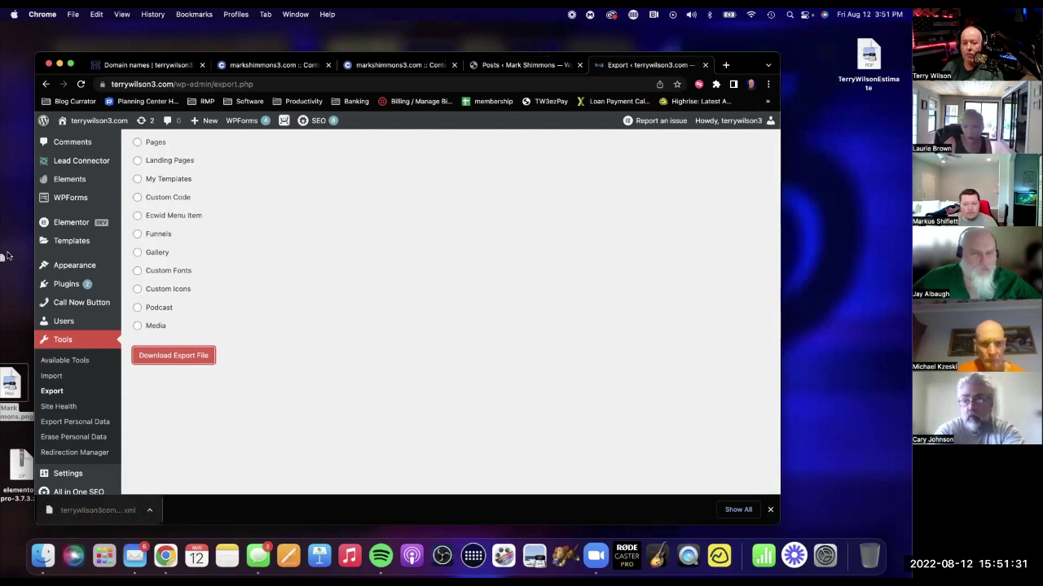
{"action": "left_click_drag", "start_coordinate": [13, 251], "coordinate": [13, 250]}
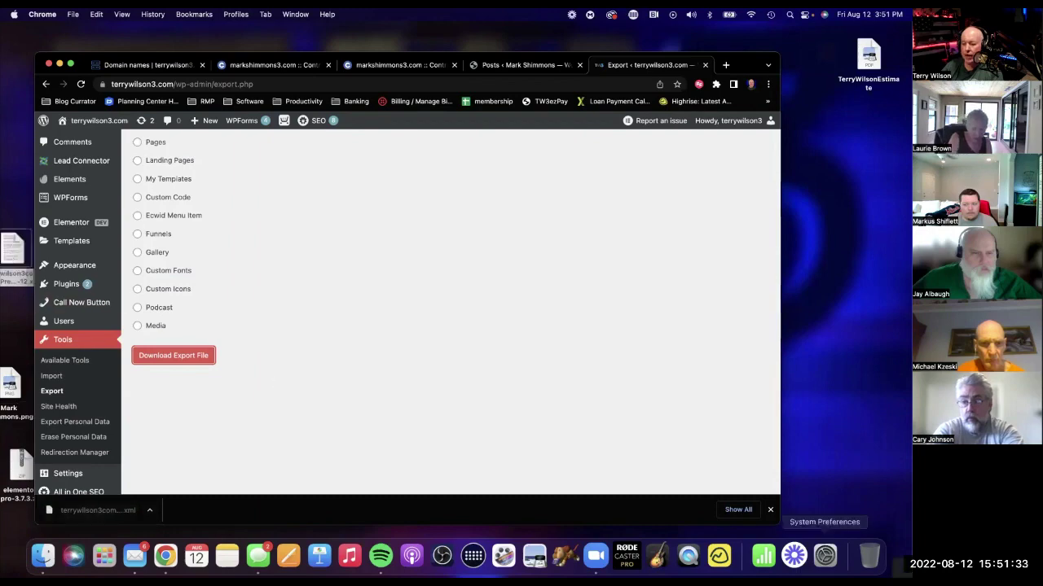
{"action": "left_click", "coordinate": [771, 510]}
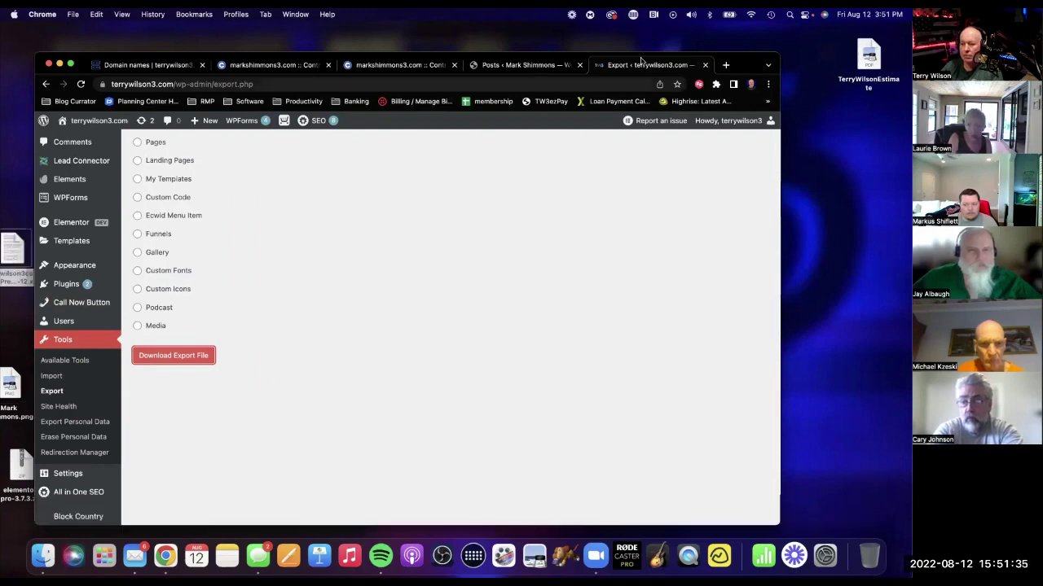
On markshimmons3.com, install the WordPress importer from Tools > Import and run it.
{"action": "left_click", "coordinate": [550, 67]}
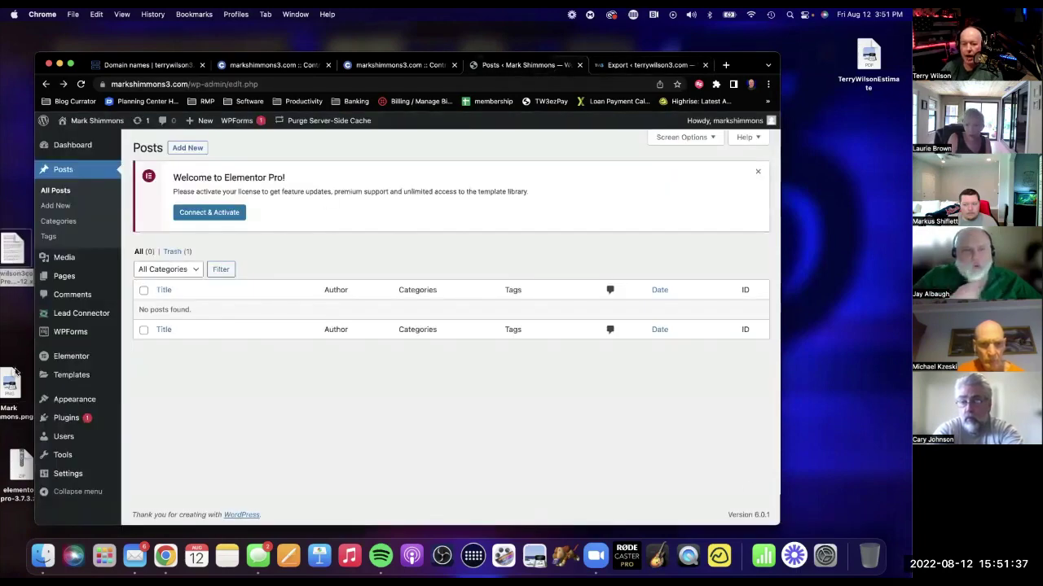
{"action": "mouse_move", "coordinate": [82, 425]}
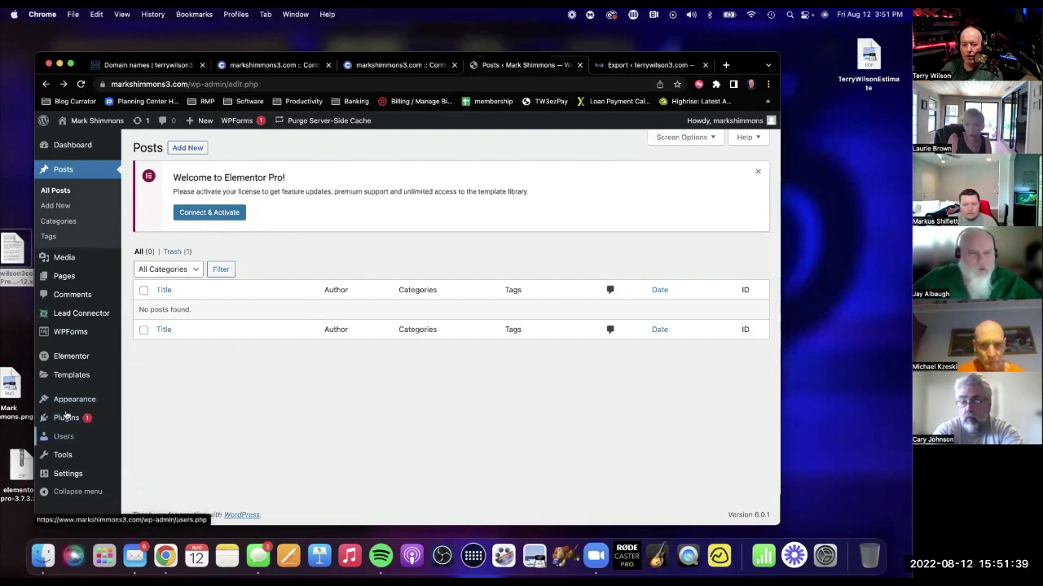
{"action": "mouse_move", "coordinate": [72, 283]}
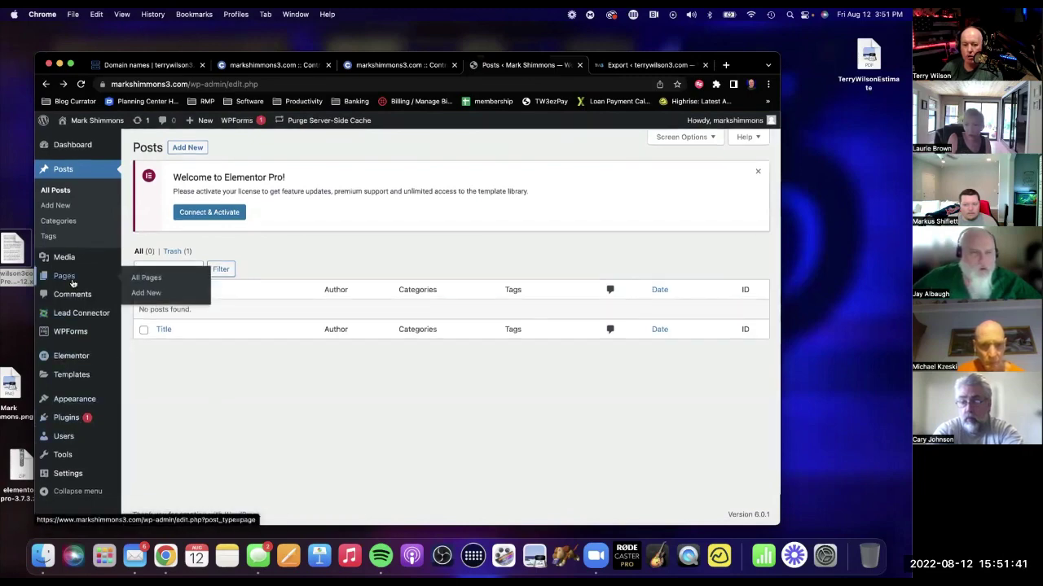
{"action": "mouse_move", "coordinate": [76, 459]}
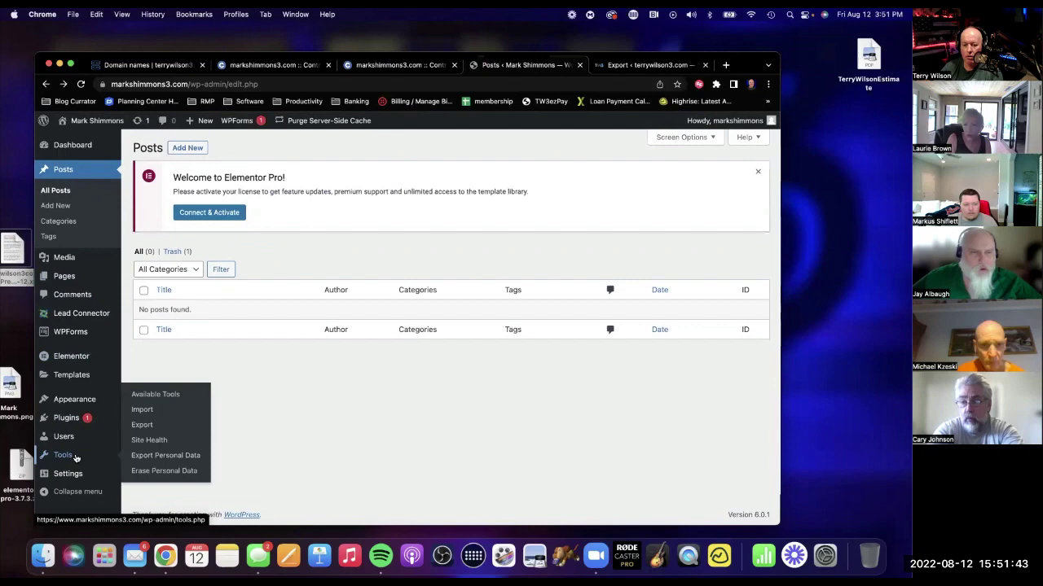
{"action": "left_click", "coordinate": [141, 410]}
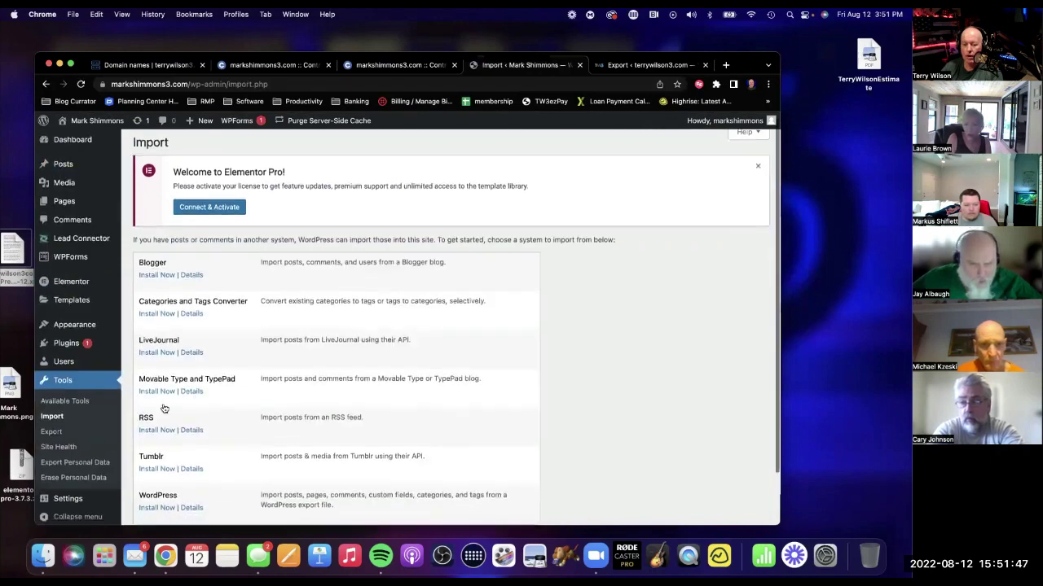
{"action": "scroll", "coordinate": [166, 407], "scroll_direction": "down", "scroll_amount": 2}
{"action": "scroll", "coordinate": [164, 405], "scroll_direction": "up", "scroll_amount": 3}
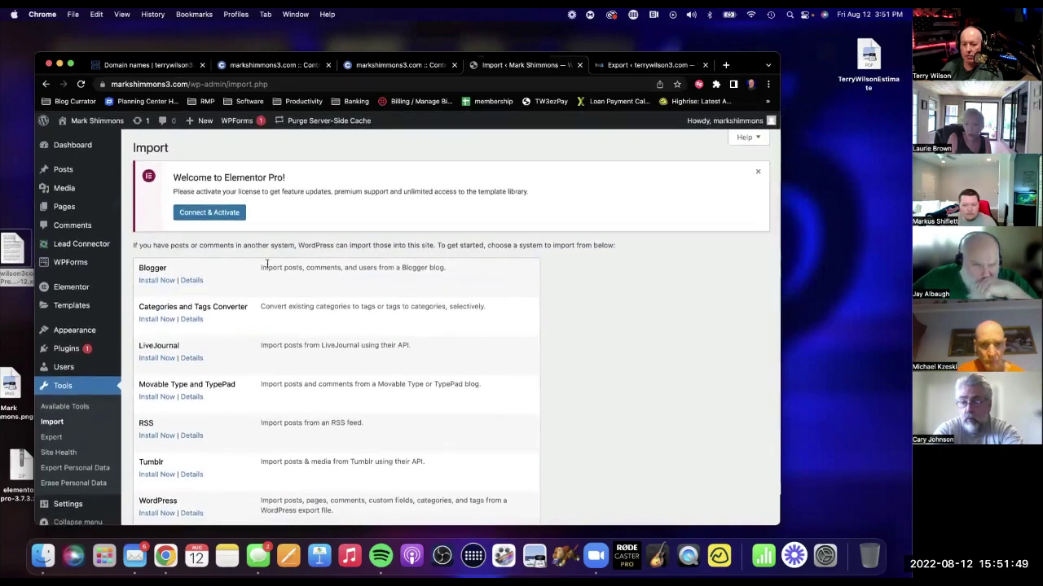
{"action": "scroll", "coordinate": [228, 361], "scroll_direction": "down", "scroll_amount": 2}
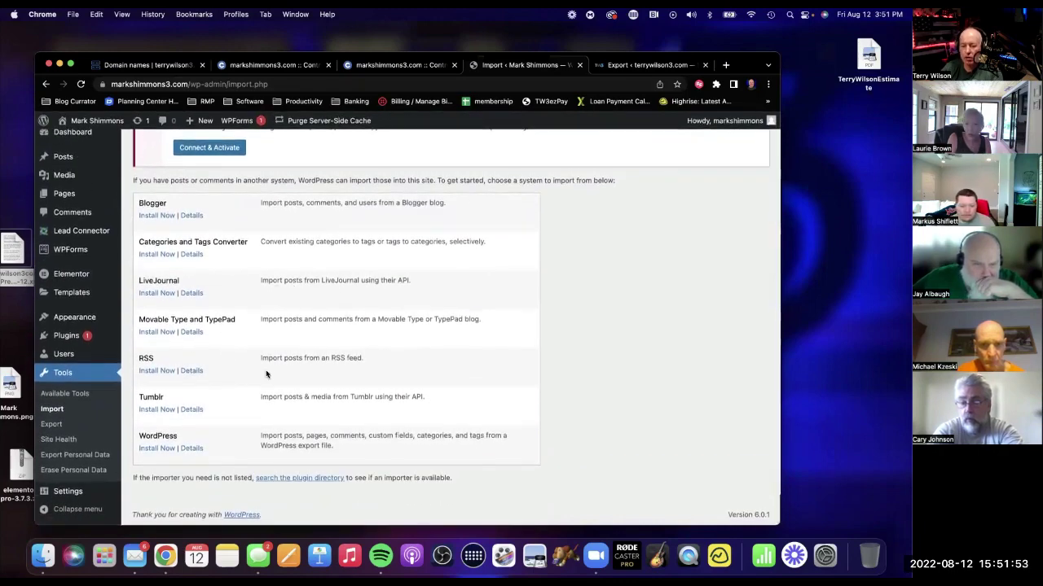
{"action": "left_click", "coordinate": [156, 447]}
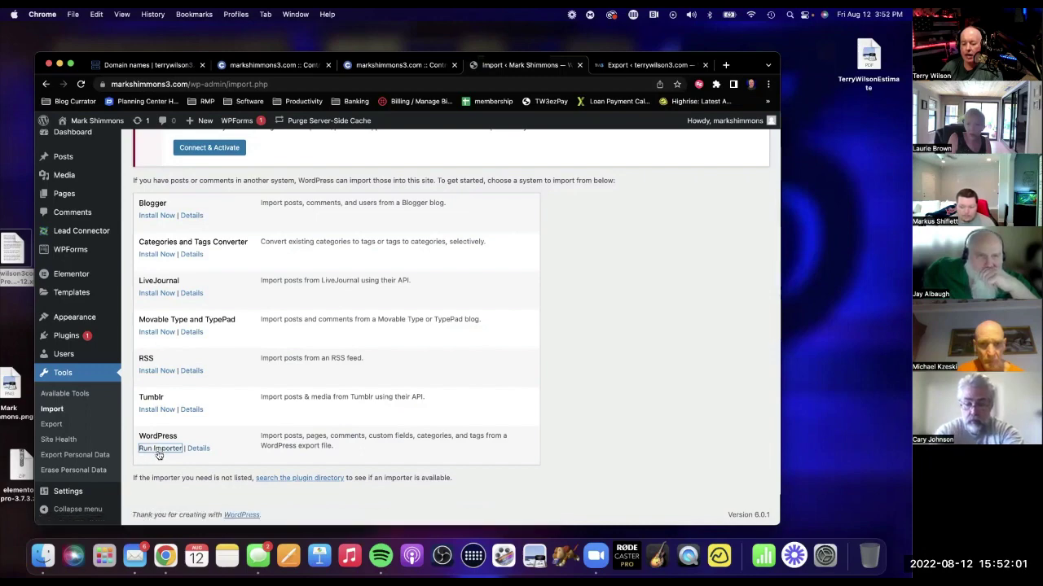
{"action": "left_click", "coordinate": [160, 450]}
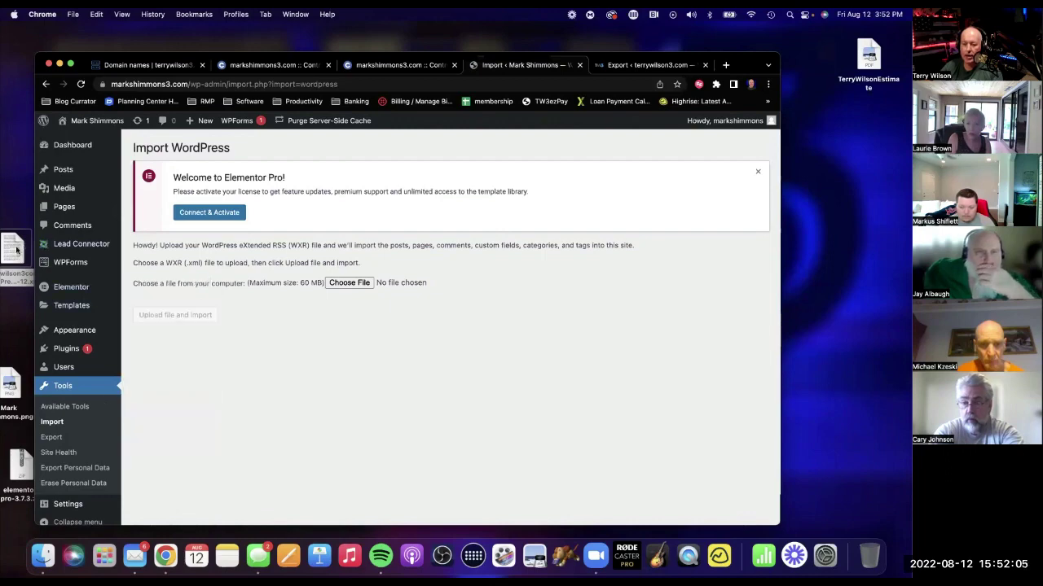
Choose the exported XML file from Documents/master/TechBundle and upload it for import.
{"action": "left_click", "coordinate": [349, 283]}
{"action": "left_click", "coordinate": [141, 316]}
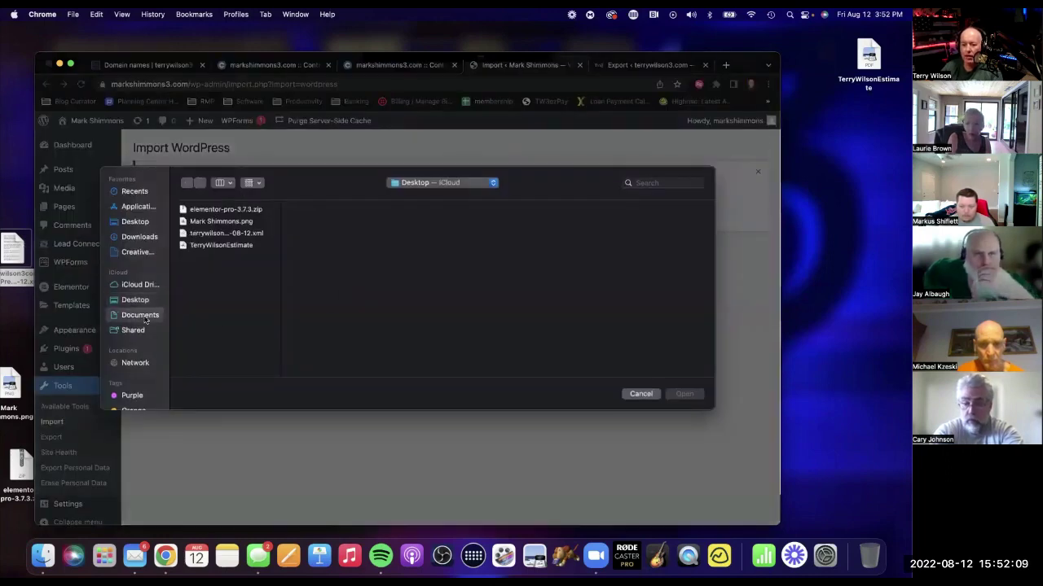
{"action": "left_click", "coordinate": [204, 281]}
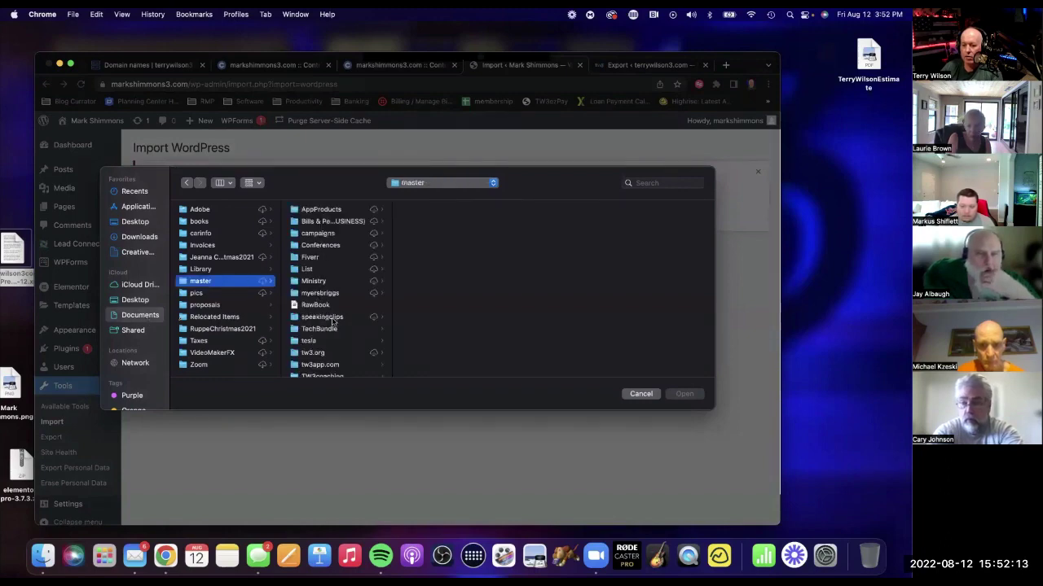
{"action": "left_click", "coordinate": [332, 328]}
{"action": "left_click", "coordinate": [440, 258]}
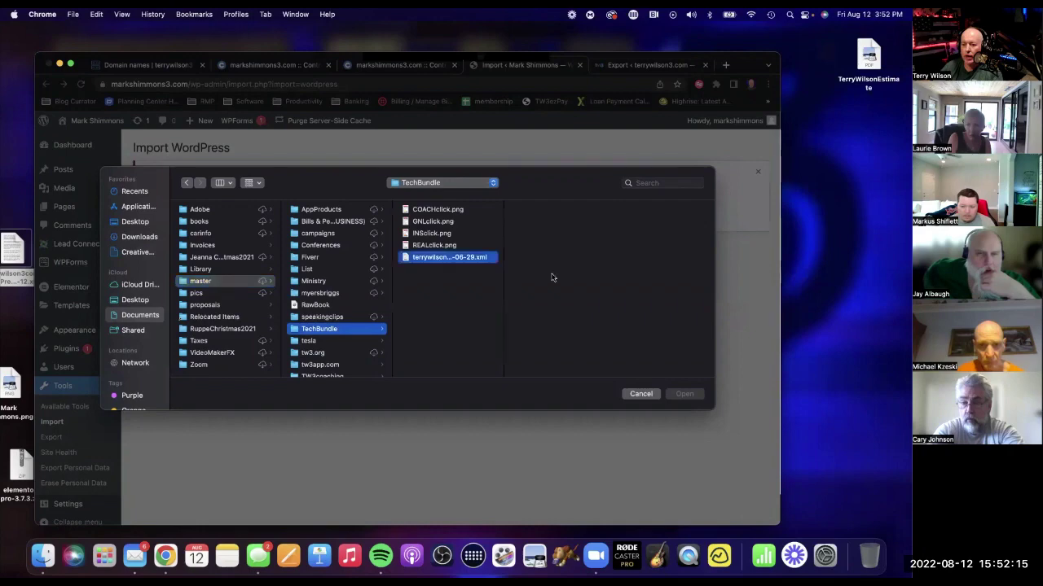
{"action": "left_click", "coordinate": [685, 394]}
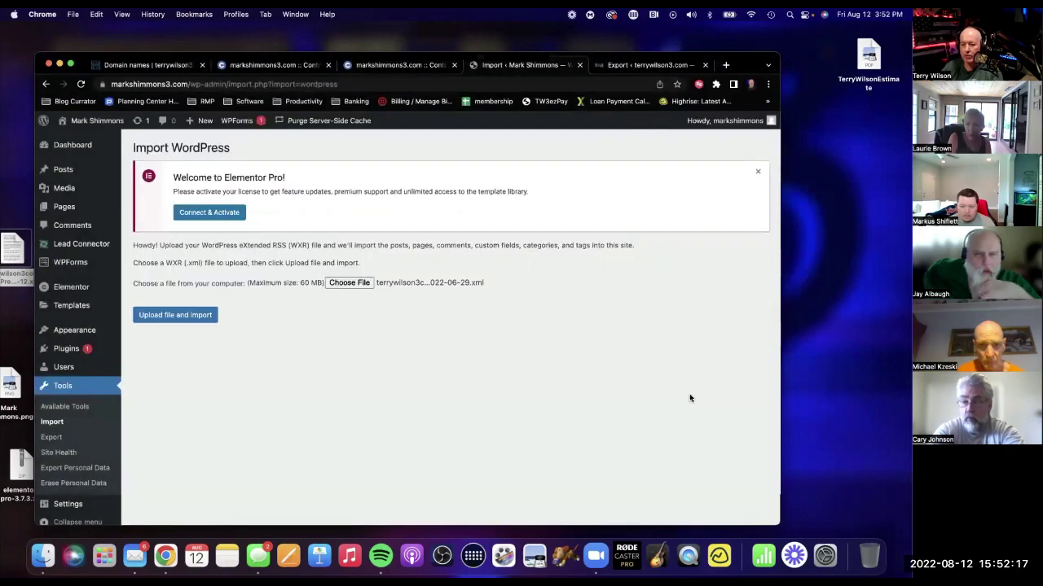
{"action": "left_click", "coordinate": [202, 319]}
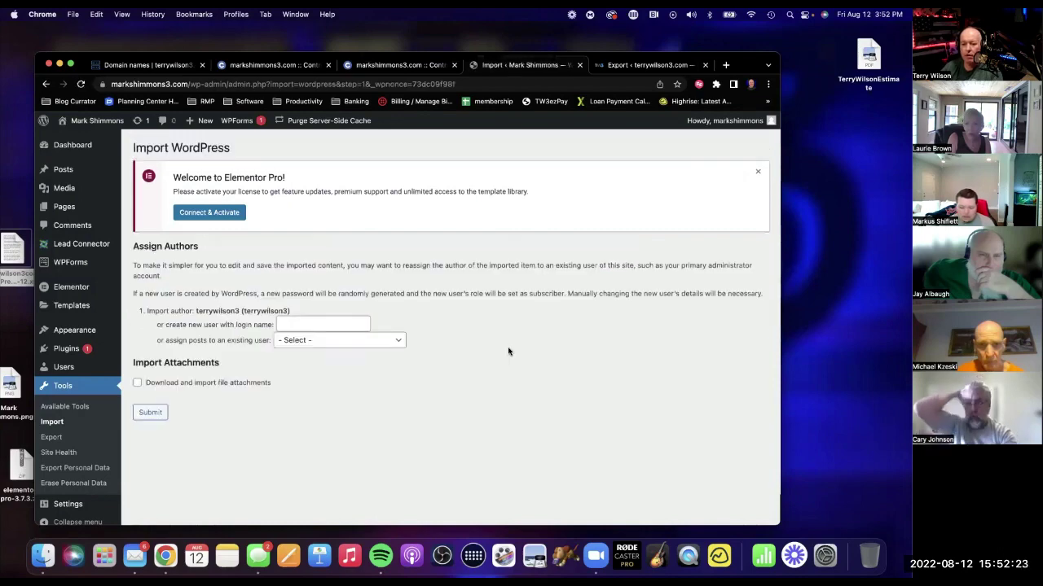
Assign the imported posts to the existing site user.
{"action": "left_click", "coordinate": [298, 341]}
{"action": "left_click", "coordinate": [548, 421]}
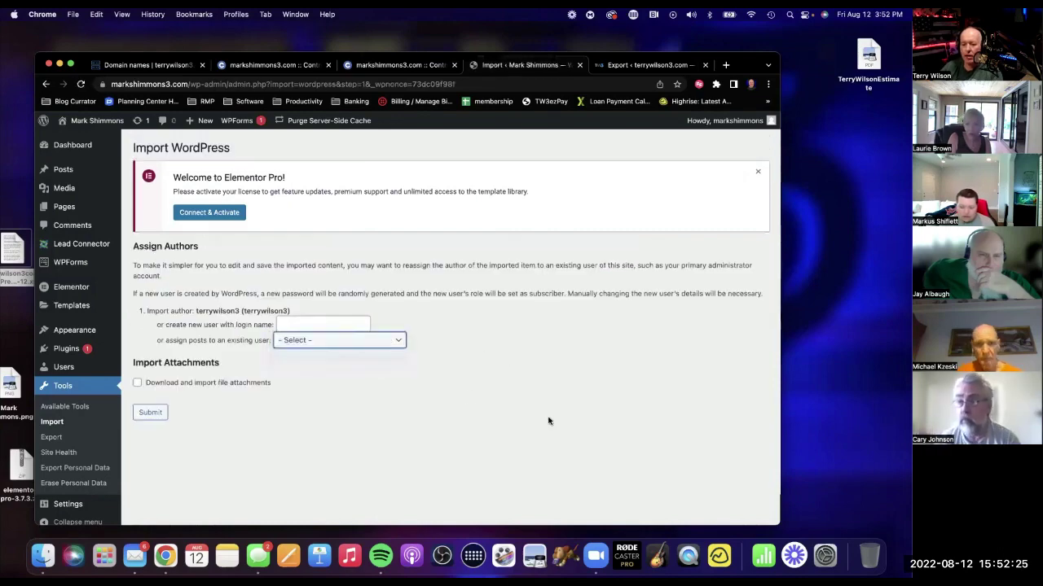
{"action": "key", "text": "m"}
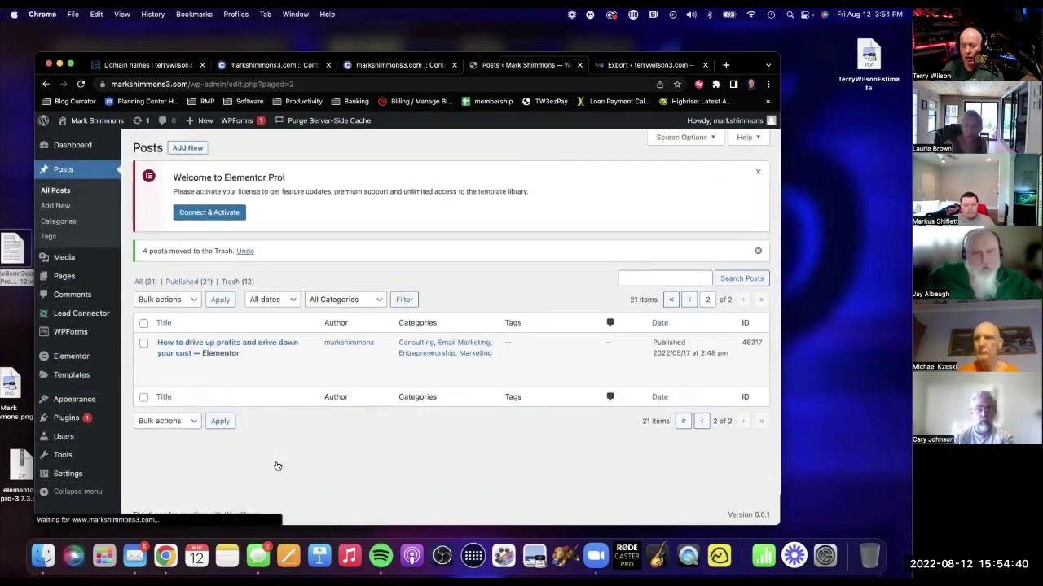
Visit the live site and check the imported ghosting-prospect post.
{"action": "mouse_move", "coordinate": [88, 132]}
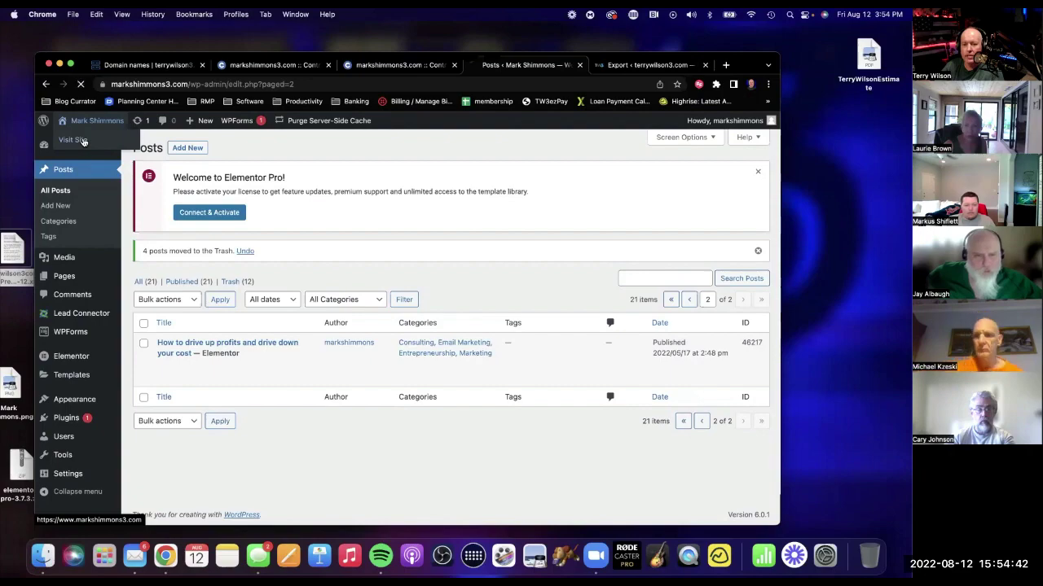
{"action": "scroll", "coordinate": [410, 289], "scroll_direction": "down", "scroll_amount": 10}
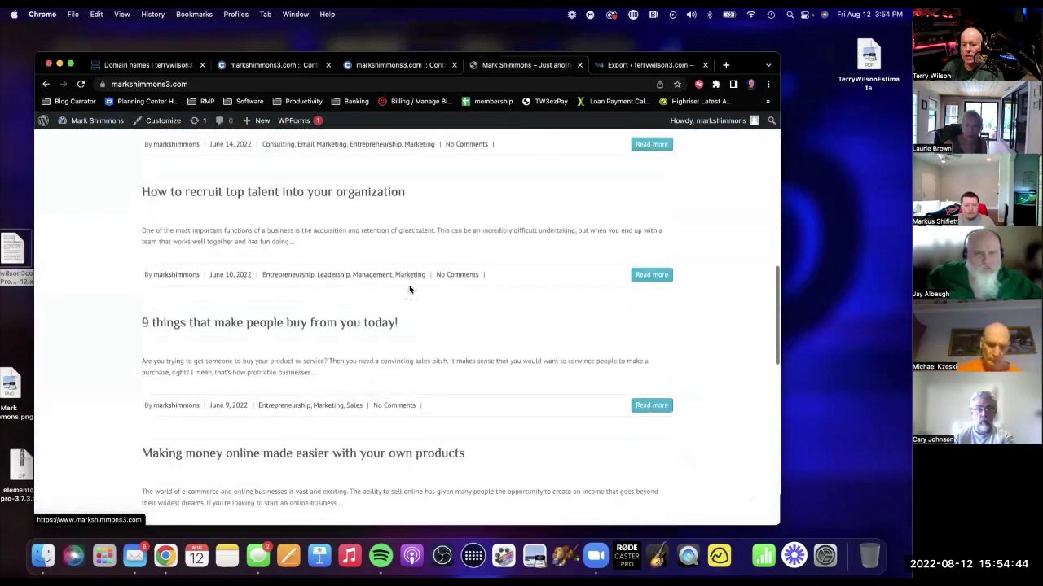
{"action": "scroll", "coordinate": [409, 289], "scroll_direction": "down", "scroll_amount": 5}
{"action": "scroll", "coordinate": [410, 290], "scroll_direction": "up", "scroll_amount": 20}
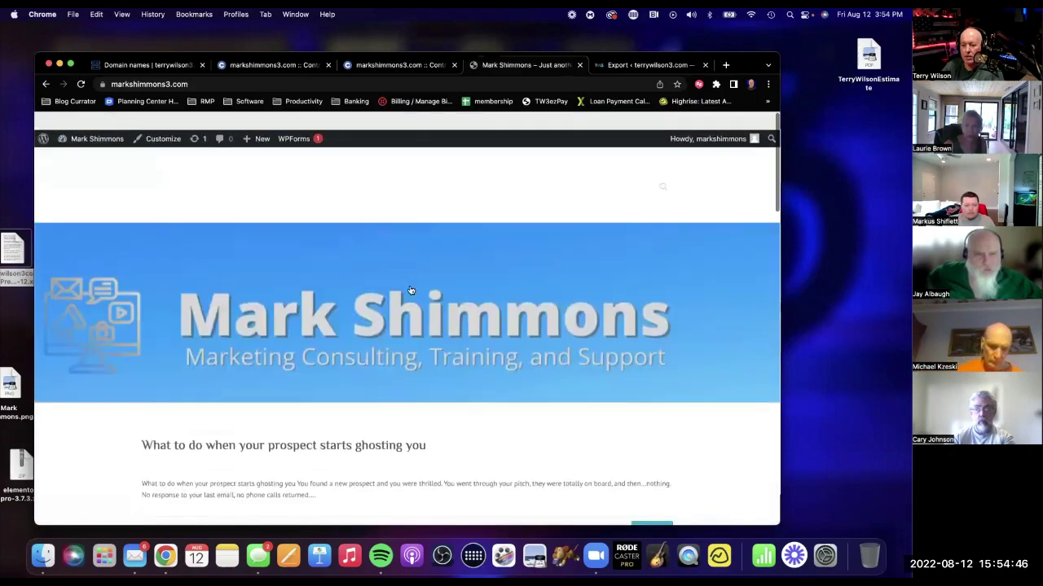
{"action": "scroll", "coordinate": [374, 277], "scroll_direction": "down", "scroll_amount": 3}
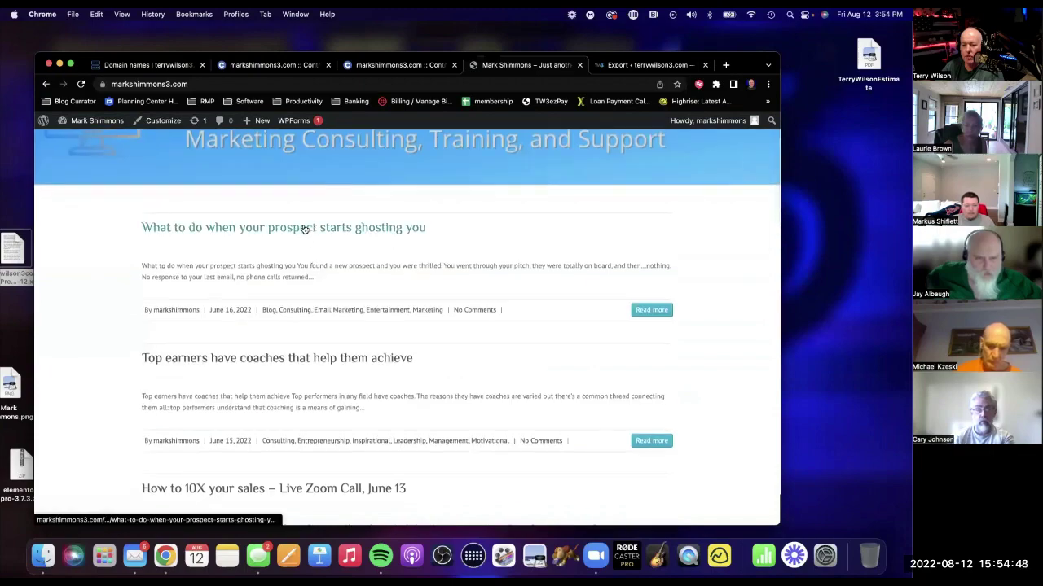
{"action": "left_click", "coordinate": [304, 230]}
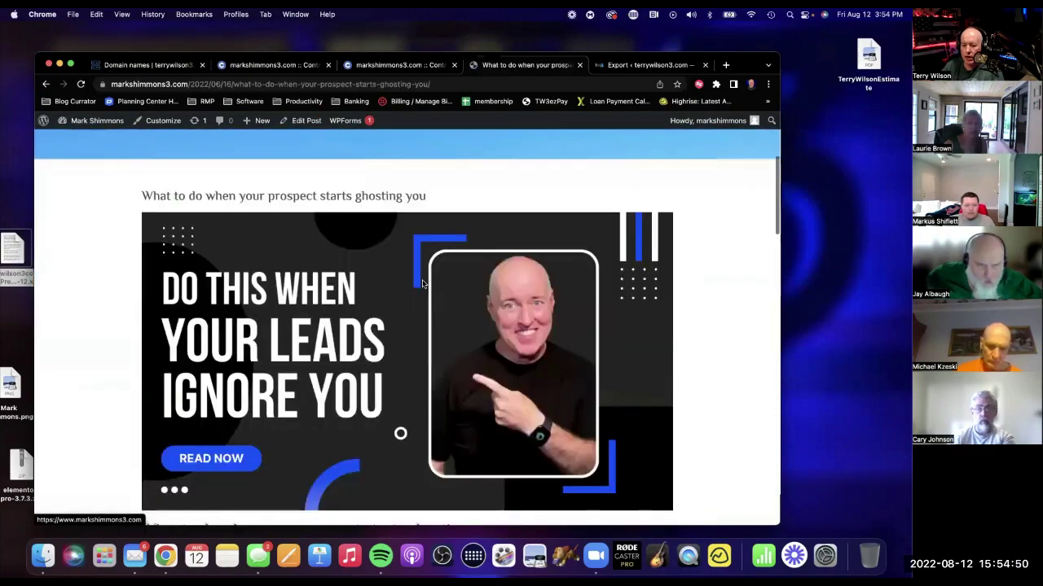
{"action": "scroll", "coordinate": [422, 282], "scroll_direction": "down", "scroll_amount": 5}
{"action": "scroll", "coordinate": [497, 228], "scroll_direction": "down", "scroll_amount": 20}
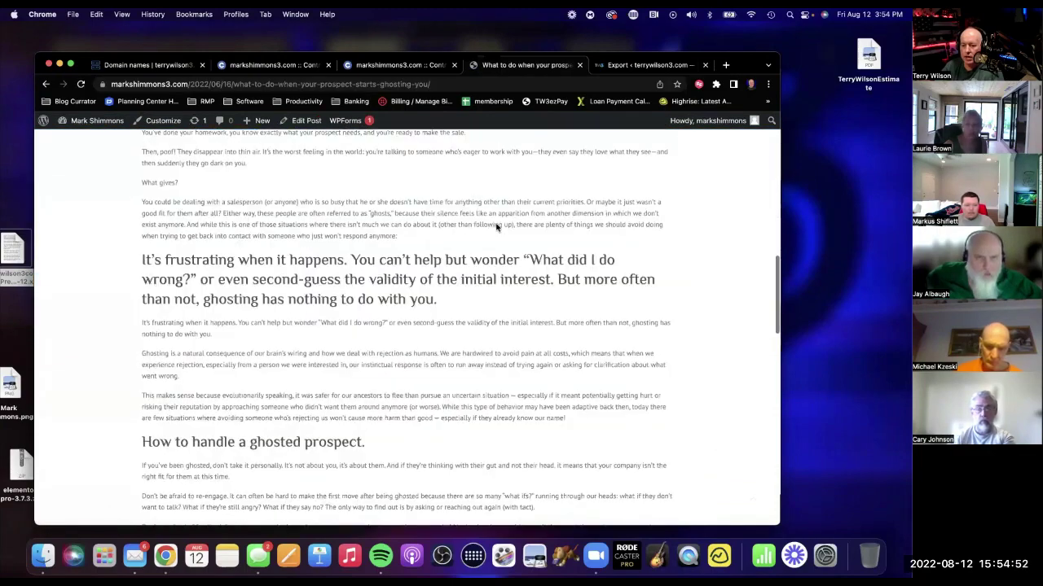
{"action": "scroll", "coordinate": [602, 293], "scroll_direction": "up", "scroll_amount": 20}
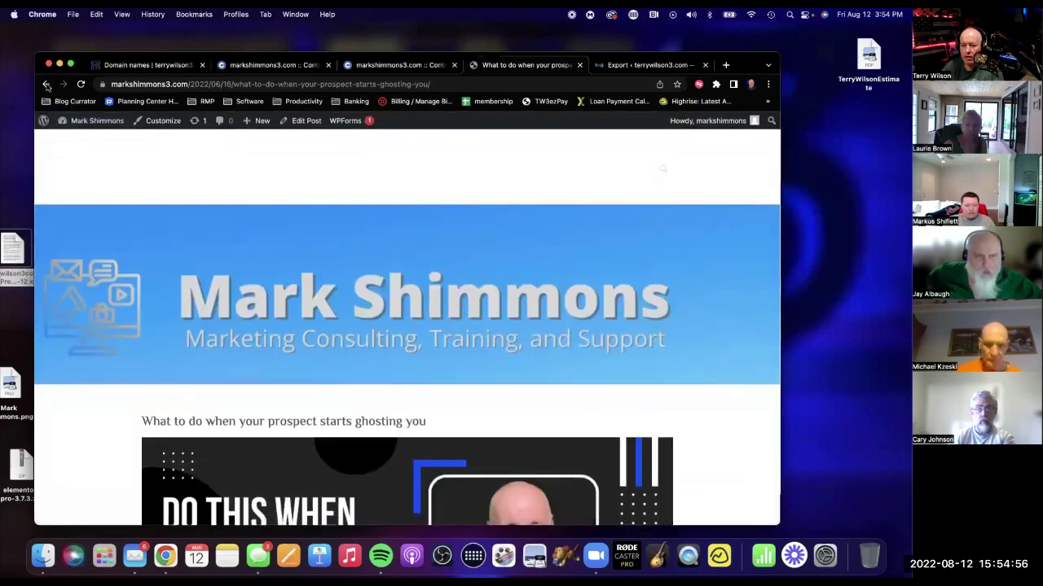
{"action": "left_click", "coordinate": [47, 85]}
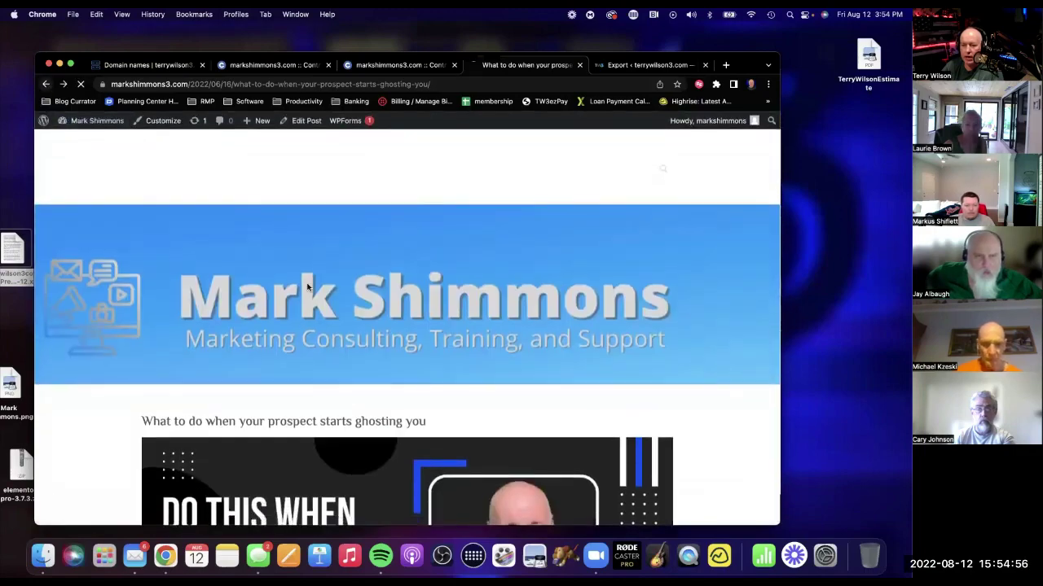
Check the 'How to 10X your sales' post, then return to the homepage.
{"action": "scroll", "coordinate": [326, 293], "scroll_direction": "down", "scroll_amount": 3}
{"action": "left_click", "coordinate": [248, 254]}
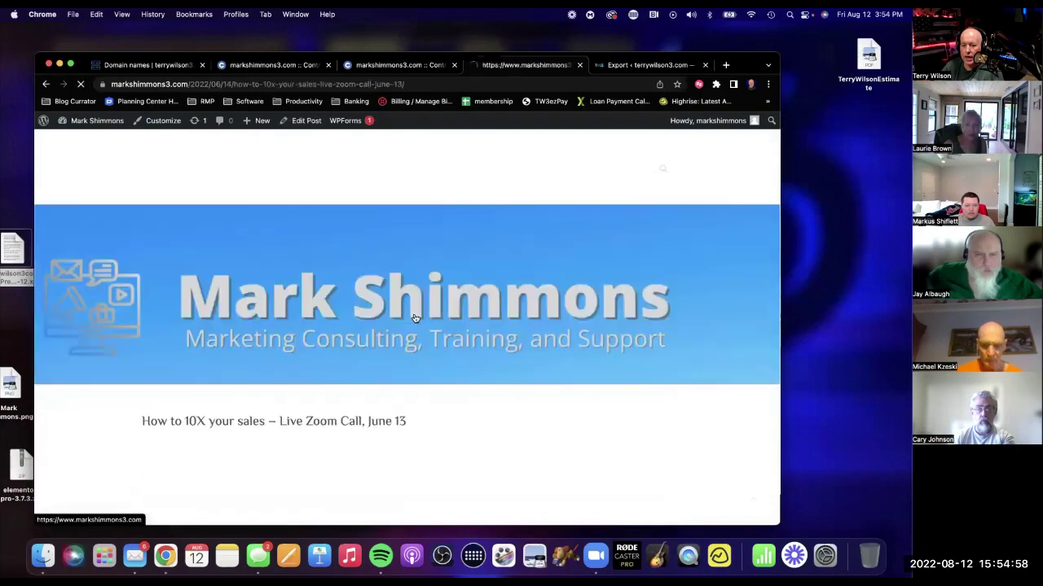
{"action": "scroll", "coordinate": [464, 322], "scroll_direction": "down", "scroll_amount": 15}
{"action": "scroll", "coordinate": [464, 321], "scroll_direction": "down", "scroll_amount": 12}
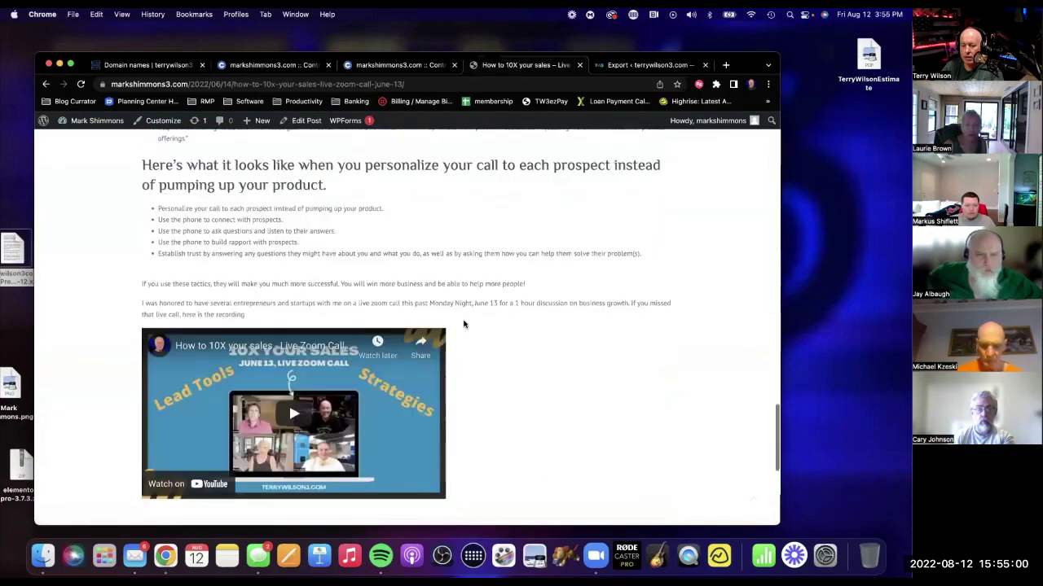
{"action": "scroll", "coordinate": [379, 263], "scroll_direction": "up", "scroll_amount": 3}
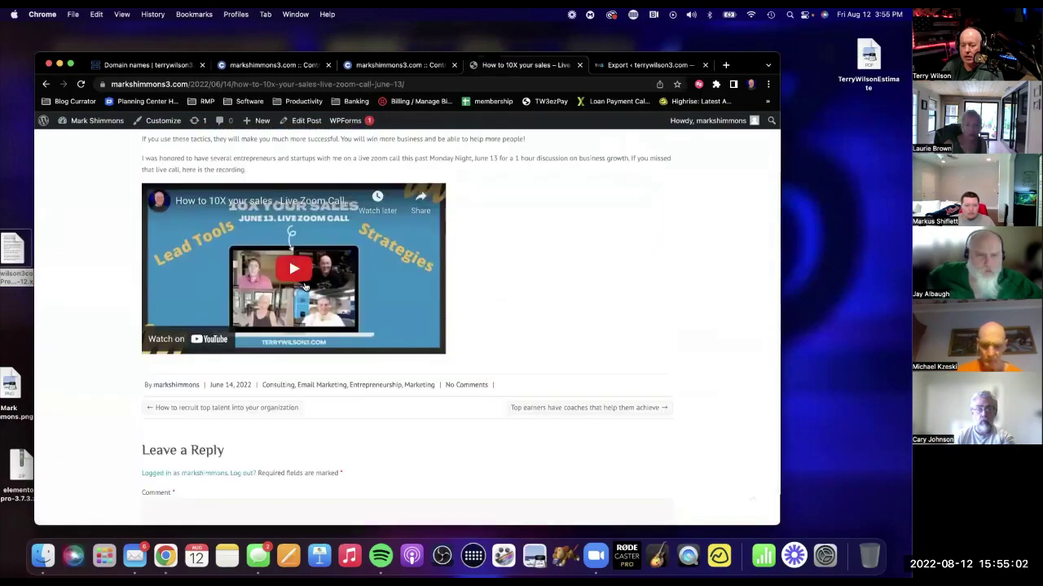
{"action": "scroll", "coordinate": [554, 257], "scroll_direction": "up", "scroll_amount": 20}
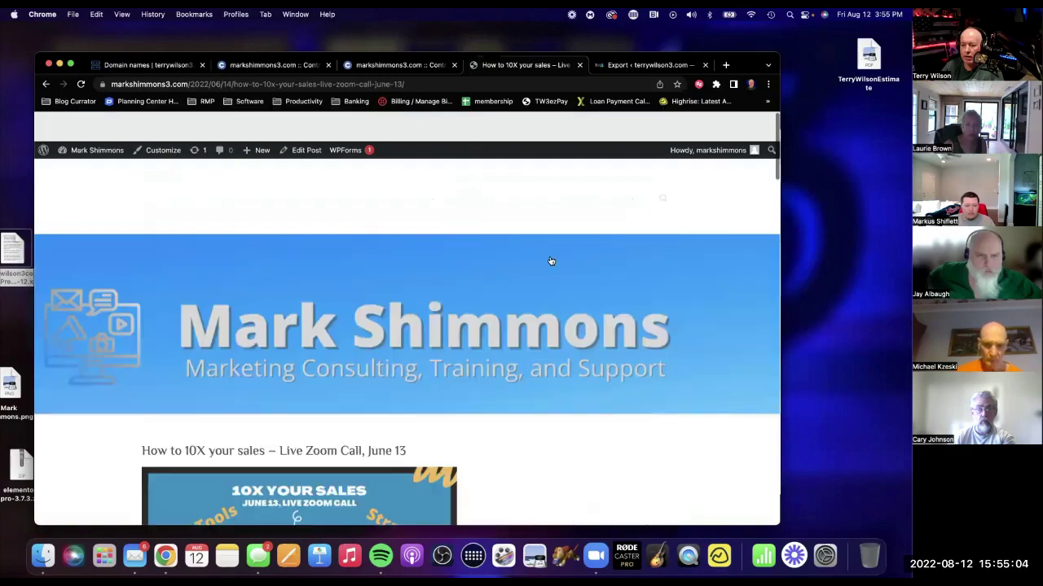
{"action": "left_click", "coordinate": [46, 84]}
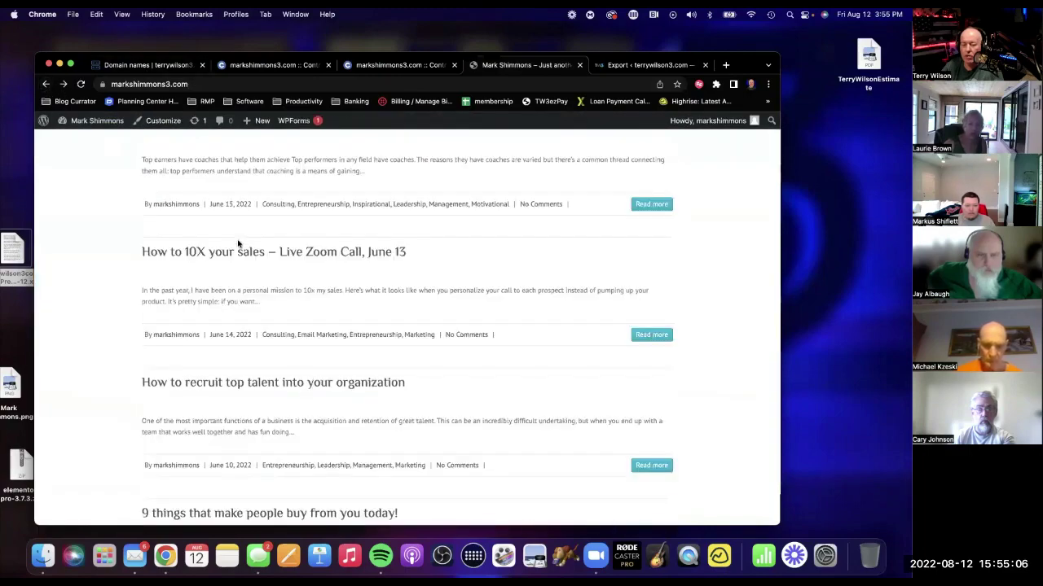
{"action": "scroll", "coordinate": [418, 361], "scroll_direction": "up", "scroll_amount": 10}
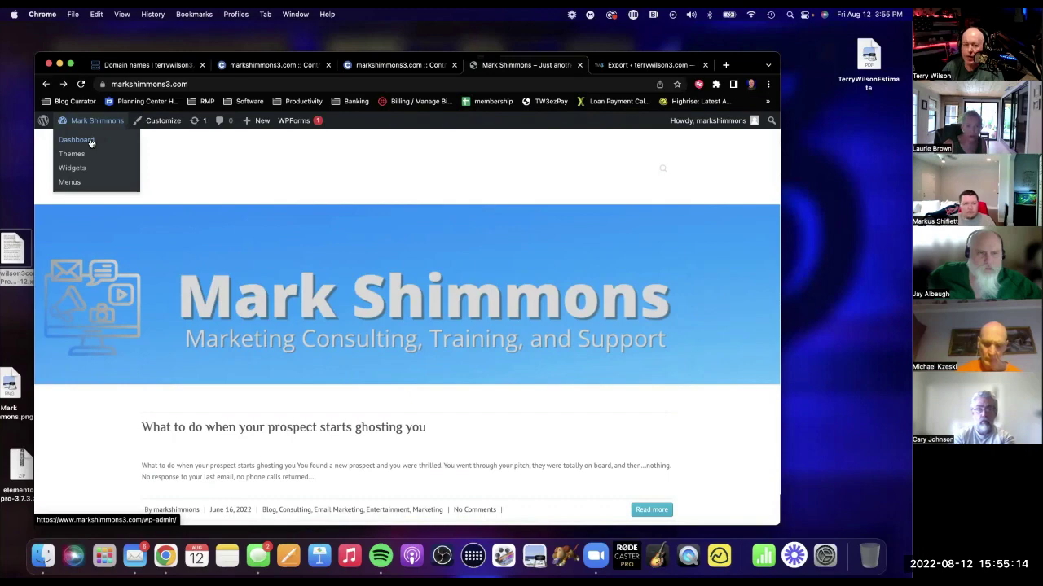
Go to the WordPress Dashboard from the site-name menu in the admin bar.
{"action": "left_click", "coordinate": [91, 142]}
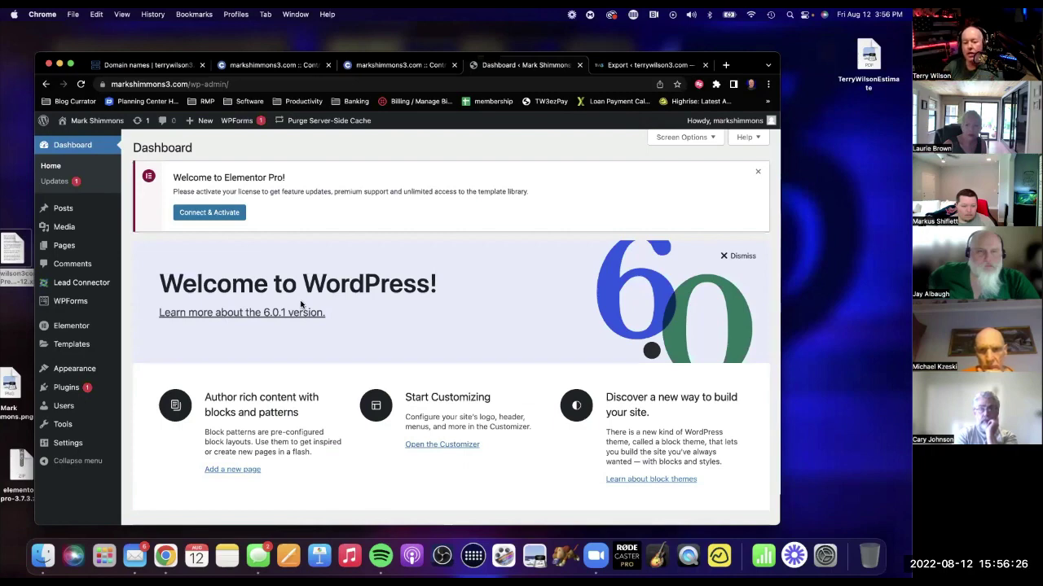
Open Lead Connector from the left admin sidebar to view its settings.
{"action": "left_click", "coordinate": [96, 282]}
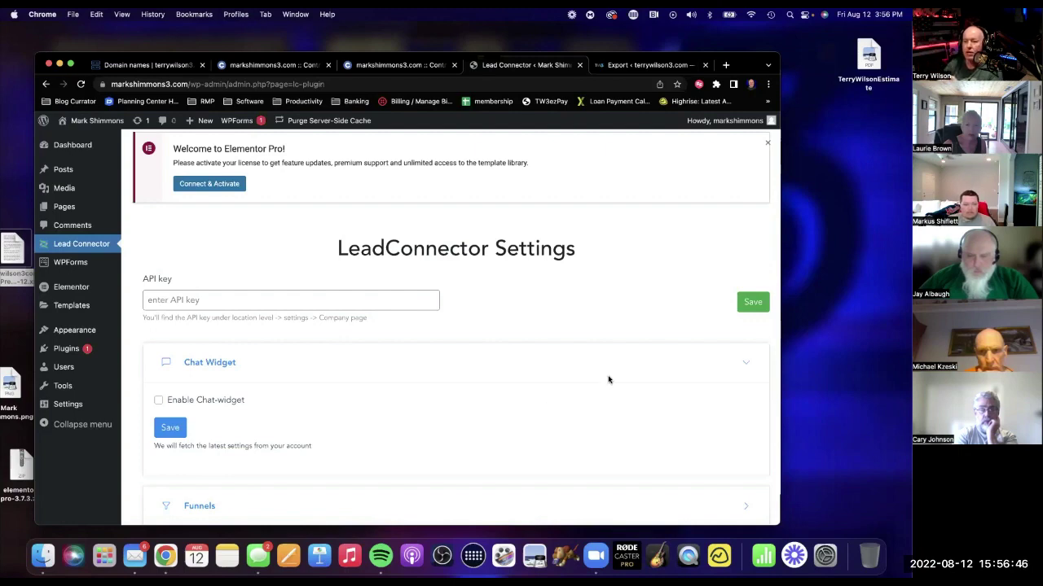
Load app.tw3app.com in a new browser tab.
{"action": "left_click", "coordinate": [726, 65]}
{"action": "type", "text": "app.tw3app.com"}
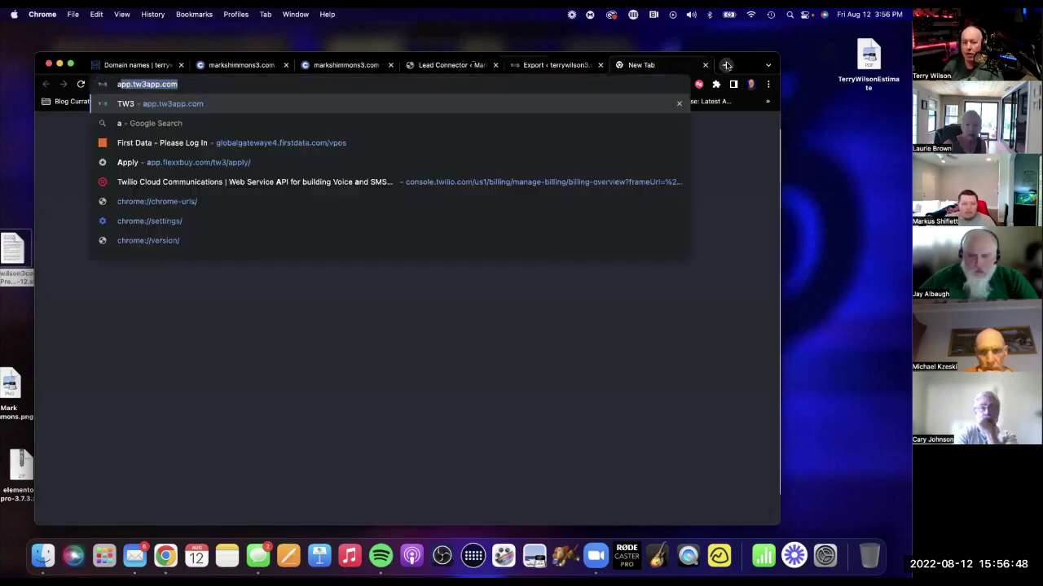
{"action": "key", "text": "Return"}
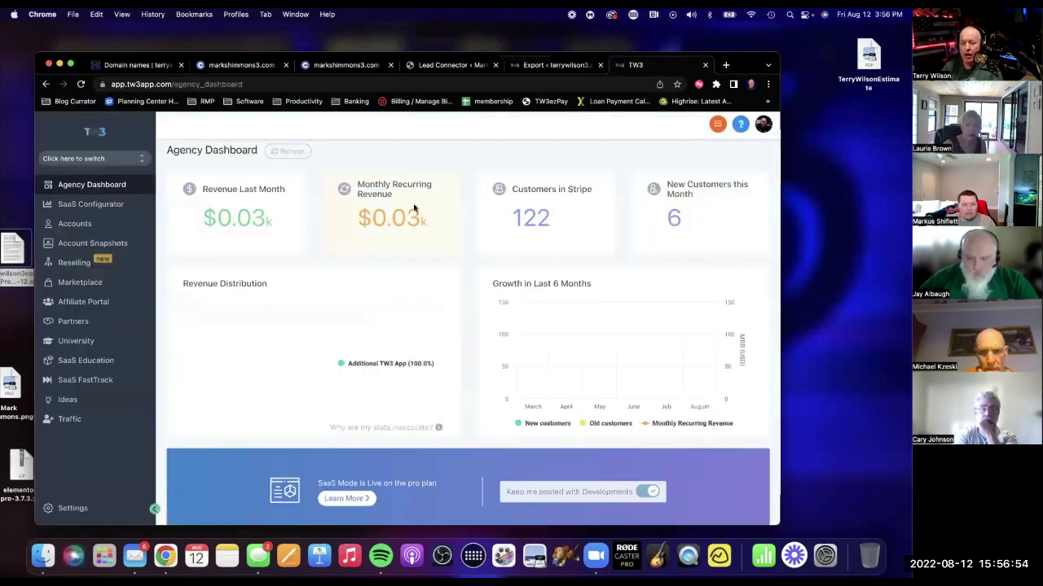
Search for the client in the sub-account switcher and switch into the ELT sub-account.
{"action": "left_click", "coordinate": [120, 161]}
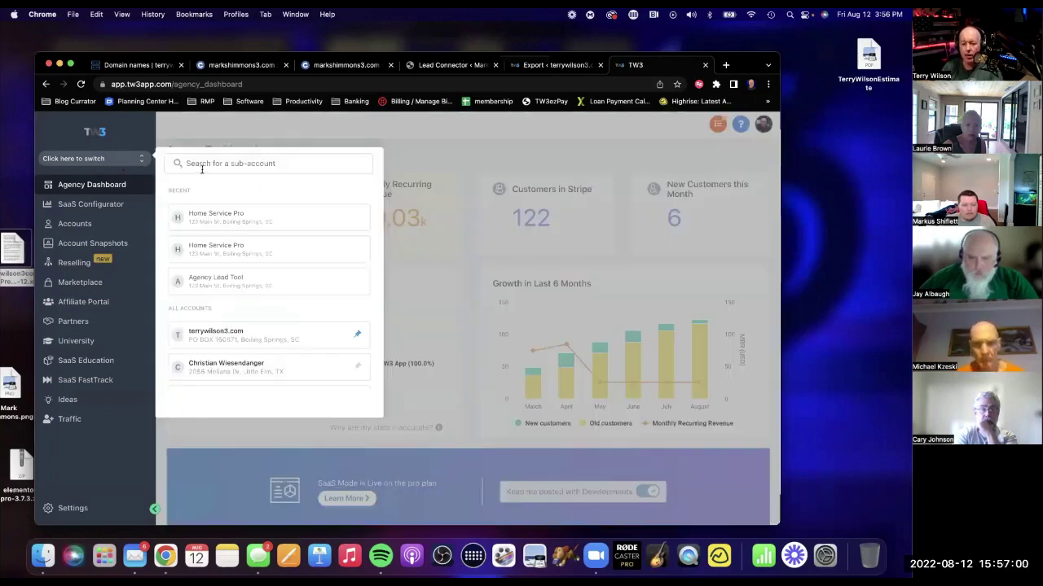
{"action": "type", "text": "mark"}
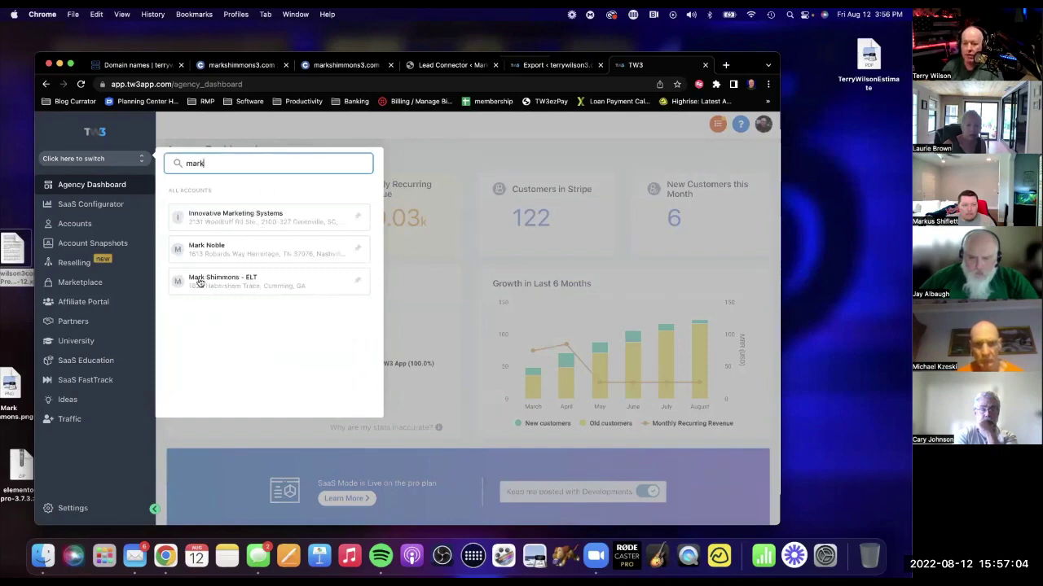
{"action": "left_click", "coordinate": [204, 278]}
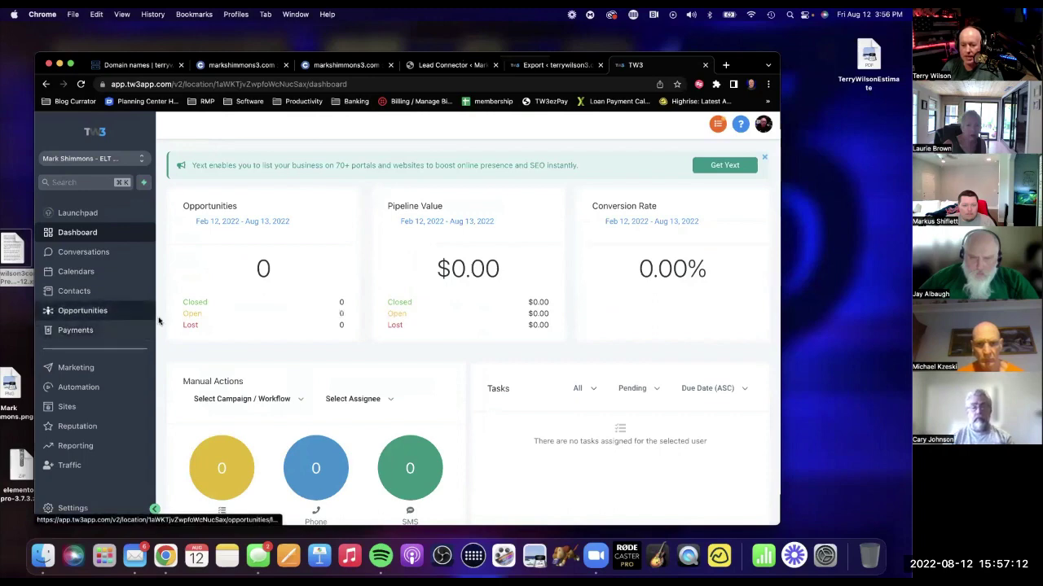
Copy the company API key from the sub-account's Business Info settings.
{"action": "scroll", "coordinate": [159, 391], "scroll_direction": "down", "scroll_amount": 2}
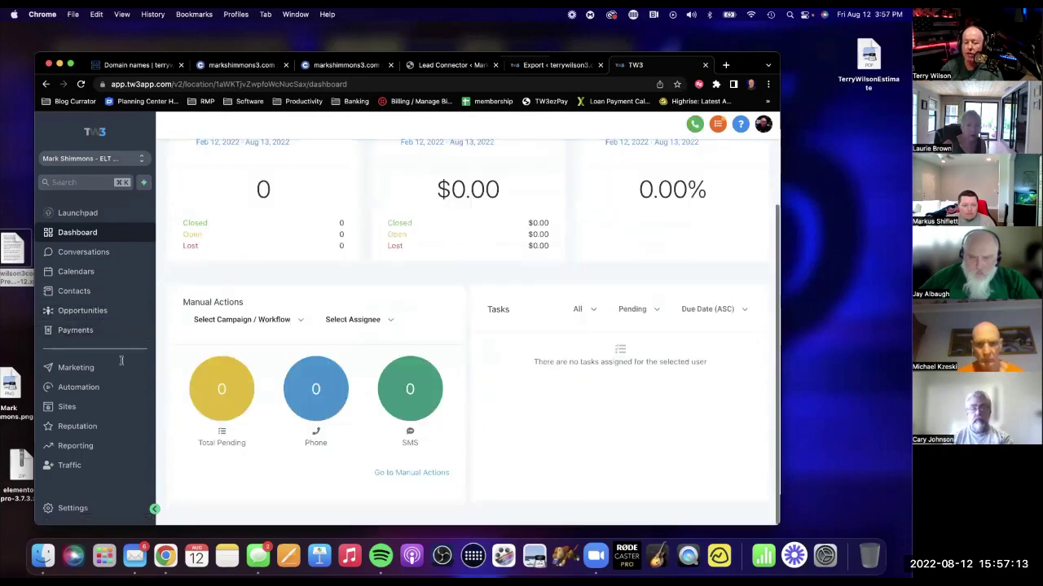
{"action": "left_click", "coordinate": [73, 509]}
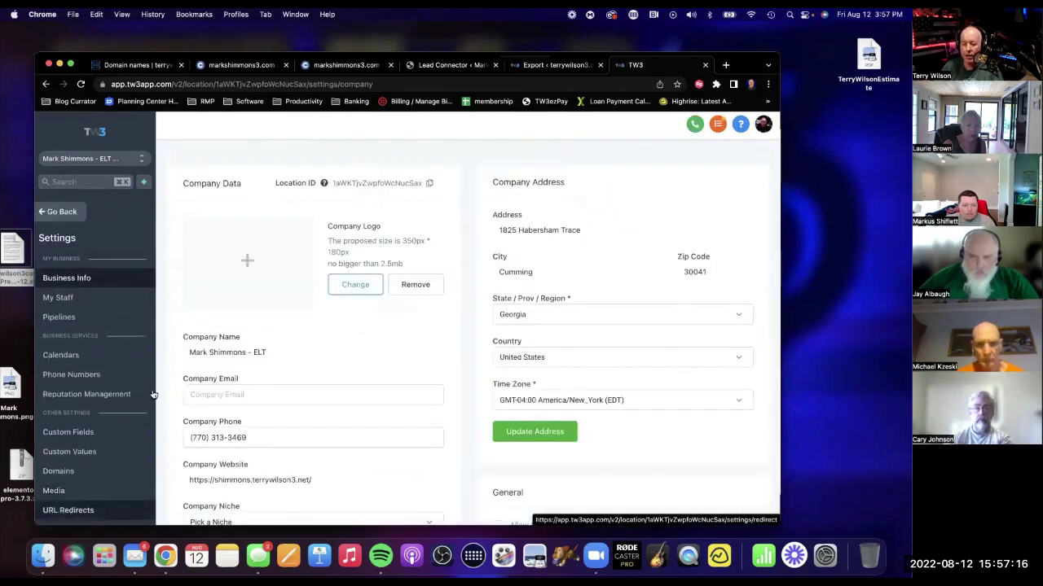
{"action": "scroll", "coordinate": [157, 386], "scroll_direction": "down", "scroll_amount": 5}
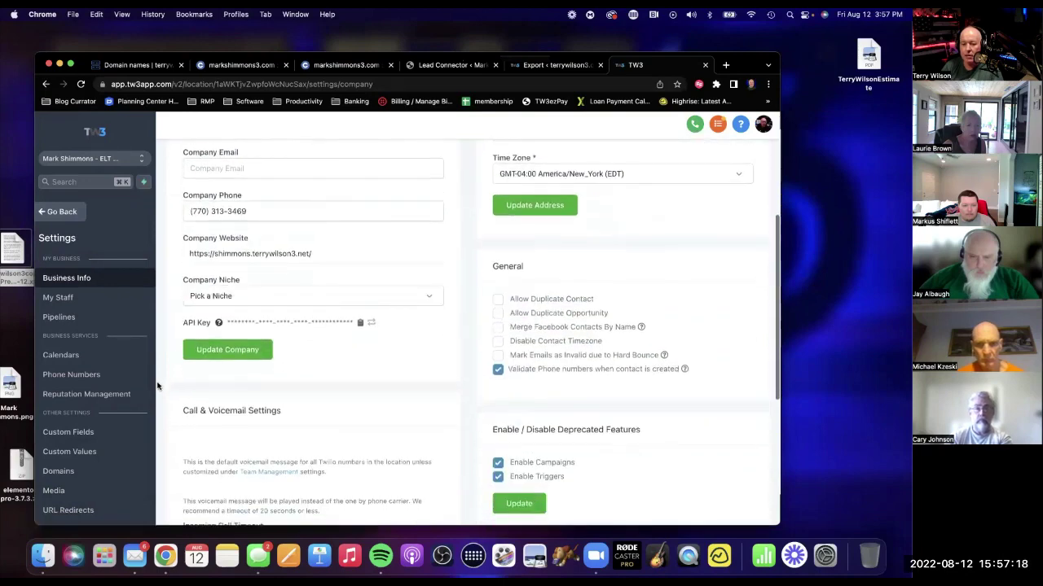
{"action": "scroll", "coordinate": [158, 382], "scroll_direction": "up", "scroll_amount": 5}
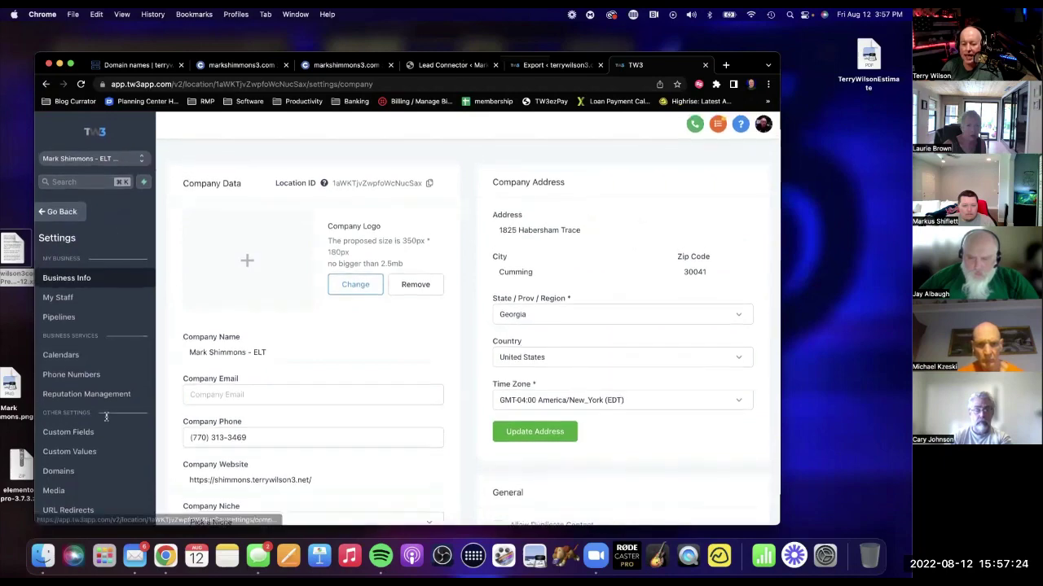
{"action": "scroll", "coordinate": [105, 416], "scroll_direction": "down", "scroll_amount": 3}
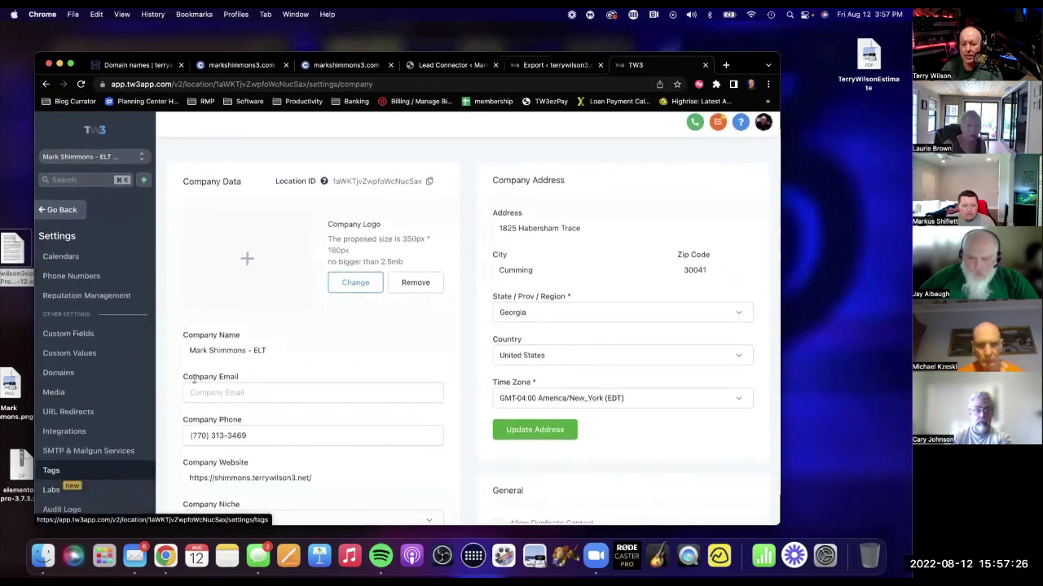
{"action": "scroll", "coordinate": [321, 309], "scroll_direction": "down", "scroll_amount": 3}
{"action": "scroll", "coordinate": [321, 313], "scroll_direction": "up", "scroll_amount": 3}
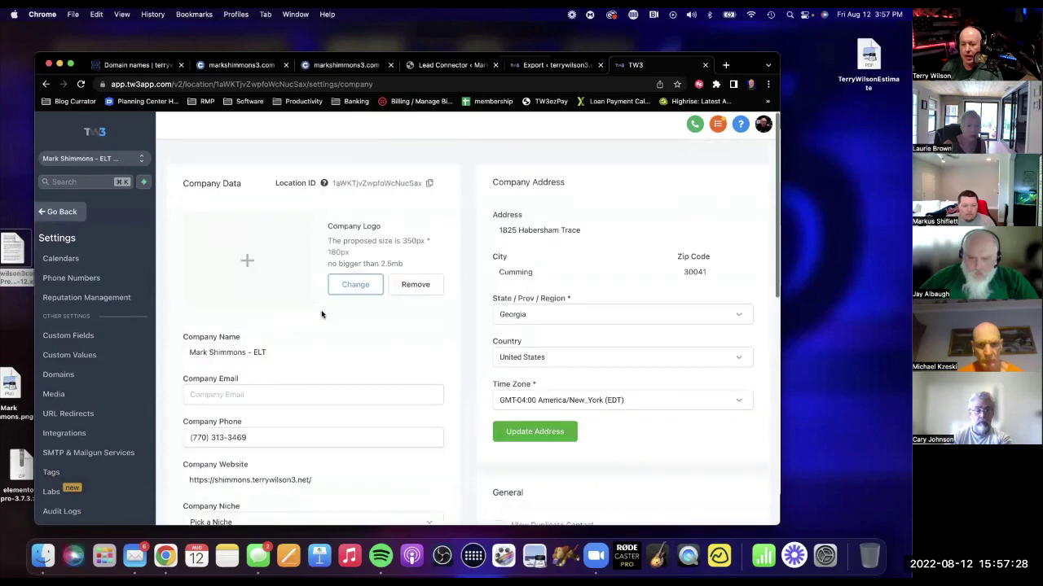
{"action": "scroll", "coordinate": [321, 315], "scroll_direction": "down", "scroll_amount": 6}
{"action": "left_click", "coordinate": [359, 329]}
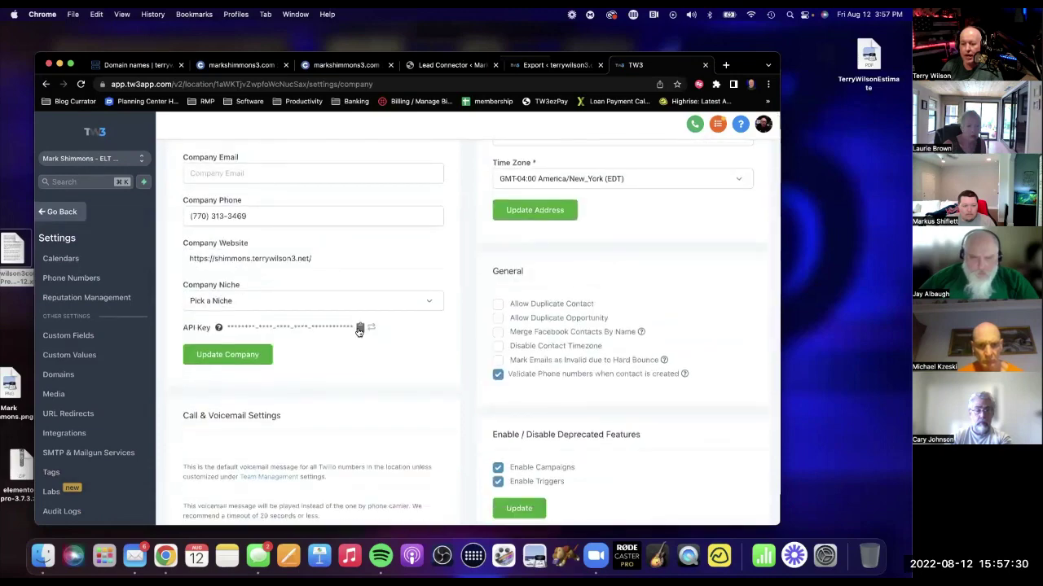
{"action": "left_click", "coordinate": [359, 330]}
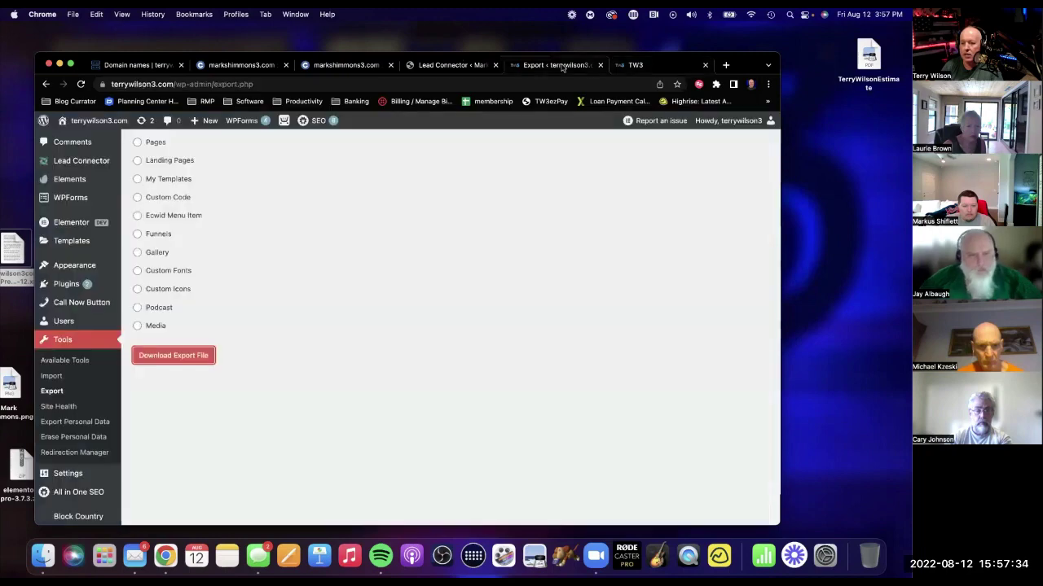
Close the WordPress Export tab and focus the API key field in LeadConnector Settings.
{"action": "left_click", "coordinate": [558, 66]}
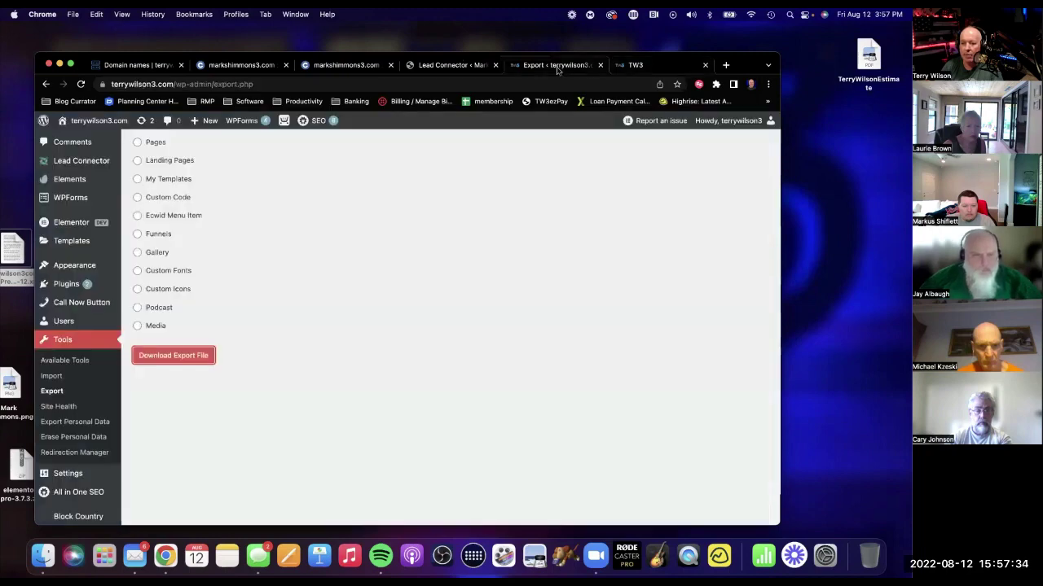
{"action": "left_click", "coordinate": [599, 66]}
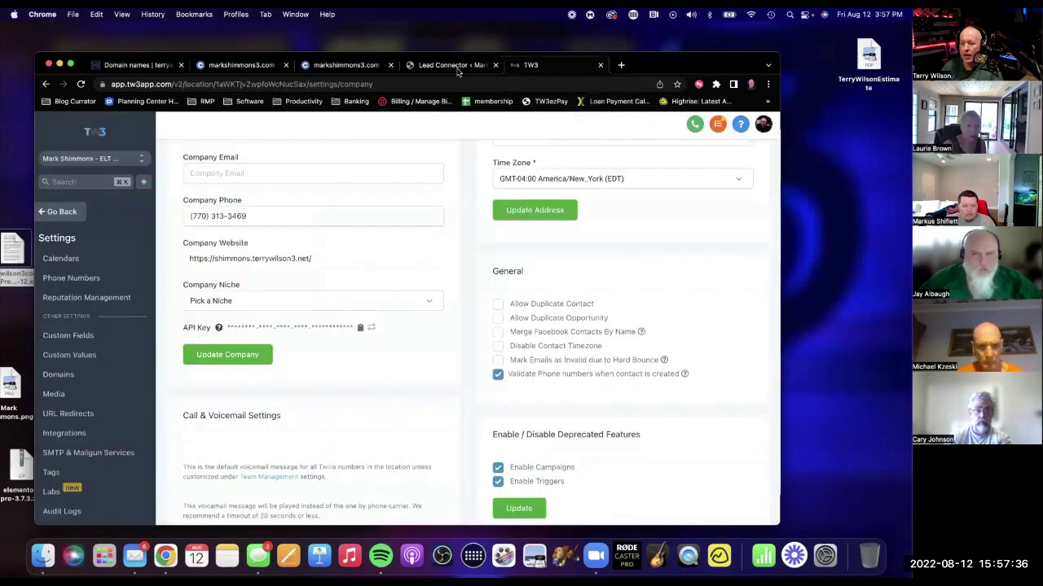
{"action": "left_click", "coordinate": [457, 71]}
{"action": "left_click", "coordinate": [179, 300]}
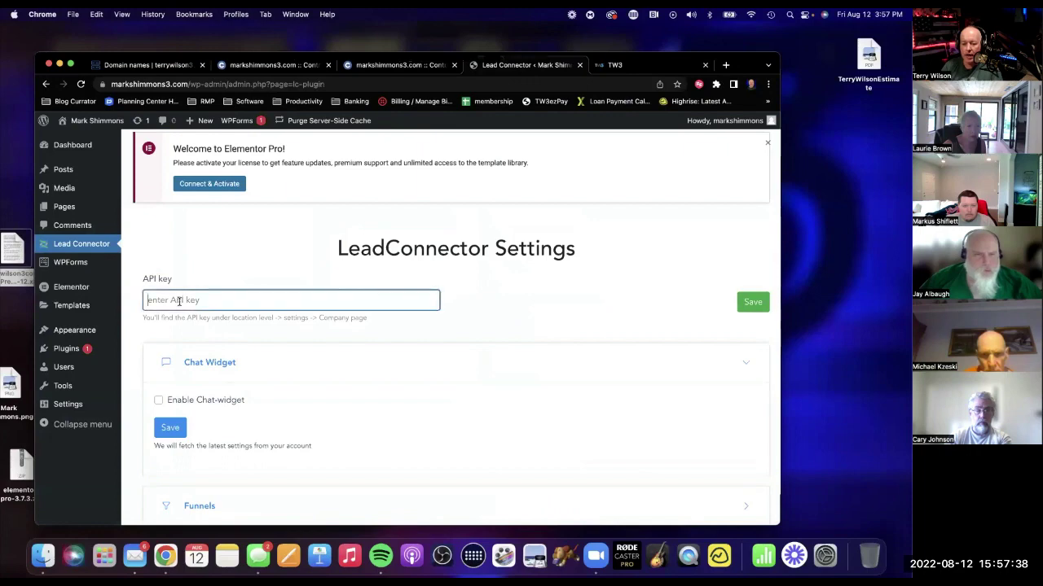
Paste and save the API key, enable Chat-widget, then Pull and Save its settings.
{"action": "key", "text": "super+v"}
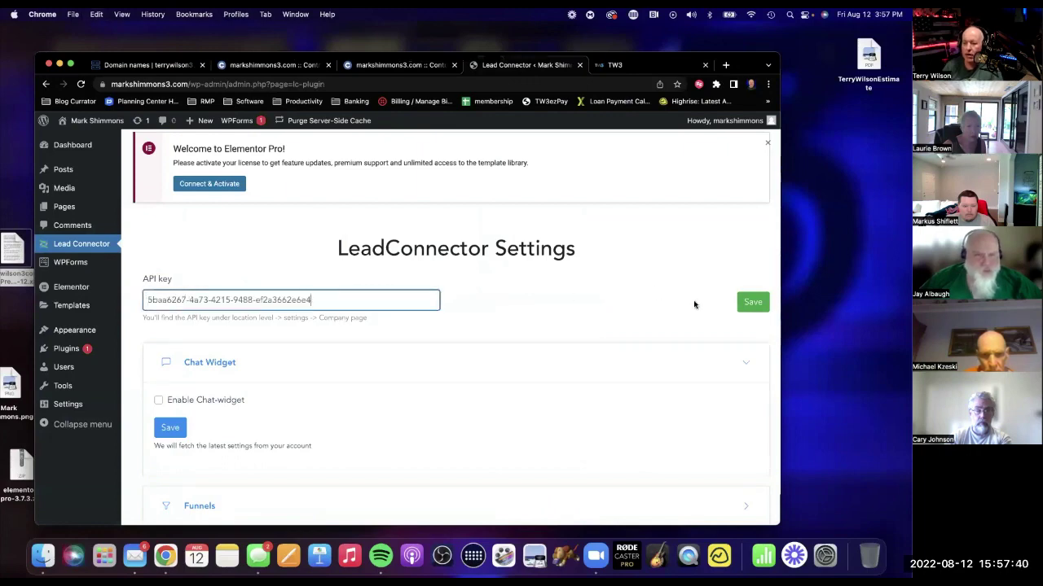
{"action": "left_click", "coordinate": [748, 300]}
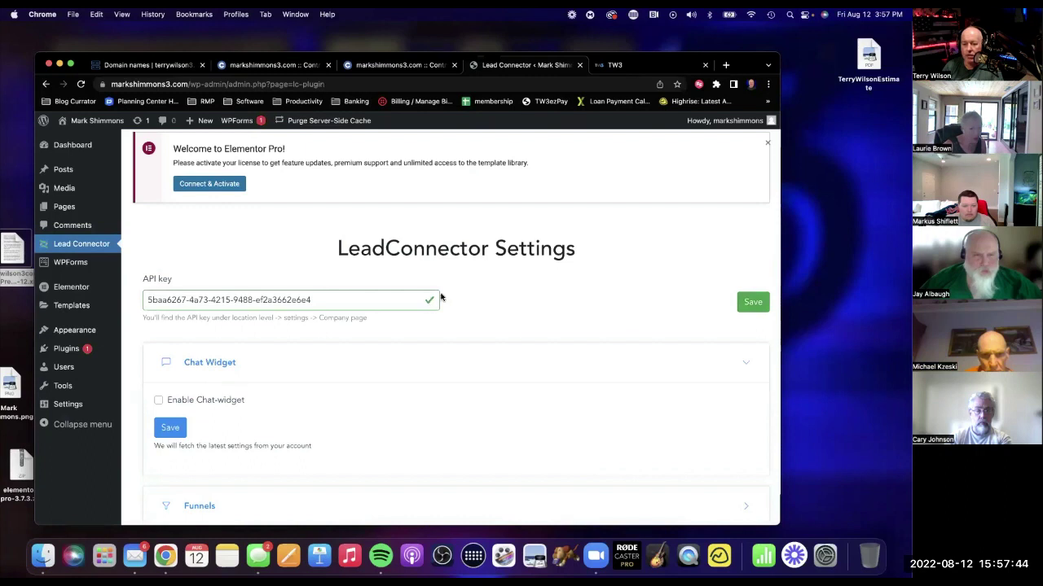
{"action": "left_click", "coordinate": [159, 401]}
{"action": "scroll", "coordinate": [387, 391], "scroll_direction": "down", "scroll_amount": 2}
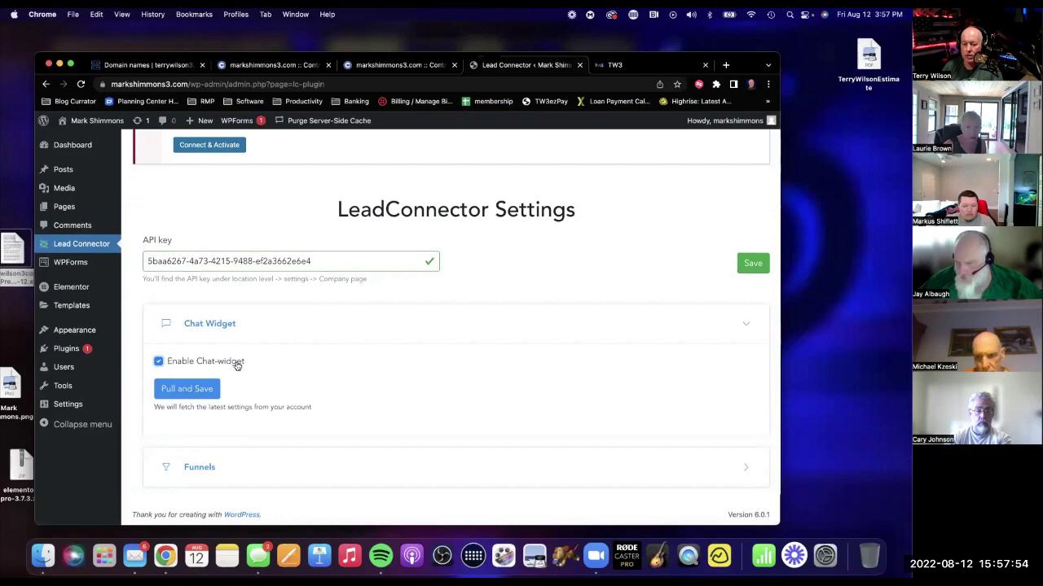
{"action": "left_click", "coordinate": [196, 390]}
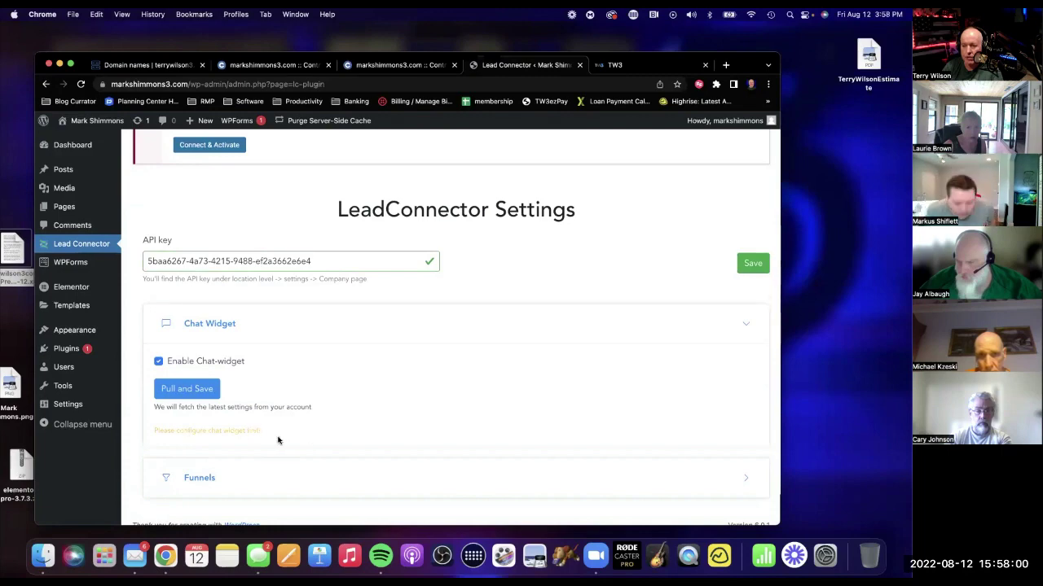
{"action": "left_click", "coordinate": [628, 69]}
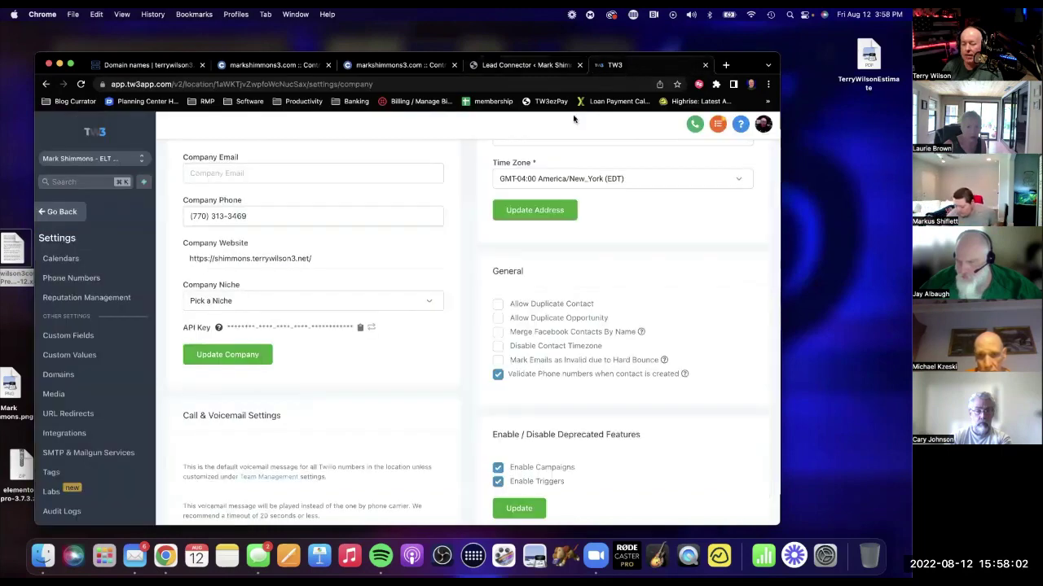
Save TW3's Sites > Chat Widget settings, then Pull and Save again in WordPress LeadConnector.
{"action": "left_click", "coordinate": [59, 214]}
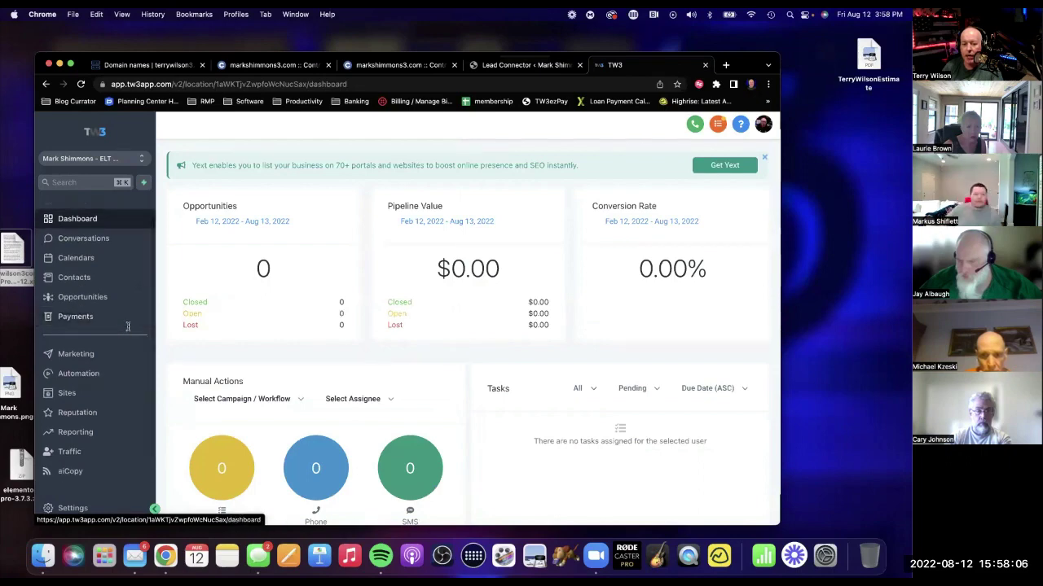
{"action": "left_click", "coordinate": [67, 393]}
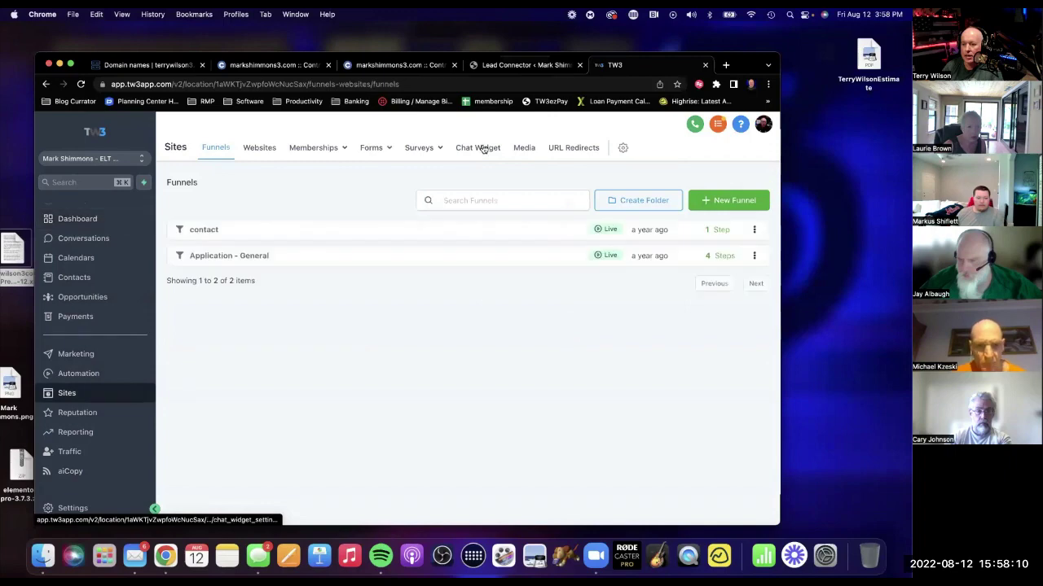
{"action": "left_click", "coordinate": [480, 148]}
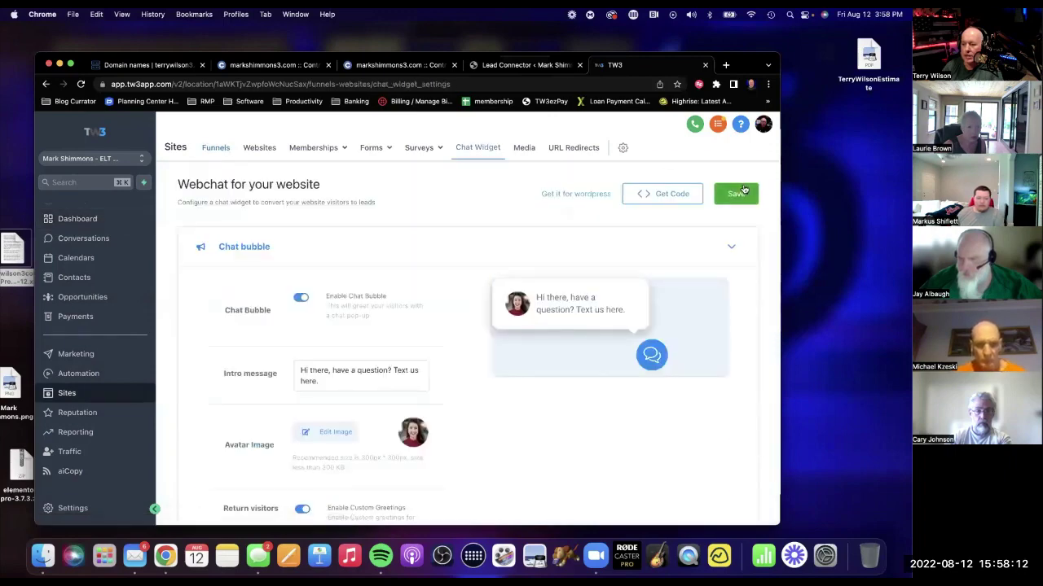
{"action": "left_click", "coordinate": [738, 191]}
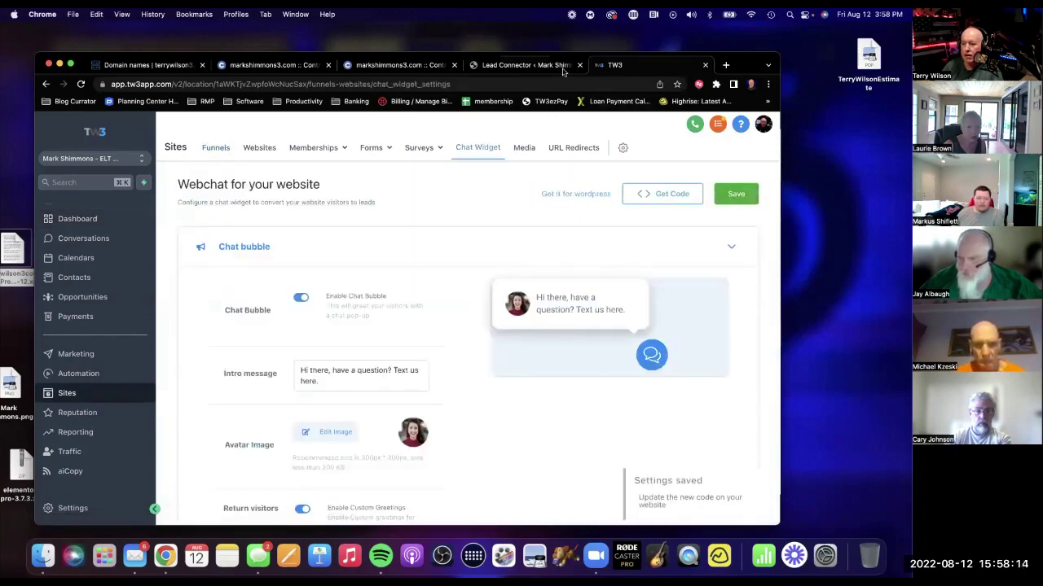
{"action": "left_click", "coordinate": [563, 69]}
{"action": "left_click", "coordinate": [205, 396]}
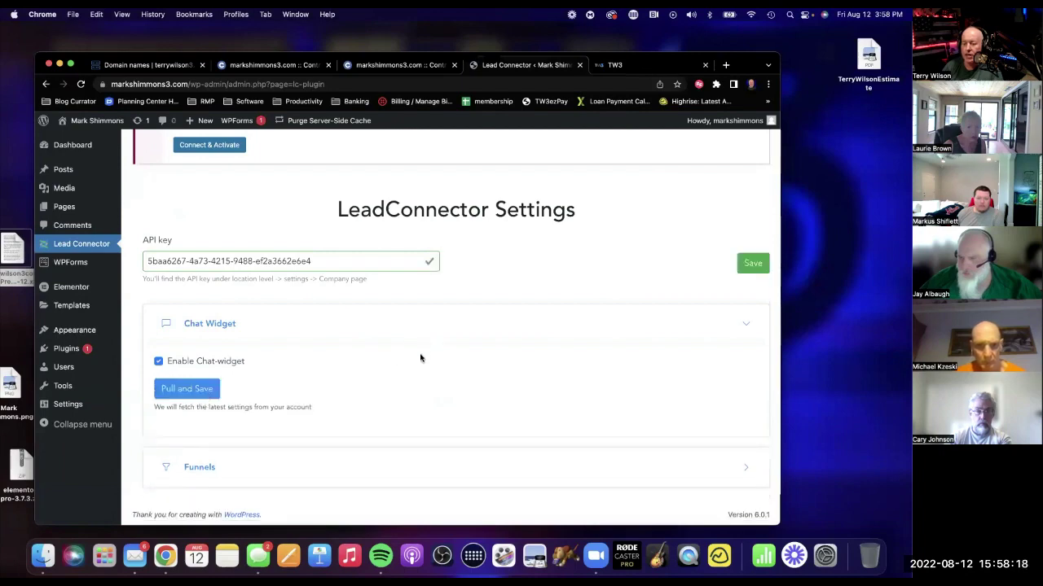
Visit the live homepage and open its chat bubble.
{"action": "mouse_move", "coordinate": [86, 119]}
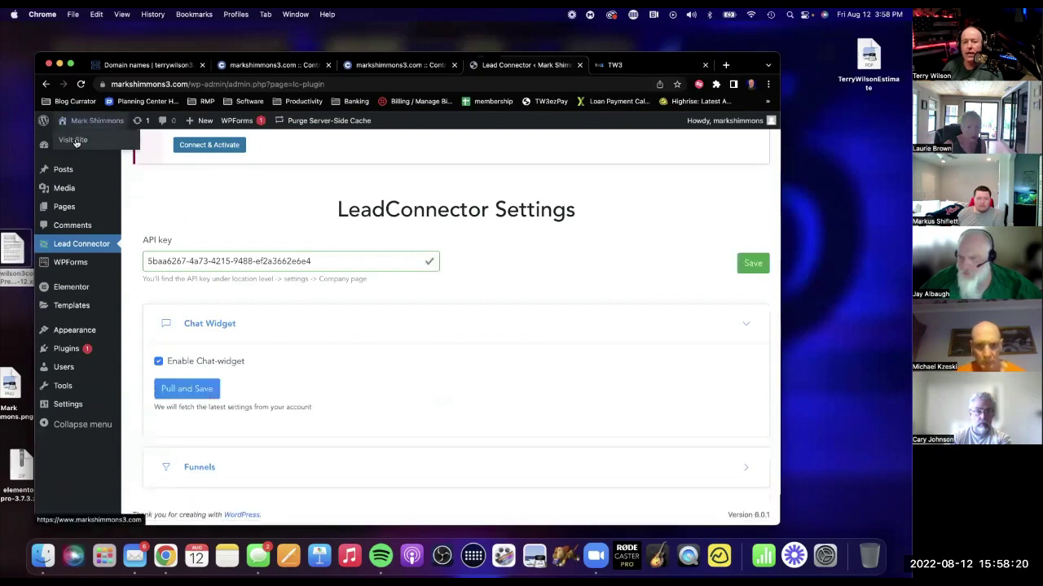
{"action": "left_click", "coordinate": [73, 140]}
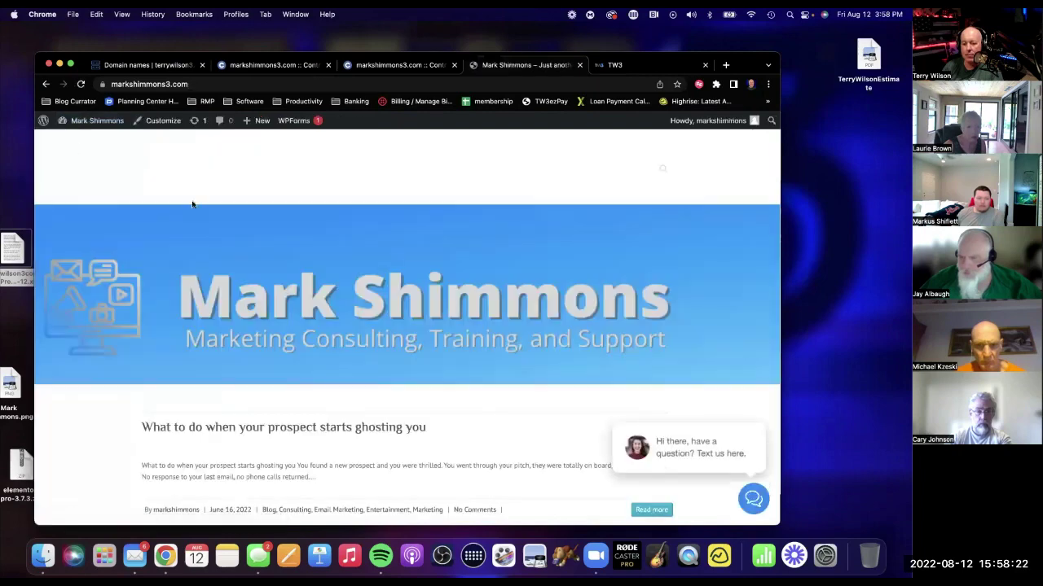
{"action": "scroll", "coordinate": [535, 286], "scroll_direction": "down", "scroll_amount": 4}
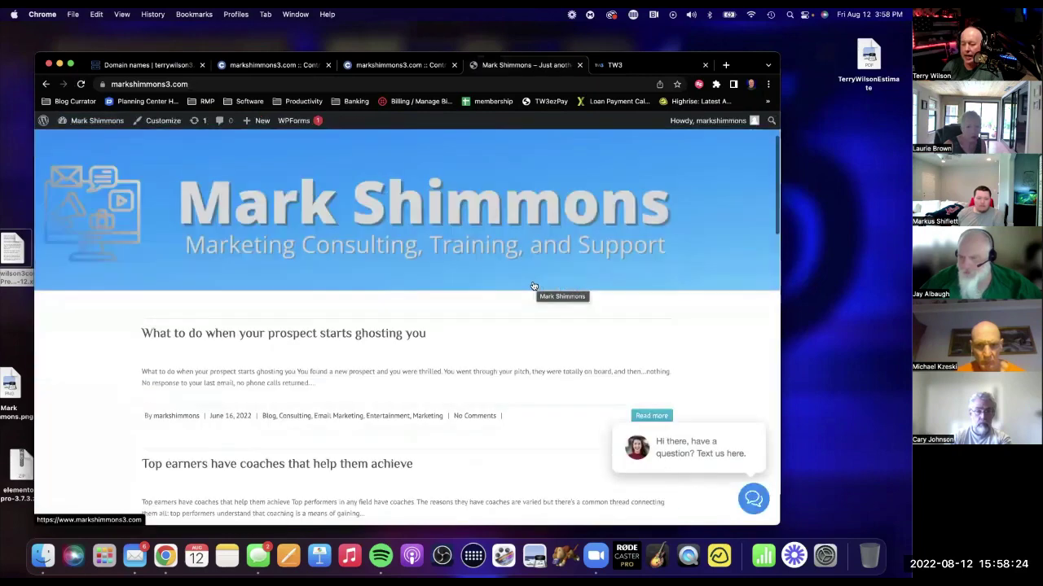
{"action": "left_click", "coordinate": [751, 496]}
Send a test chat with a visitor name, mobile phone number and short greeting message.
{"action": "left_click", "coordinate": [644, 261]}
{"action": "type", "text": "Terry"}
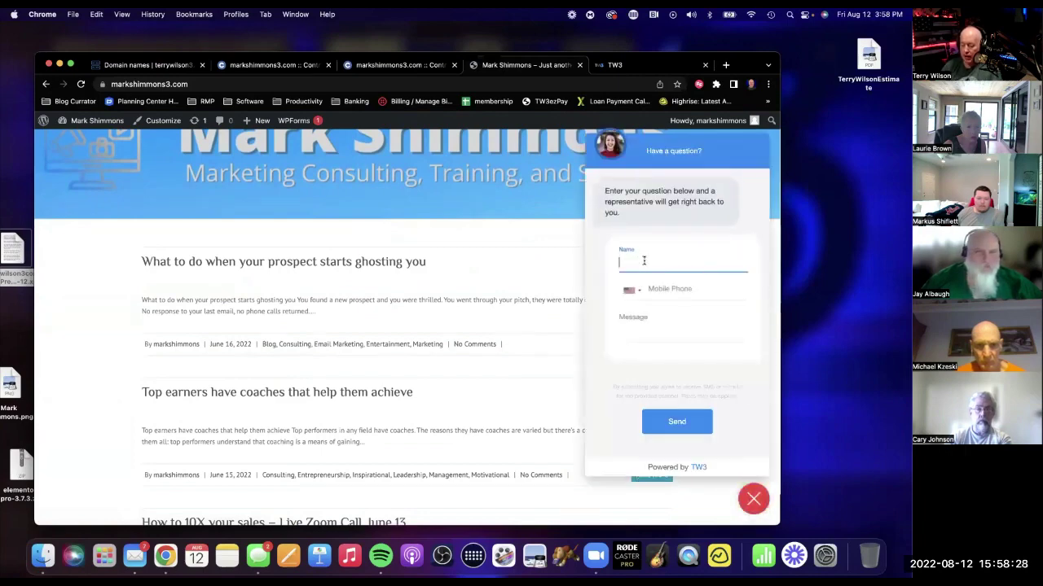
{"action": "key", "text": "Tab"}
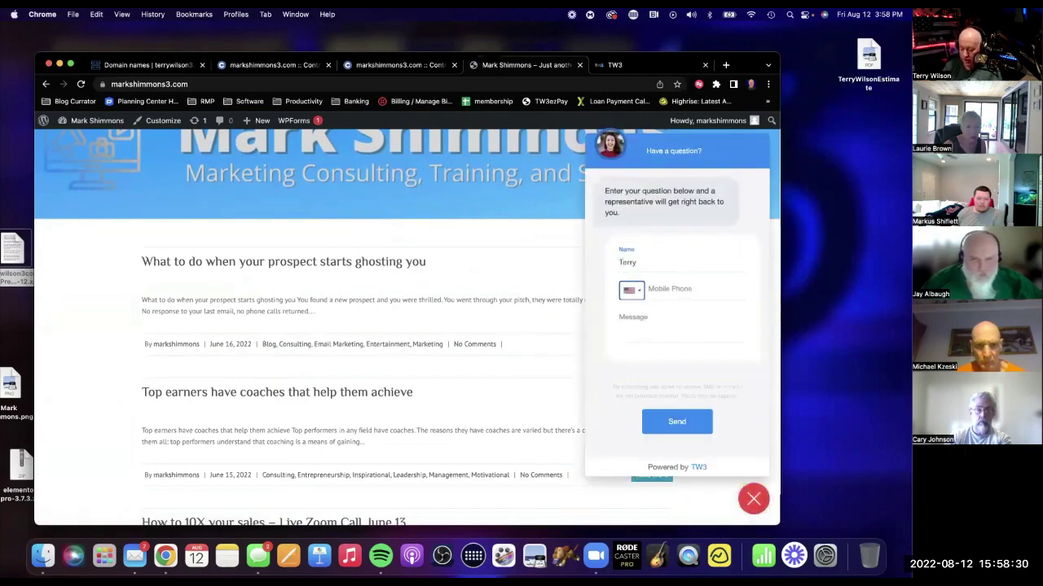
{"action": "key", "text": "Tab"}
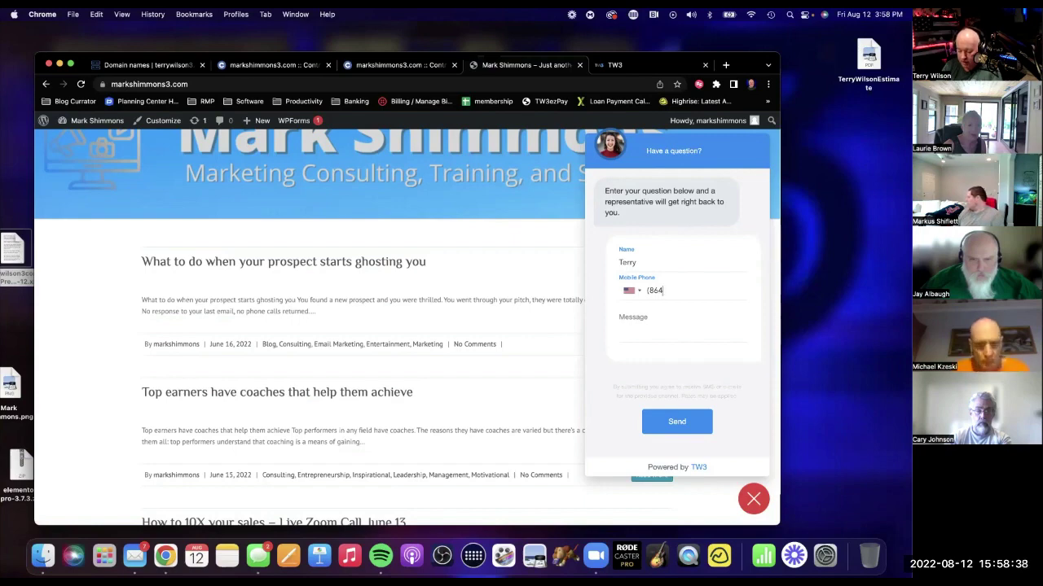
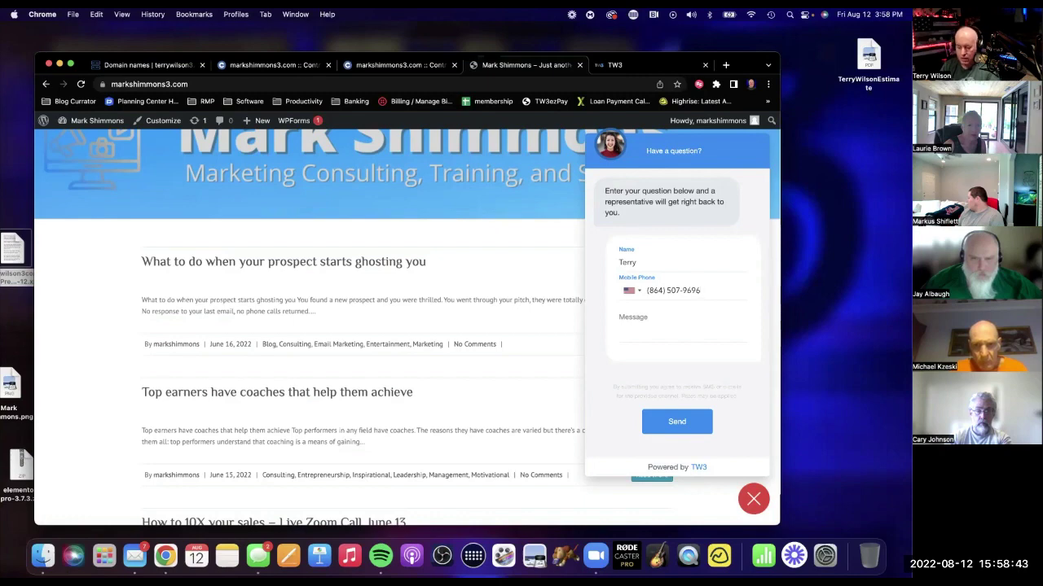
{"action": "left_click", "coordinate": [683, 322]}
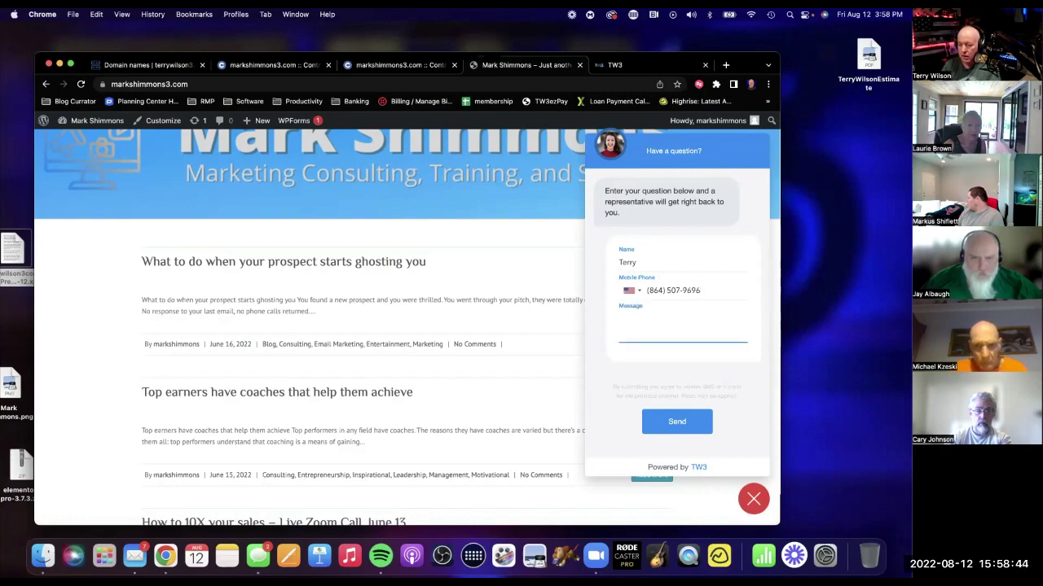
{"action": "type", "text": "He"}
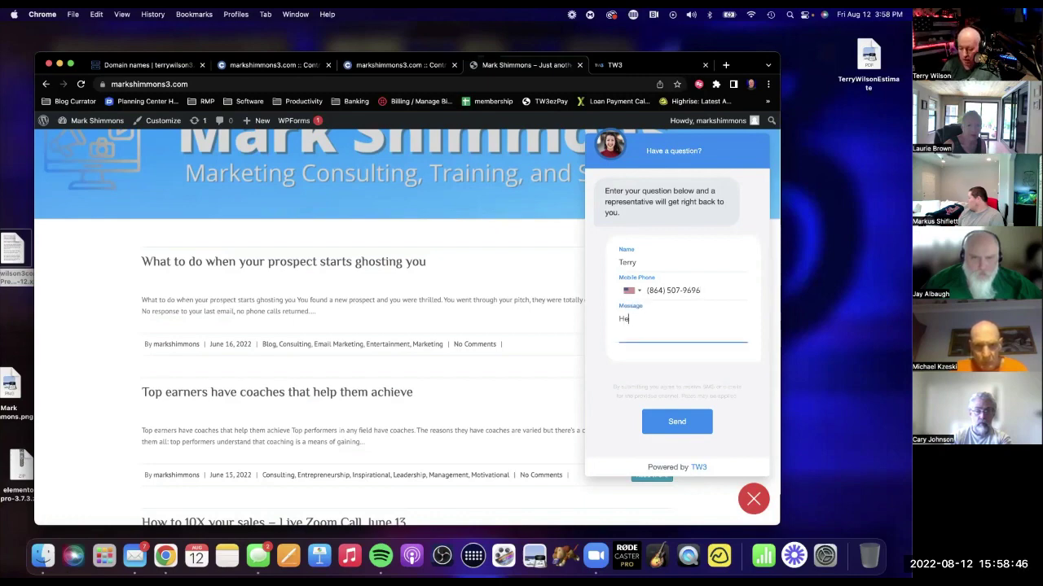
{"action": "type", "text": "y Mark! Sale me somthing!"}
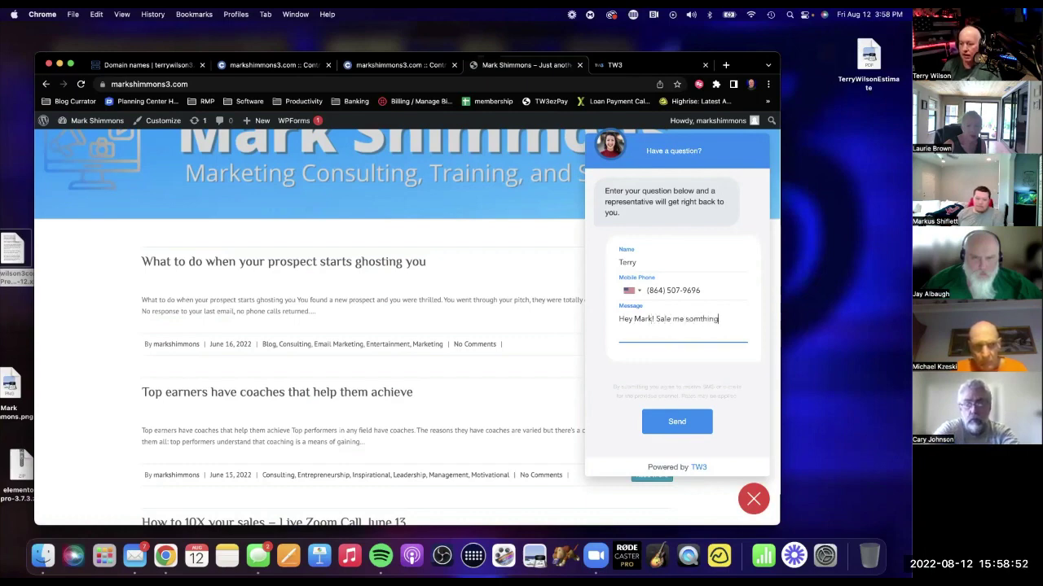
{"action": "left_click", "coordinate": [666, 431]}
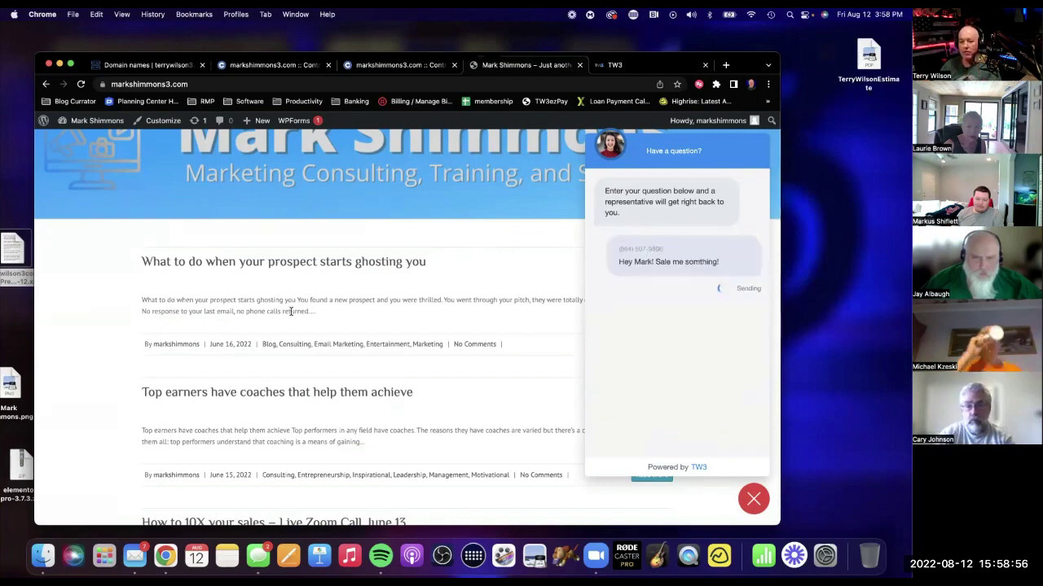
{"action": "scroll", "coordinate": [362, 310], "scroll_direction": "down", "scroll_amount": 3}
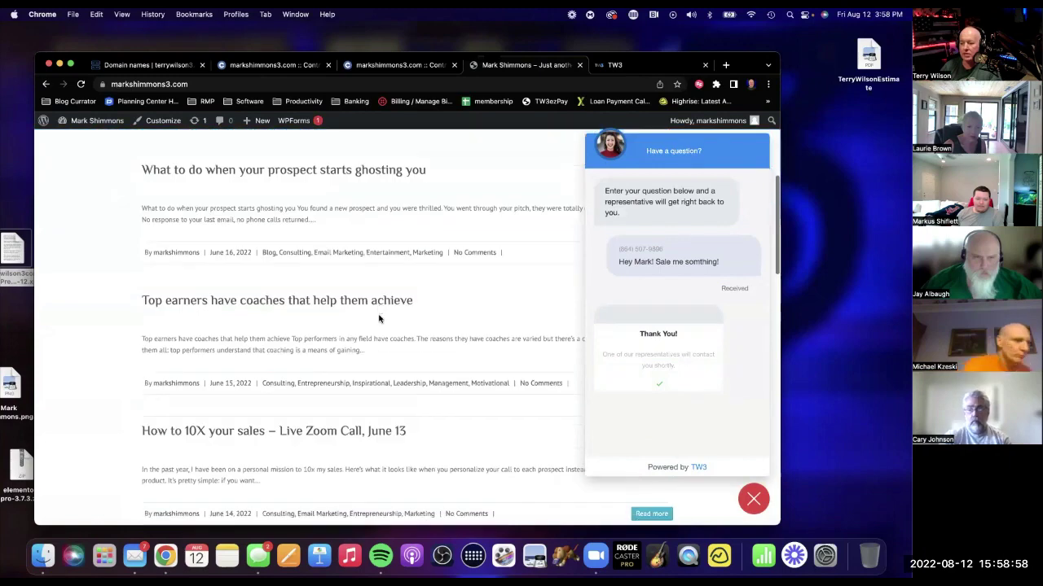
{"action": "scroll", "coordinate": [379, 318], "scroll_direction": "up", "scroll_amount": 5}
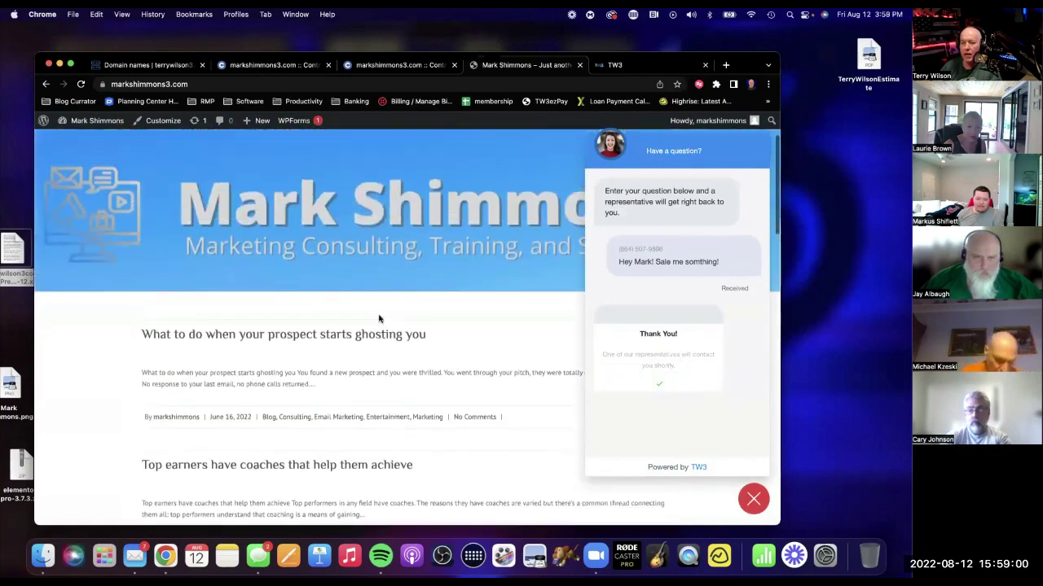
{"action": "left_click", "coordinate": [634, 67]}
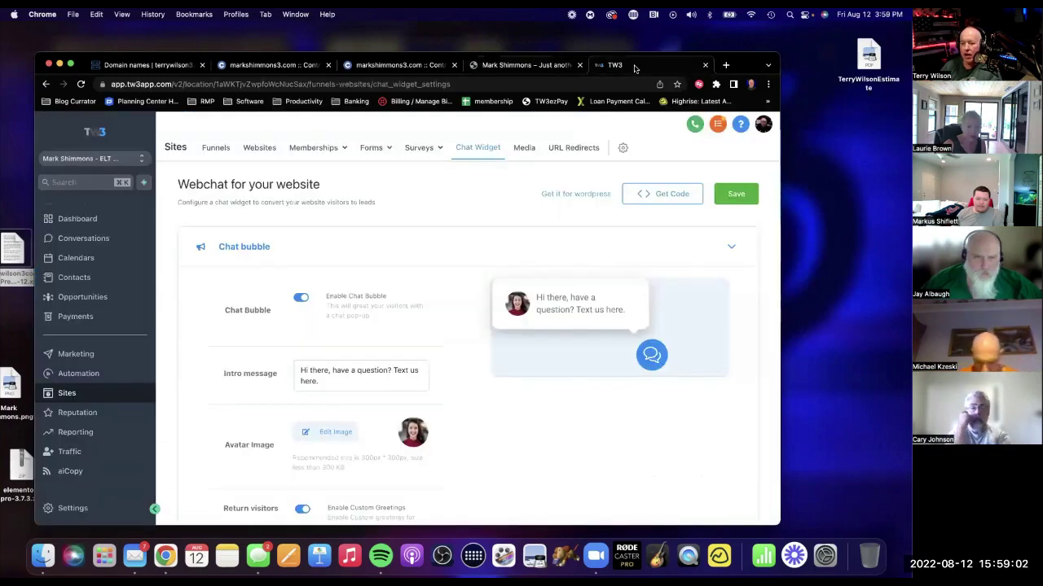
Reply by SMS to the incoming chat in TW3's Conversations inbox, then close the TW3 tab.
{"action": "left_click", "coordinate": [77, 237]}
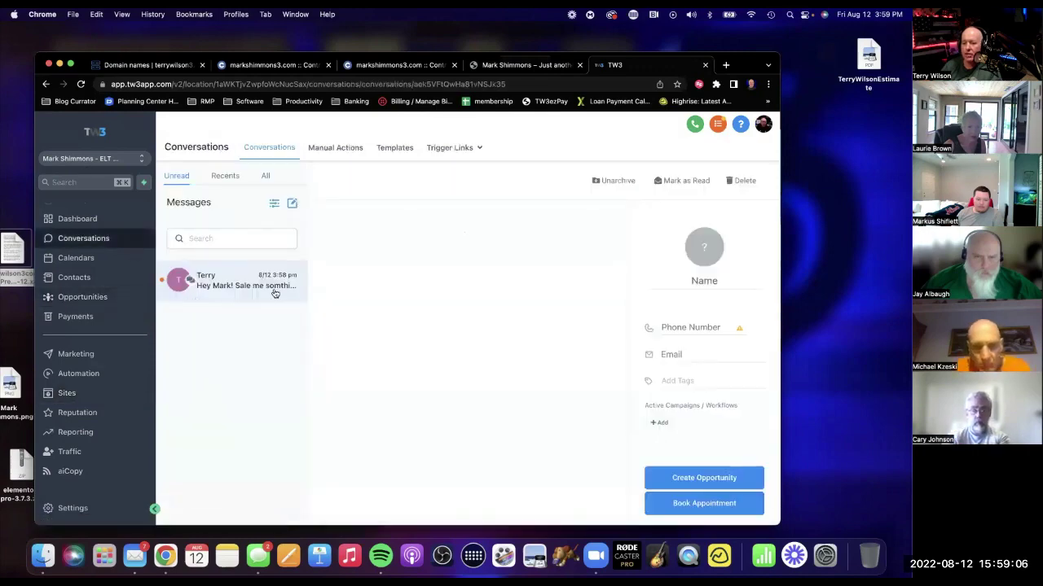
{"action": "left_click", "coordinate": [233, 278]}
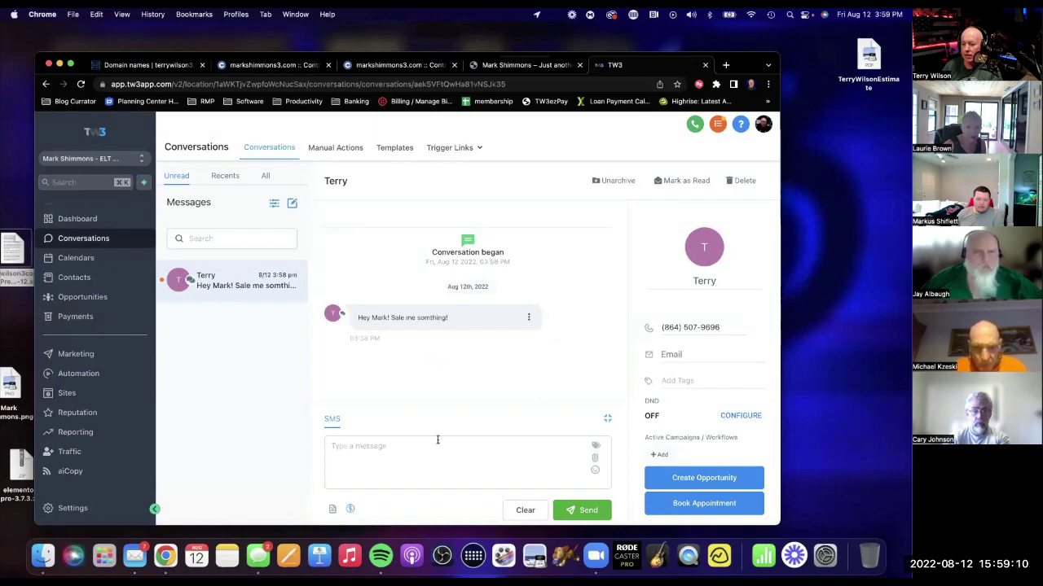
{"action": "left_click", "coordinate": [437, 472]}
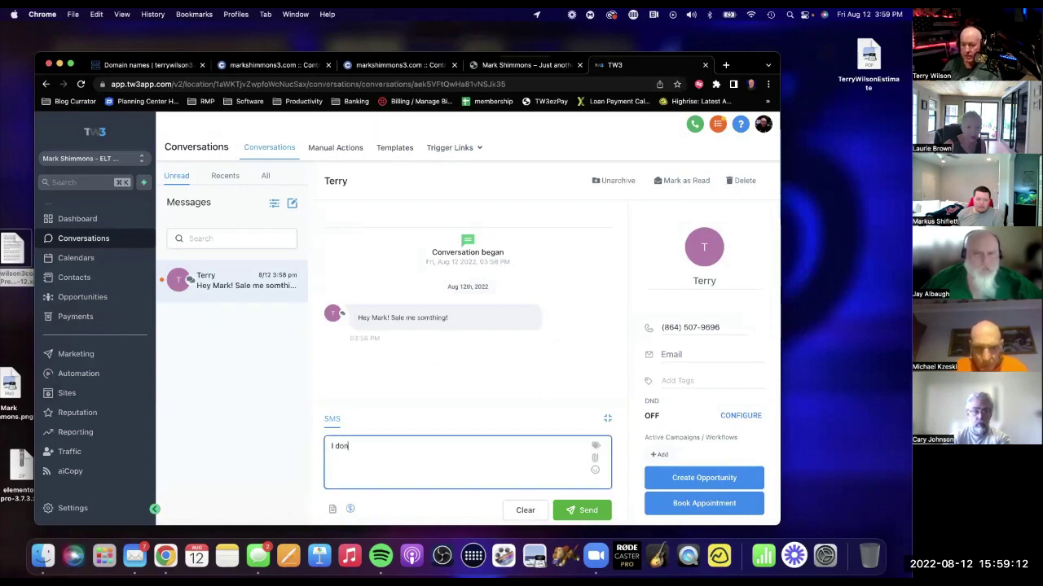
{"action": "type", "text": "I don't see a"}
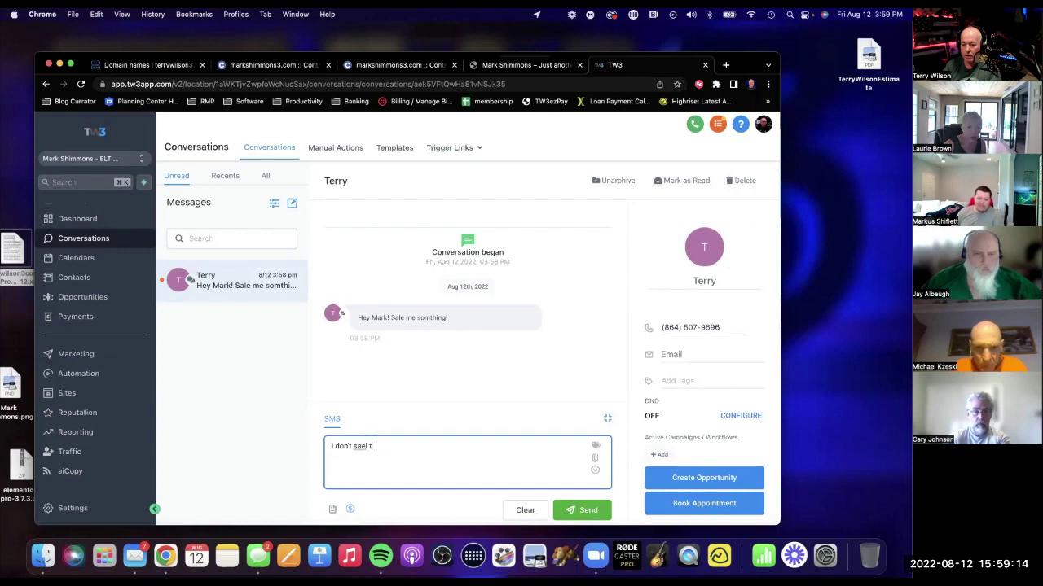
{"action": "key", "text": "BackSpace"}
{"action": "key", "text": "BackSpace"}
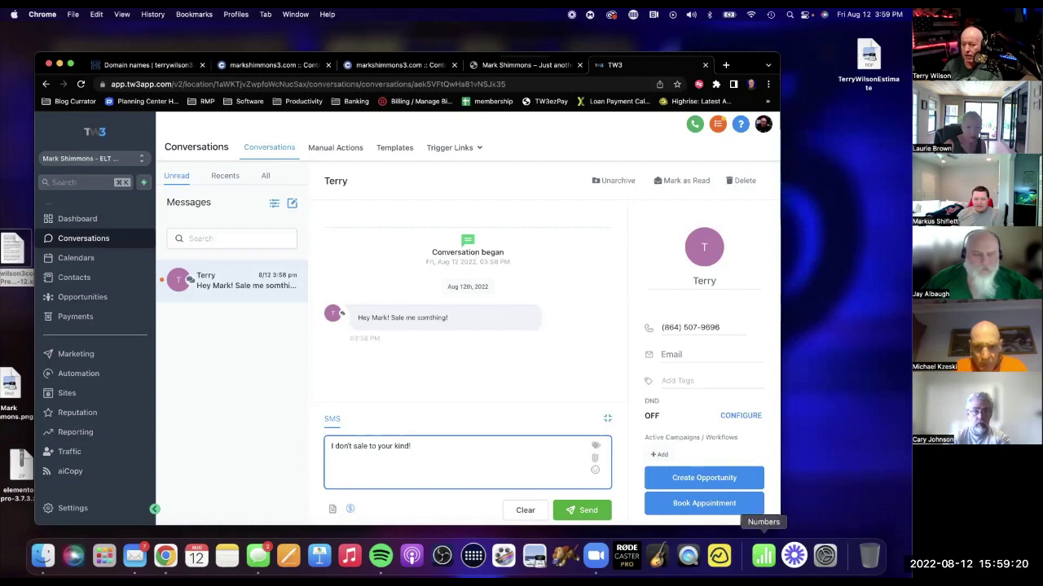
{"action": "left_click", "coordinate": [589, 510]}
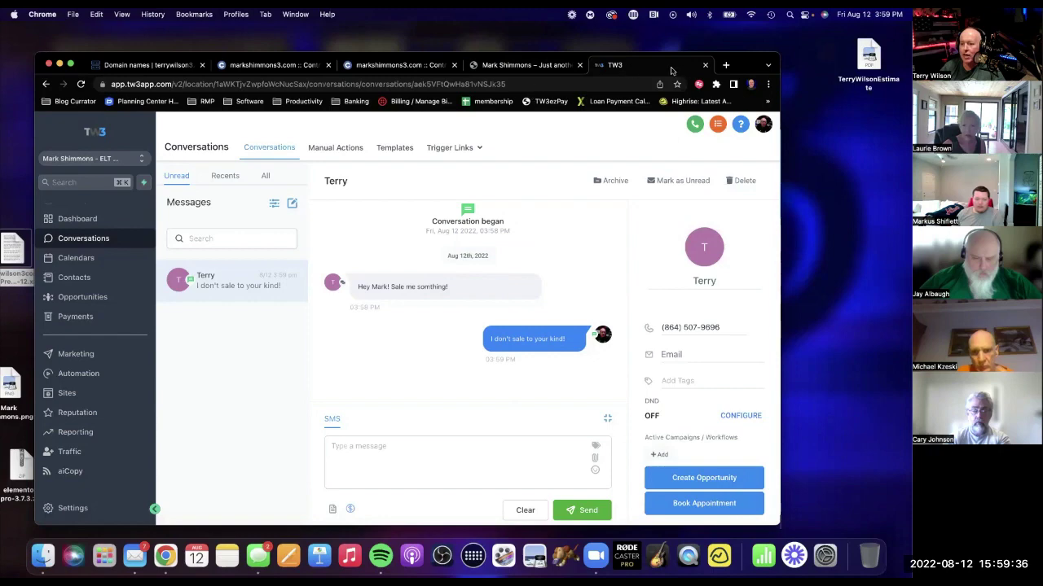
{"action": "left_click", "coordinate": [705, 66]}
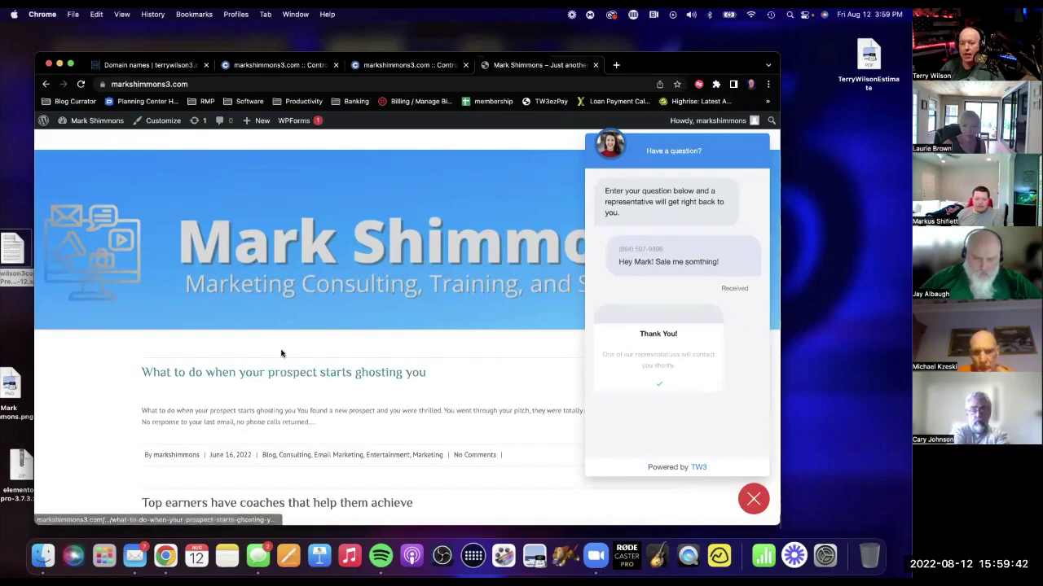
{"action": "scroll", "coordinate": [330, 355], "scroll_direction": "down", "scroll_amount": 3}
{"action": "scroll", "coordinate": [330, 356], "scroll_direction": "up", "scroll_amount": 4}
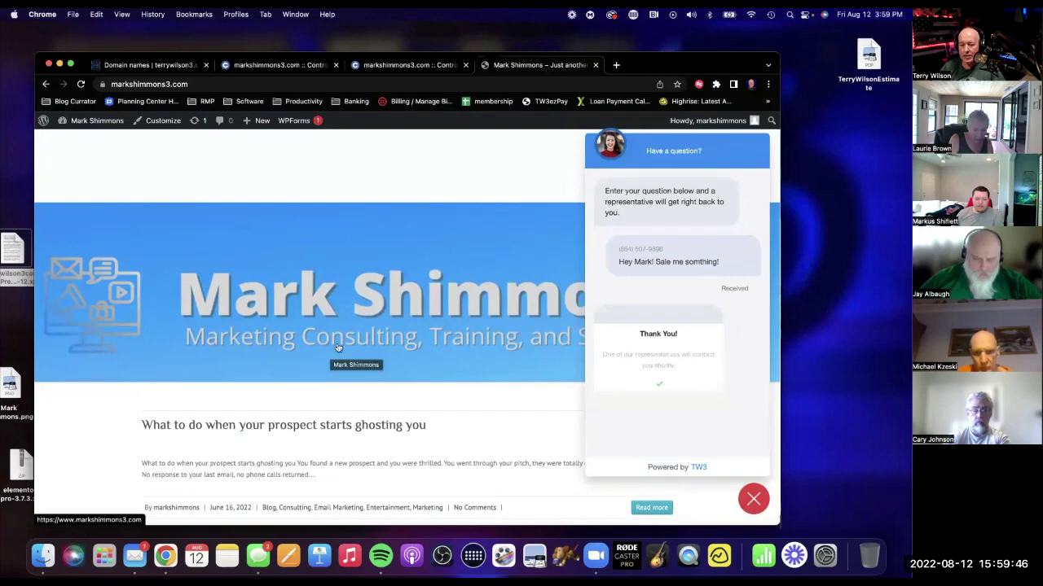
{"action": "scroll", "coordinate": [338, 348], "scroll_direction": "down", "scroll_amount": 2}
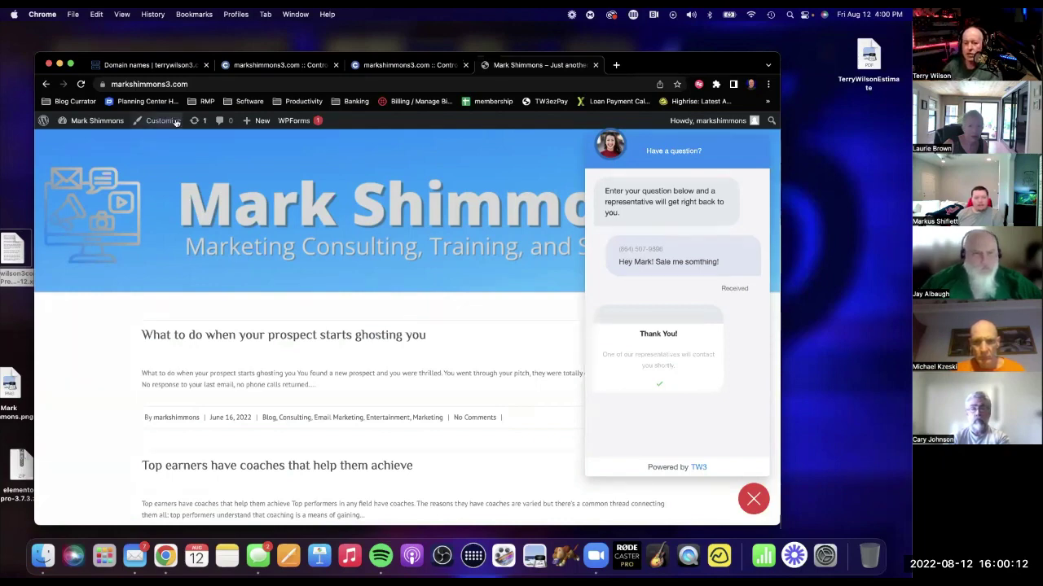
{"action": "mouse_move", "coordinate": [88, 122]}
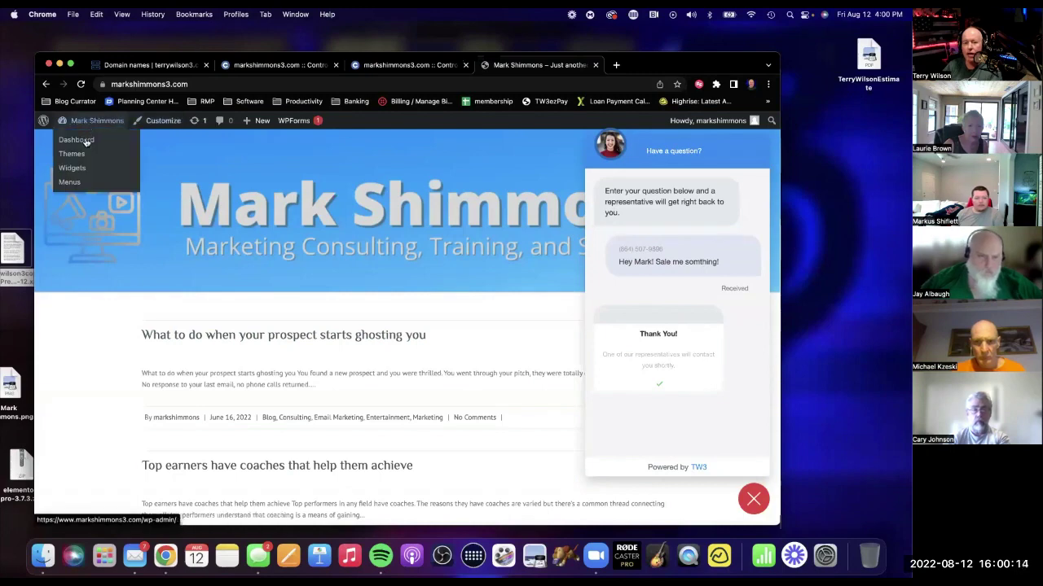
From the Dashboard, open Lead Connector's Funnels section and start a new funnel page.
{"action": "left_click", "coordinate": [86, 142]}
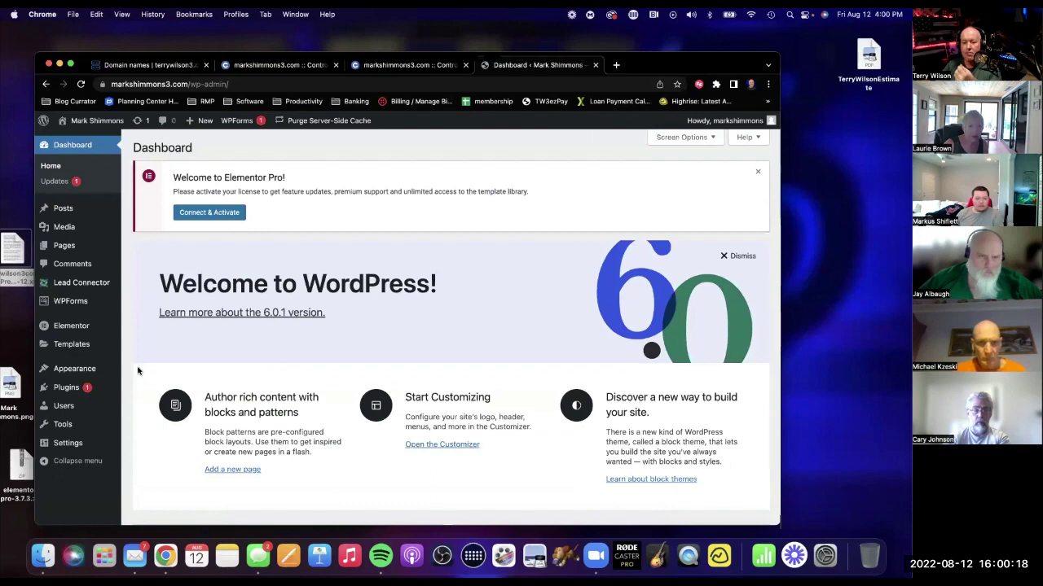
{"action": "left_click", "coordinate": [84, 284]}
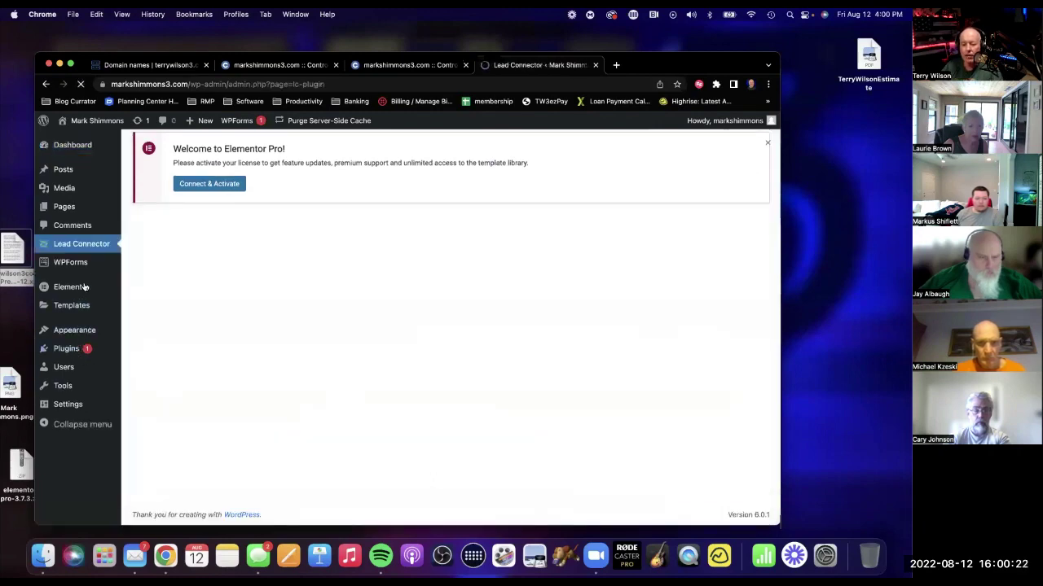
{"action": "scroll", "coordinate": [283, 411], "scroll_direction": "down", "scroll_amount": 1}
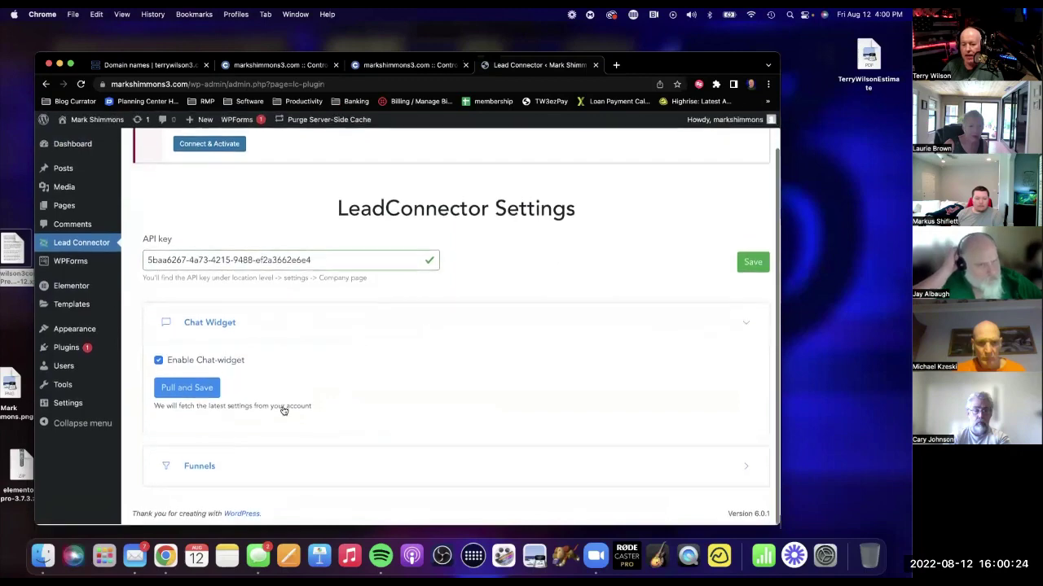
{"action": "left_click", "coordinate": [198, 467]}
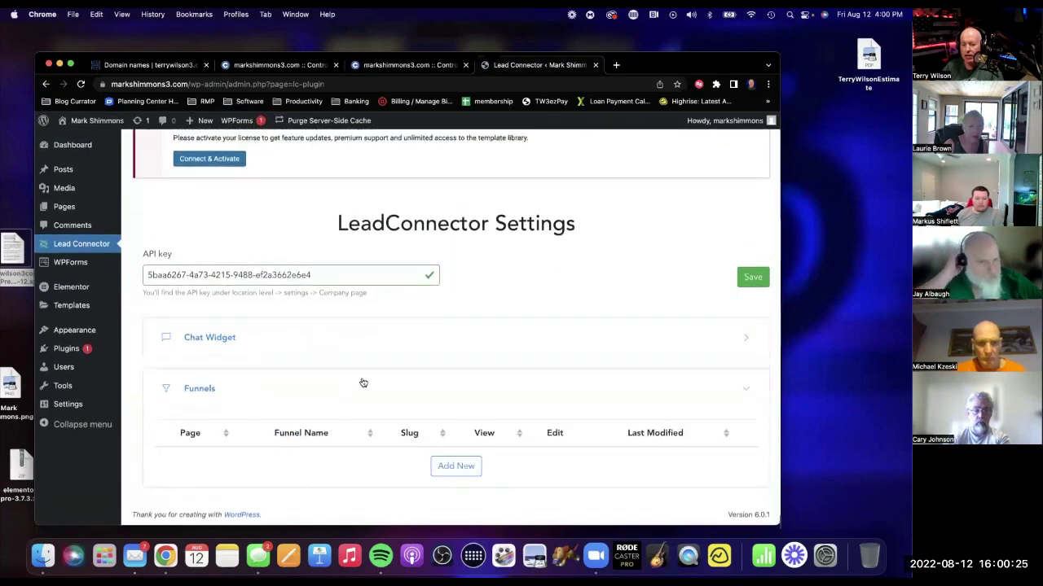
{"action": "left_click", "coordinate": [463, 468]}
Save the TW3 Membership Packages '3 Packages' step as a page with slug 'membership'.
{"action": "left_click", "coordinate": [272, 209]}
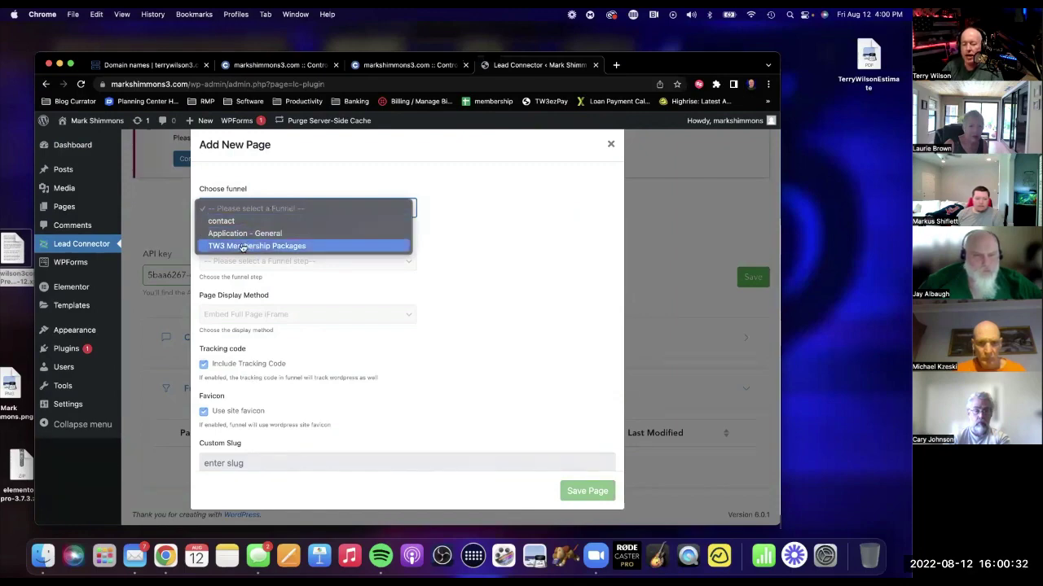
{"action": "left_click", "coordinate": [242, 246]}
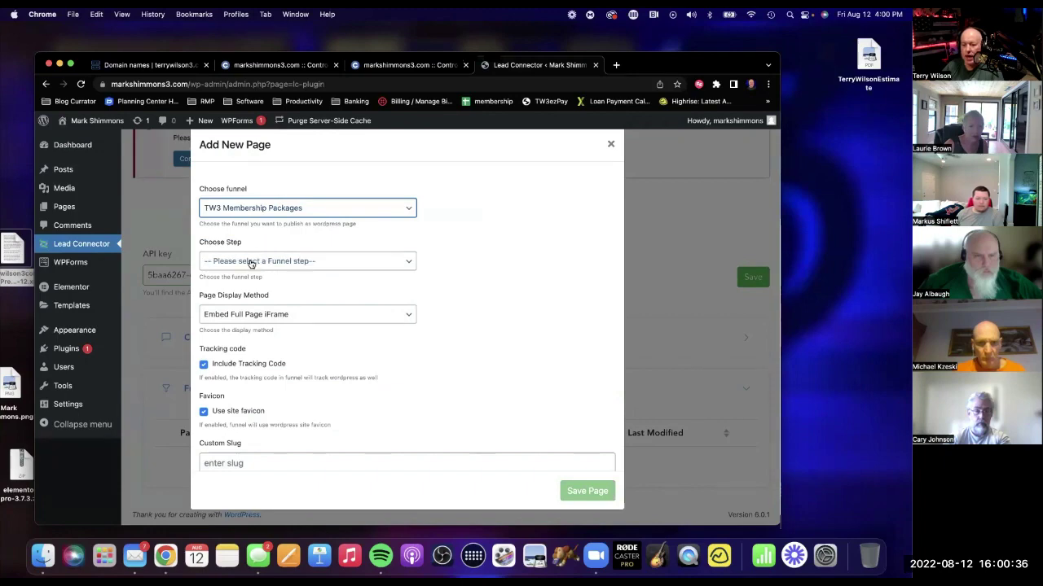
{"action": "left_click", "coordinate": [251, 264]}
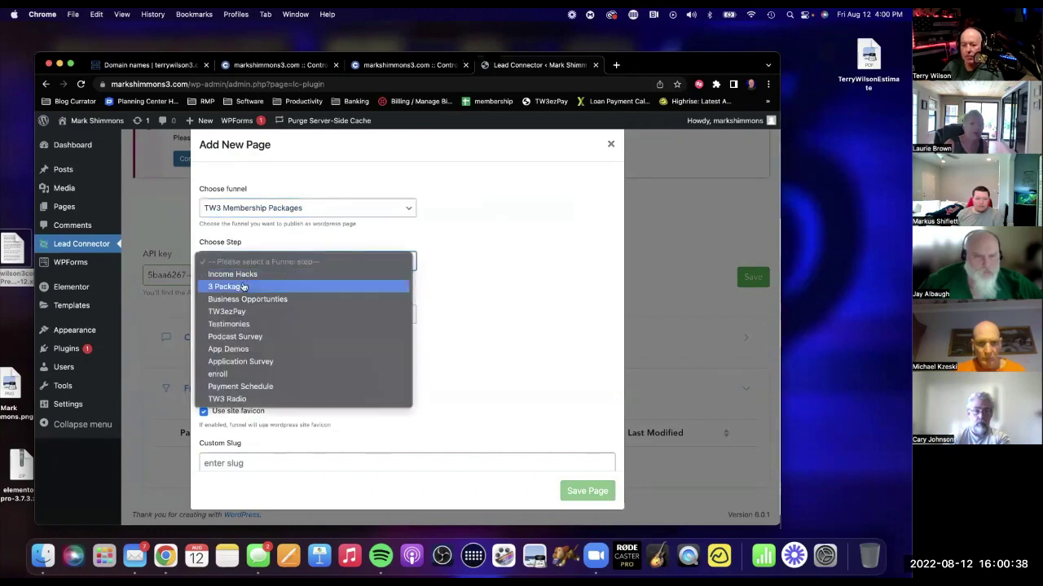
{"action": "left_click", "coordinate": [243, 287]}
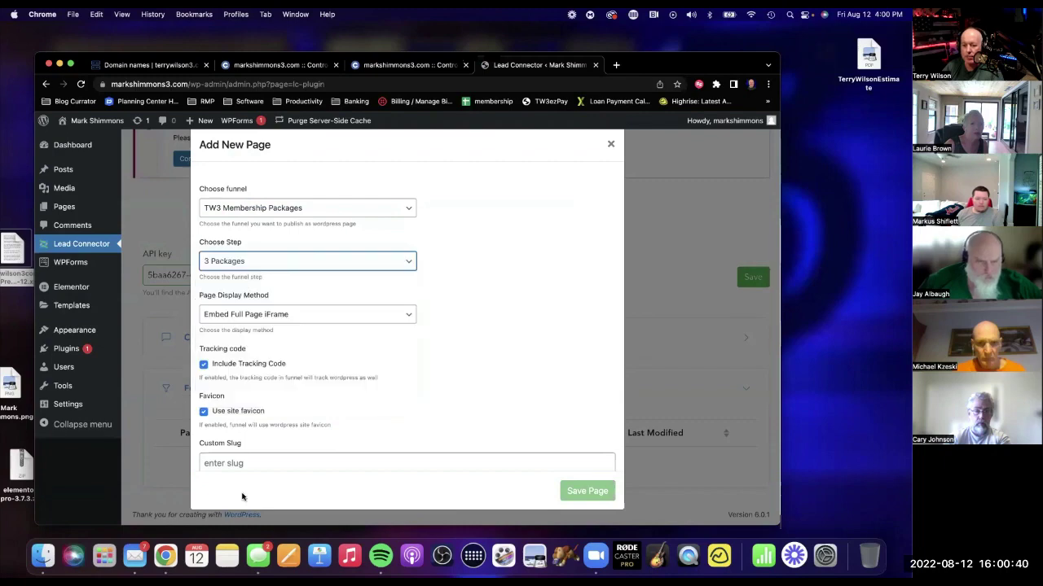
{"action": "scroll", "coordinate": [273, 441], "scroll_direction": "down", "scroll_amount": 2}
{"action": "left_click", "coordinate": [257, 375]}
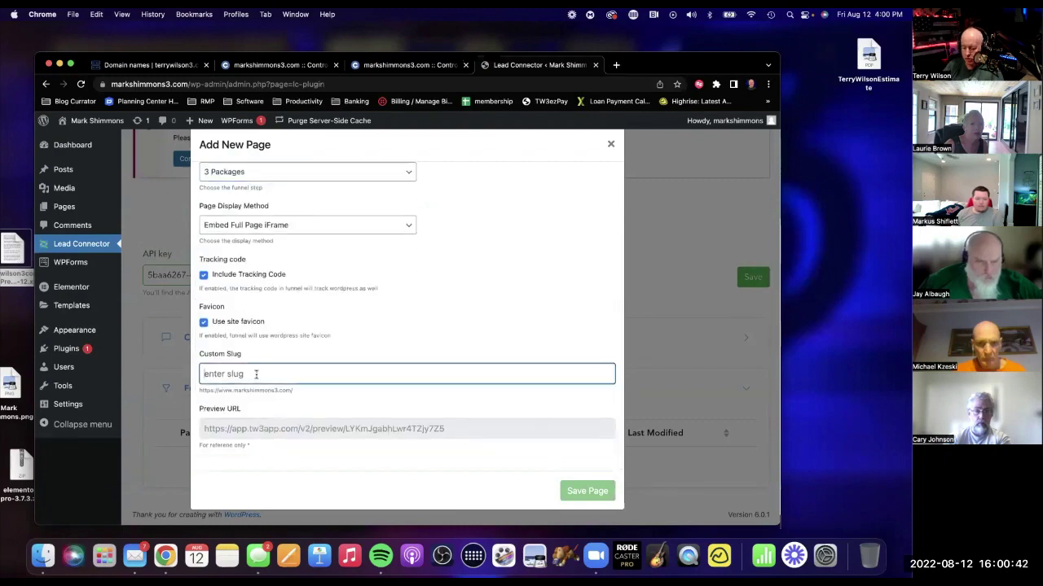
{"action": "type", "text": "me"}
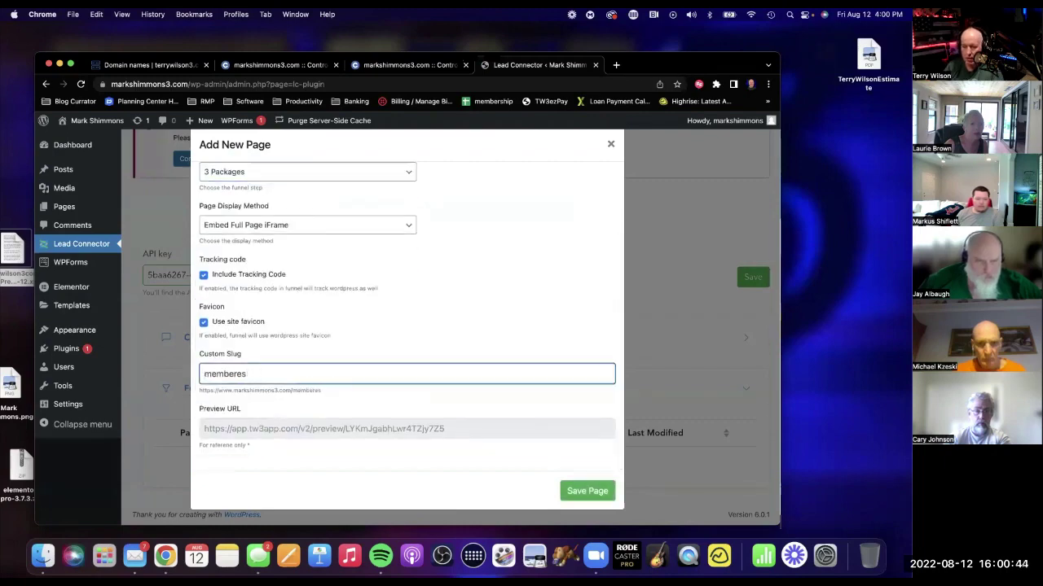
{"action": "type", "text": "mbership"}
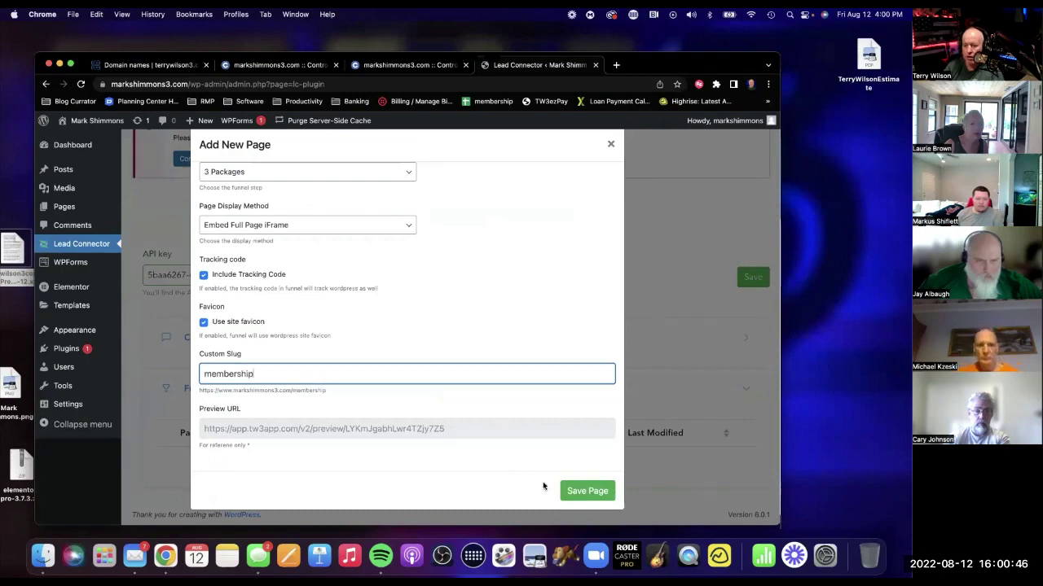
{"action": "left_click", "coordinate": [588, 492]}
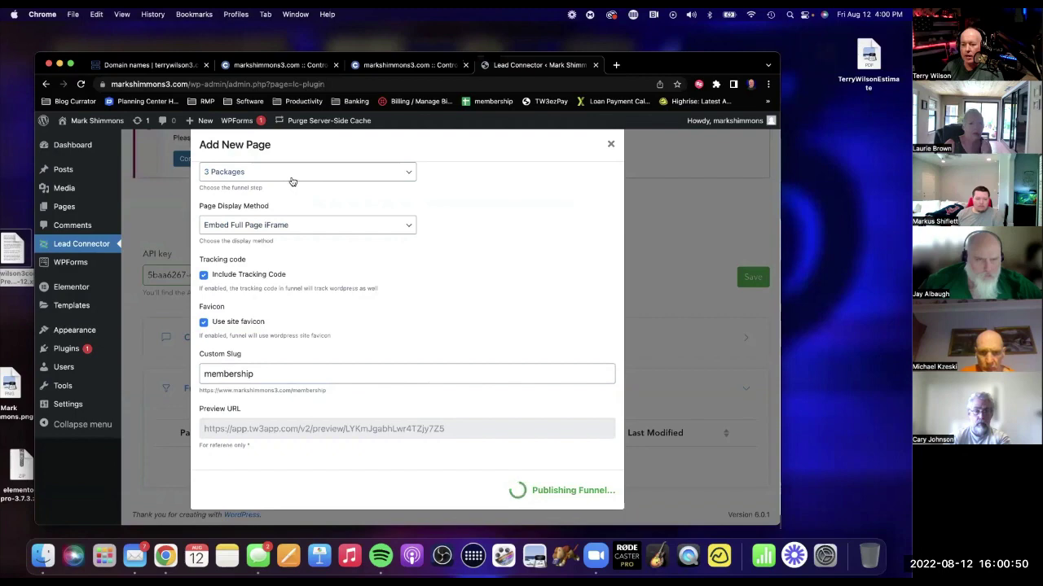
{"action": "scroll", "coordinate": [413, 408], "scroll_direction": "down", "scroll_amount": 1}
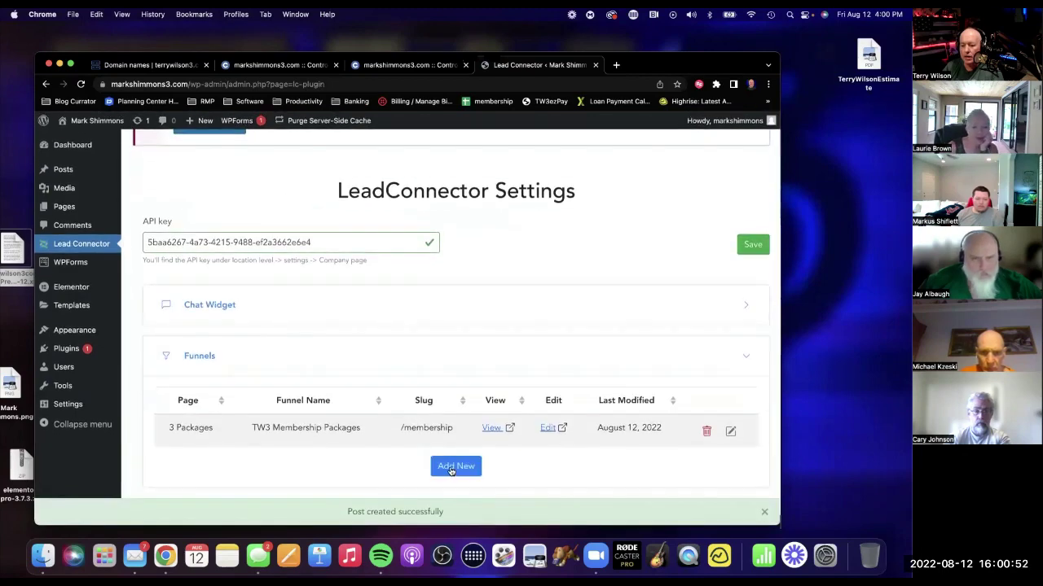
{"action": "left_click", "coordinate": [454, 466]}
Save the TW3 Membership Packages 'Income Hacks' step as a page with slug 'demo'.
{"action": "left_click", "coordinate": [260, 207]}
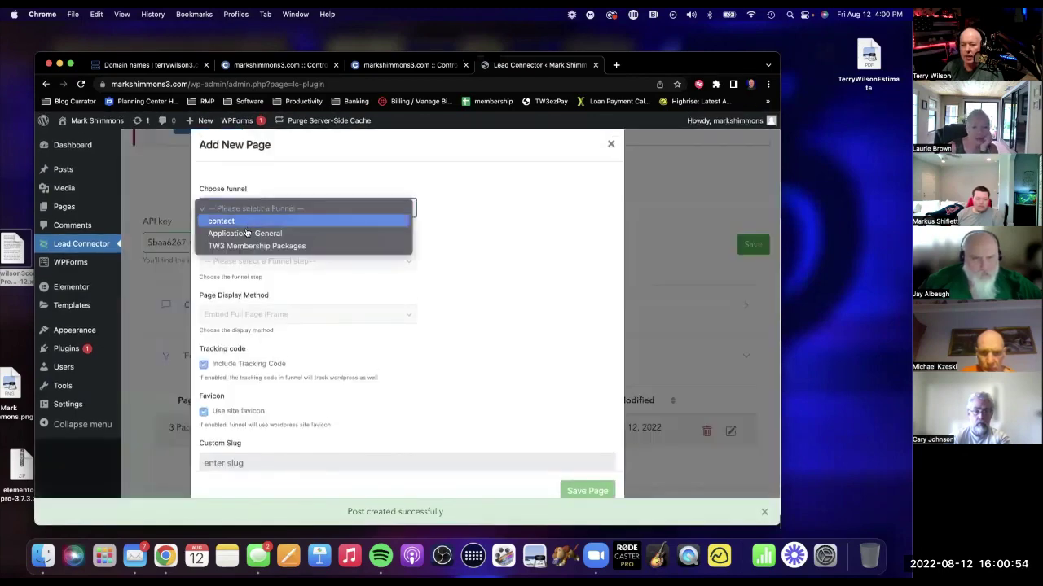
{"action": "left_click", "coordinate": [250, 259]}
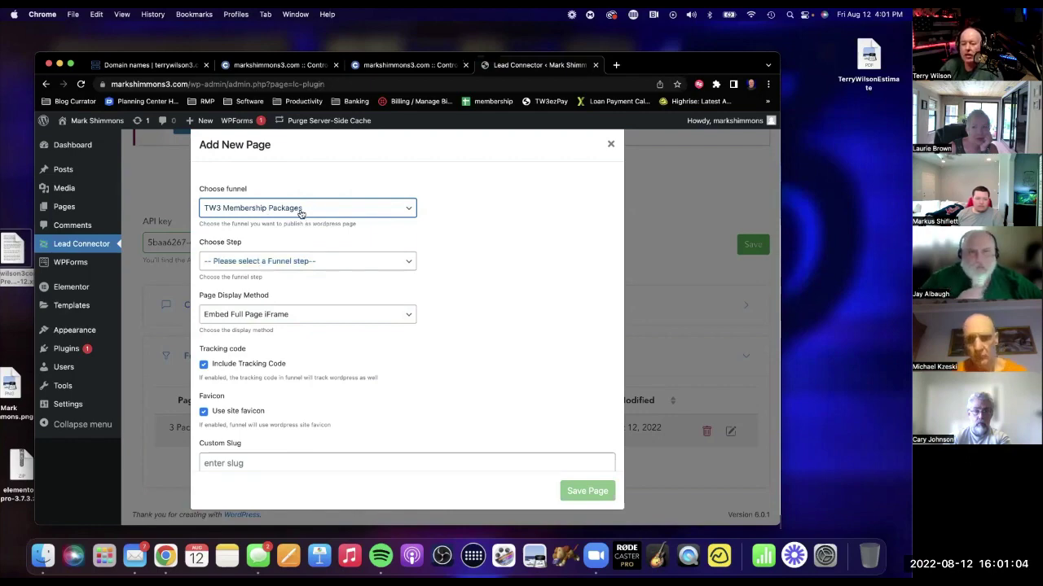
{"action": "left_click", "coordinate": [264, 261]}
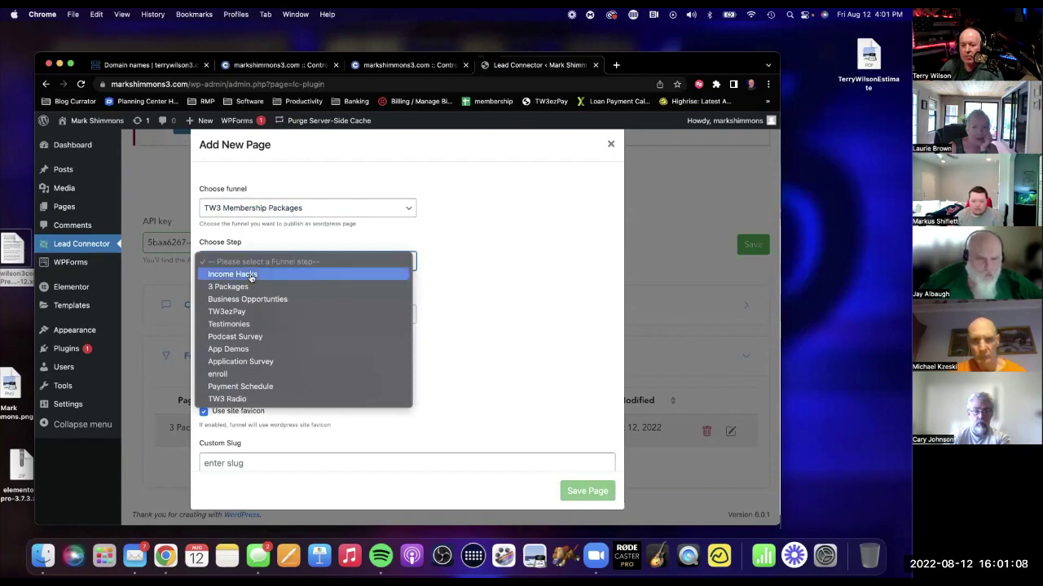
{"action": "left_click", "coordinate": [250, 275]}
{"action": "scroll", "coordinate": [289, 444], "scroll_direction": "down", "scroll_amount": 2}
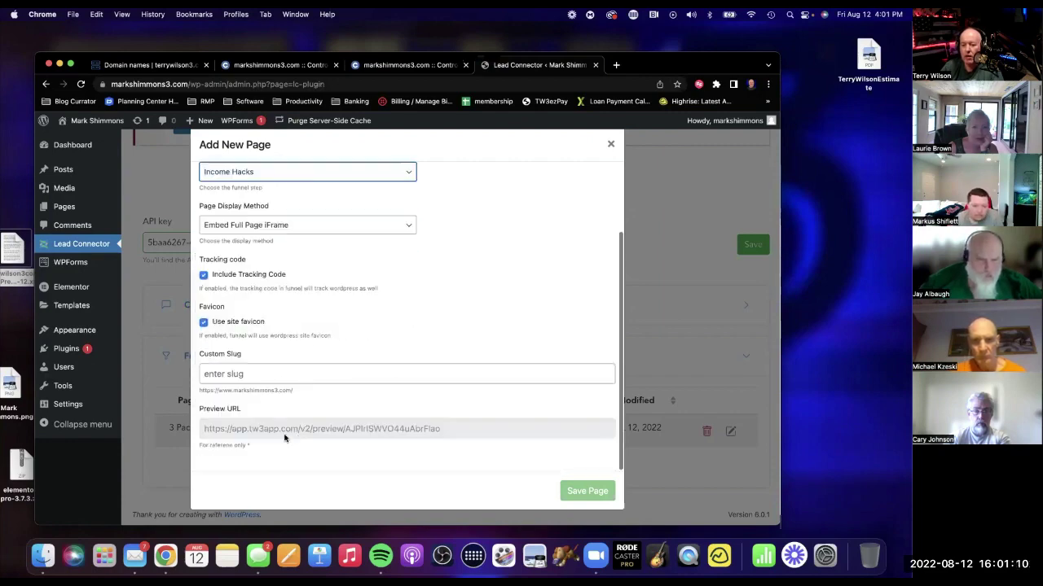
{"action": "left_click", "coordinate": [262, 373]}
{"action": "type", "text": "demo"}
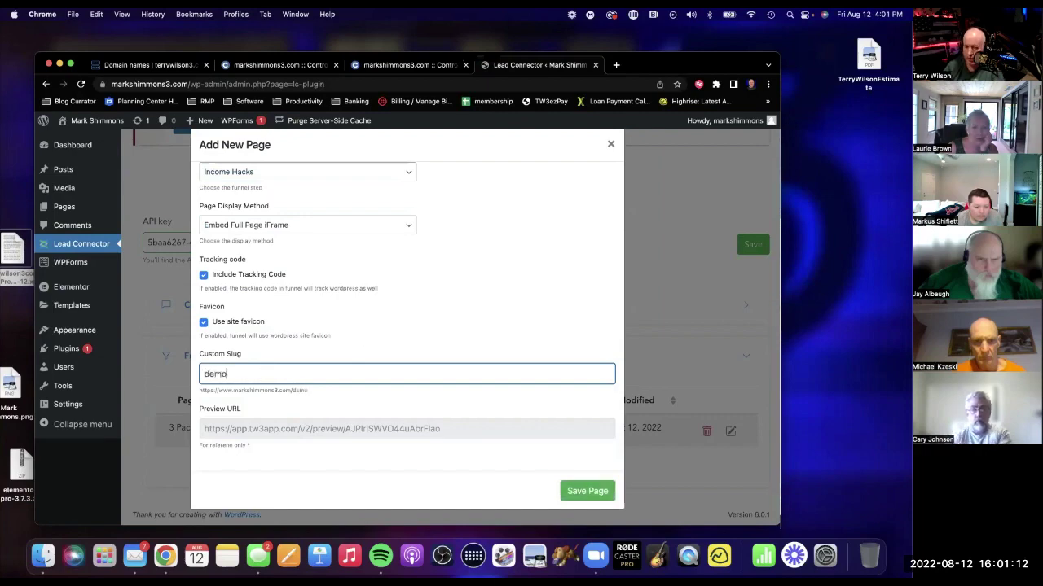
{"action": "left_click", "coordinate": [580, 487]}
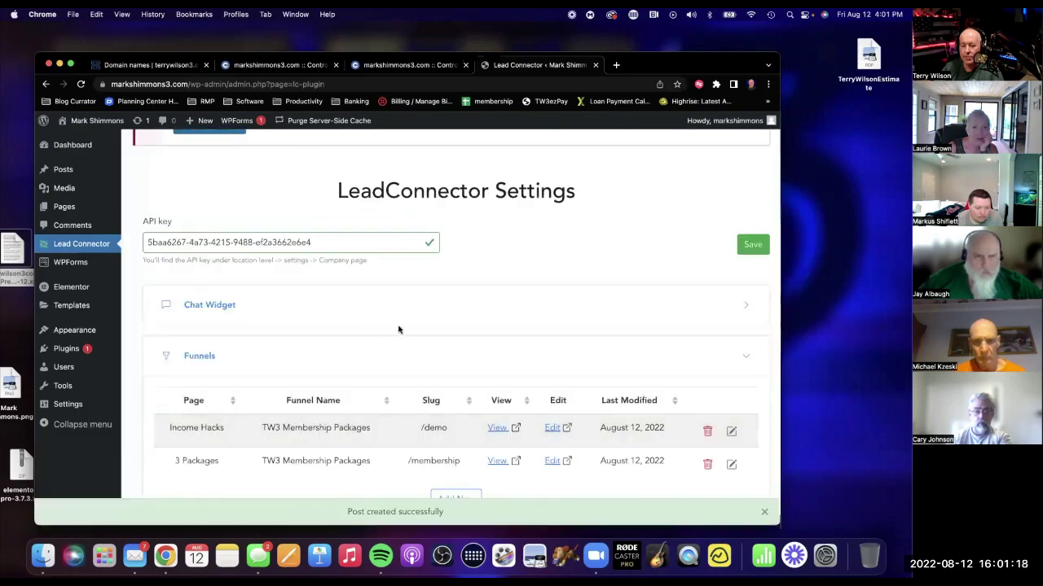
{"action": "scroll", "coordinate": [403, 330], "scroll_direction": "down", "scroll_amount": 1}
Add the TW3 Membership Packages Testimonies step as a WordPress page at slug 'reviews'.
{"action": "left_click", "coordinate": [453, 465]}
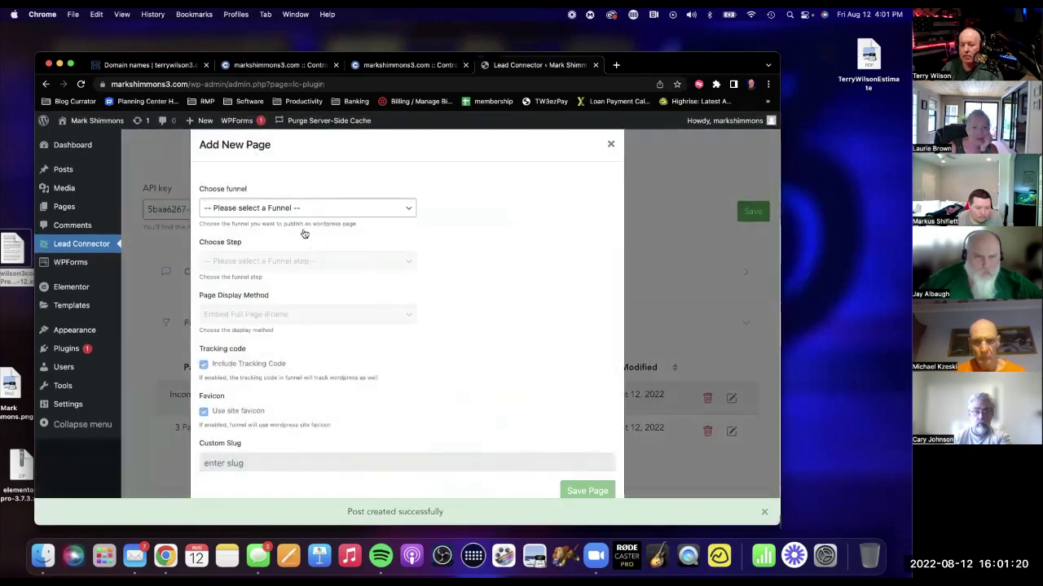
{"action": "left_click", "coordinate": [277, 209]}
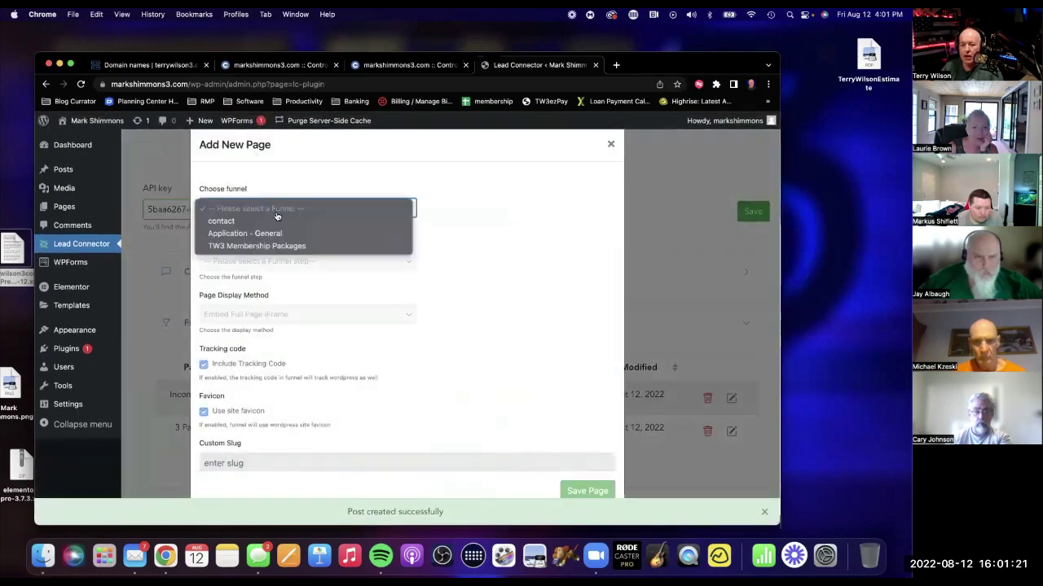
{"action": "left_click", "coordinate": [259, 246]}
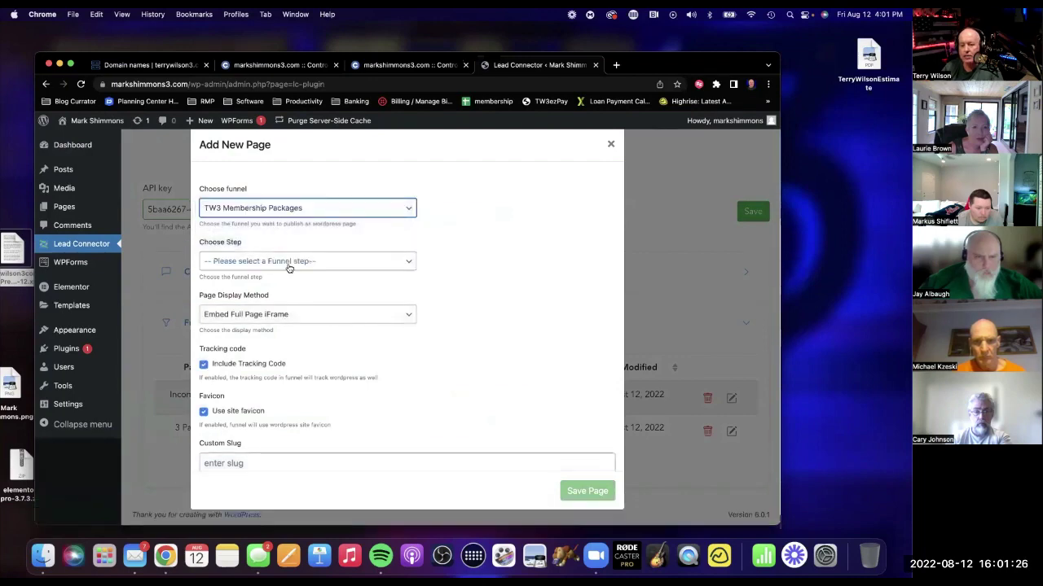
{"action": "left_click", "coordinate": [291, 266]}
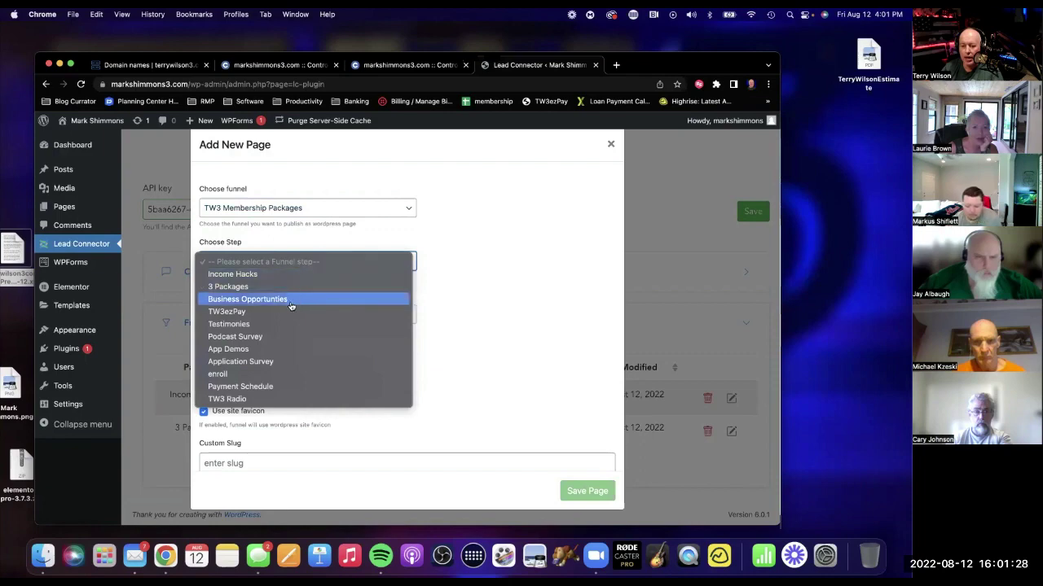
{"action": "left_click", "coordinate": [269, 326]}
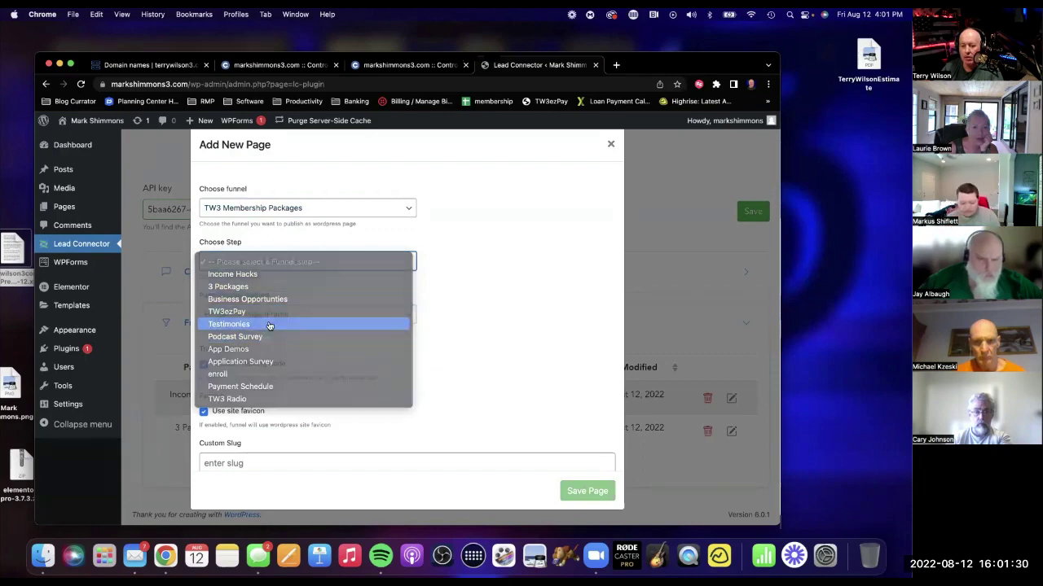
{"action": "left_click", "coordinate": [265, 463]}
{"action": "type", "text": "reviews"}
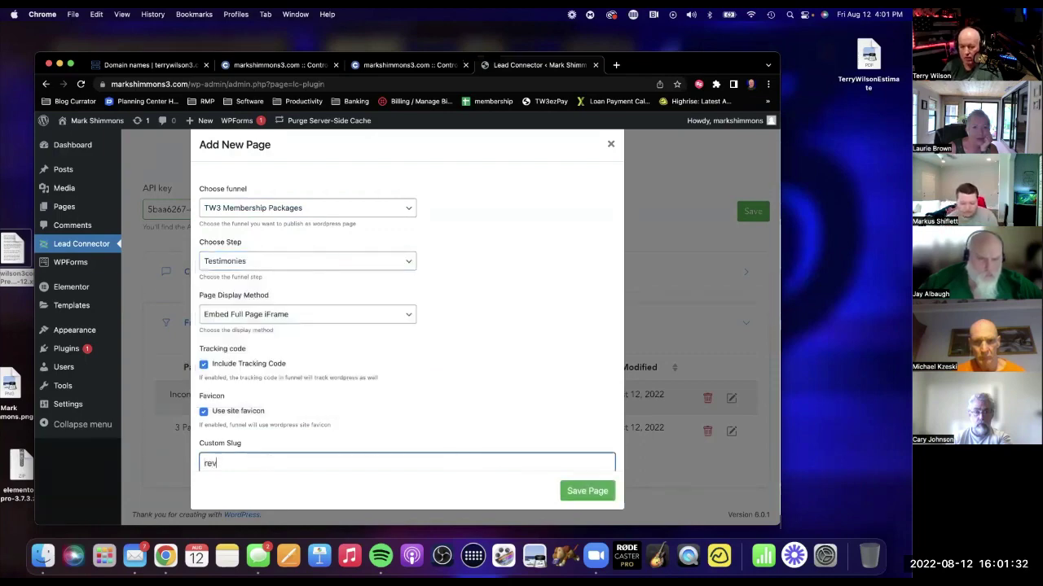
{"action": "left_click", "coordinate": [562, 491]}
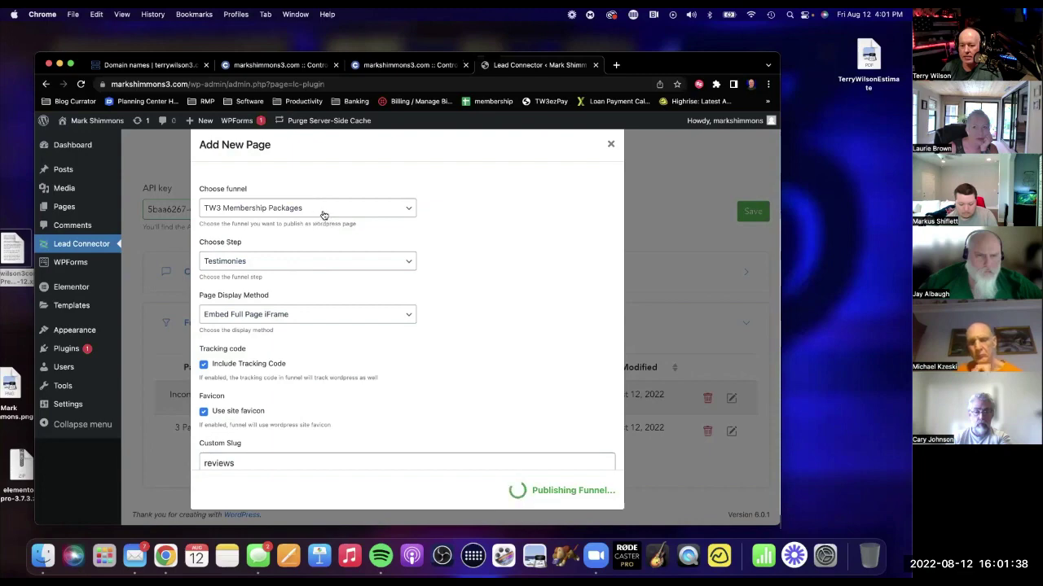
{"action": "scroll", "coordinate": [333, 273], "scroll_direction": "down", "scroll_amount": 1}
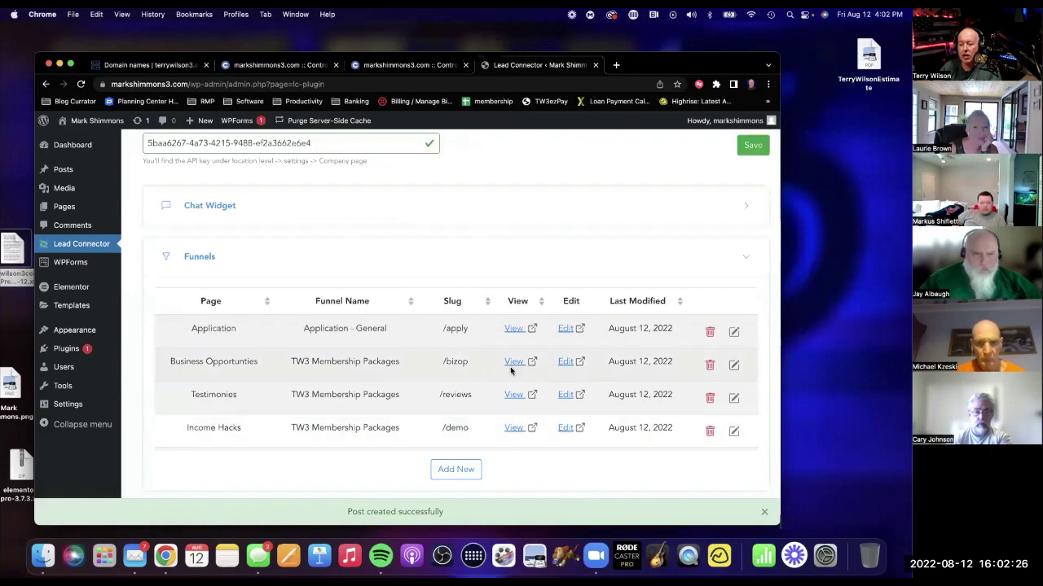
{"action": "scroll", "coordinate": [512, 370], "scroll_direction": "up", "scroll_amount": 3}
{"action": "scroll", "coordinate": [513, 375], "scroll_direction": "up", "scroll_amount": 1}
{"action": "mouse_move", "coordinate": [73, 206]}
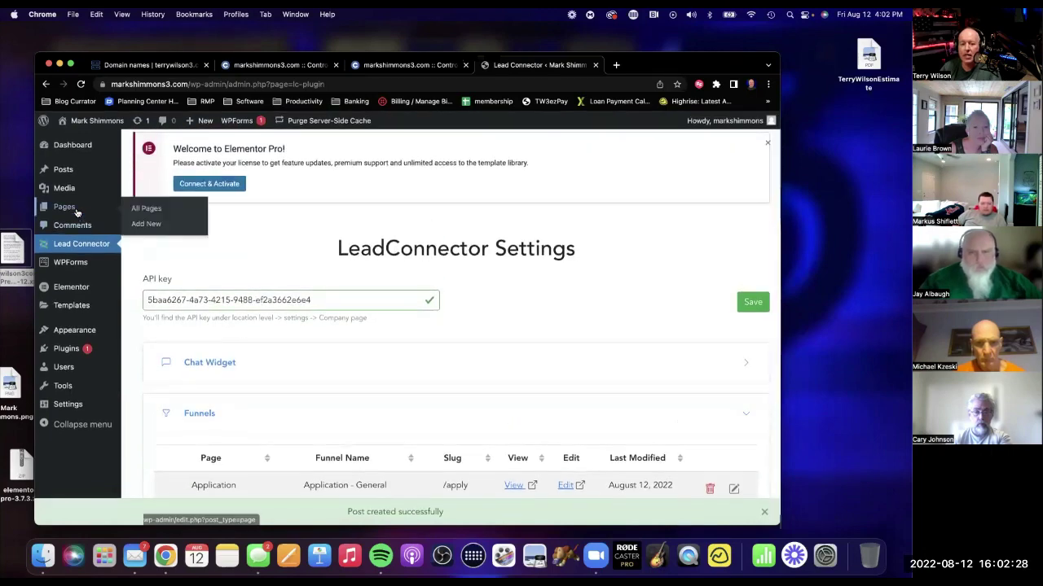
Start a new page titled 'Insurance' and upload the INSclick.png image.
{"action": "left_click", "coordinate": [155, 224]}
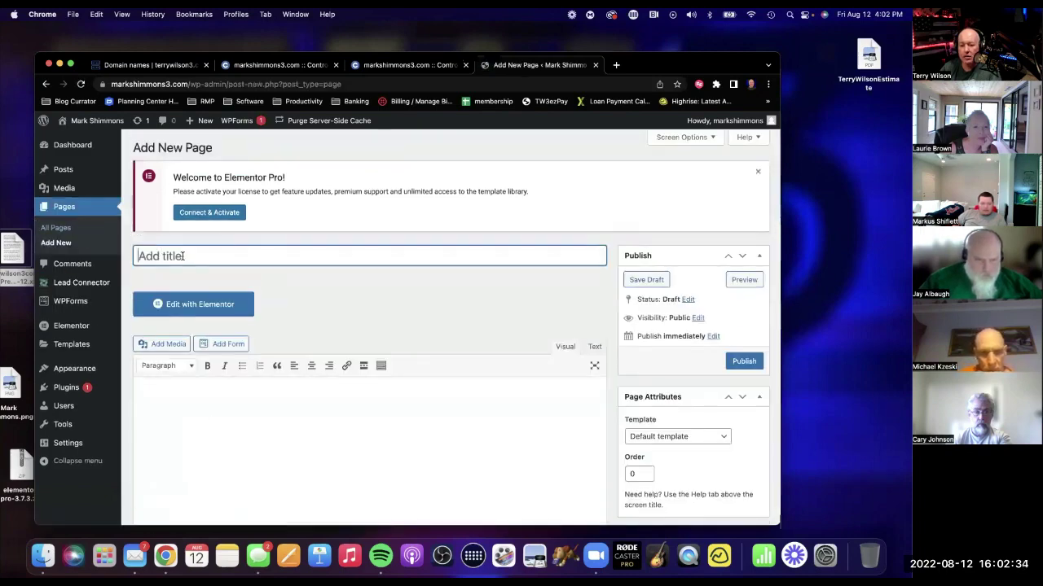
{"action": "type", "text": "ins"}
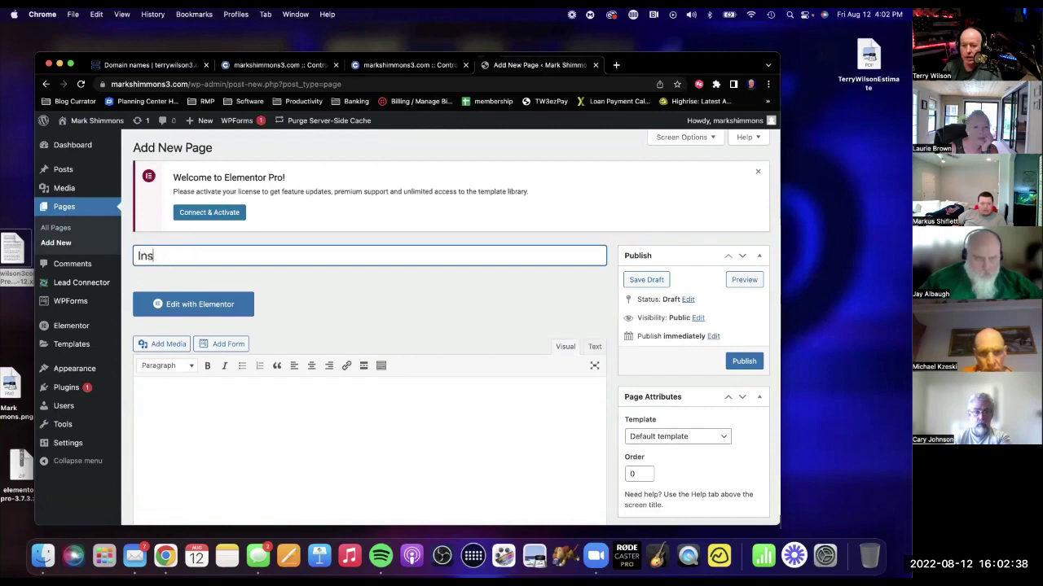
{"action": "left_click", "coordinate": [163, 344]}
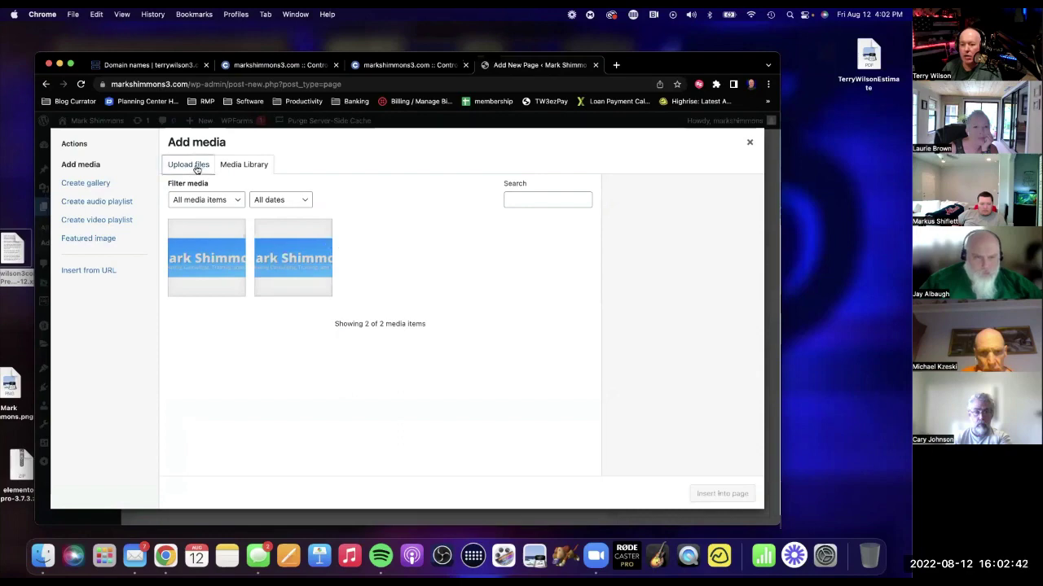
{"action": "left_click", "coordinate": [203, 168]}
{"action": "left_click", "coordinate": [457, 329]}
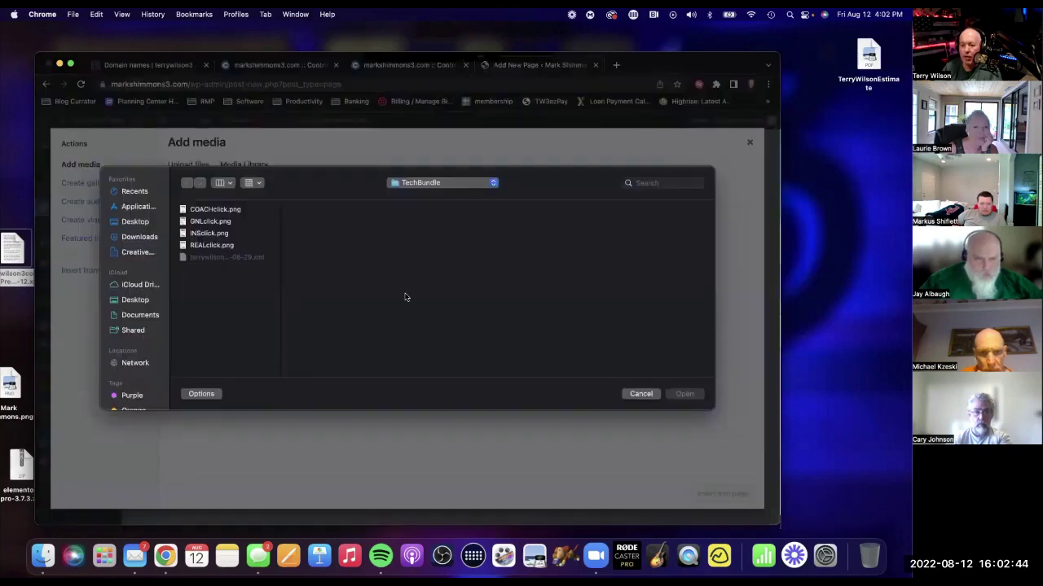
{"action": "left_click", "coordinate": [209, 234]}
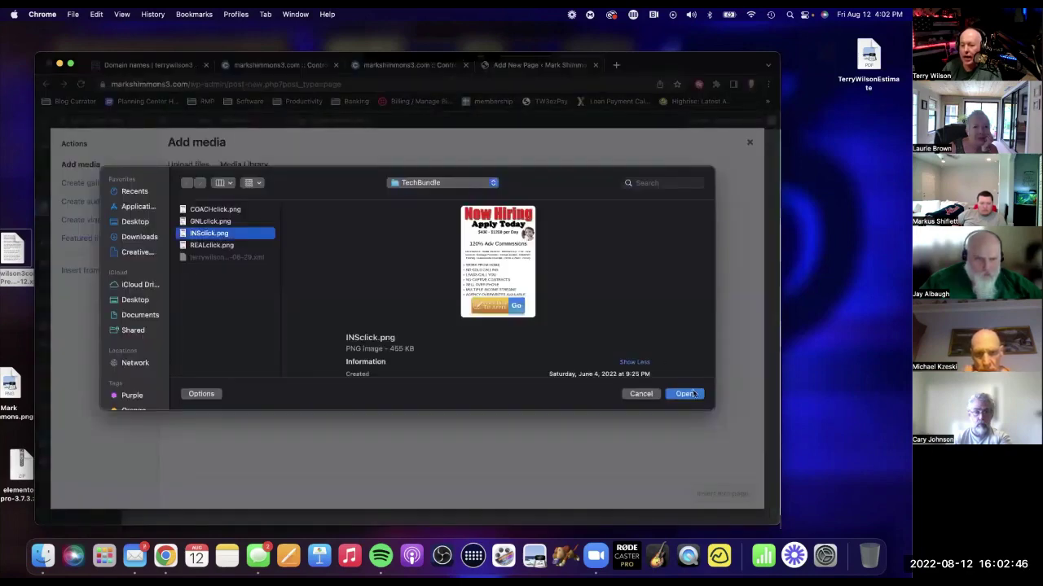
{"action": "left_click", "coordinate": [686, 394]}
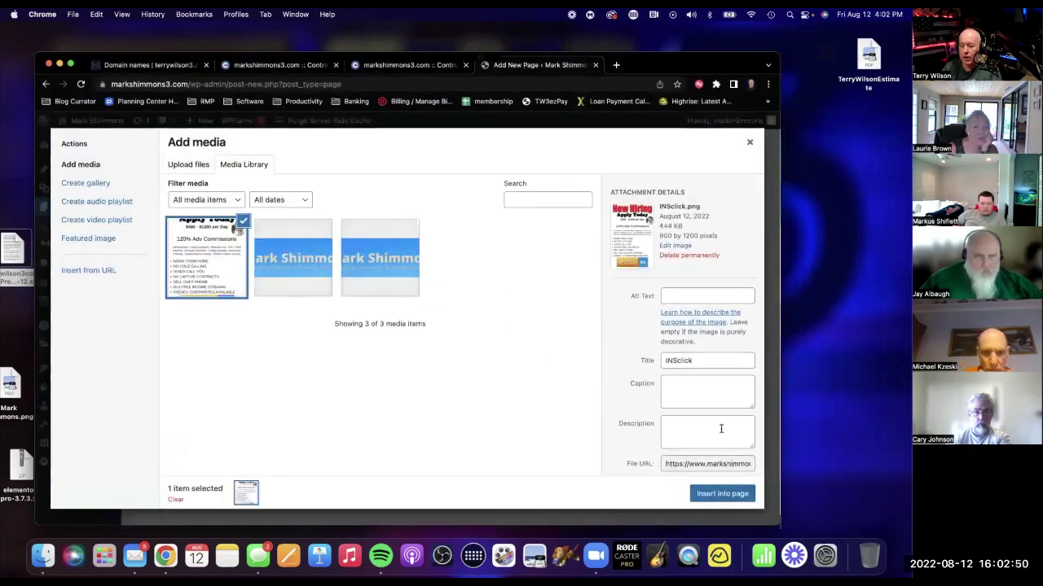
Insert the INSclick.png flyer into the page at Full Size (800 × 1200).
{"action": "scroll", "coordinate": [721, 429], "scroll_direction": "down", "scroll_amount": 3}
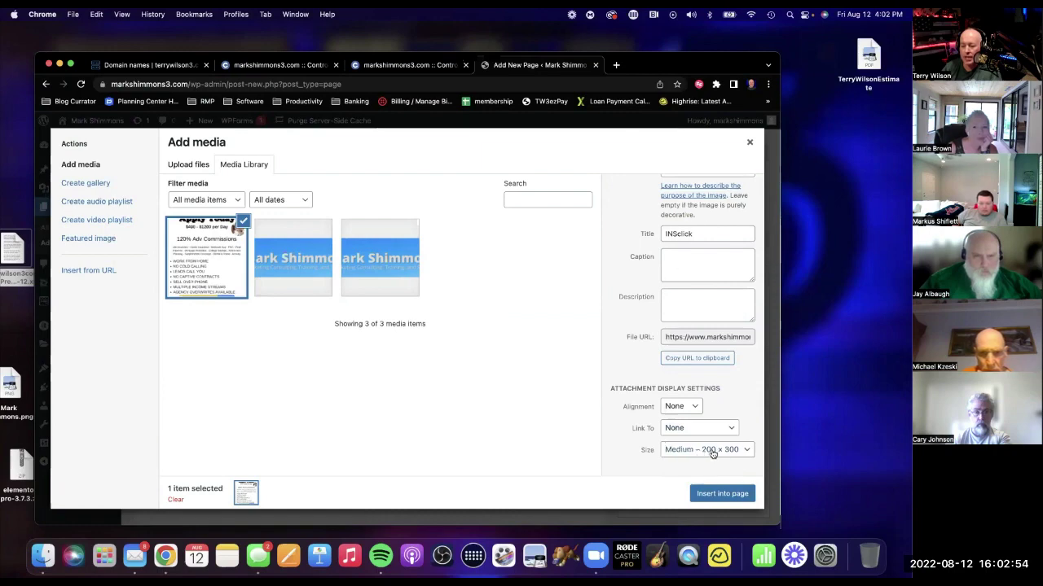
{"action": "left_click", "coordinate": [713, 453]}
{"action": "left_click", "coordinate": [698, 475]}
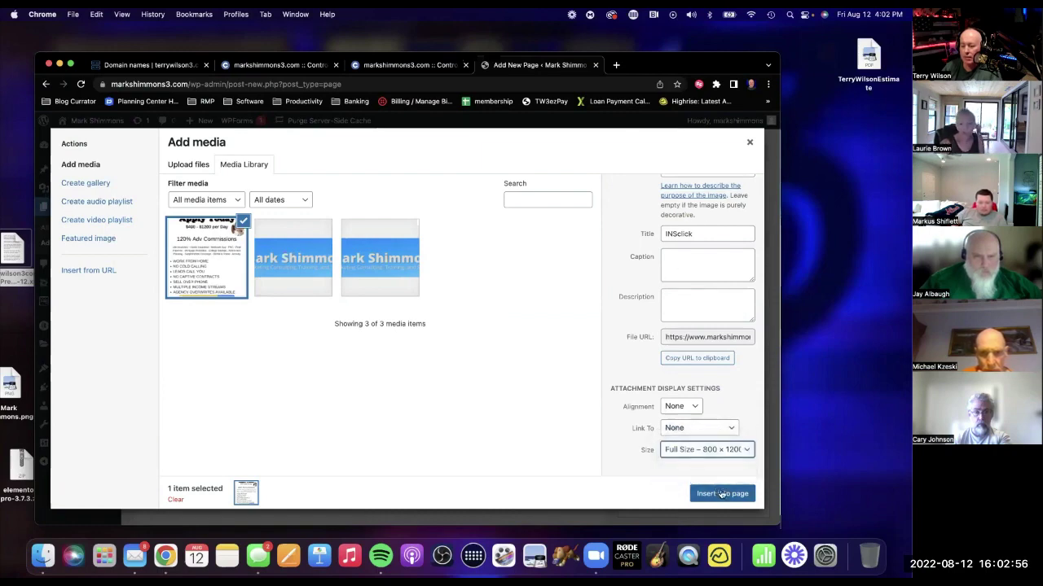
{"action": "left_click", "coordinate": [721, 493]}
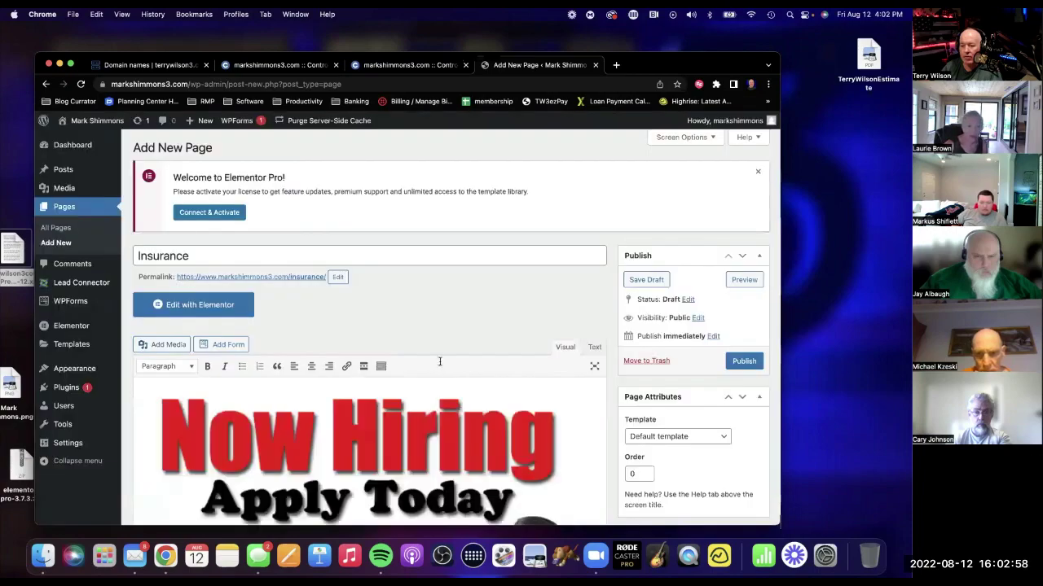
Link the inserted flyer image to the apply page URL.
{"action": "left_click", "coordinate": [392, 358]}
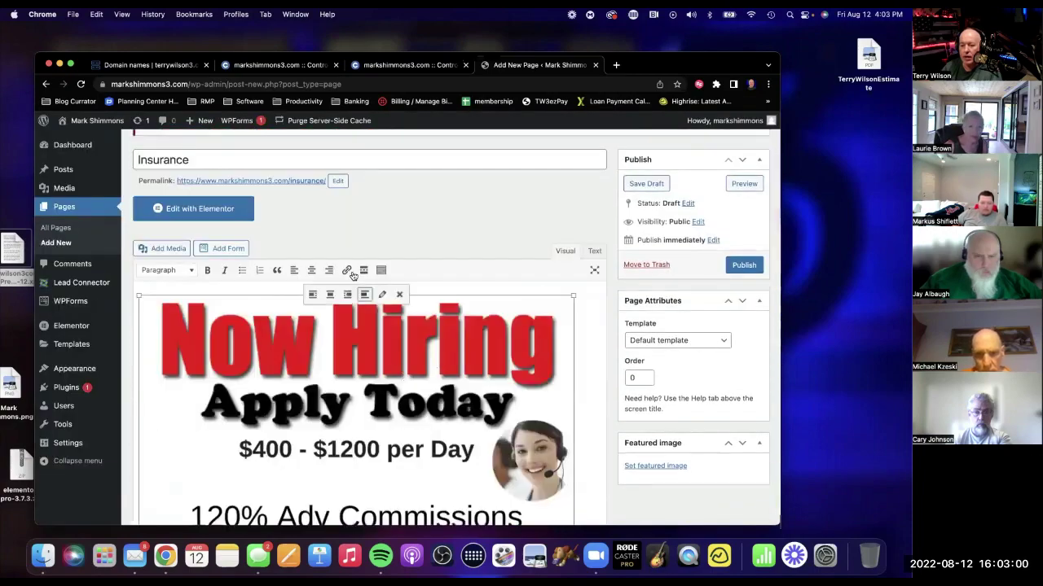
{"action": "left_click", "coordinate": [346, 270]}
{"action": "scroll", "coordinate": [395, 323], "scroll_direction": "down", "scroll_amount": 5}
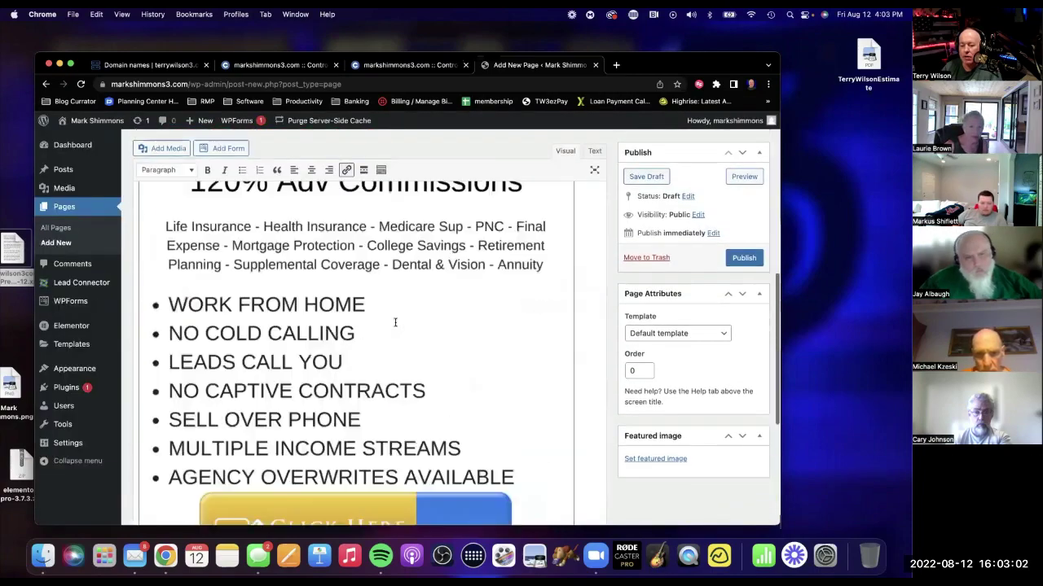
{"action": "scroll", "coordinate": [395, 323], "scroll_direction": "down", "scroll_amount": 5}
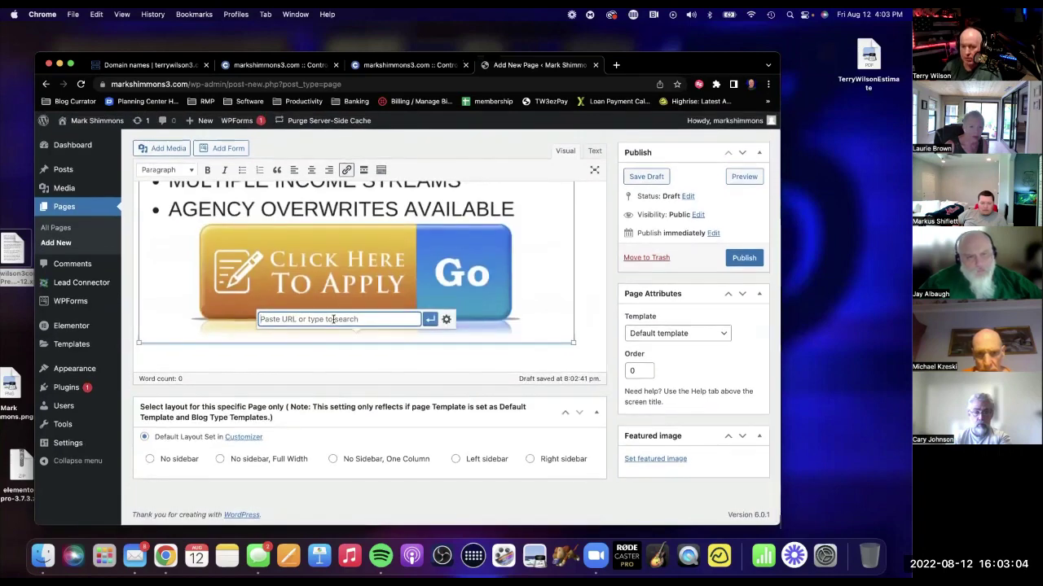
{"action": "type", "text": "https"}
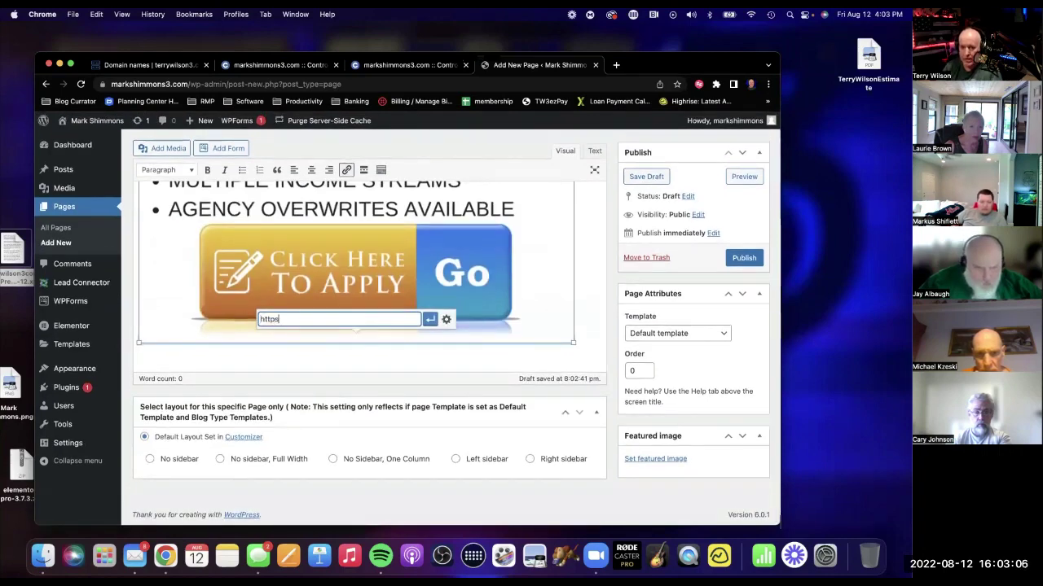
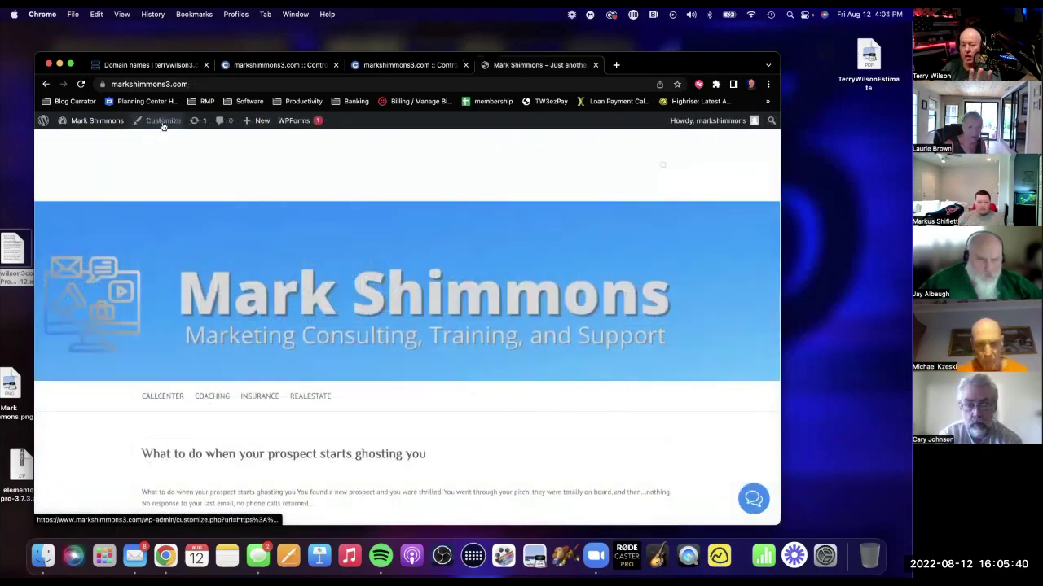
{"action": "left_click", "coordinate": [163, 121]}
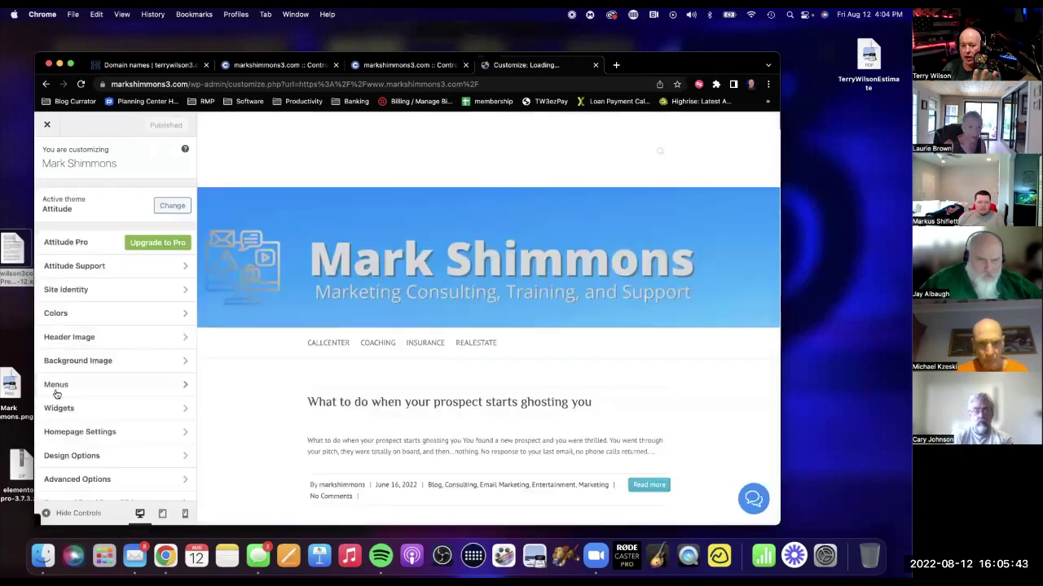
In the Customizer's Menus, create a menu named 'Top' with Primary Menu as its location.
{"action": "left_click", "coordinate": [55, 394]}
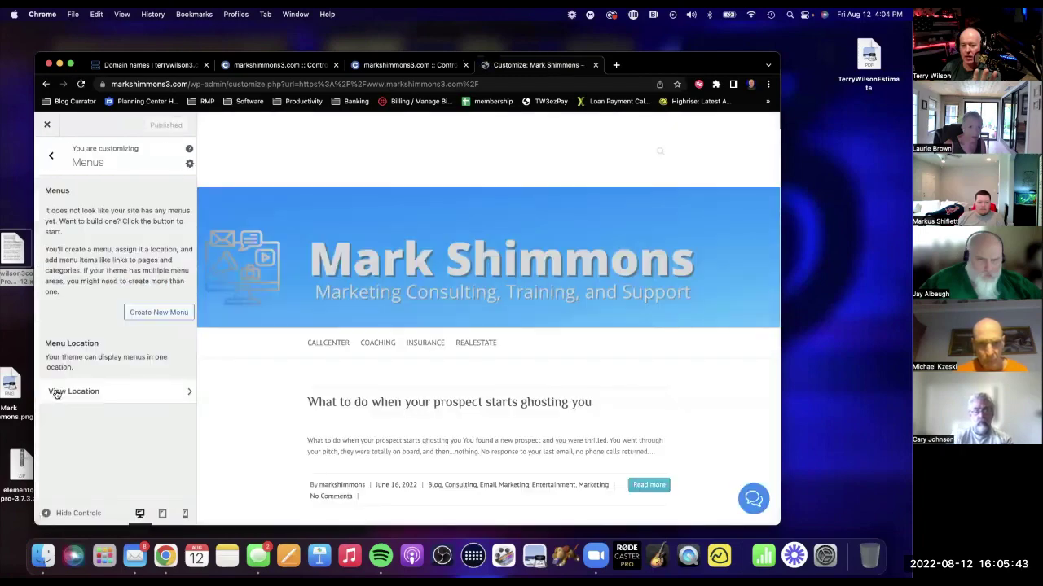
{"action": "left_click", "coordinate": [145, 312]}
{"action": "left_click", "coordinate": [112, 210]}
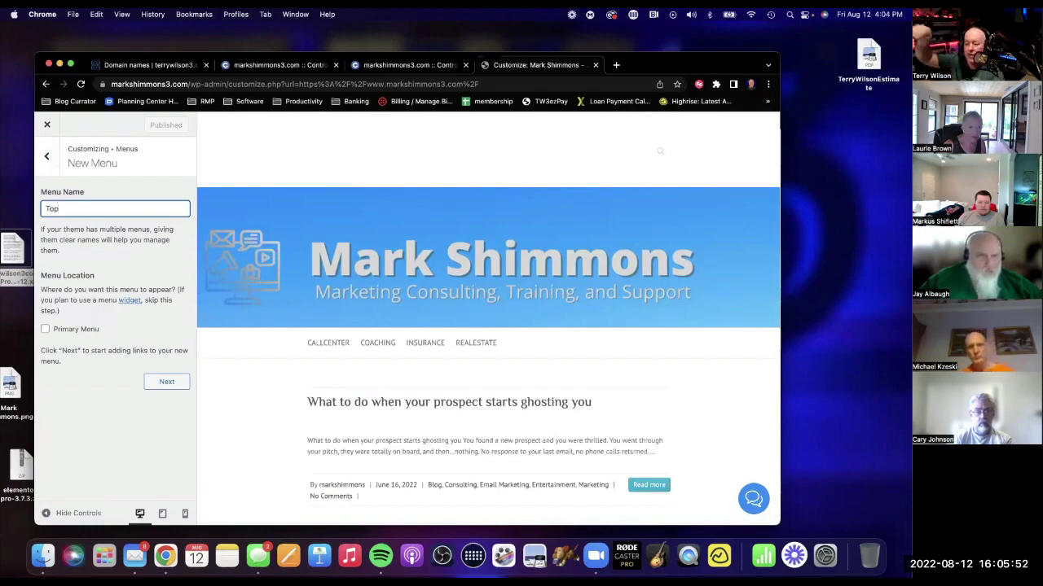
{"action": "left_click", "coordinate": [39, 327]}
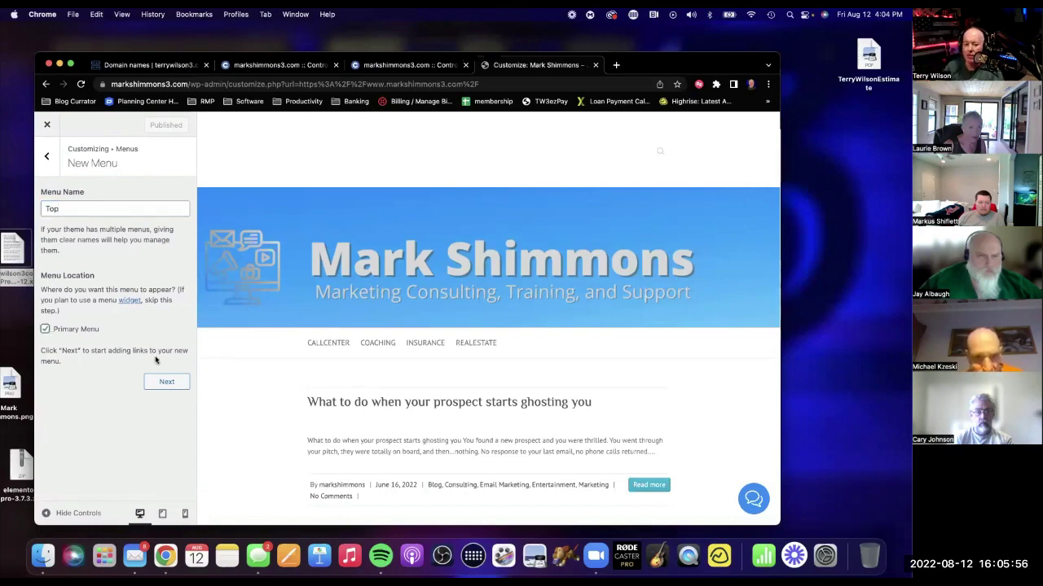
{"action": "left_click", "coordinate": [167, 383]}
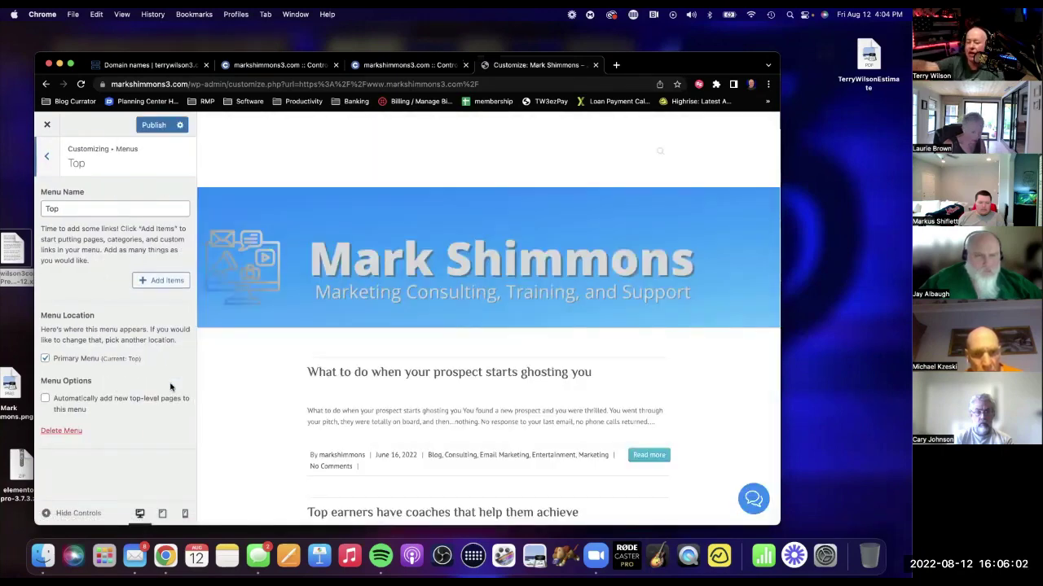
{"action": "left_click", "coordinate": [149, 281]}
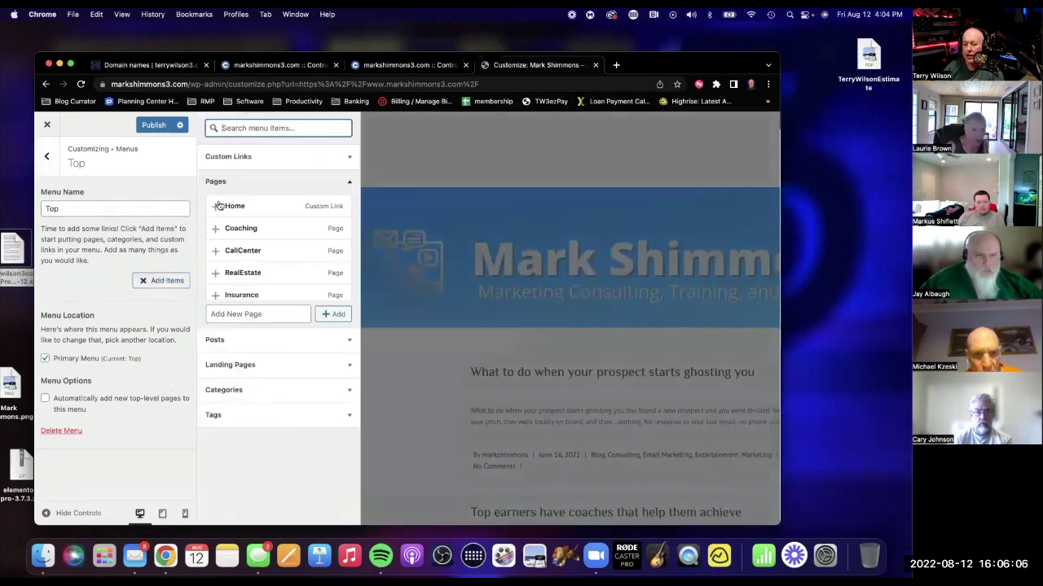
Add the pages Home, Coaching, CallCenter, RealEstate and Insurance as items in the Top menu.
{"action": "left_click", "coordinate": [219, 206]}
{"action": "left_click", "coordinate": [215, 229]}
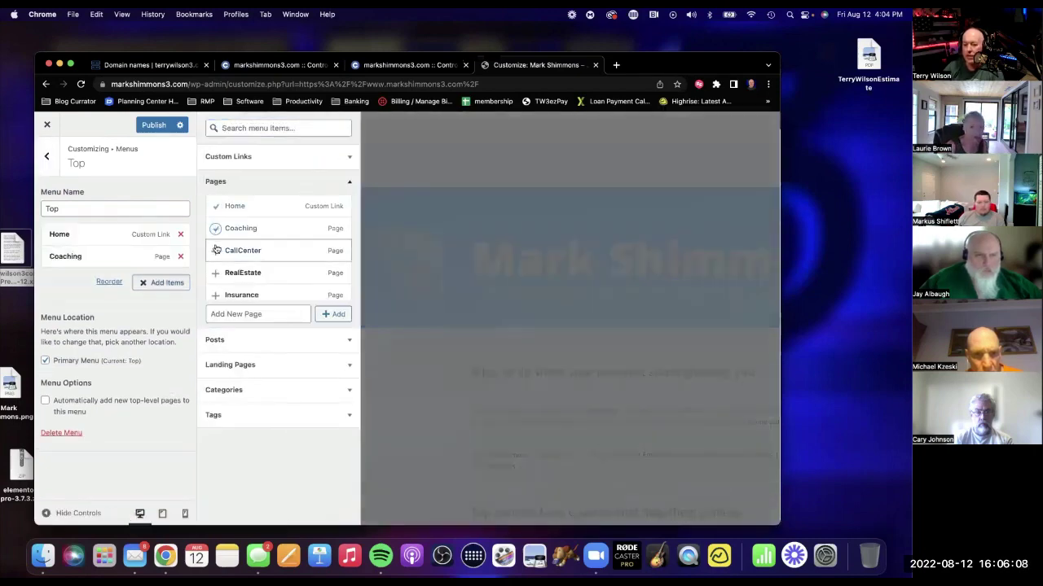
{"action": "left_click", "coordinate": [217, 250]}
{"action": "left_click", "coordinate": [216, 273]}
{"action": "scroll", "coordinate": [217, 277], "scroll_direction": "down", "scroll_amount": 1}
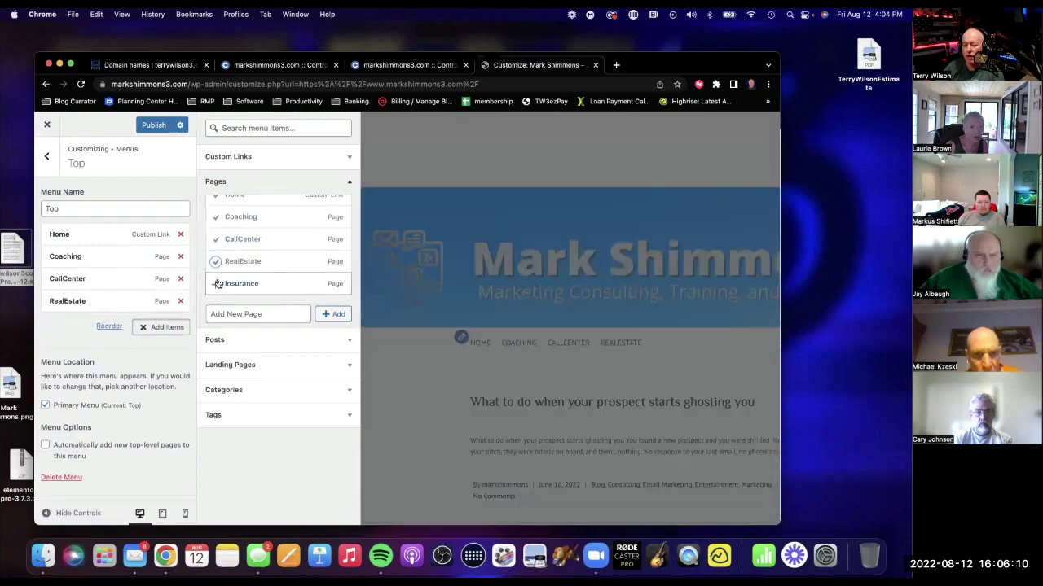
{"action": "left_click", "coordinate": [218, 284]}
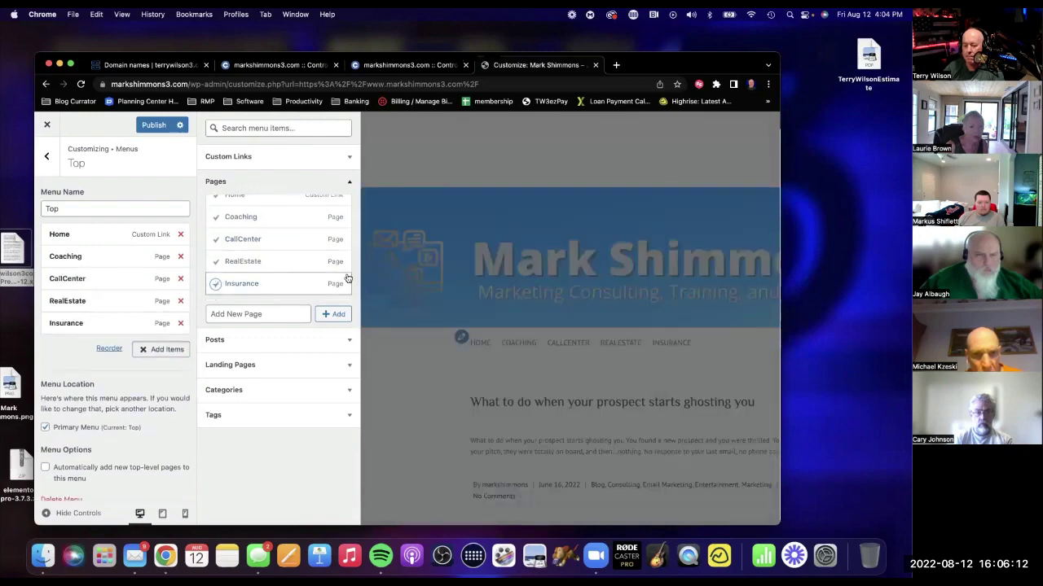
{"action": "scroll", "coordinate": [347, 277], "scroll_direction": "up", "scroll_amount": 1}
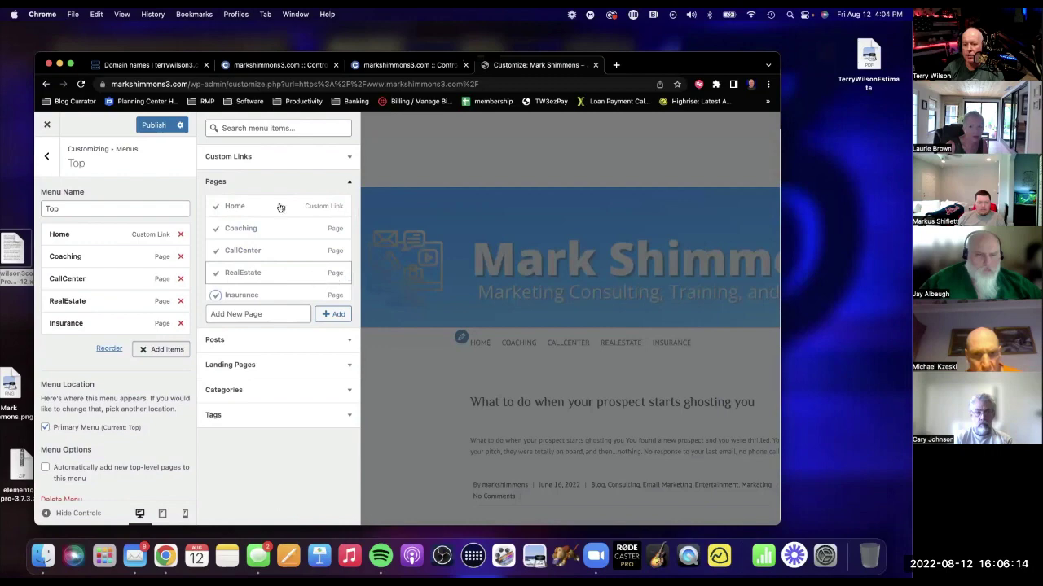
Add a custom link named 'Jobs' to the Top menu.
{"action": "left_click", "coordinate": [222, 158]}
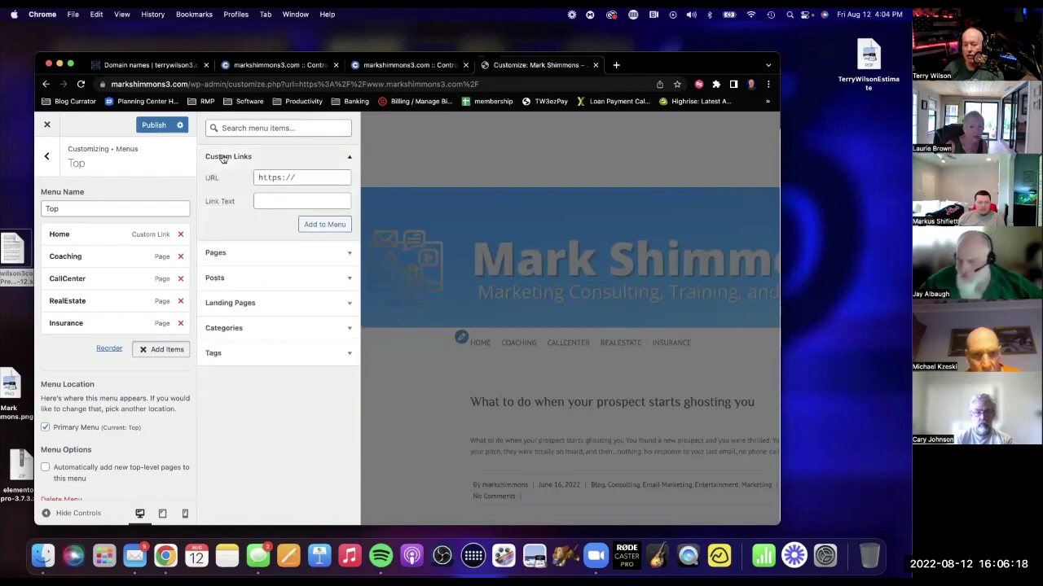
{"action": "left_click", "coordinate": [302, 174]}
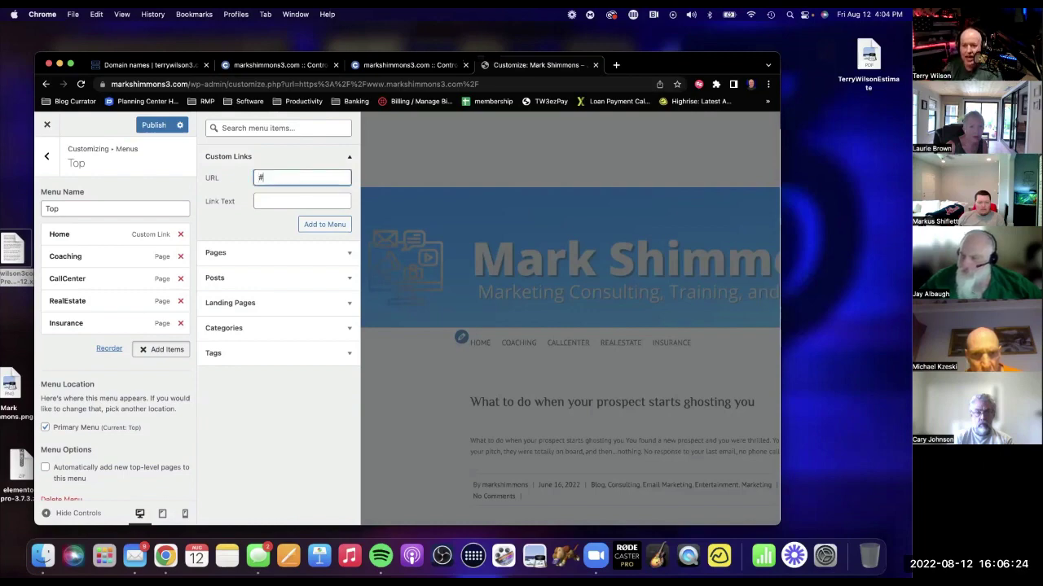
{"action": "left_click", "coordinate": [259, 201]}
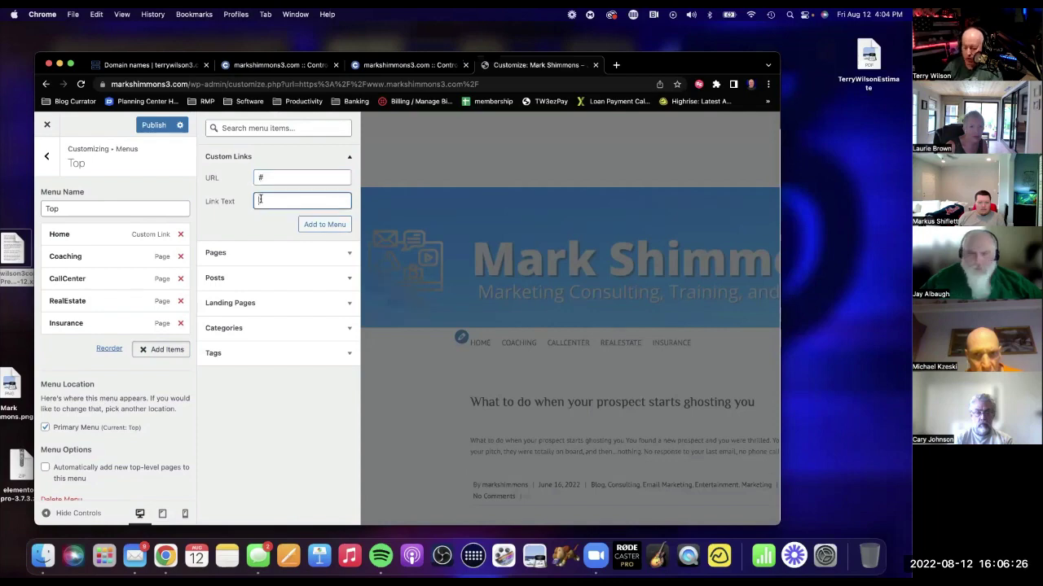
{"action": "left_click", "coordinate": [342, 226]}
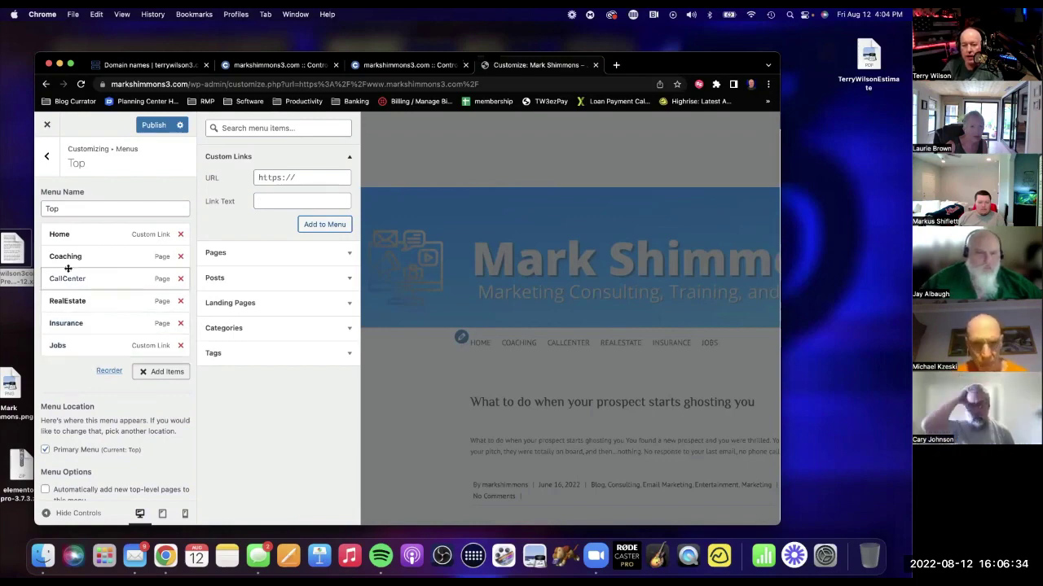
Nest Coaching, CallCenter, Insurance and RealEstate as sub-items under Jobs.
{"action": "left_click_drag", "start_coordinate": [70, 255], "coordinate": [79, 355]}
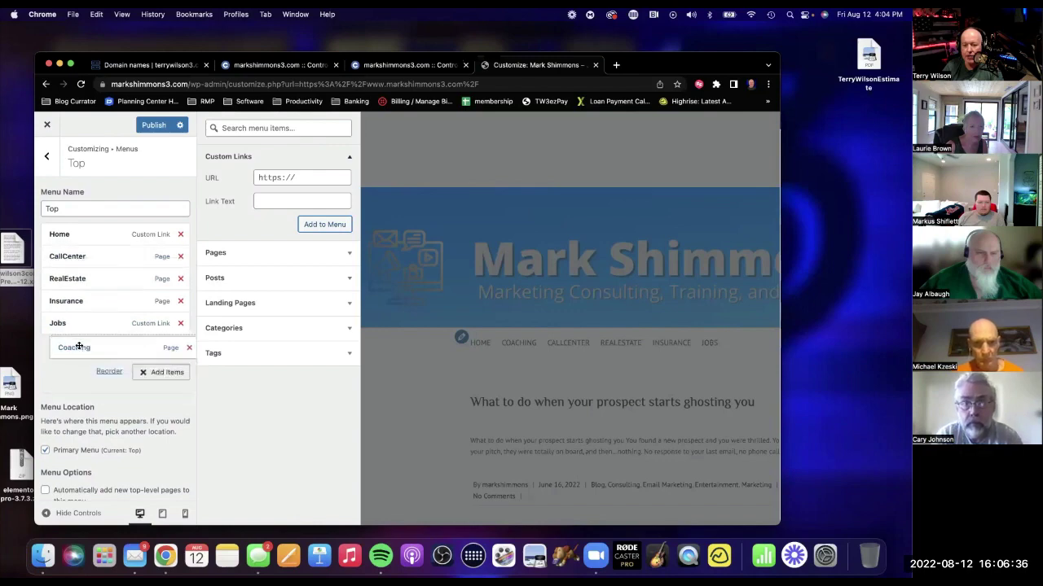
{"action": "left_click_drag", "start_coordinate": [70, 258], "coordinate": [79, 348]}
{"action": "left_click_drag", "start_coordinate": [73, 279], "coordinate": [69, 346]}
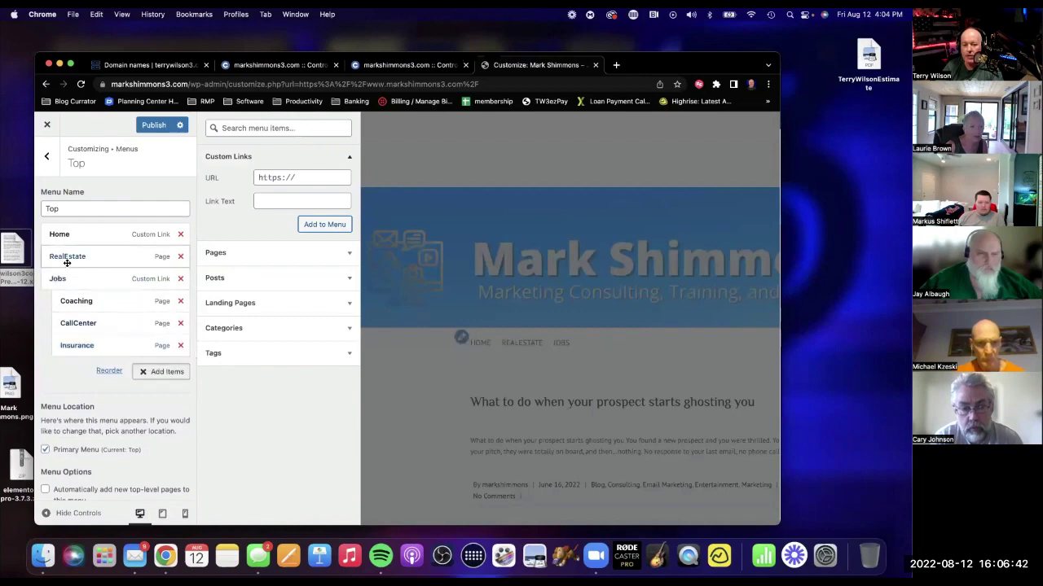
{"action": "left_click_drag", "start_coordinate": [69, 257], "coordinate": [76, 345]}
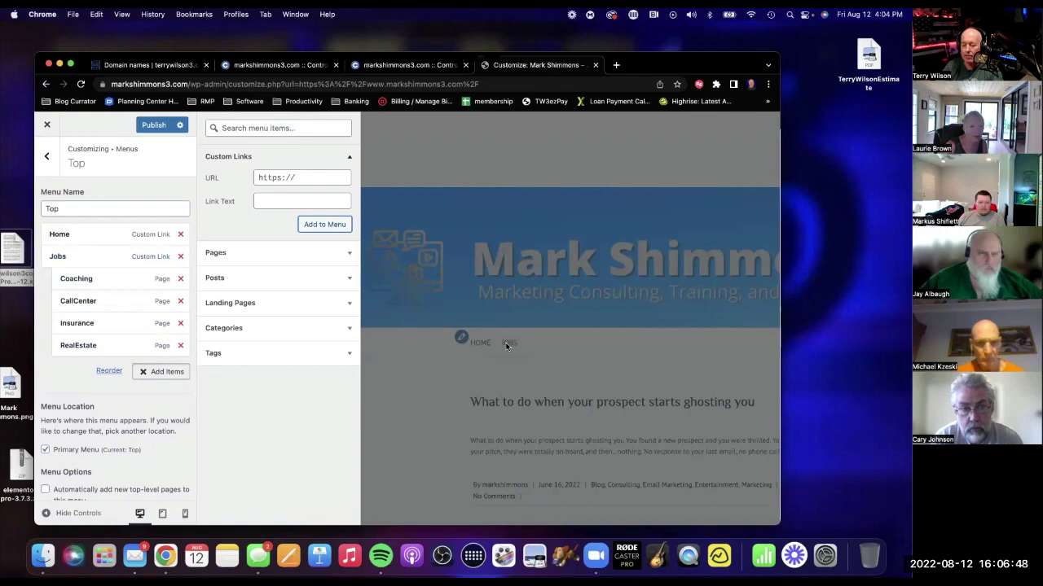
{"action": "left_click", "coordinate": [264, 178]}
{"action": "key", "text": "super+v"}
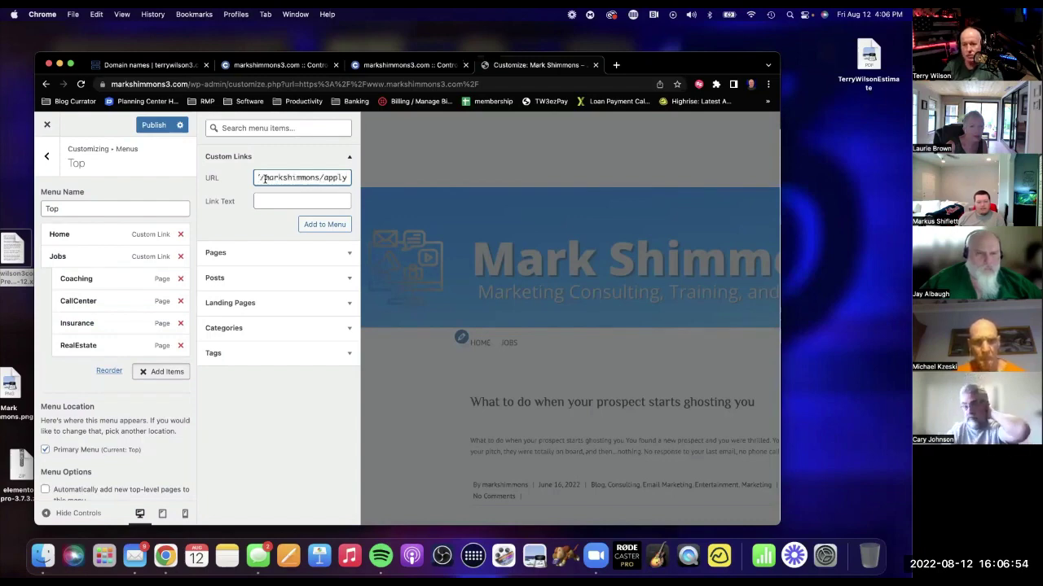
{"action": "left_click", "coordinate": [264, 179]}
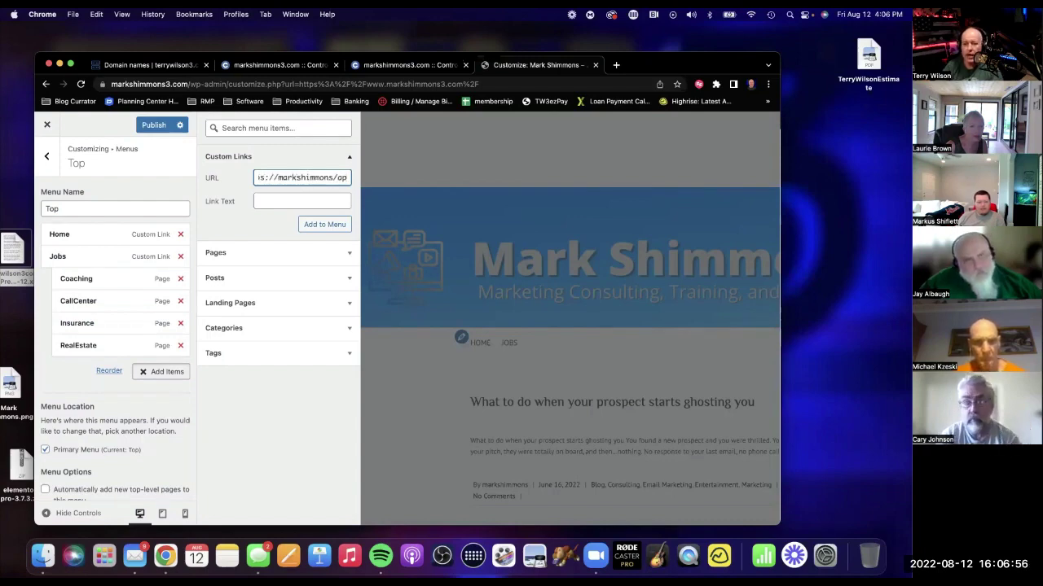
{"action": "key", "text": "Left"}
{"action": "key", "text": "Left"}
{"action": "key", "text": "Left"}
{"action": "key", "text": "Left"}
{"action": "key", "text": "Left"}
{"action": "key", "text": "Left"}
{"action": "key", "text": "Left"}
{"action": "key", "text": "Left"}
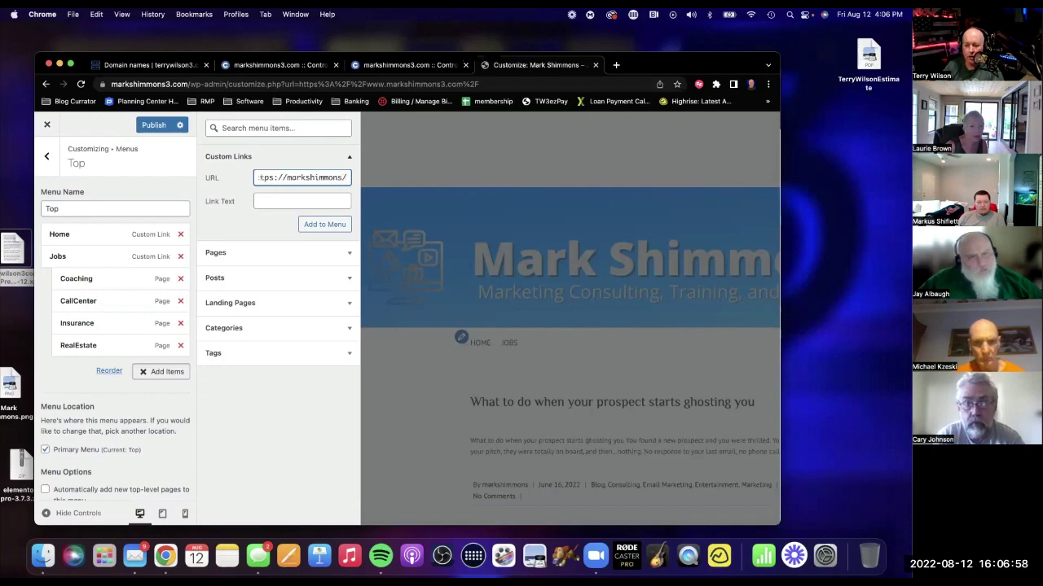
{"action": "type", "text": ".com"}
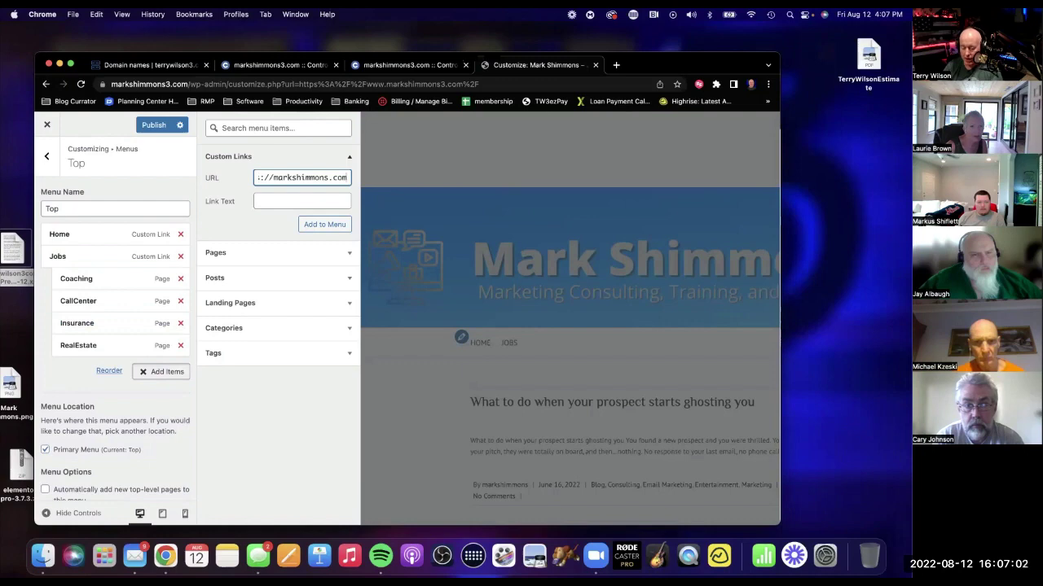
{"action": "key", "text": "super+a"}
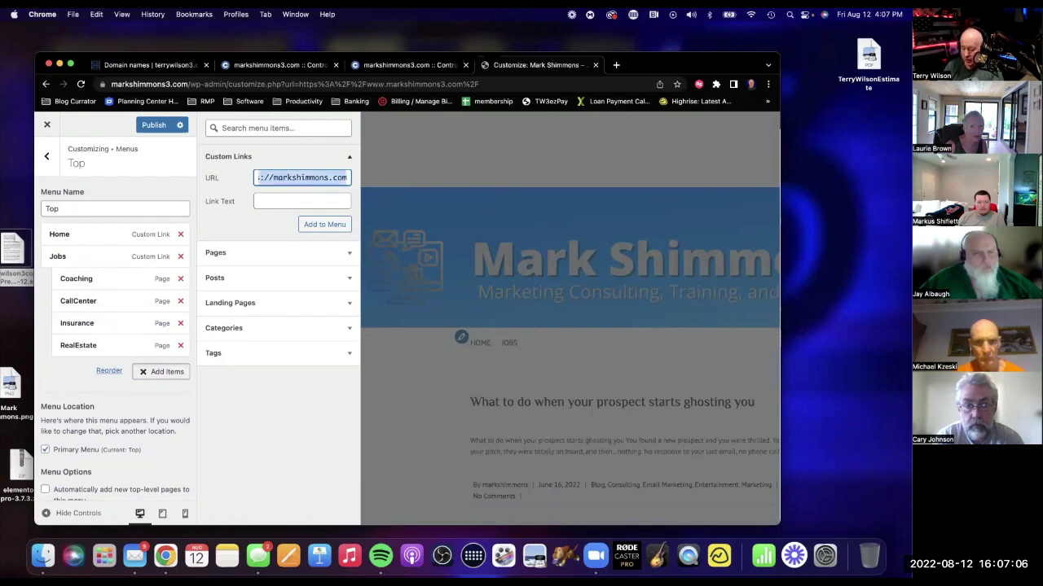
{"action": "key", "text": "Right"}
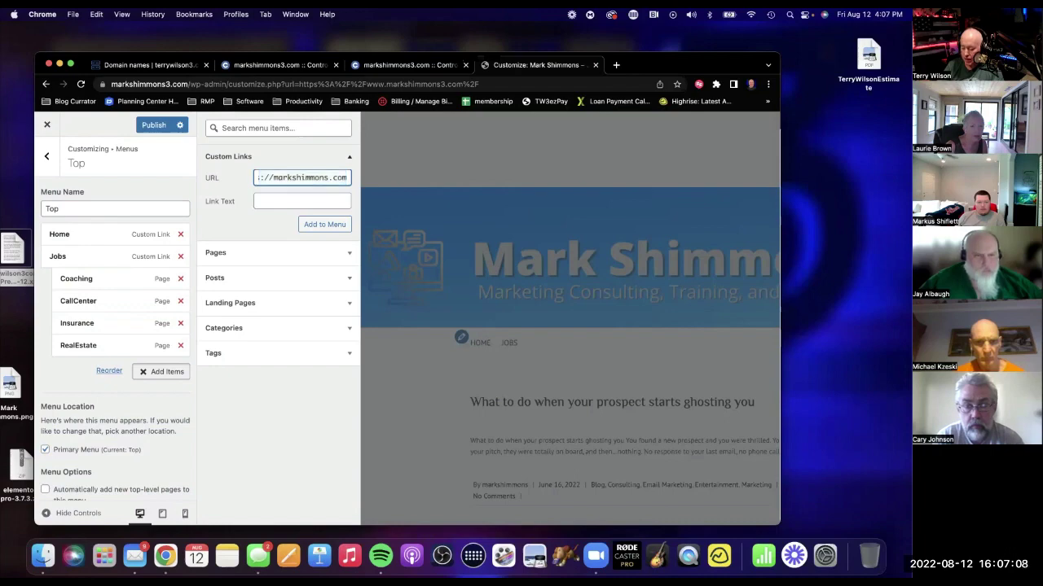
{"action": "type", "text": "/"}
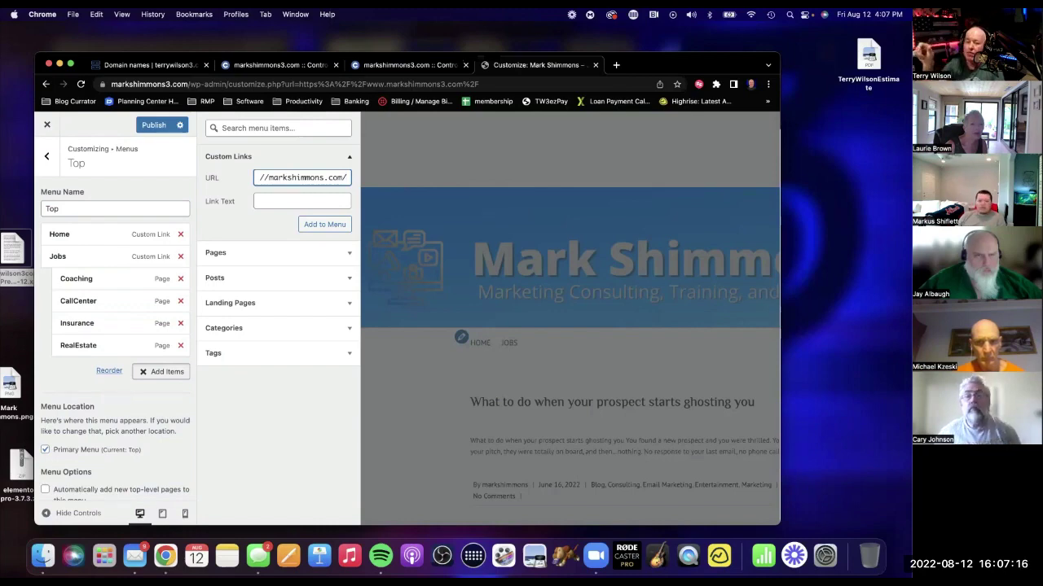
{"action": "type", "text": "demo"}
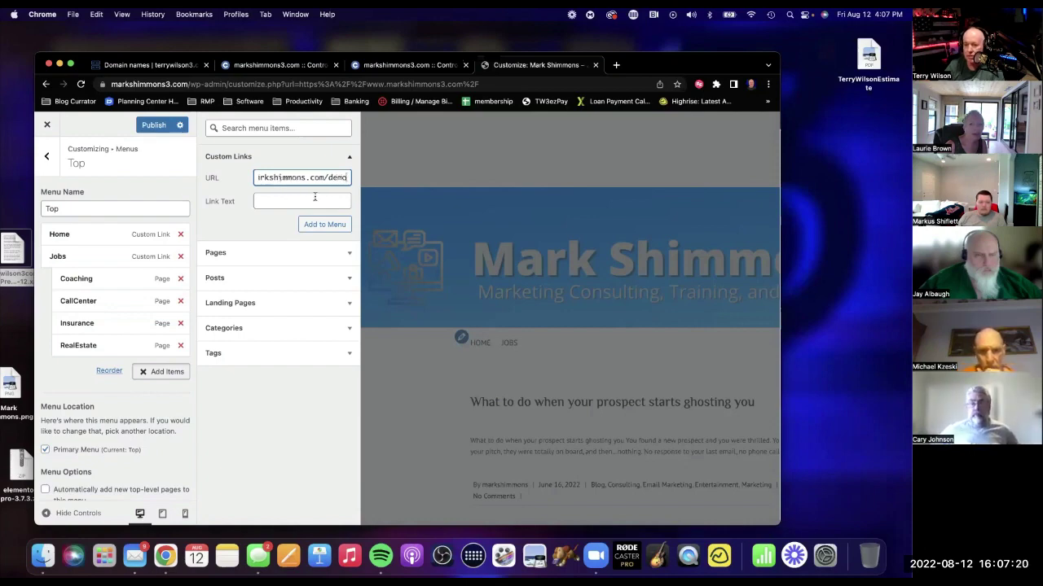
{"action": "left_click", "coordinate": [282, 202]}
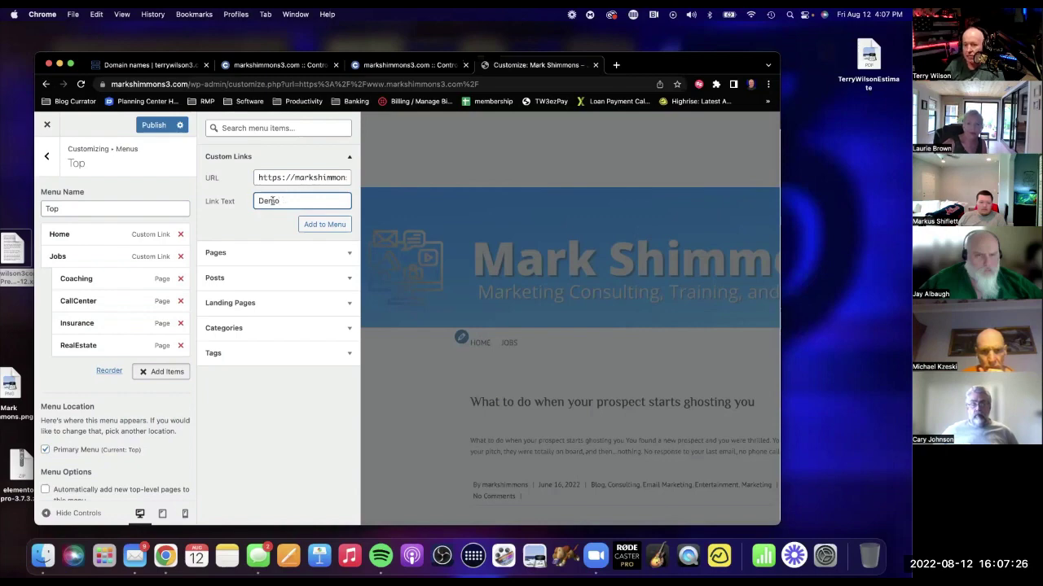
{"action": "left_click", "coordinate": [326, 224]}
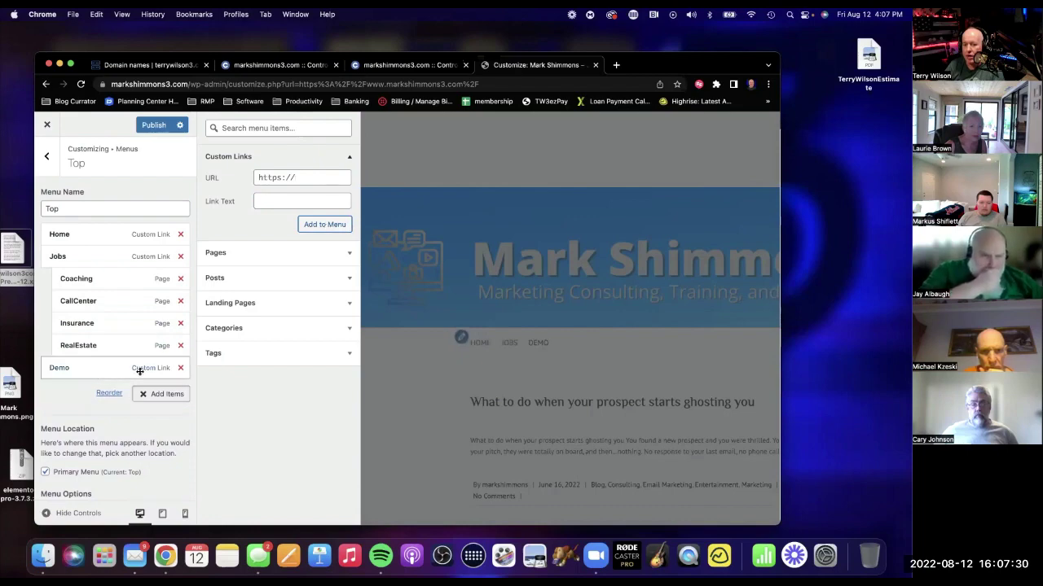
{"action": "left_click", "coordinate": [305, 179]}
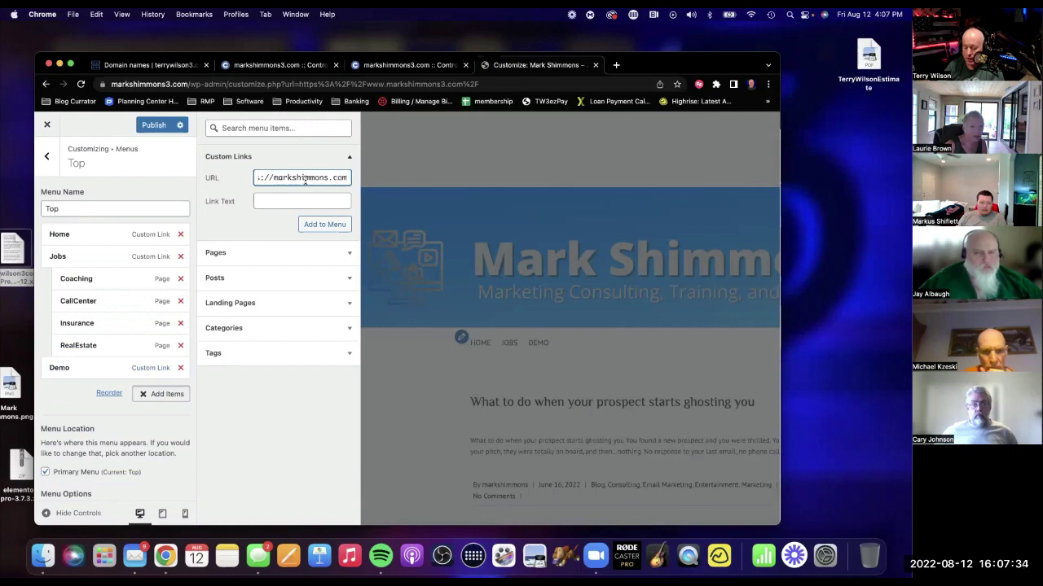
{"action": "type", "text": "/mem"}
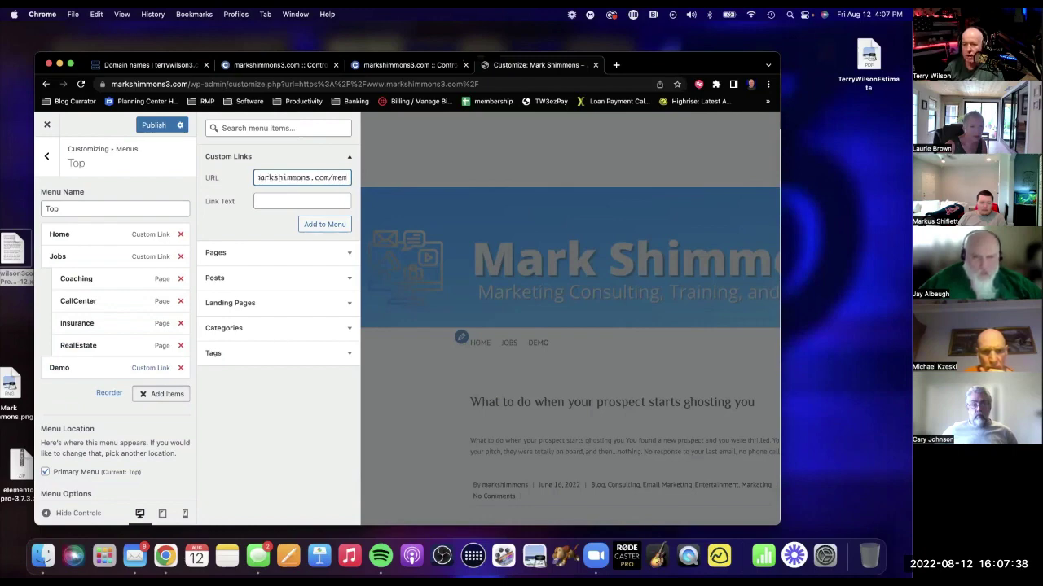
{"action": "type", "text": "bers/"}
{"action": "key", "text": "Tab"}
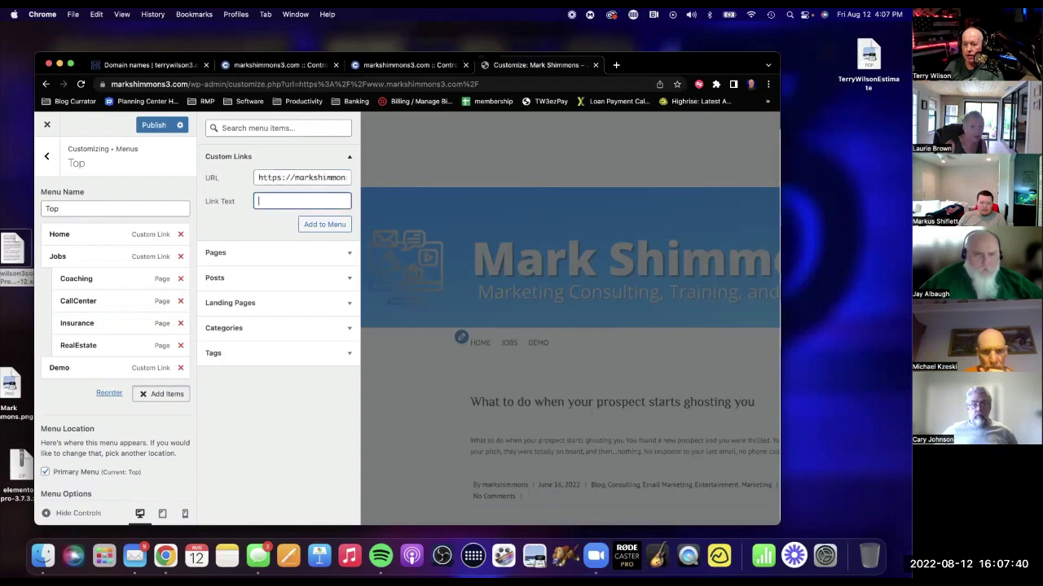
{"action": "type", "text": "members"}
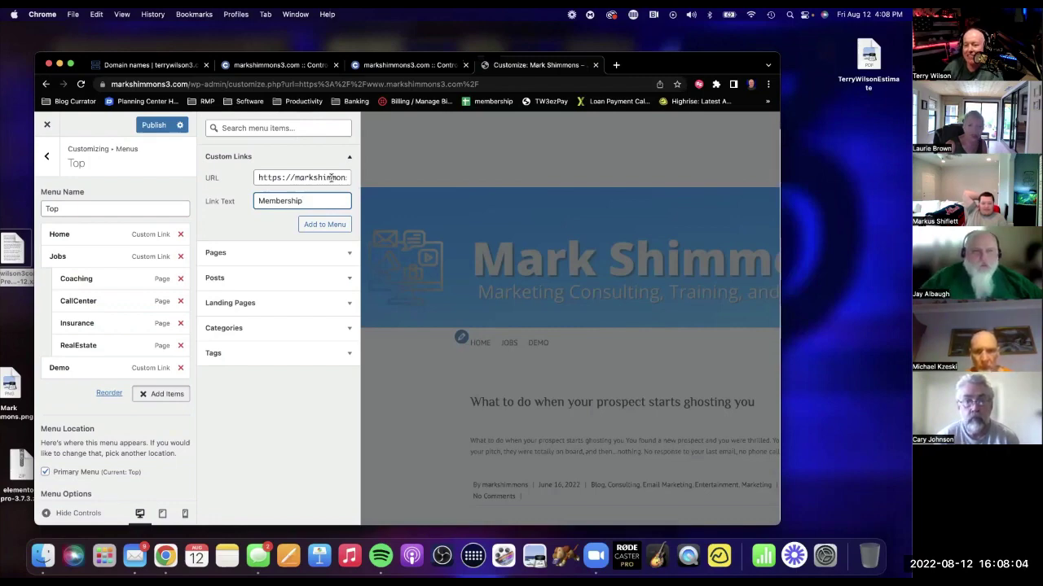
{"action": "scroll", "coordinate": [326, 179], "scroll_direction": "right", "scroll_amount": 3}
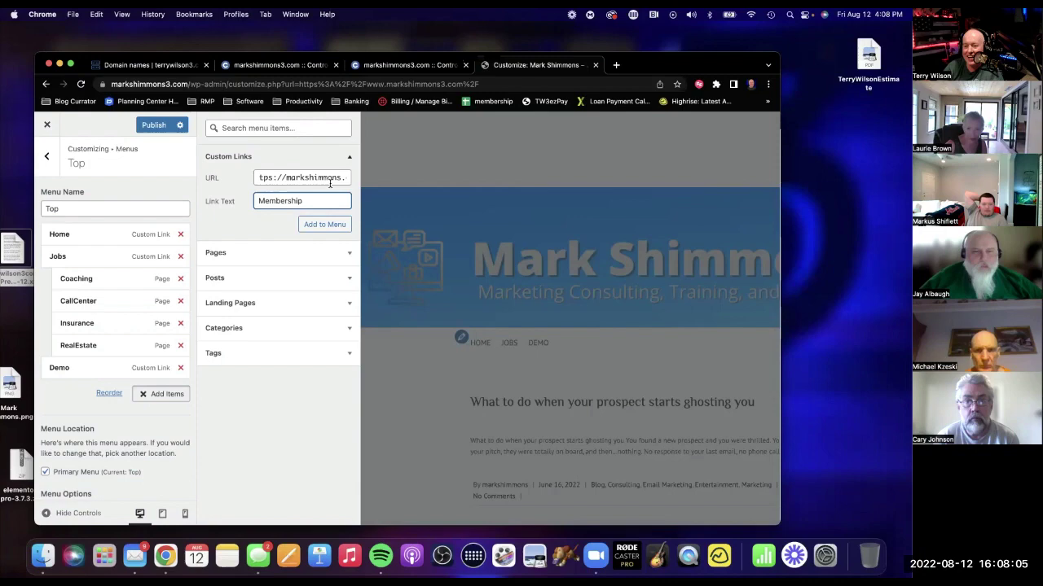
{"action": "left_click", "coordinate": [307, 177]}
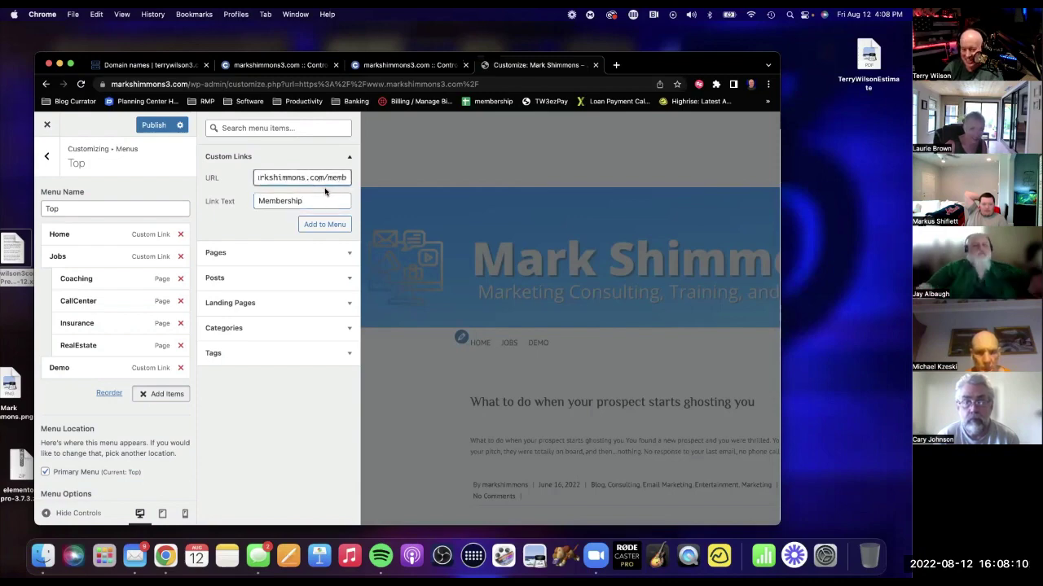
{"action": "type", "text": "3"}
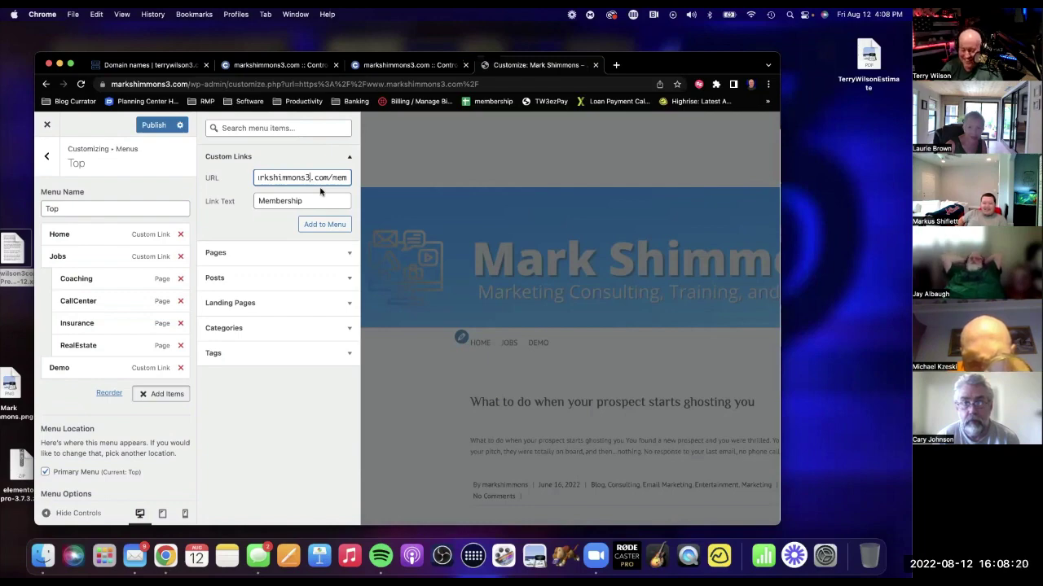
{"action": "key", "text": "super+a"}
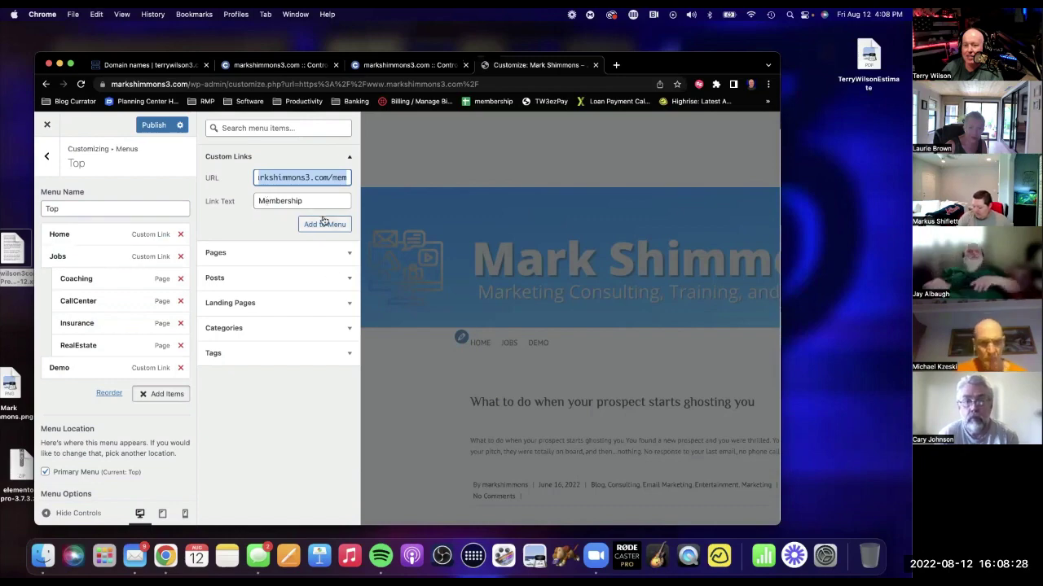
{"action": "left_click", "coordinate": [323, 224]}
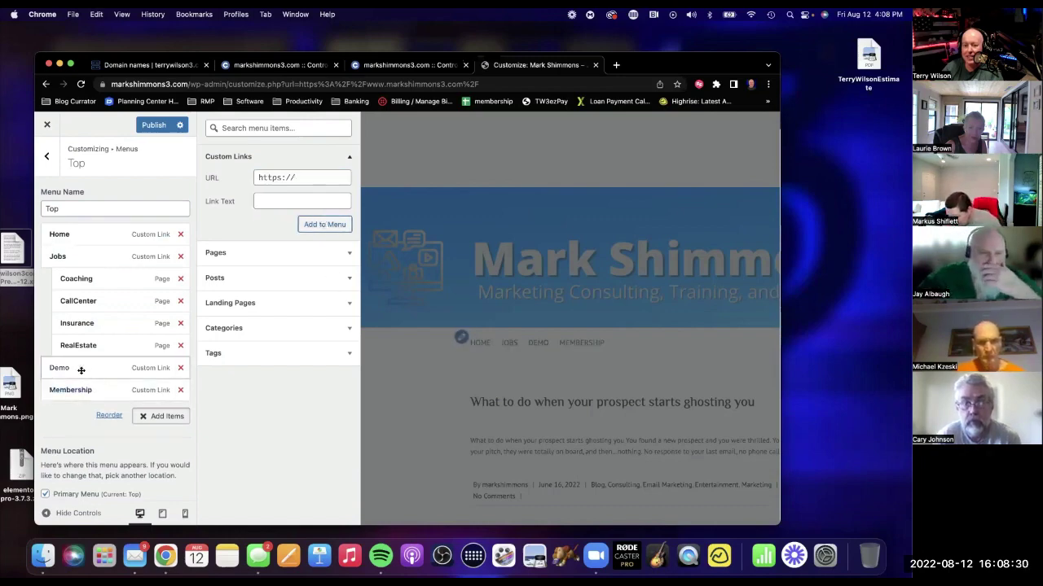
{"action": "left_click", "coordinate": [80, 368]}
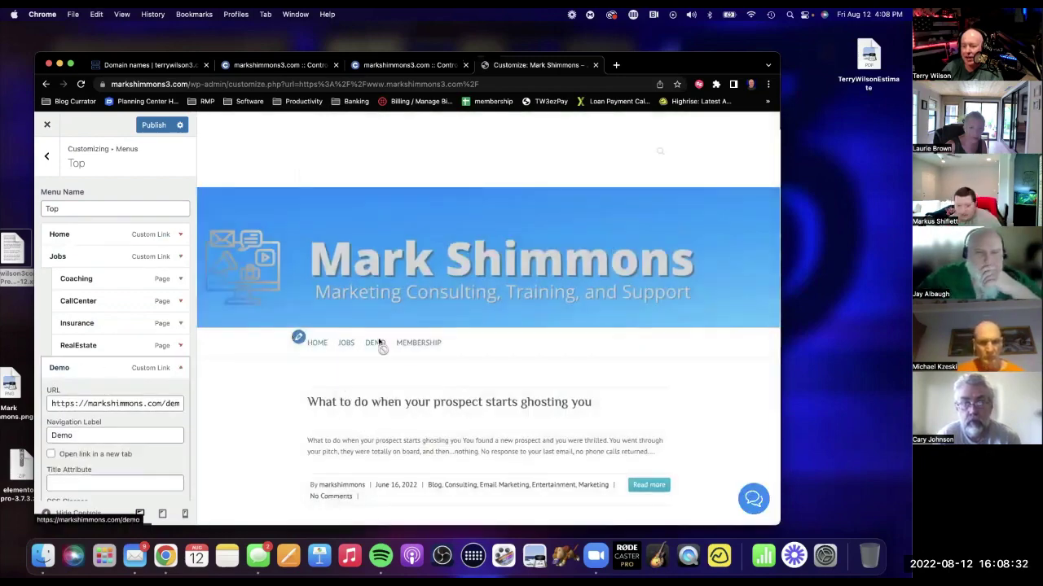
Change the Demo link's domain to markshimmons3.com and publish the menu.
{"action": "left_click", "coordinate": [145, 405]}
{"action": "type", "text": "3"}
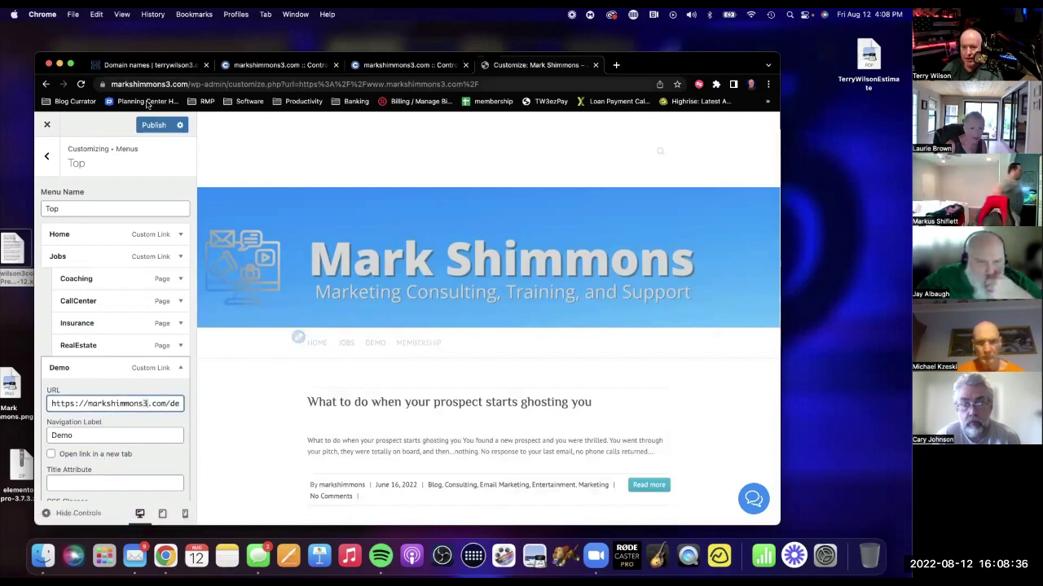
{"action": "left_click", "coordinate": [148, 126]}
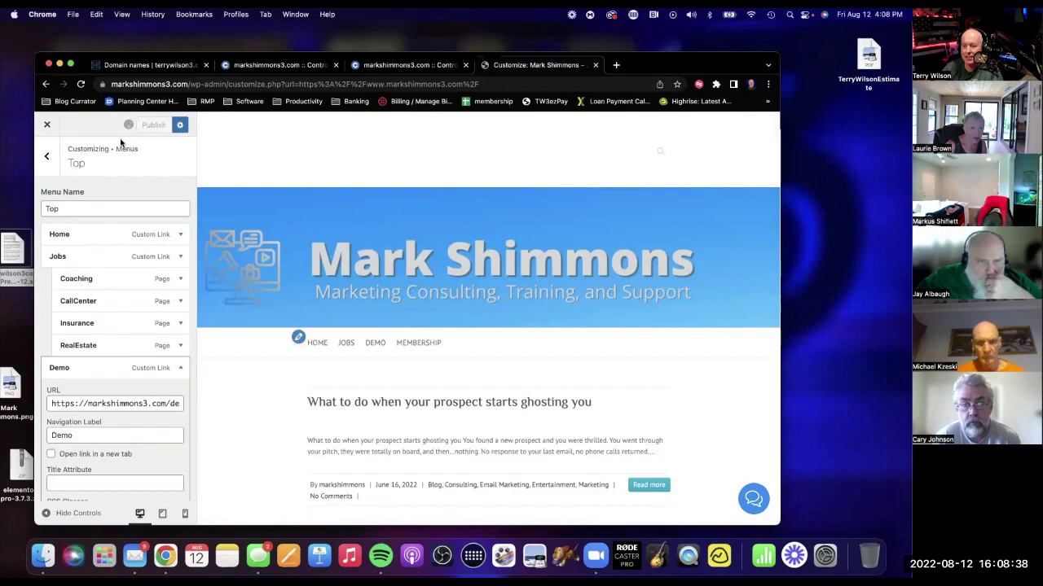